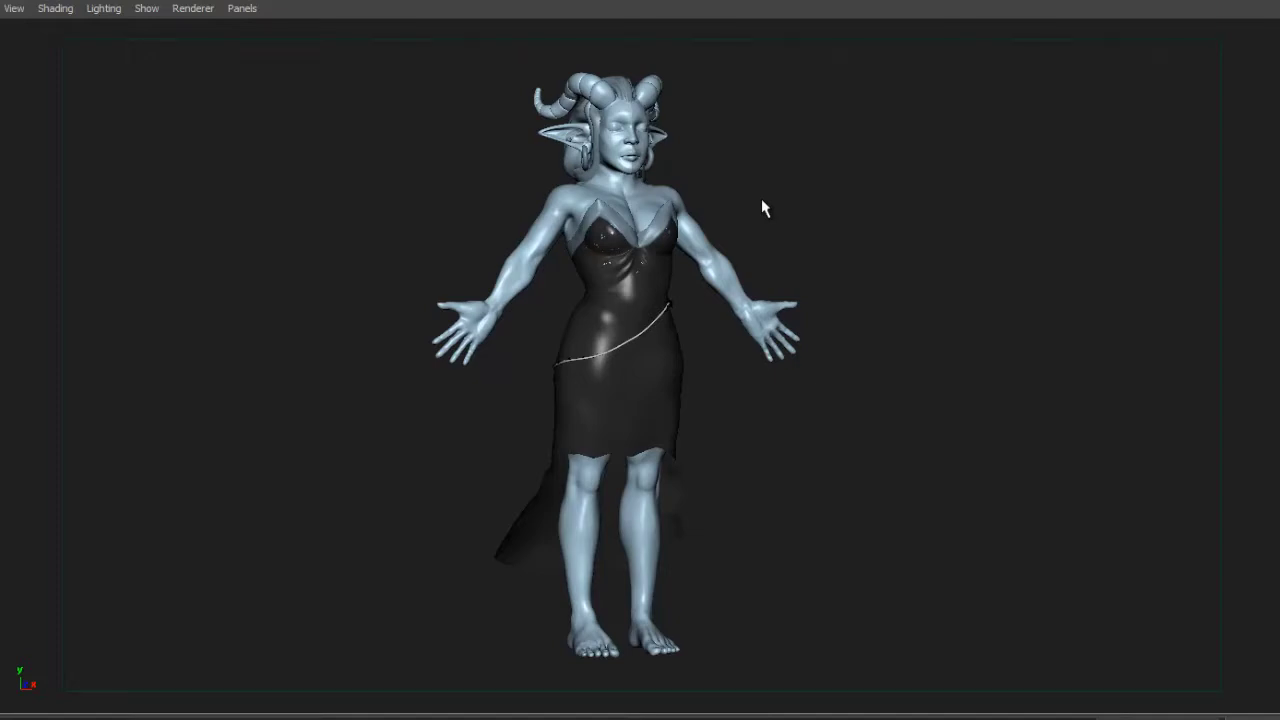
Step: Select the mesh of the character's left body half and switch it to face selection at the head
{"action": "left_click_drag", "start_coordinate": [753, 267], "coordinate": [802, 426]}
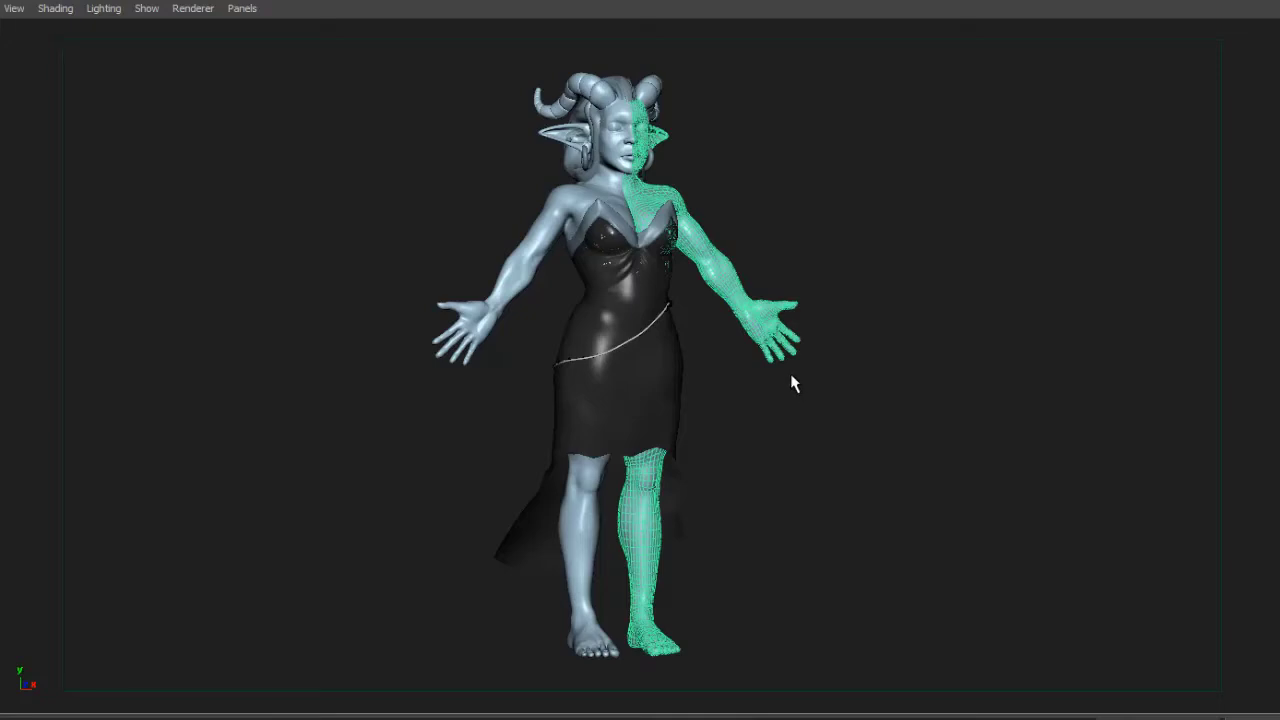
{"action": "key", "text": "f"}
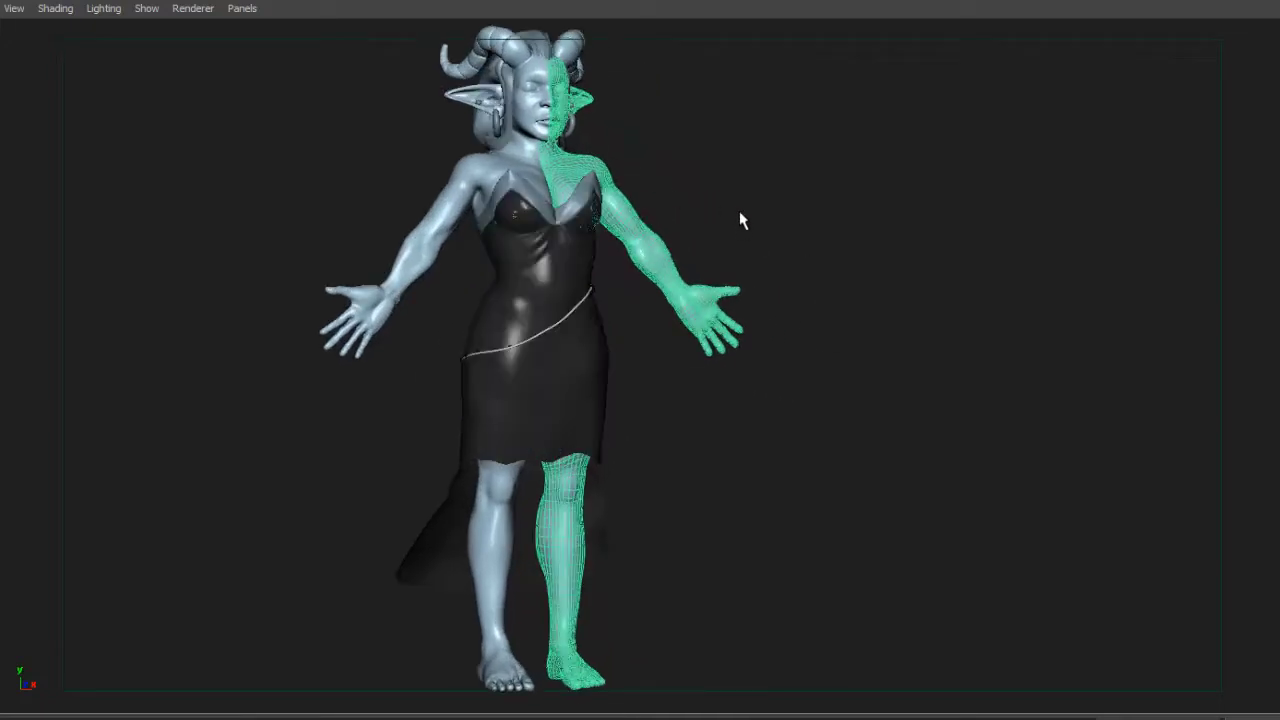
{"action": "middle_click_drag", "start_coordinate": [462, 126], "coordinate": [596, 286], "text": "alt"}
{"action": "right_click_drag", "start_coordinate": [596, 286], "coordinate": [1112, 291], "text": "alt"}
{"action": "middle_click_drag", "start_coordinate": [798, 170], "coordinate": [733, 250], "text": "alt"}
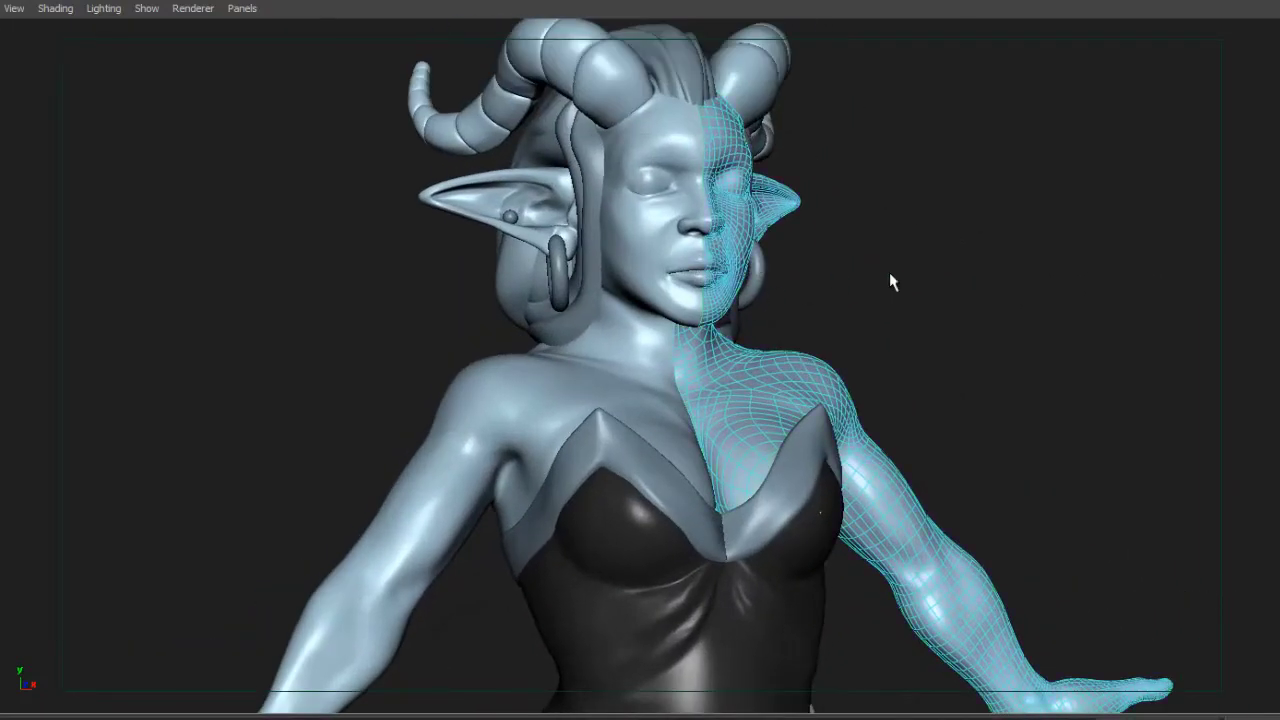
{"action": "right_click_drag", "start_coordinate": [818, 229], "coordinate": [880, 237], "text": "alt"}
{"action": "middle_click_drag", "start_coordinate": [880, 237], "coordinate": [880, 410], "text": "alt"}
{"action": "right_click_drag", "start_coordinate": [880, 410], "coordinate": [924, 359], "text": "alt"}
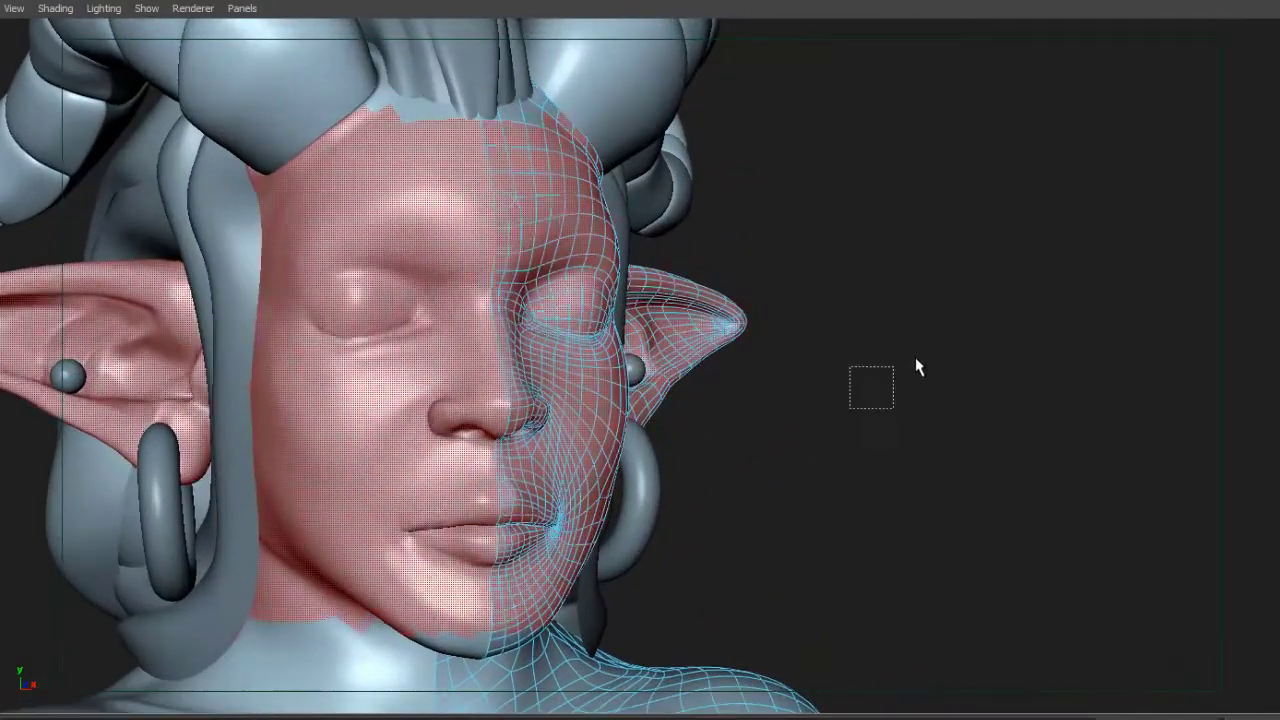
{"action": "left_click", "coordinate": [924, 359]}
Step: Examine the edge flow of the body mesh around the forehead, brow and closed eye
{"action": "left_click_drag", "start_coordinate": [924, 359], "coordinate": [774, 432], "text": "alt"}
{"action": "right_click_drag", "start_coordinate": [645, 376], "coordinate": [660, 349], "text": "alt"}
{"action": "middle_click_drag", "start_coordinate": [660, 349], "coordinate": [849, 329], "text": "alt"}
{"action": "left_click_drag", "start_coordinate": [849, 329], "coordinate": [870, 321], "text": "alt"}
{"action": "middle_click_drag", "start_coordinate": [736, 304], "coordinate": [774, 318], "text": "alt"}
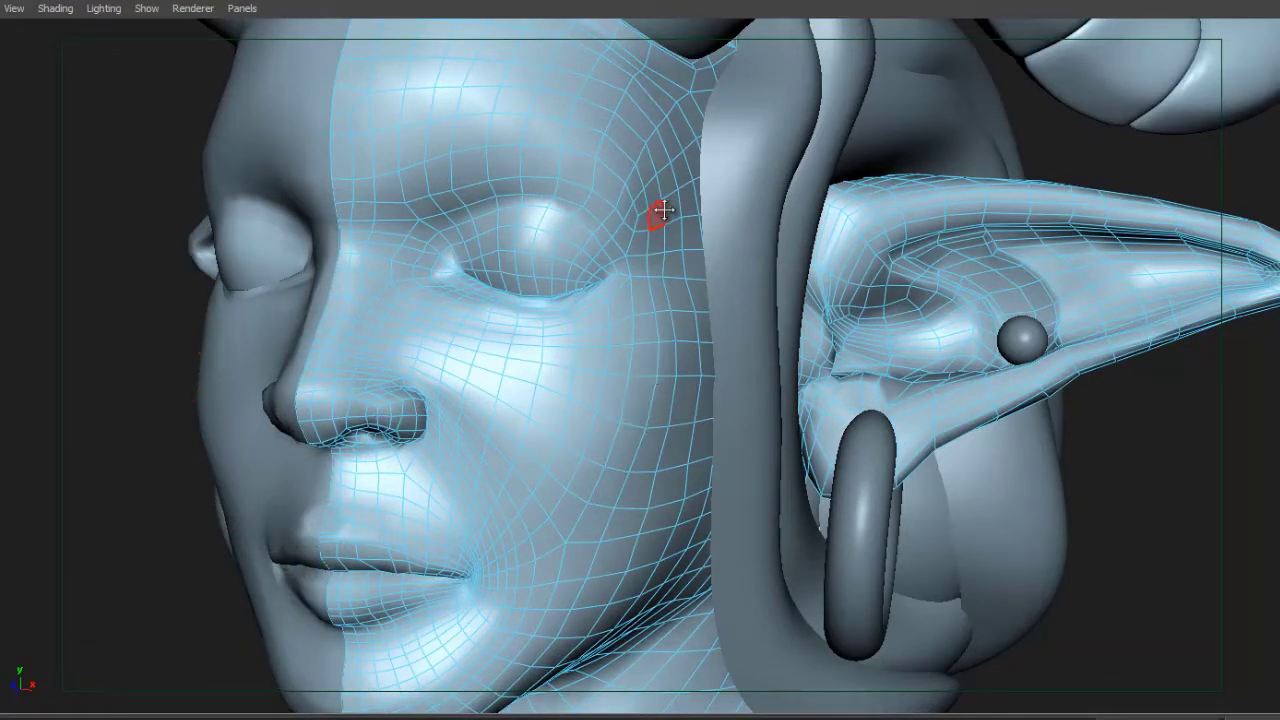
{"action": "left_click_drag", "start_coordinate": [669, 230], "coordinate": [686, 282], "text": "alt"}
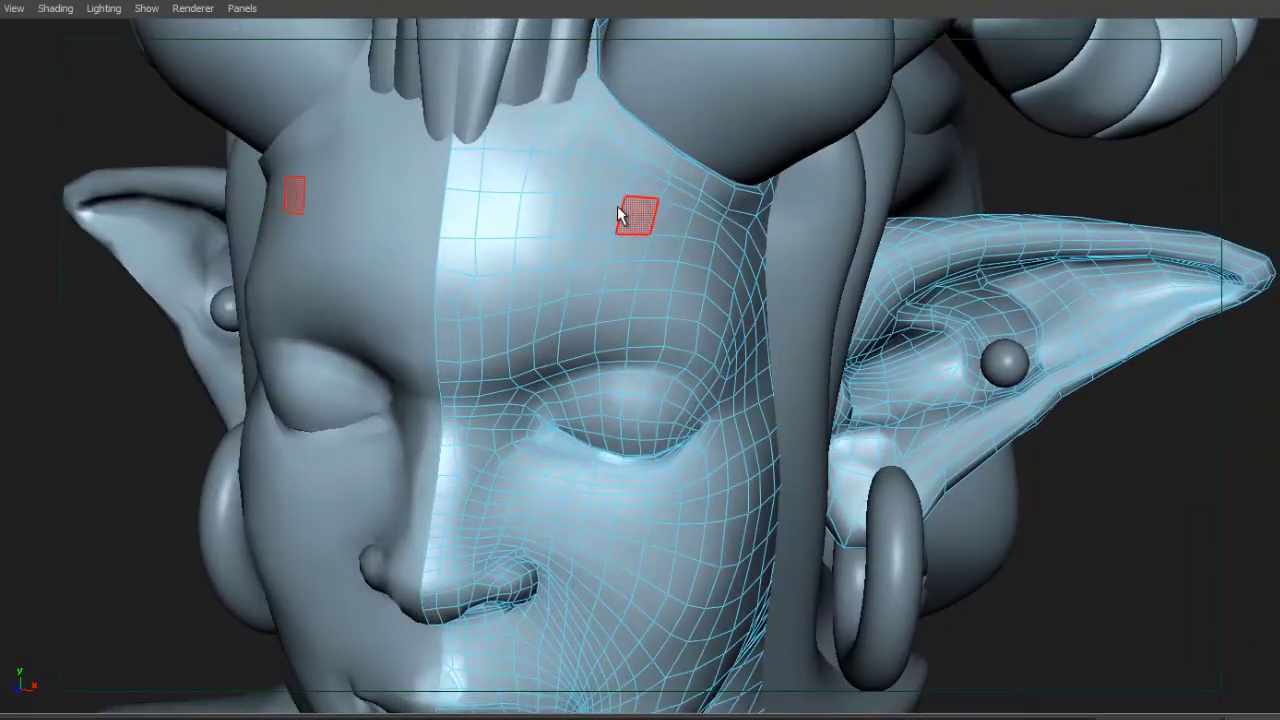
{"action": "left_click_drag", "start_coordinate": [650, 353], "coordinate": [563, 328], "text": "alt"}
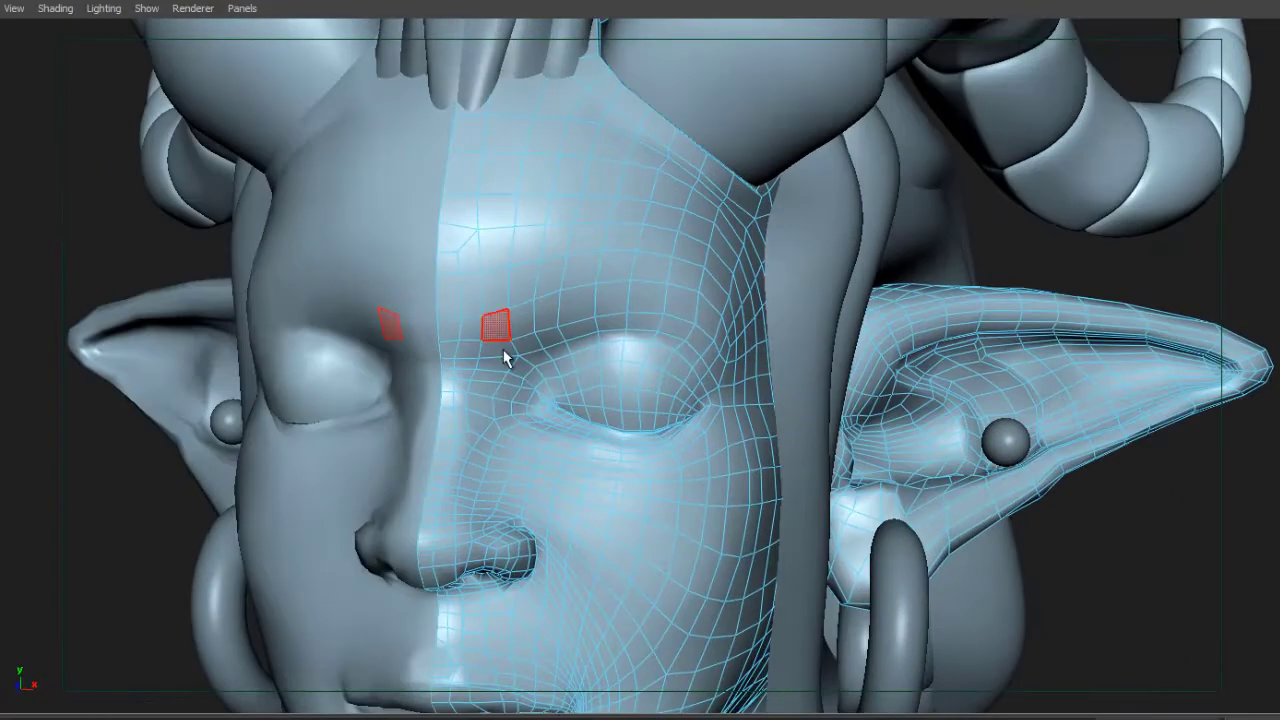
{"action": "left_click_drag", "start_coordinate": [531, 431], "coordinate": [512, 438], "text": "alt"}
Step: Examine the topology around the nose, cheek and corner of the mouth up close
{"action": "middle_click_drag", "start_coordinate": [512, 438], "coordinate": [546, 278], "text": "alt"}
{"action": "right_click_drag", "start_coordinate": [546, 278], "coordinate": [651, 399], "text": "alt"}
{"action": "middle_click_drag", "start_coordinate": [651, 399], "coordinate": [713, 325], "text": "alt"}
{"action": "left_click_drag", "start_coordinate": [713, 325], "coordinate": [711, 365], "text": "alt"}
{"action": "right_click_drag", "start_coordinate": [711, 362], "coordinate": [874, 324], "text": "alt"}
{"action": "middle_click_drag", "start_coordinate": [806, 324], "coordinate": [762, 363], "text": "alt"}
{"action": "right_click_drag", "start_coordinate": [762, 363], "coordinate": [841, 356], "text": "alt"}
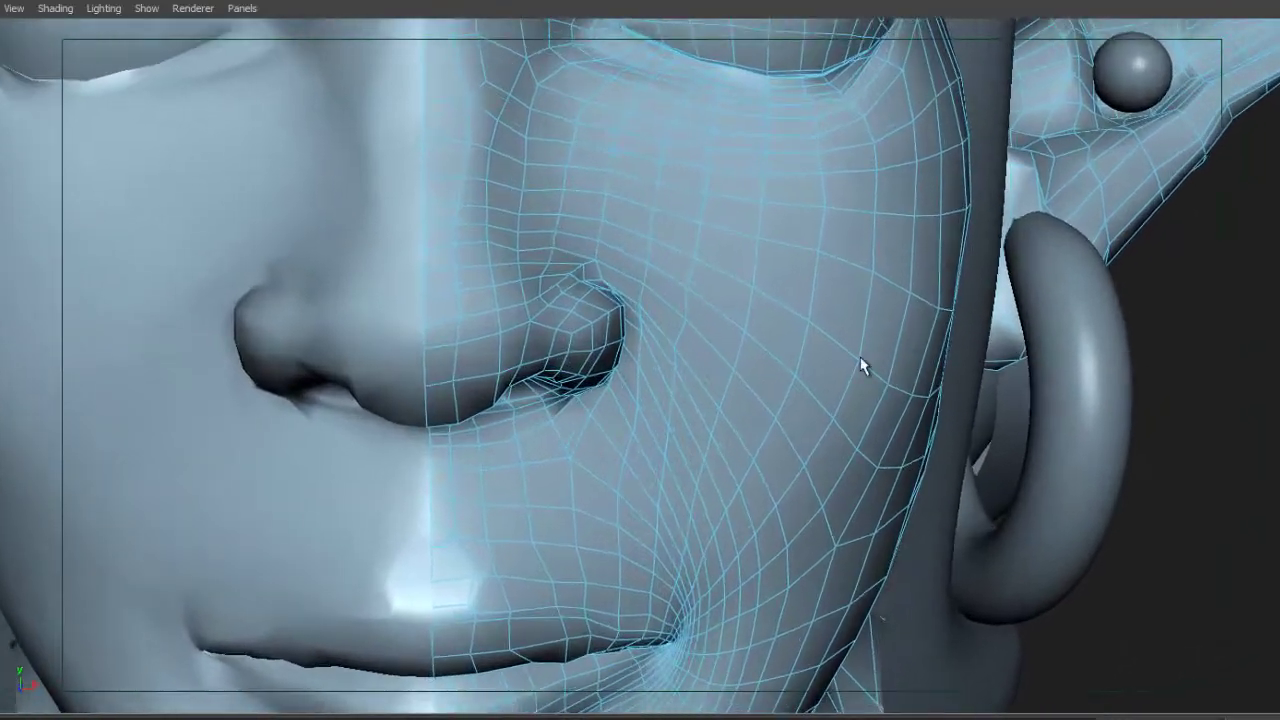
{"action": "middle_click_drag", "start_coordinate": [841, 356], "coordinate": [831, 369], "text": "alt"}
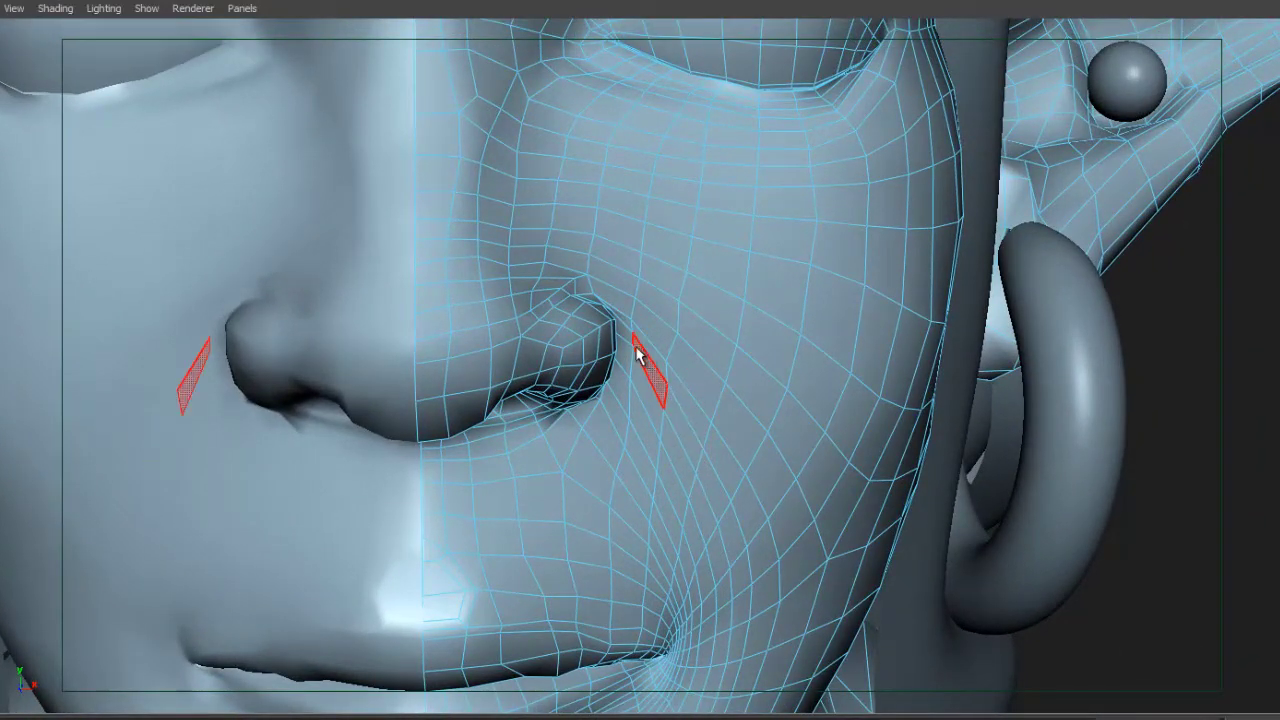
Step: Select the strip of faces along the crease running from the nostril toward the mouth corner
{"action": "left_click", "coordinate": [654, 458]}
{"action": "mouse_move", "coordinate": [680, 434]}
{"action": "left_mouse_down", "text": "alt"}
{"action": "mouse_move", "coordinate": [666, 437]}
{"action": "mouse_move", "coordinate": [731, 426]}
{"action": "mouse_move", "coordinate": [731, 414]}
{"action": "mouse_move", "coordinate": [674, 416]}
{"action": "left_mouse_up", "text": "alt"}
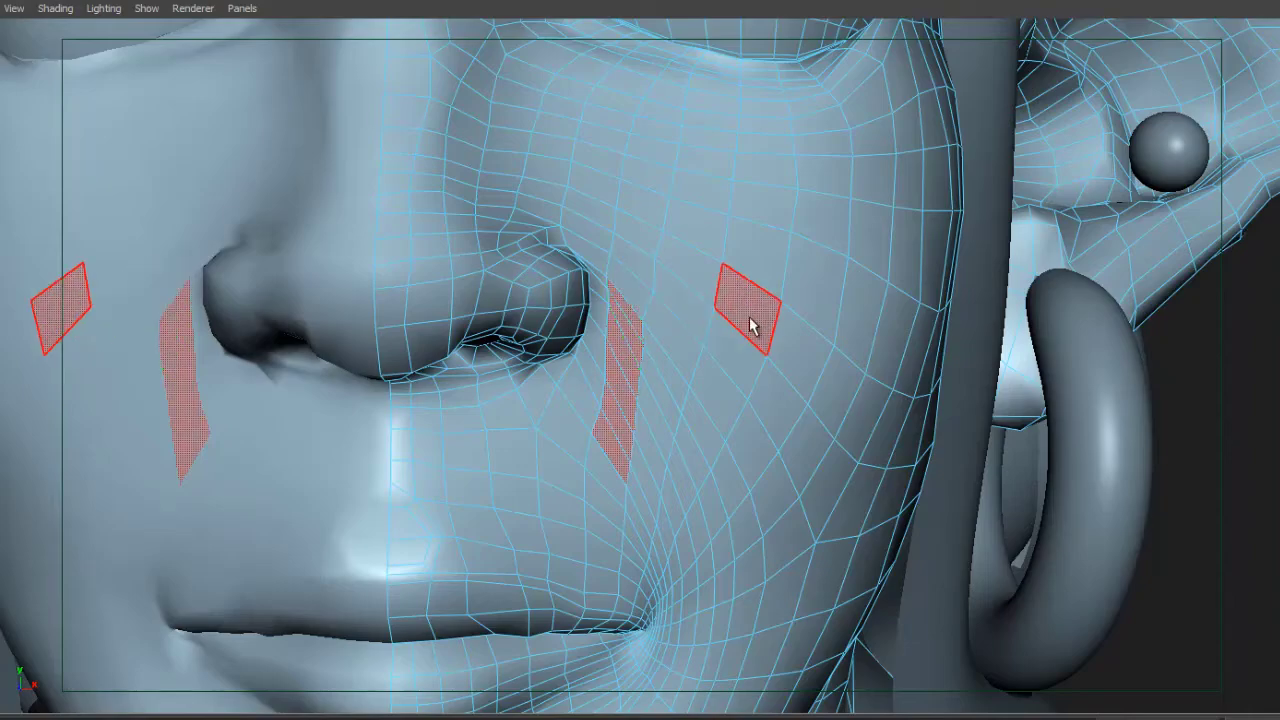
{"action": "right_click_drag", "start_coordinate": [834, 332], "coordinate": [655, 282], "text": "alt"}
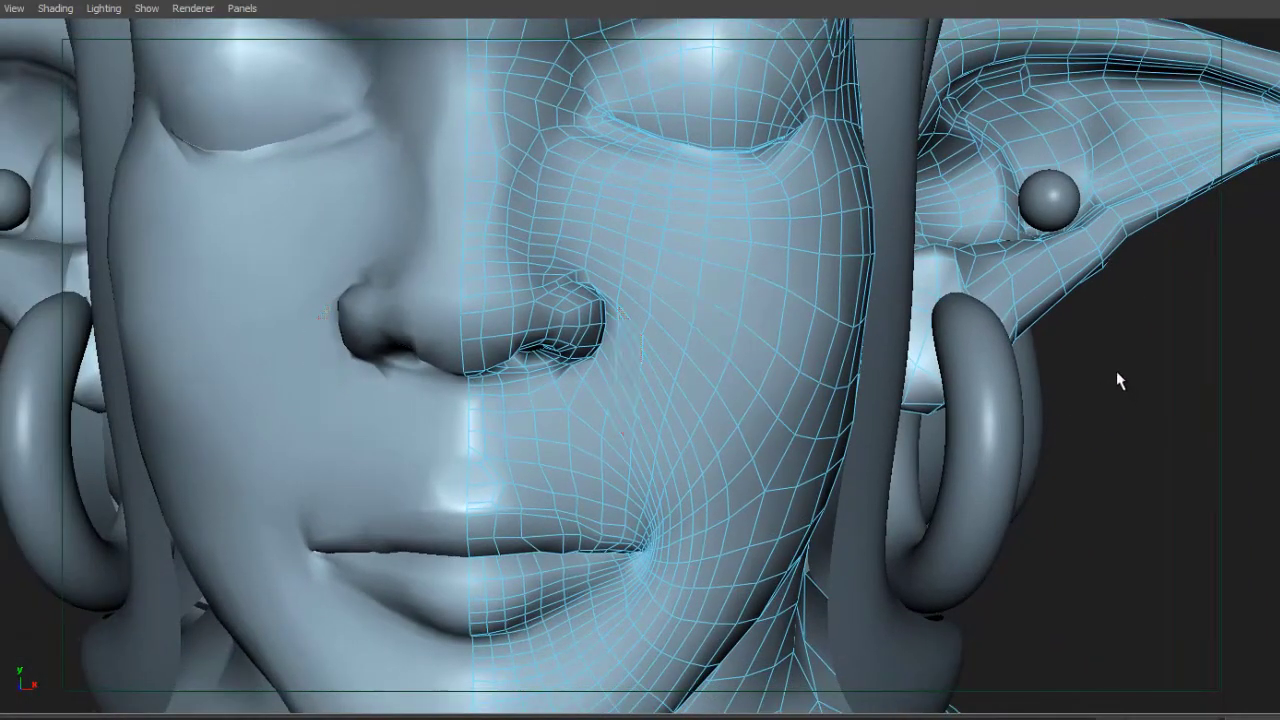
Step: Examine the topology of the side of the head, the neck, and the front of the shoulder and armpit
{"action": "left_click_drag", "start_coordinate": [783, 399], "coordinate": [734, 374], "text": "alt"}
{"action": "left_click_drag", "start_coordinate": [587, 397], "coordinate": [530, 276], "text": "alt"}
{"action": "left_click_drag", "start_coordinate": [645, 352], "coordinate": [689, 323], "text": "alt"}
{"action": "right_click_drag", "start_coordinate": [689, 323], "coordinate": [628, 471], "text": "alt"}
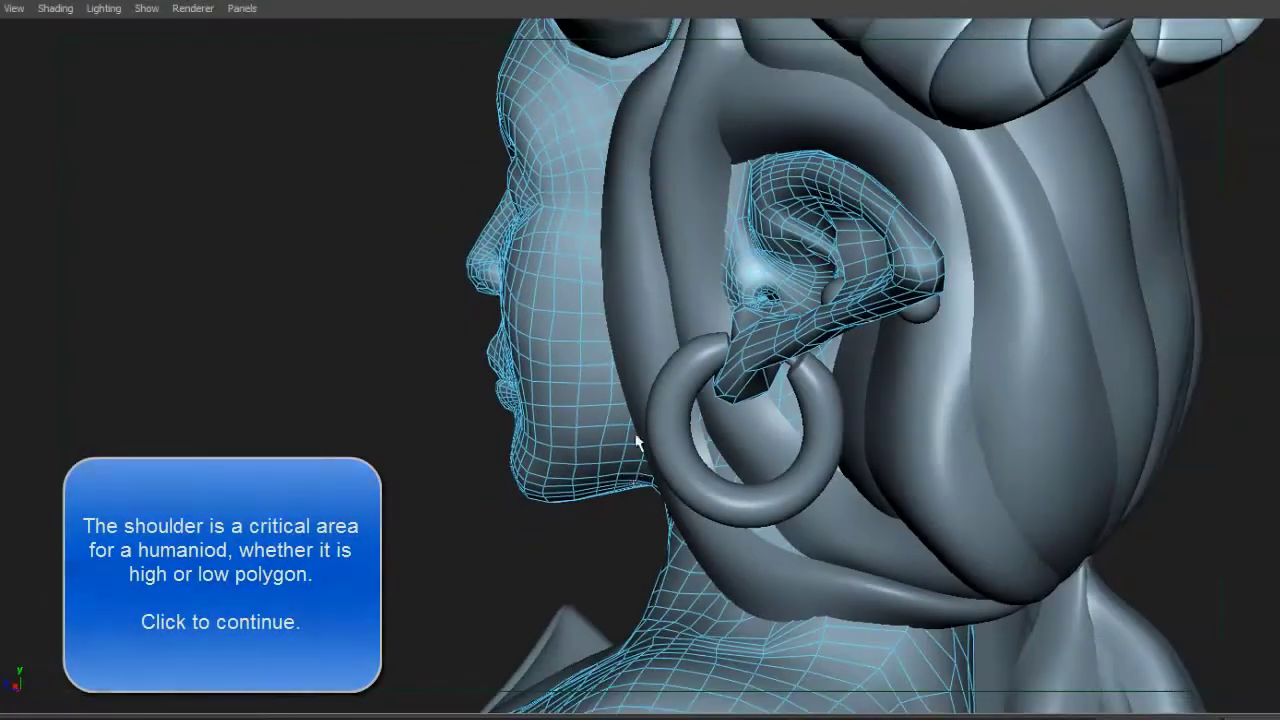
{"action": "middle_click_drag", "start_coordinate": [628, 471], "coordinate": [566, 297], "text": "alt"}
{"action": "left_click_drag", "start_coordinate": [566, 297], "coordinate": [680, 349], "text": "alt"}
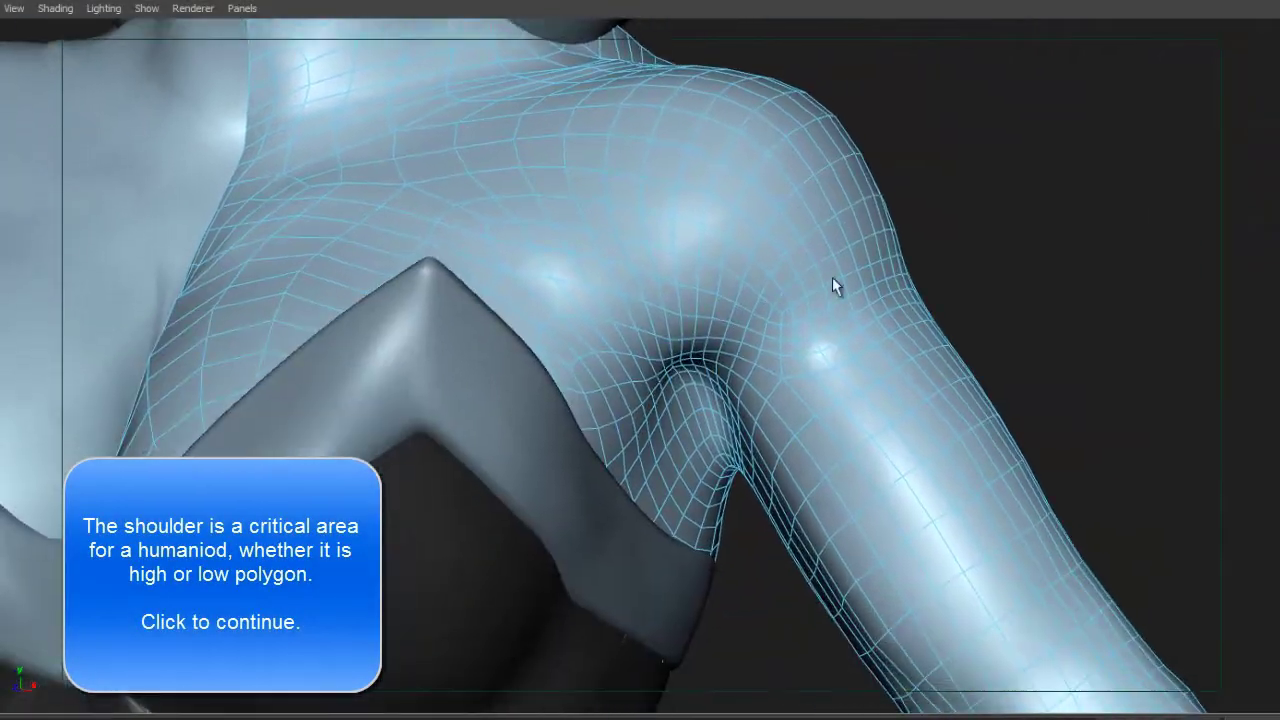
{"action": "left_click_drag", "start_coordinate": [832, 277], "coordinate": [974, 320], "text": "alt"}
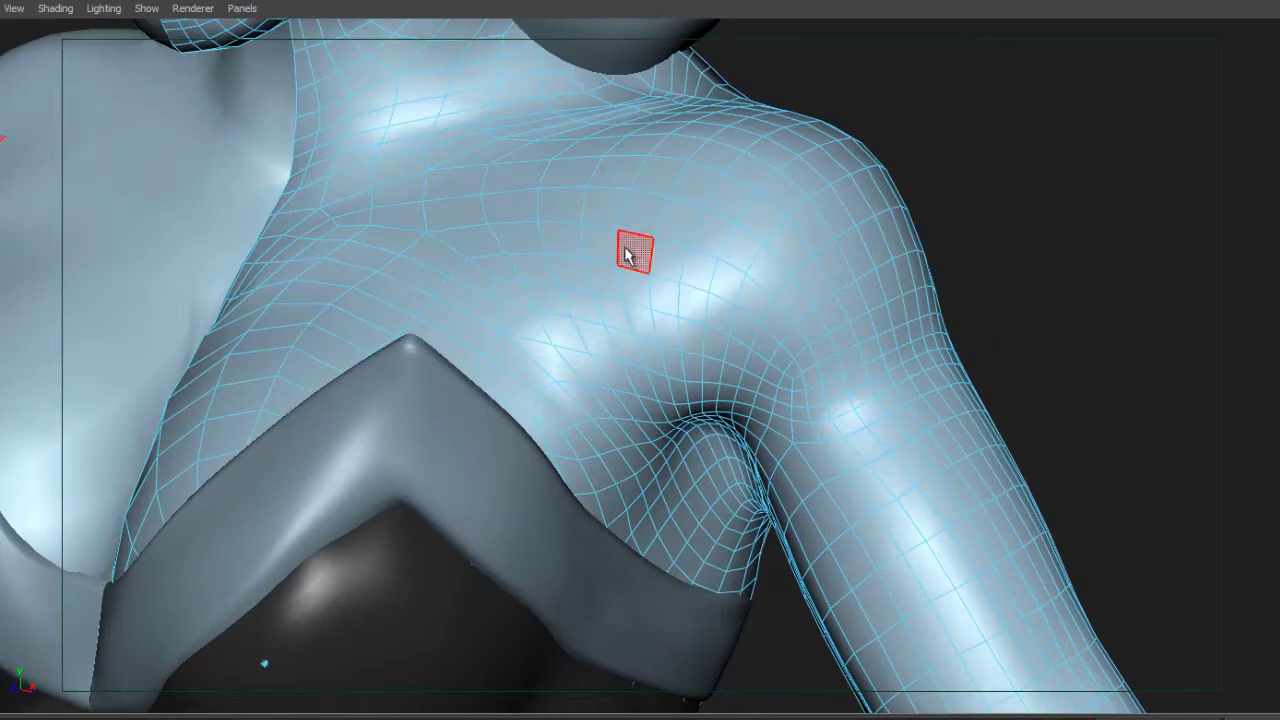
{"action": "left_click_drag", "start_coordinate": [740, 308], "coordinate": [623, 265], "text": "alt"}
Step: Select the face loop that runs across the chest, over the shoulder area and along the arm
{"action": "double_click", "coordinate": [592, 240], "text": "shift"}
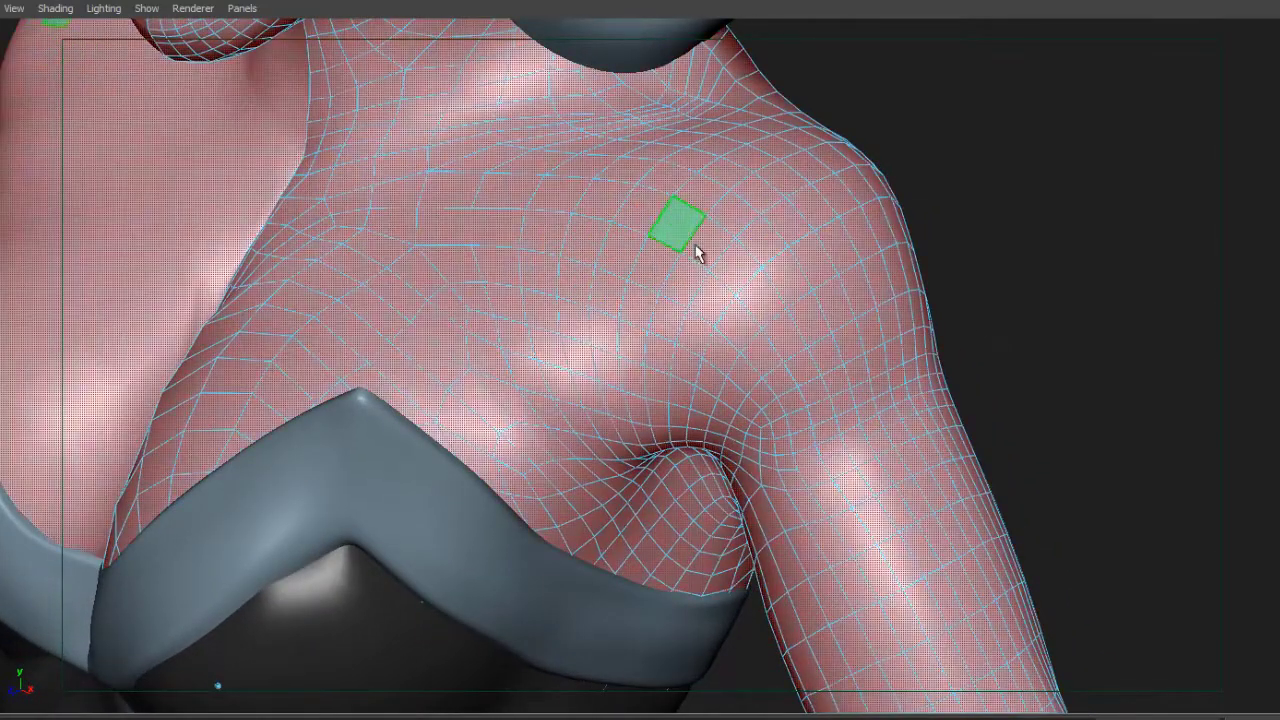
{"action": "left_click", "coordinate": [653, 260]}
{"action": "left_click_drag", "start_coordinate": [993, 265], "coordinate": [854, 274], "text": "alt"}
{"action": "left_click_drag", "start_coordinate": [929, 260], "coordinate": [888, 276], "text": "alt"}
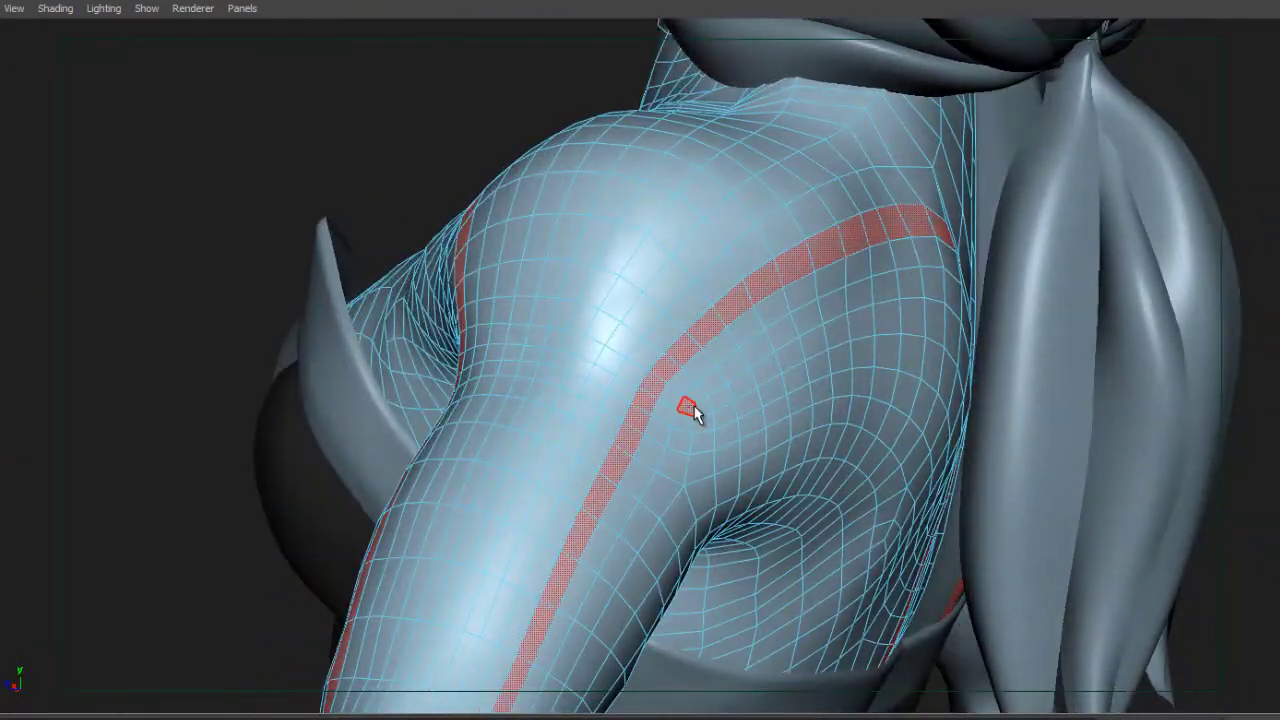
Step: Examine the edge flow around the shoulder and armpit from several angles
{"action": "left_click_drag", "start_coordinate": [703, 410], "coordinate": [843, 308], "text": "alt"}
{"action": "left_click_drag", "start_coordinate": [517, 320], "coordinate": [458, 377], "text": "alt"}
{"action": "left_click_drag", "start_coordinate": [520, 340], "coordinate": [750, 443], "text": "alt"}
{"action": "left_click_drag", "start_coordinate": [752, 354], "coordinate": [622, 325], "text": "alt"}
{"action": "scroll", "coordinate": [730, 351], "scroll_direction": "up", "scroll_amount": 4}
{"action": "left_click_drag", "start_coordinate": [886, 427], "coordinate": [857, 420]}
{"action": "middle_click_drag", "start_coordinate": [857, 415], "coordinate": [905, 397], "text": "alt"}
{"action": "left_click_drag", "start_coordinate": [905, 397], "coordinate": [640, 418], "text": "alt"}
Step: Select the face loop that circles the index finger's tendon area on the back of the hand
{"action": "right_click_drag", "start_coordinate": [666, 362], "coordinate": [817, 344], "text": "alt"}
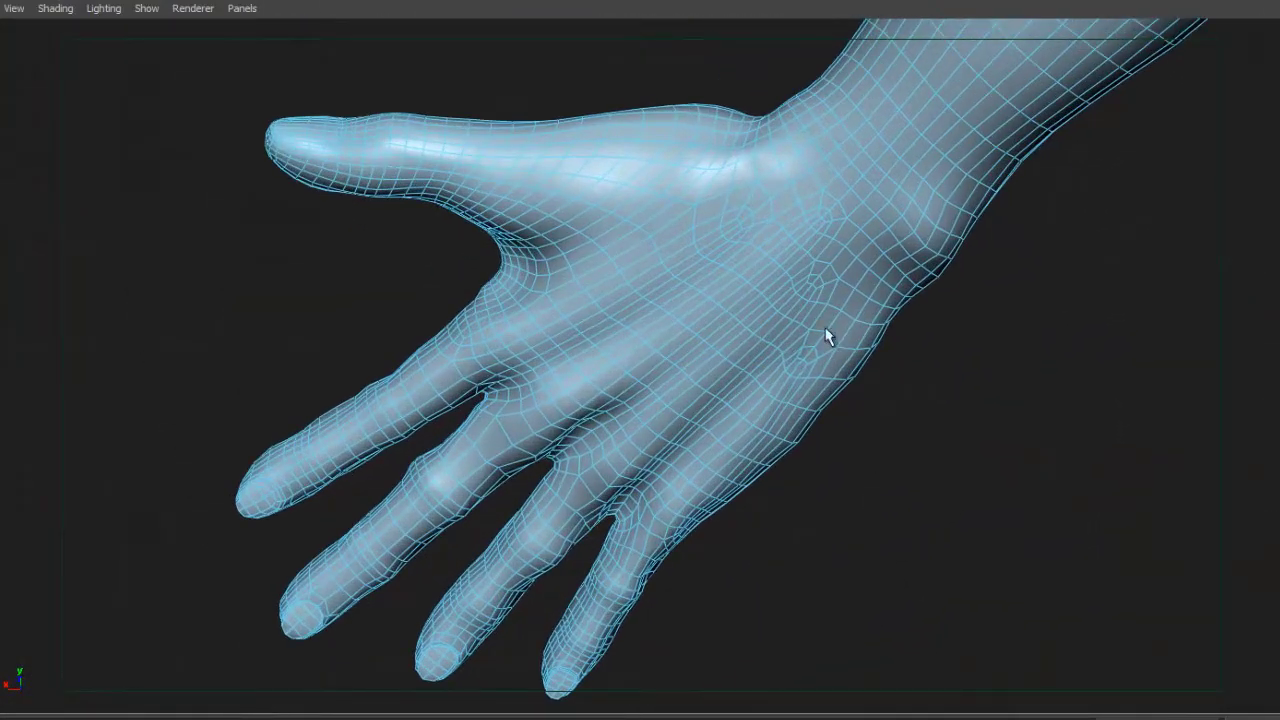
{"action": "middle_click_drag", "start_coordinate": [723, 392], "coordinate": [723, 451], "text": "alt"}
{"action": "right_click_drag", "start_coordinate": [676, 330], "coordinate": [771, 318], "text": "alt"}
{"action": "left_click_drag", "start_coordinate": [771, 318], "coordinate": [762, 280], "text": "alt"}
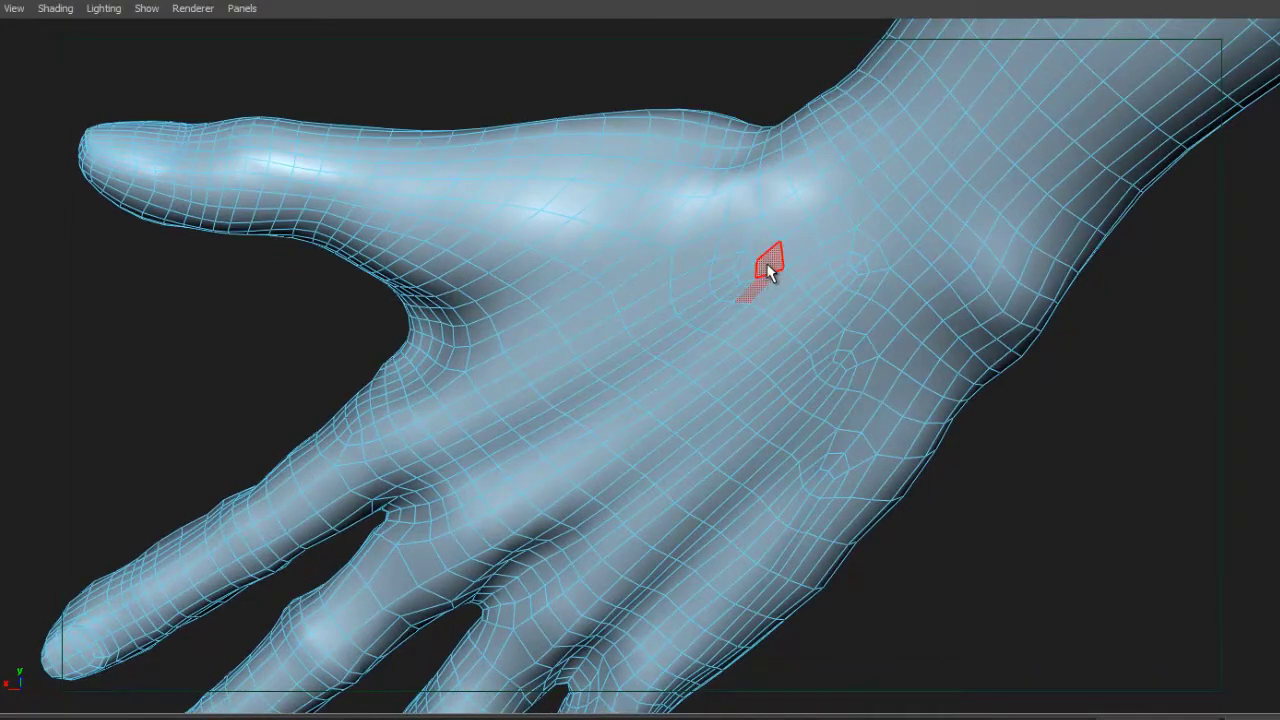
{"action": "right_click_drag", "start_coordinate": [903, 316], "coordinate": [646, 397], "text": "alt"}
{"action": "left_click_drag", "start_coordinate": [646, 397], "coordinate": [669, 437], "text": "alt"}
{"action": "middle_click_drag", "start_coordinate": [690, 320], "coordinate": [598, 400], "text": "alt"}
{"action": "left_click_drag", "start_coordinate": [598, 400], "coordinate": [641, 453], "text": "alt"}
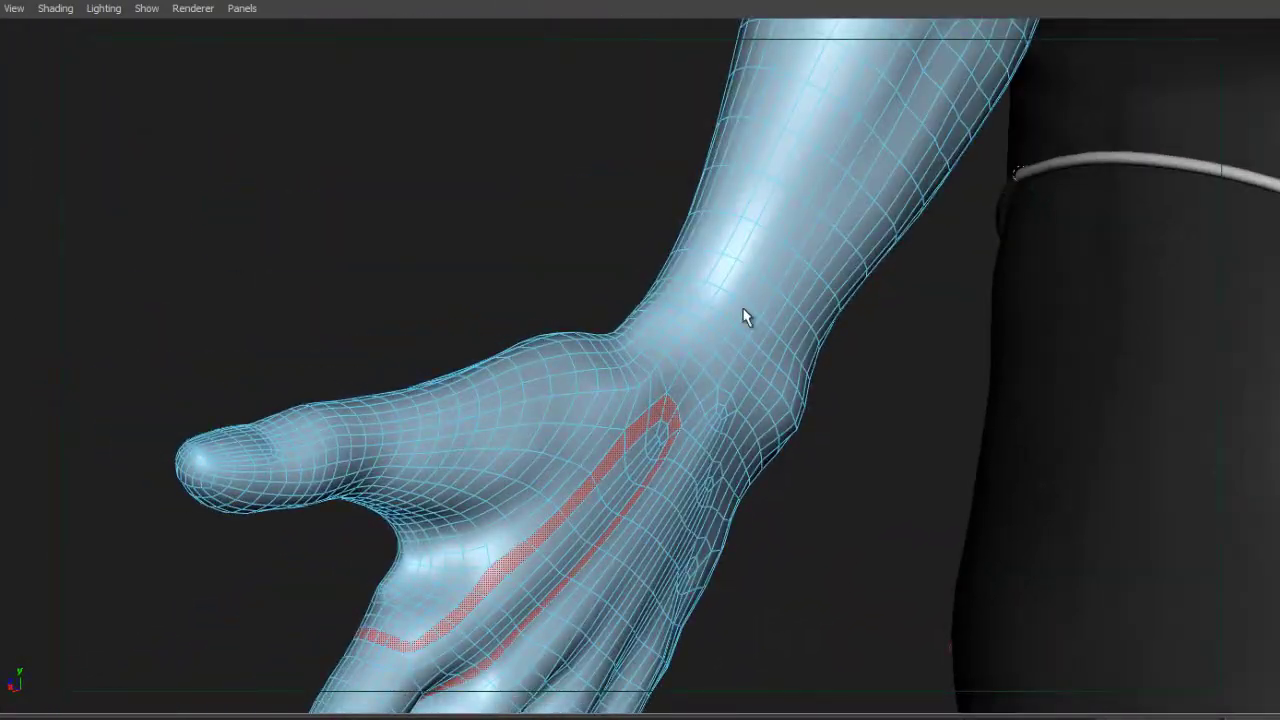
Step: Examine how the edge loops flow from the back of the hand through the wrist into the forearm
{"action": "left_click_drag", "start_coordinate": [707, 358], "coordinate": [653, 410], "text": "alt"}
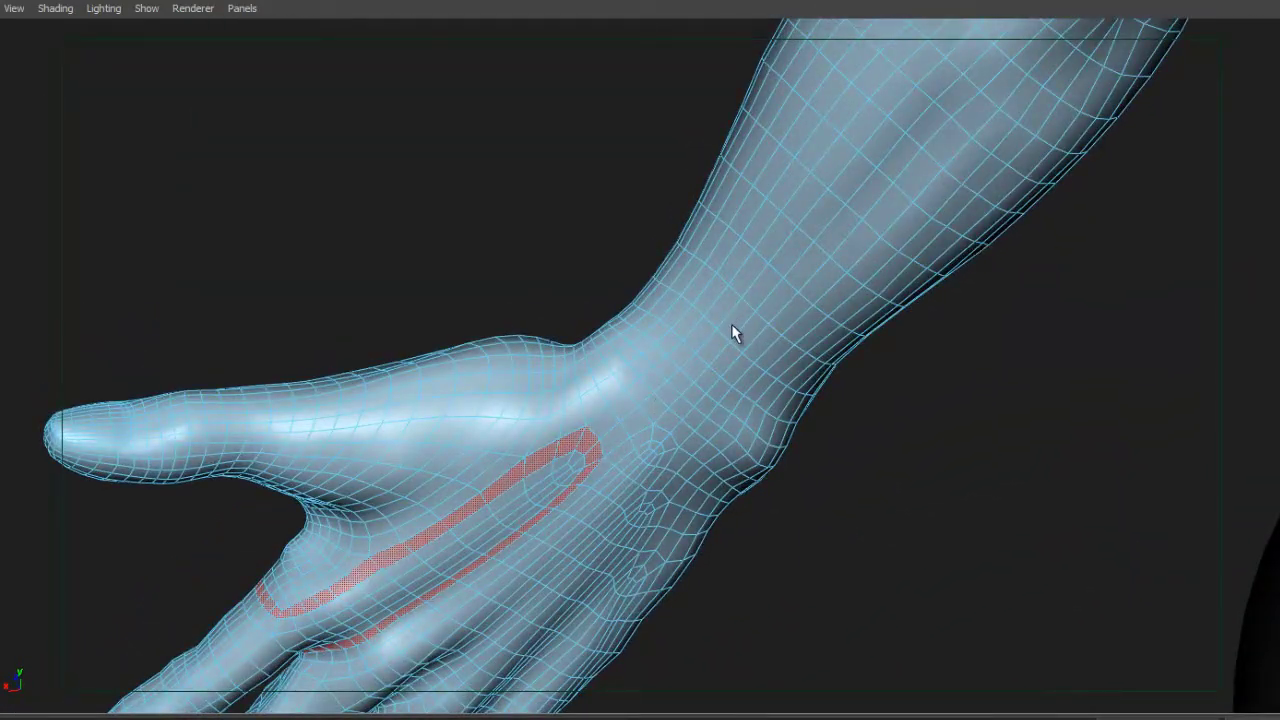
{"action": "left_click_drag", "start_coordinate": [704, 417], "coordinate": [638, 316], "text": "alt"}
{"action": "left_click_drag", "start_coordinate": [663, 470], "coordinate": [1033, 443], "text": "alt"}
{"action": "middle_click_drag", "start_coordinate": [871, 406], "coordinate": [896, 265], "text": "alt"}
{"action": "mouse_move", "coordinate": [840, 390]}
{"action": "left_mouse_down", "text": "alt"}
{"action": "mouse_move", "coordinate": [843, 357]}
{"action": "mouse_move", "coordinate": [777, 323]}
{"action": "mouse_move", "coordinate": [634, 300]}
{"action": "mouse_move", "coordinate": [722, 344]}
{"action": "mouse_move", "coordinate": [783, 334]}
{"action": "mouse_move", "coordinate": [566, 357]}
{"action": "mouse_move", "coordinate": [583, 297]}
{"action": "mouse_move", "coordinate": [595, 455]}
{"action": "mouse_move", "coordinate": [820, 386]}
{"action": "left_mouse_up", "text": "alt"}
{"action": "right_click_drag", "start_coordinate": [820, 386], "coordinate": [846, 354], "text": "alt"}
{"action": "middle_click_drag", "start_coordinate": [846, 354], "coordinate": [862, 344], "text": "alt"}
{"action": "left_click_drag", "start_coordinate": [862, 344], "coordinate": [704, 395], "text": "alt"}
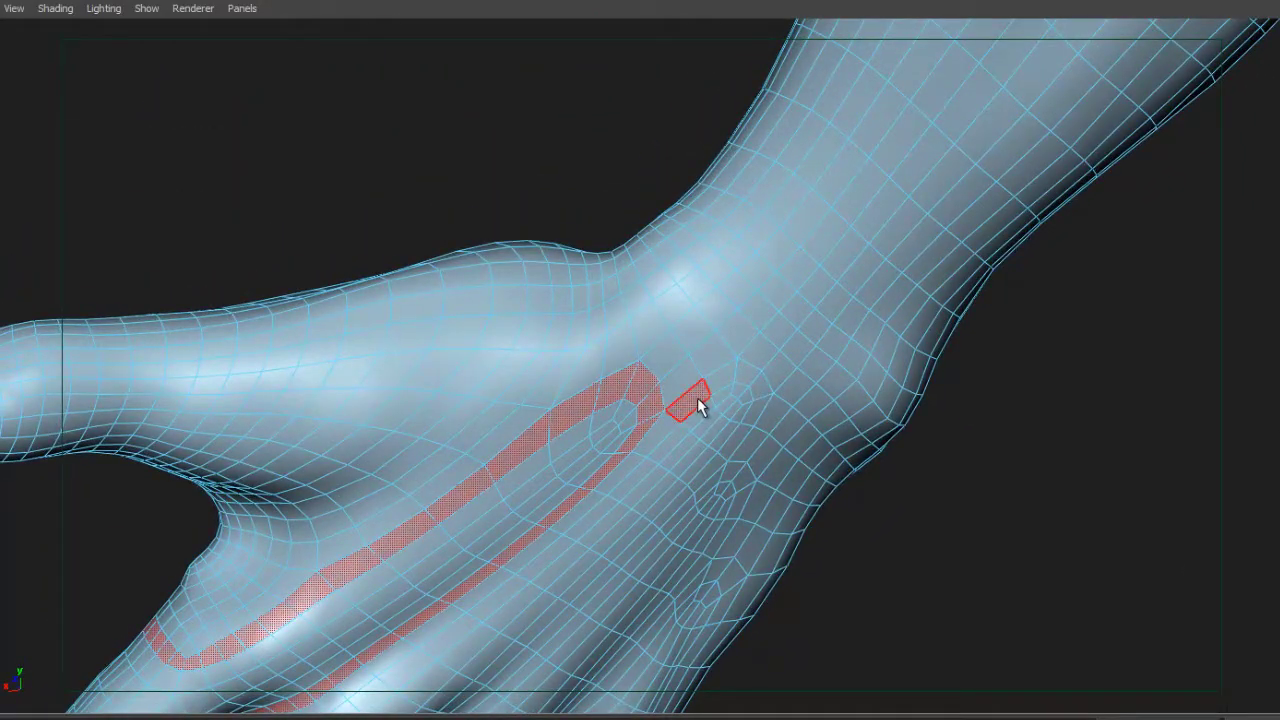
Step: Select the face loop around the middle finger's tendon area and add the matching index finger loop
{"action": "left_click", "coordinate": [712, 396]}
{"action": "double_click", "coordinate": [720, 380]}
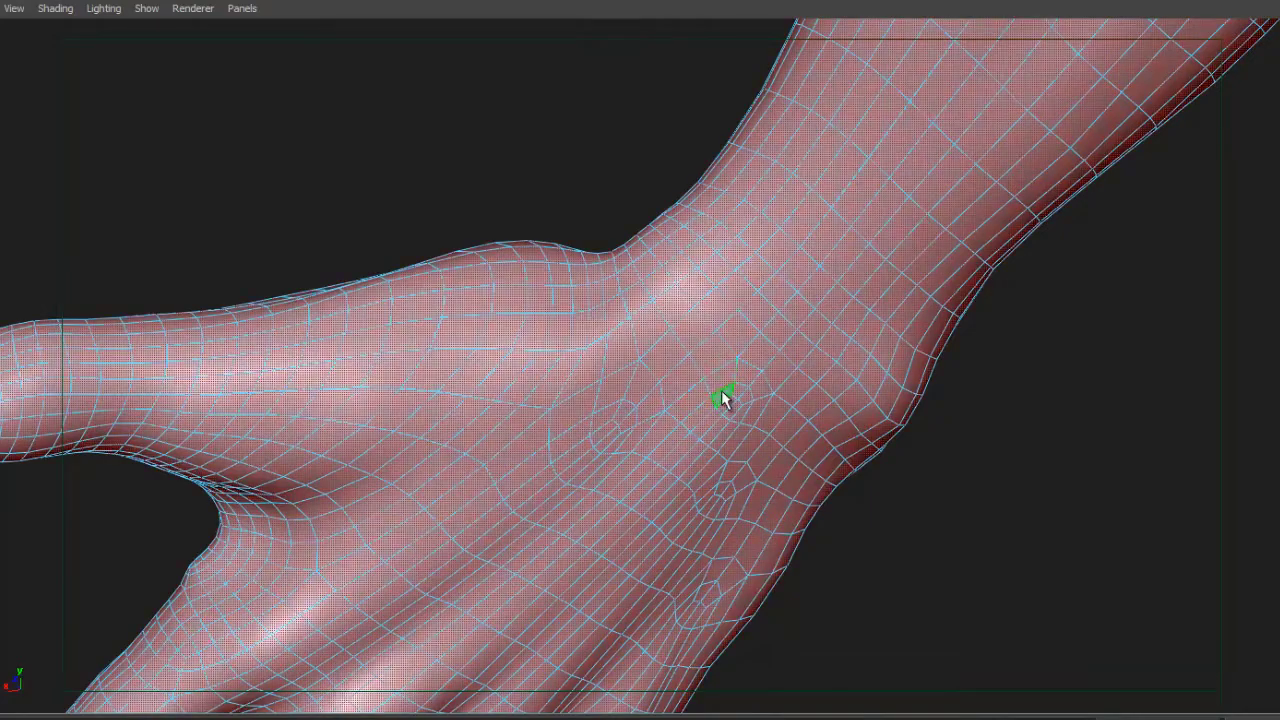
{"action": "left_click", "coordinate": [720, 396]}
{"action": "left_click_drag", "start_coordinate": [724, 390], "coordinate": [814, 280], "text": "alt"}
{"action": "middle_click_drag", "start_coordinate": [687, 219], "coordinate": [597, 334], "text": "alt"}
{"action": "scroll", "coordinate": [806, 289], "scroll_direction": "up", "scroll_amount": 3}
{"action": "middle_click_drag", "start_coordinate": [747, 299], "coordinate": [697, 299], "text": "alt"}
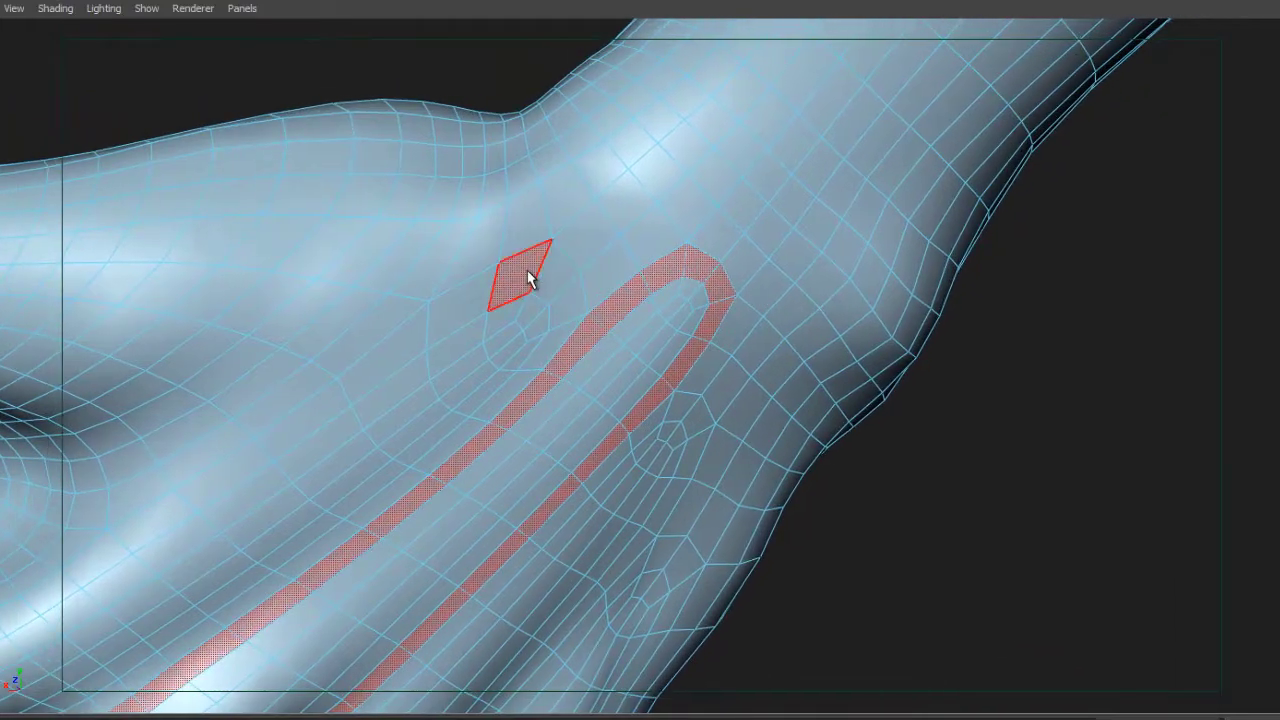
{"action": "double_click", "coordinate": [558, 280], "text": "shift"}
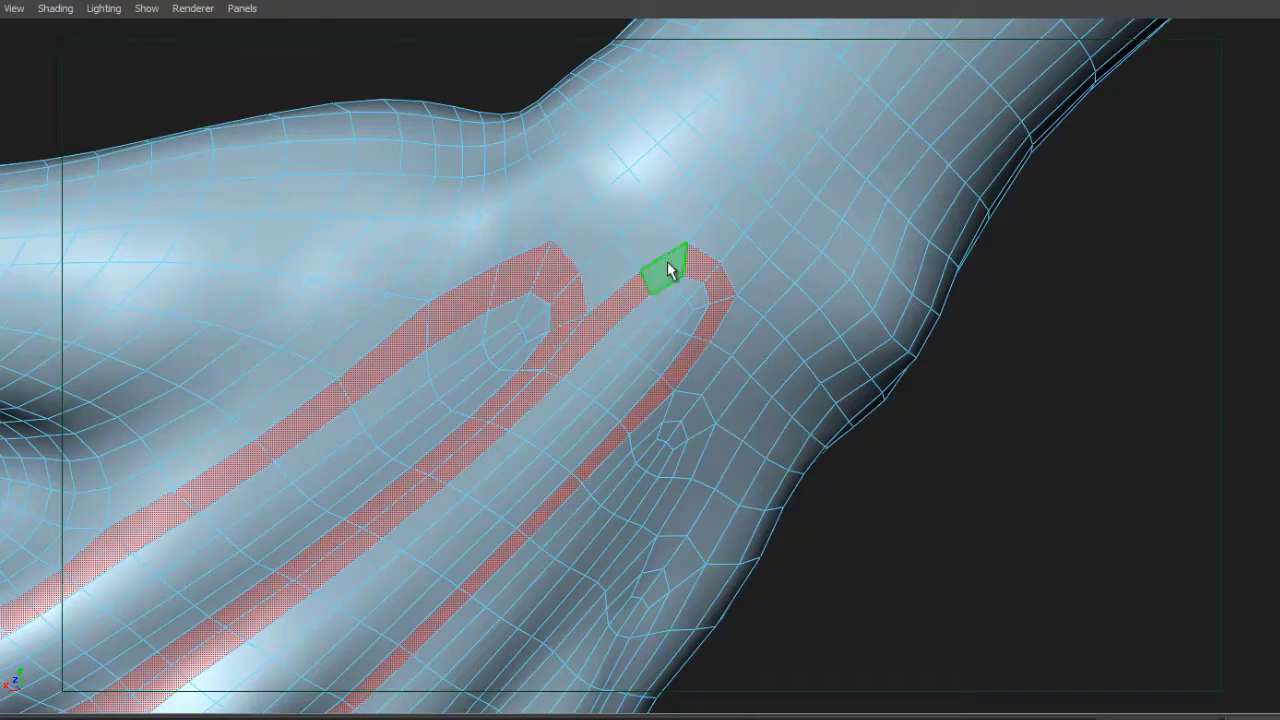
Step: Examine the loop ends behind the ring and little fingers and the selected loops on the palm side
{"action": "middle_click_drag", "start_coordinate": [647, 343], "coordinate": [655, 178], "text": "alt"}
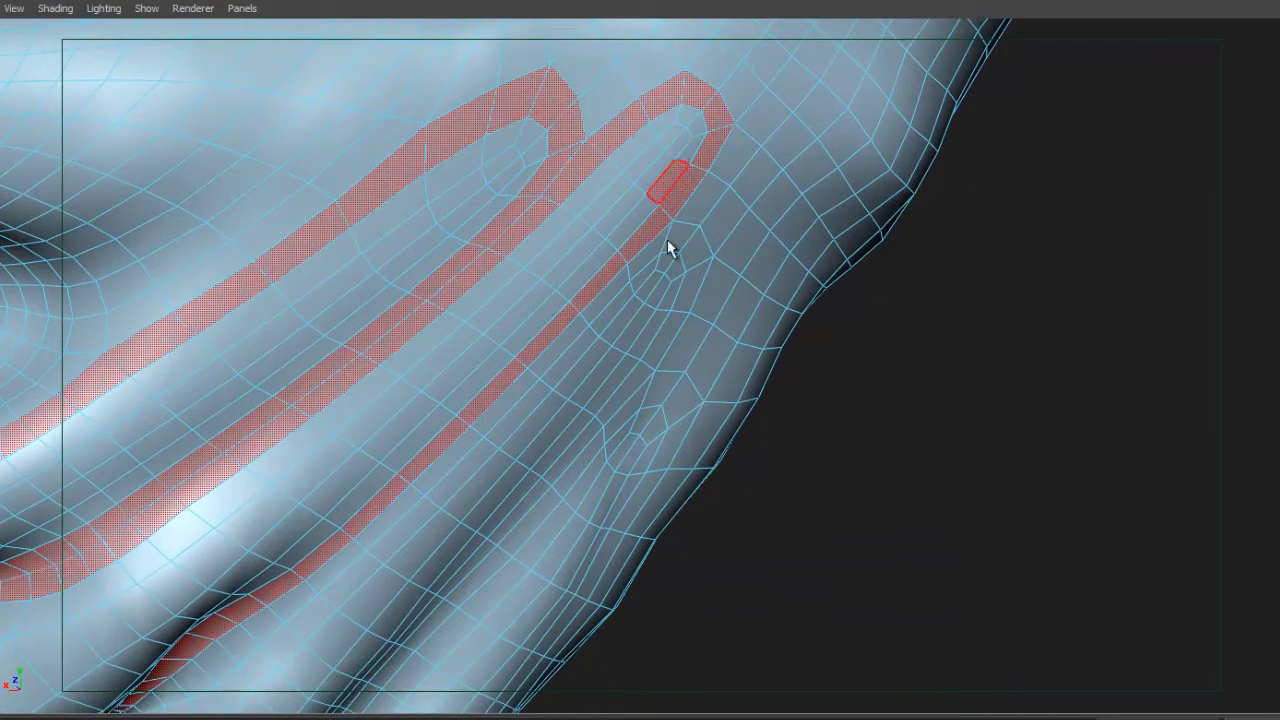
{"action": "mouse_move", "coordinate": [638, 332]}
{"action": "middle_mouse_down", "text": "alt"}
{"action": "mouse_move", "coordinate": [646, 232]}
{"action": "mouse_move", "coordinate": [634, 237]}
{"action": "middle_mouse_up", "text": "alt"}
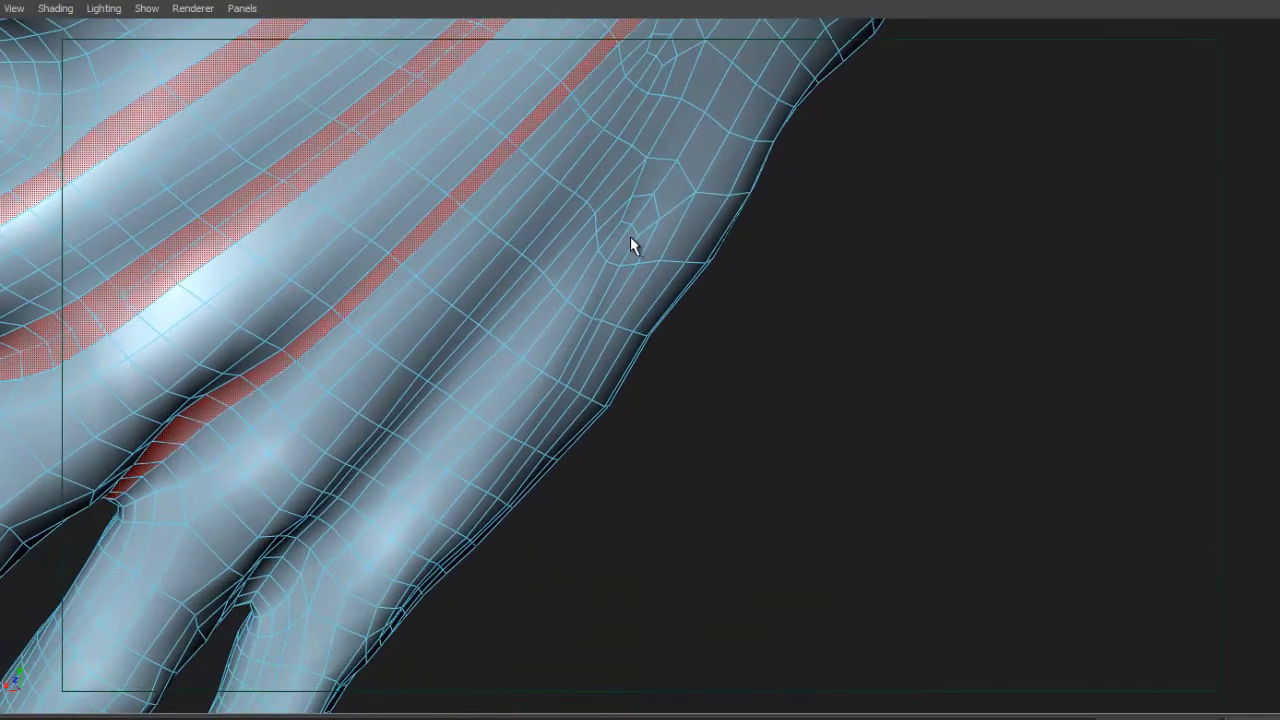
{"action": "right_click_drag", "start_coordinate": [870, 286], "coordinate": [410, 285], "text": "alt"}
{"action": "middle_click_drag", "start_coordinate": [542, 338], "coordinate": [588, 441], "text": "alt"}
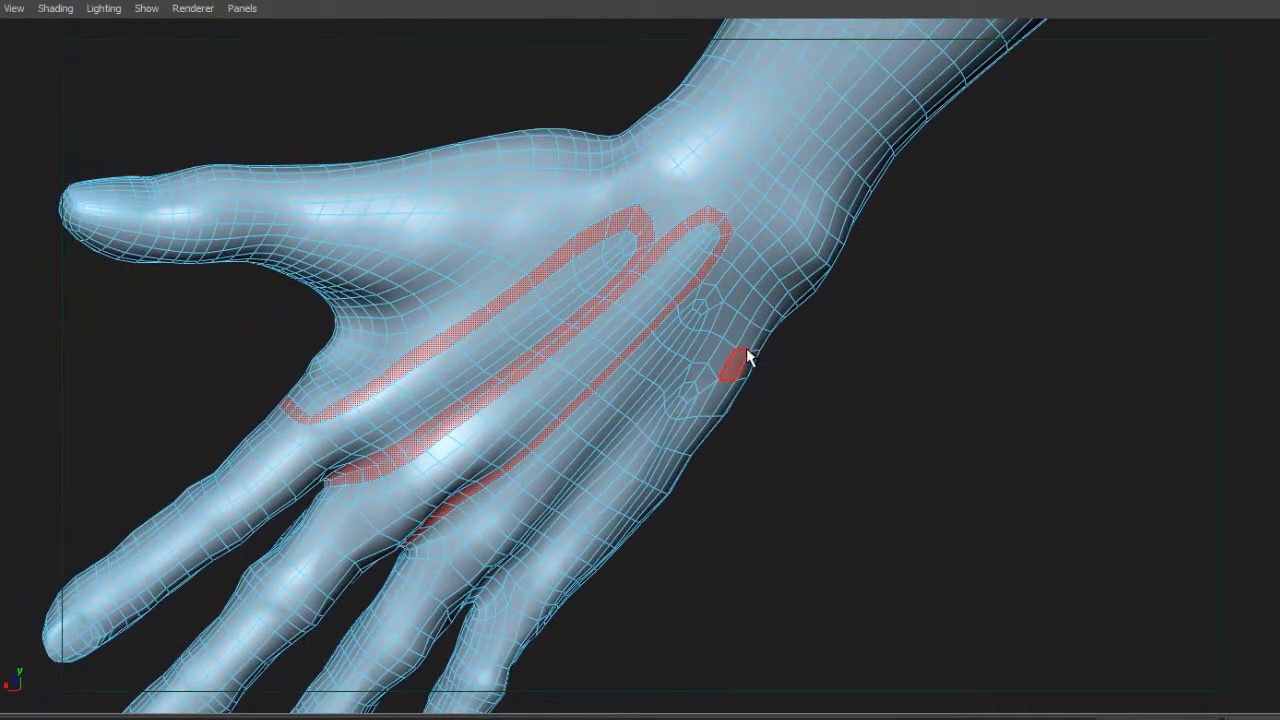
{"action": "left_click_drag", "start_coordinate": [523, 357], "coordinate": [794, 354], "text": "alt"}
{"action": "right_click_drag", "start_coordinate": [990, 335], "coordinate": [706, 434], "text": "alt"}
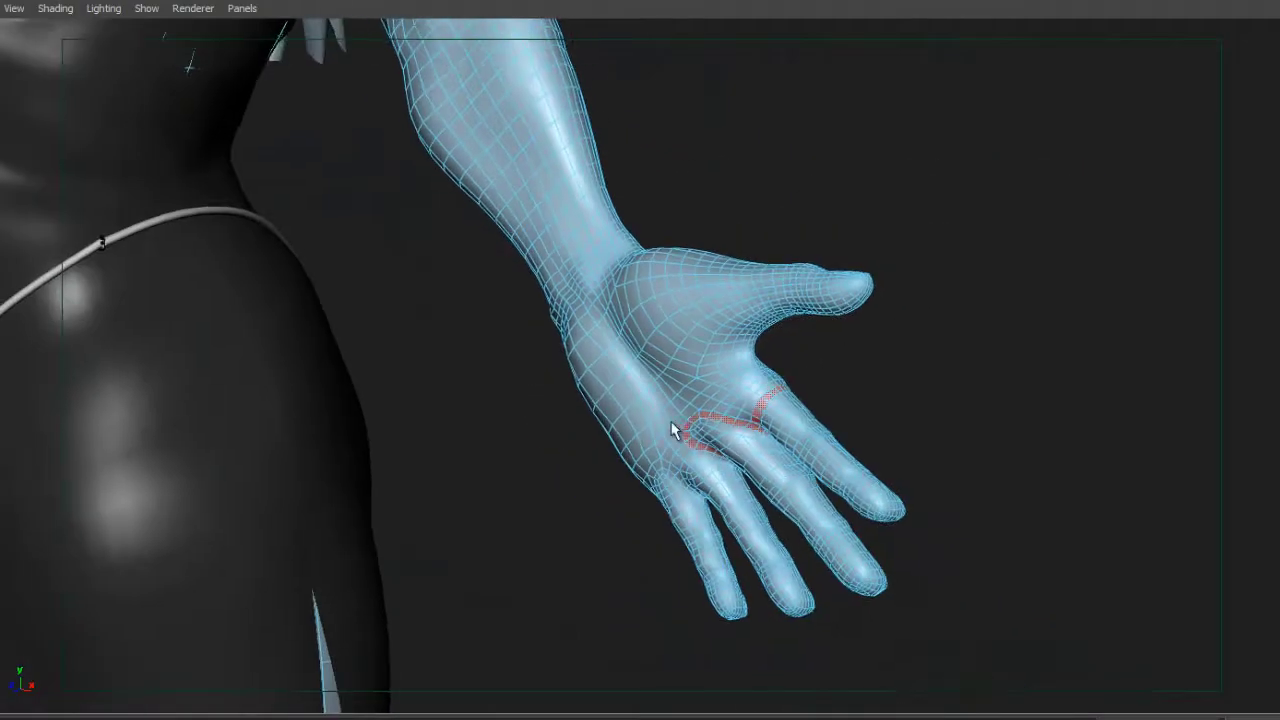
Step: Clear the face selection, select the body mesh as an object, and examine the knuckles and finger webbing
{"action": "left_click", "coordinate": [837, 385]}
{"action": "right_click_drag", "start_coordinate": [939, 376], "coordinate": [806, 340], "text": "alt"}
{"action": "left_click", "coordinate": [720, 420]}
{"action": "right_click_drag", "start_coordinate": [720, 420], "coordinate": [911, 374], "text": "alt"}
{"action": "left_click_drag", "start_coordinate": [911, 366], "coordinate": [574, 380], "text": "alt"}
{"action": "middle_click_drag", "start_coordinate": [636, 289], "coordinate": [836, 152], "text": "alt"}
{"action": "right_click_drag", "start_coordinate": [686, 326], "coordinate": [757, 290], "text": "alt"}
{"action": "middle_click_drag", "start_coordinate": [757, 290], "coordinate": [733, 392], "text": "alt"}
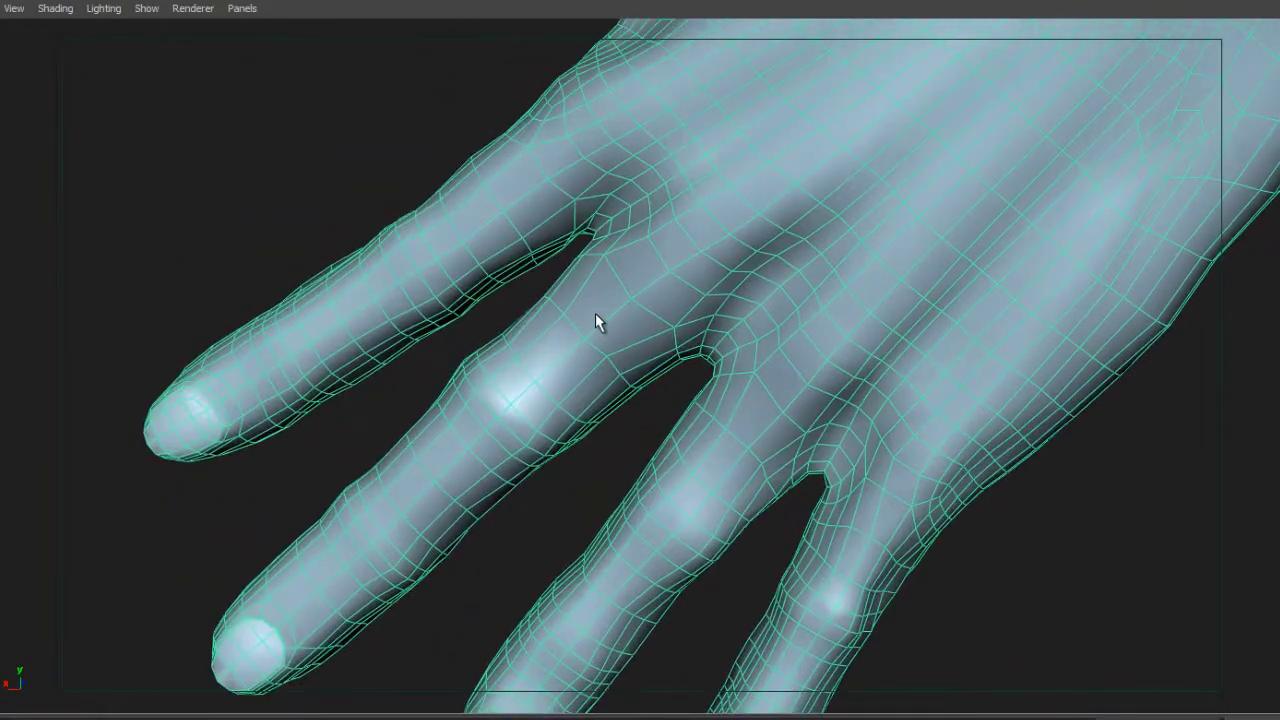
{"action": "middle_click_drag", "start_coordinate": [598, 350], "coordinate": [582, 424], "text": "alt"}
{"action": "left_click_drag", "start_coordinate": [582, 424], "coordinate": [551, 411], "text": "alt"}
Step: Switch the body mesh back to face selection at the left foot
{"action": "right_click_drag", "start_coordinate": [674, 398], "coordinate": [403, 425], "text": "alt"}
{"action": "right_click_drag", "start_coordinate": [791, 377], "coordinate": [645, 375], "text": "alt"}
{"action": "middle_click_drag", "start_coordinate": [692, 315], "coordinate": [608, 463], "text": "alt"}
{"action": "left_click_drag", "start_coordinate": [751, 394], "coordinate": [780, 386], "text": "alt"}
{"action": "right_click_drag", "start_coordinate": [780, 386], "coordinate": [650, 380], "text": "alt"}
{"action": "middle_click_drag", "start_coordinate": [637, 281], "coordinate": [837, 364], "text": "alt"}
{"action": "middle_click_drag", "start_coordinate": [659, 685], "coordinate": [712, 375], "text": "alt"}
{"action": "left_click_drag", "start_coordinate": [760, 368], "coordinate": [650, 398], "text": "alt"}
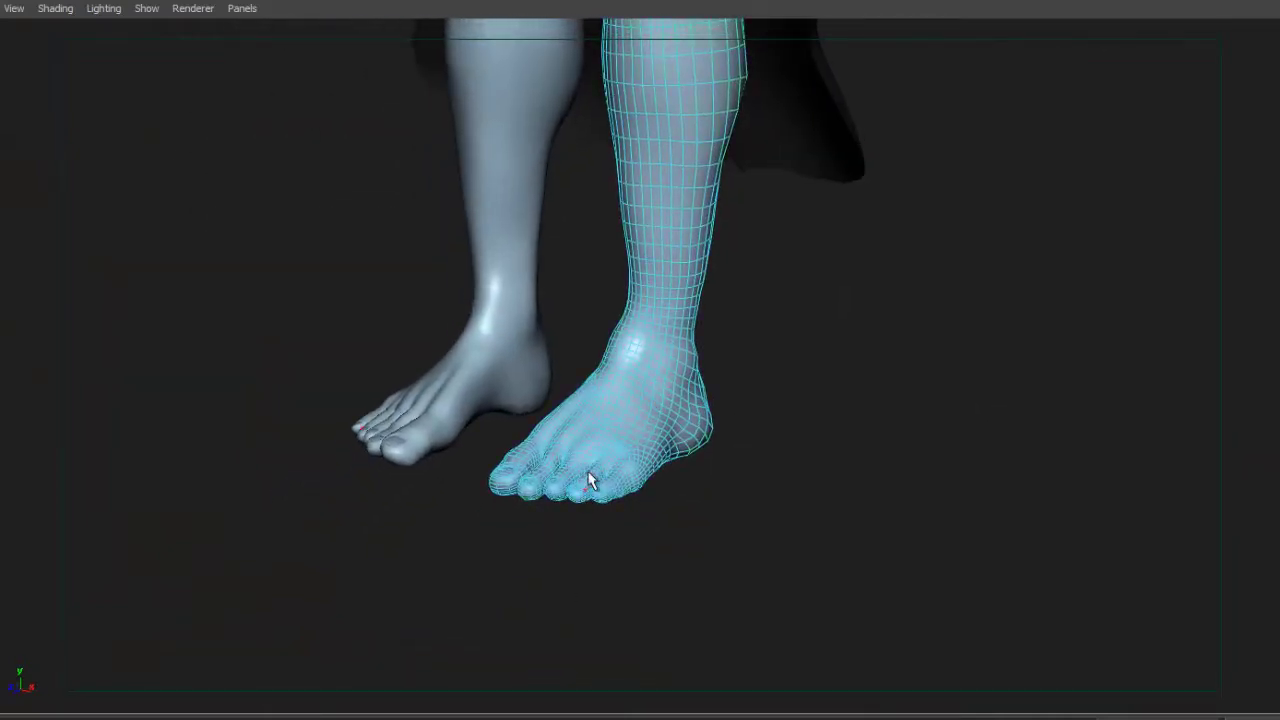
{"action": "left_click_drag", "start_coordinate": [809, 563], "coordinate": [352, 361]}
{"action": "right_click_drag", "start_coordinate": [706, 356], "coordinate": [880, 543], "text": "alt"}
{"action": "left_click_drag", "start_coordinate": [882, 544], "coordinate": [948, 576]}
Step: Select the face loop that circles the middle toe's tendon area on top of the foot
{"action": "left_click_drag", "start_coordinate": [857, 506], "coordinate": [915, 520], "text": "alt"}
{"action": "middle_click_drag", "start_coordinate": [860, 529], "coordinate": [810, 377], "text": "alt"}
{"action": "mouse_move", "coordinate": [783, 377]}
{"action": "left_mouse_down", "text": "alt"}
{"action": "mouse_move", "coordinate": [699, 374]}
{"action": "mouse_move", "coordinate": [773, 388]}
{"action": "left_mouse_up", "text": "alt"}
{"action": "left_click_drag", "start_coordinate": [715, 345], "coordinate": [743, 325], "text": "alt"}
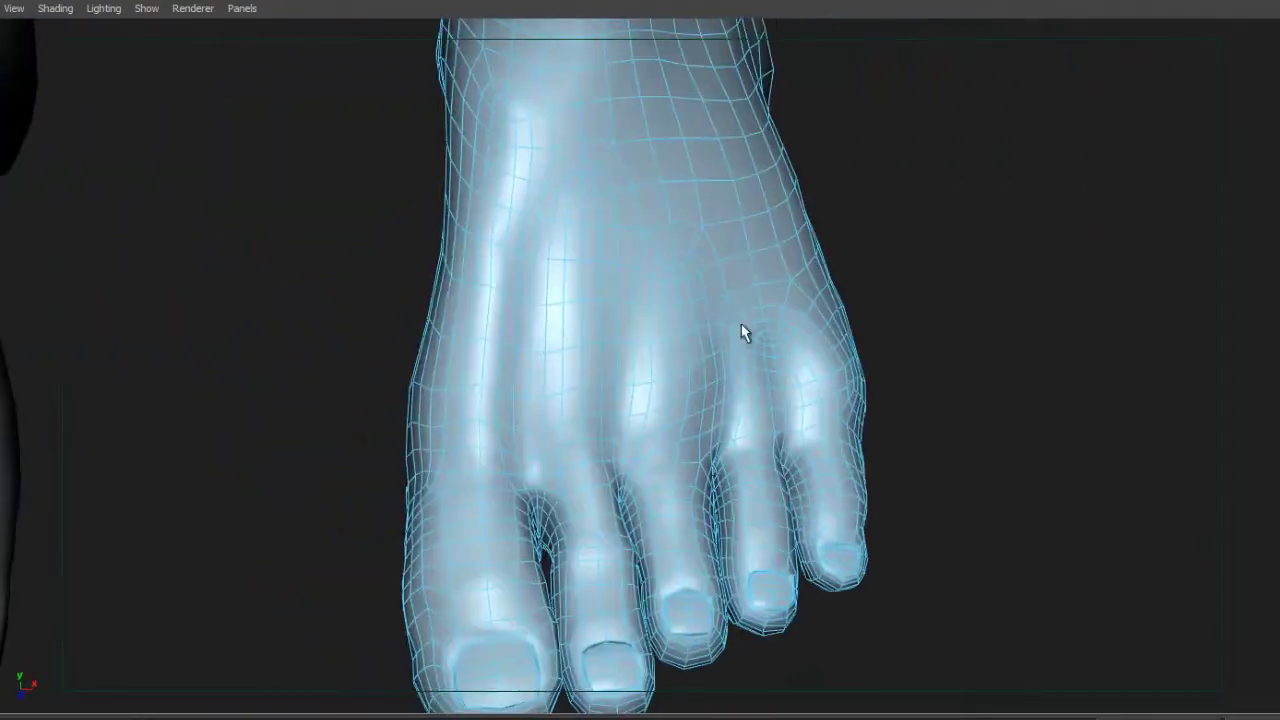
{"action": "double_click", "coordinate": [666, 246]}
Step: Leave face selection and reselect the body mesh half as a whole object at the foot
{"action": "left_click_drag", "start_coordinate": [914, 280], "coordinate": [1055, 255], "text": "alt"}
{"action": "right_click_drag", "start_coordinate": [1053, 246], "coordinate": [420, 272], "text": "alt"}
{"action": "middle_click_drag", "start_coordinate": [894, 301], "coordinate": [884, 460], "text": "alt"}
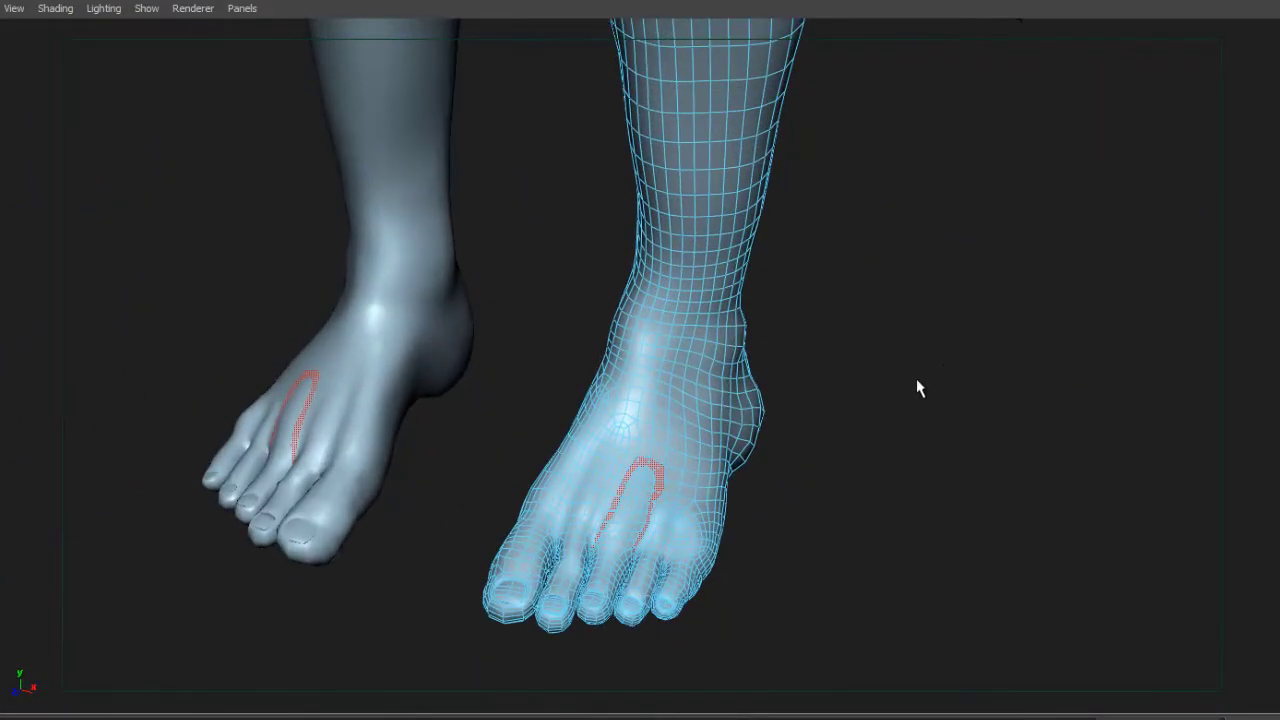
{"action": "left_click_drag", "start_coordinate": [958, 405], "coordinate": [677, 405], "text": "alt"}
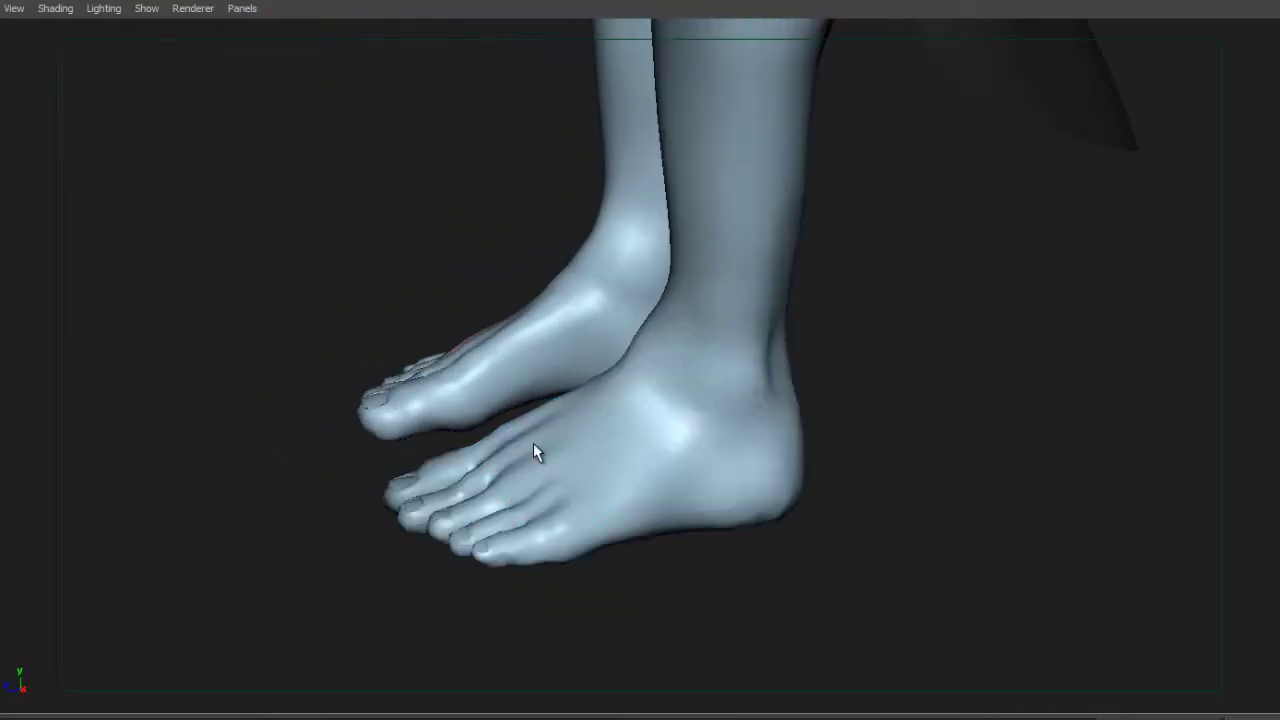
{"action": "left_click_drag", "start_coordinate": [660, 357], "coordinate": [588, 458], "text": "alt"}
{"action": "left_click", "coordinate": [588, 458]}
Step: Examine the selected body mesh from the side, from the leg up through the arm, shoulder and head
{"action": "right_click_drag", "start_coordinate": [777, 398], "coordinate": [688, 316], "text": "alt"}
{"action": "middle_click_drag", "start_coordinate": [721, 335], "coordinate": [750, 540], "text": "alt"}
{"action": "middle_click_drag", "start_coordinate": [771, 309], "coordinate": [775, 460], "text": "alt"}
{"action": "middle_click_drag", "start_coordinate": [949, 271], "coordinate": [983, 498], "text": "alt"}
{"action": "middle_click_drag", "start_coordinate": [935, 386], "coordinate": [942, 636], "text": "alt"}
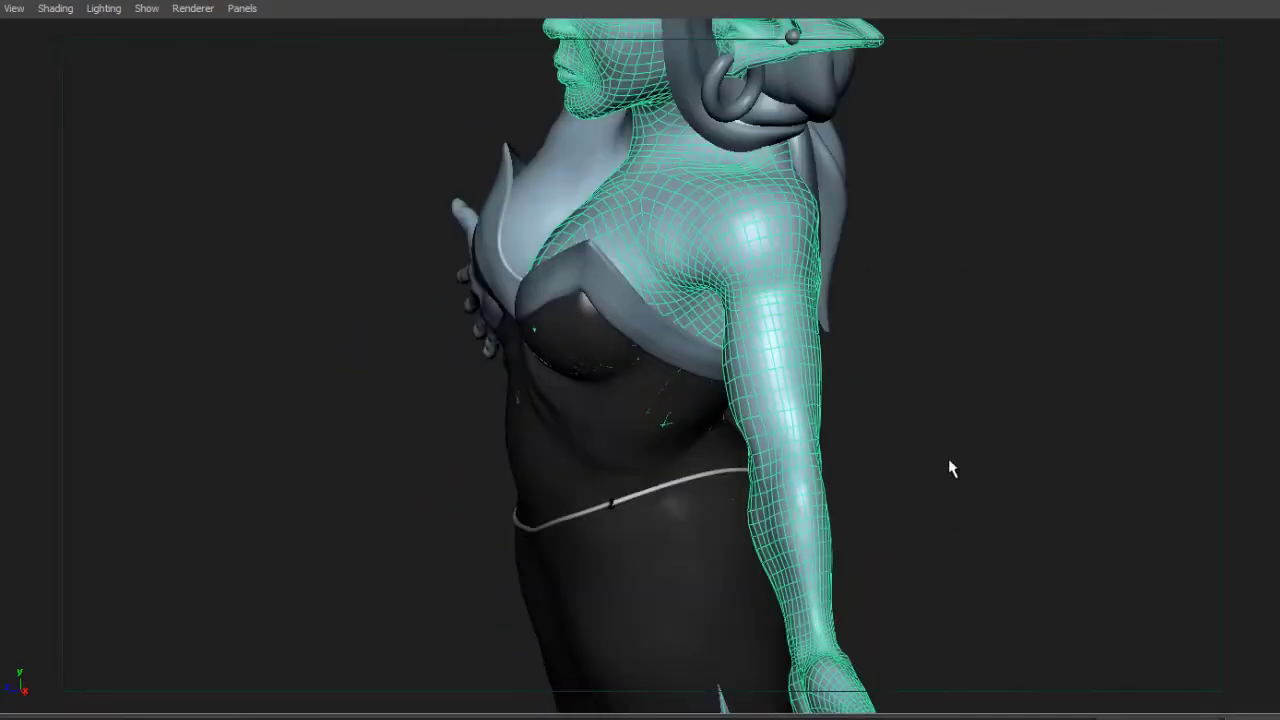
{"action": "middle_click_drag", "start_coordinate": [942, 330], "coordinate": [966, 480], "text": "alt"}
{"action": "left_click_drag", "start_coordinate": [932, 406], "coordinate": [774, 391], "text": "alt"}
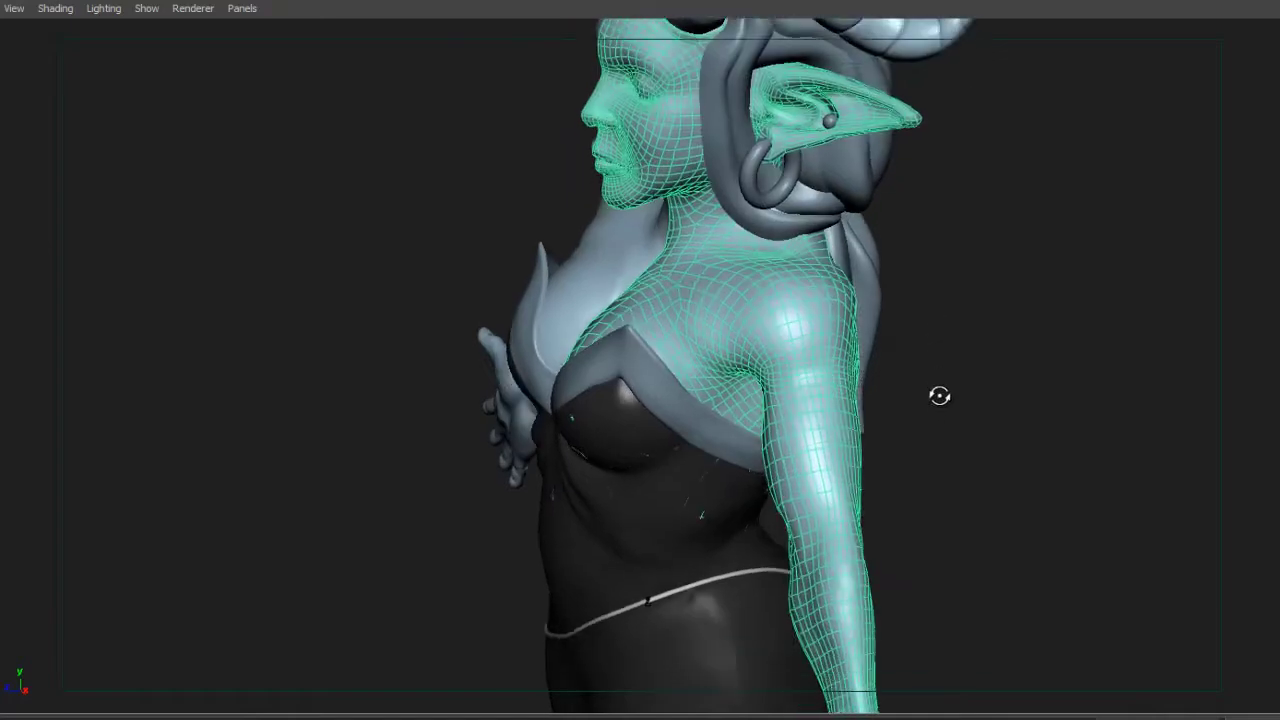
Step: Examine the selected body mesh half around the shoulder, ear and face, ending with the forehead from the front
{"action": "middle_click_drag", "start_coordinate": [774, 391], "coordinate": [926, 368], "text": "alt"}
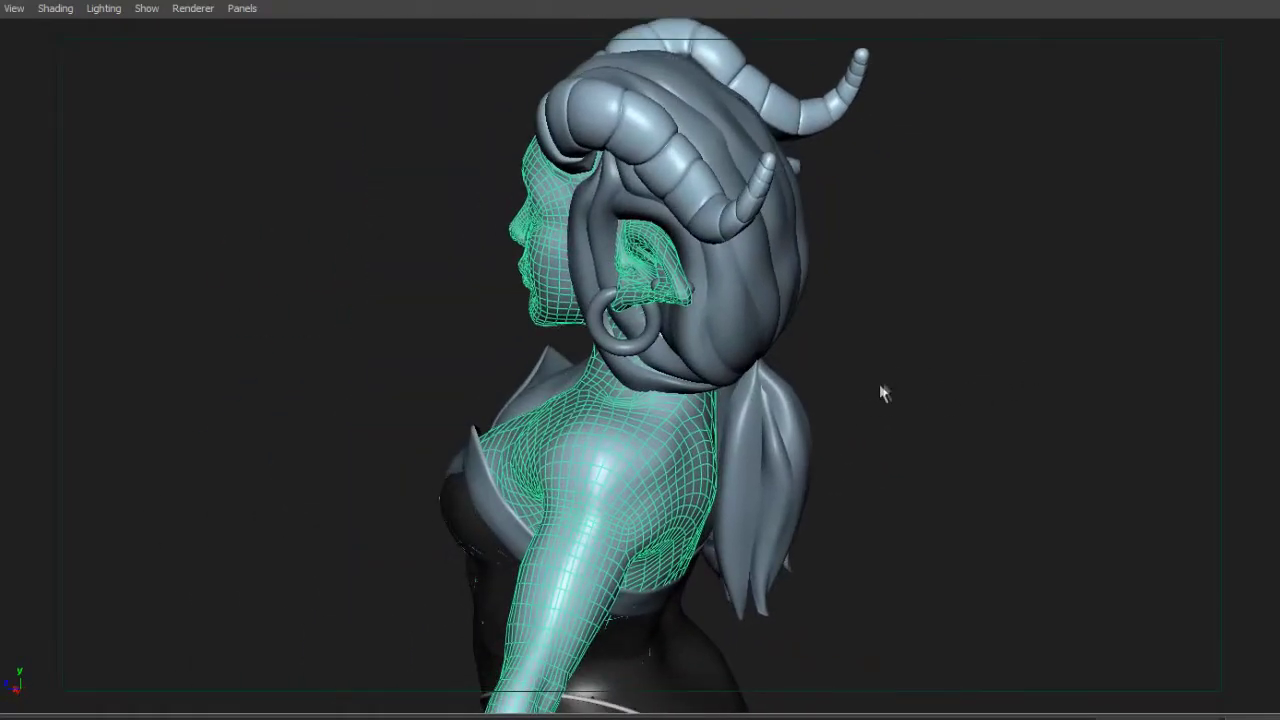
{"action": "left_click_drag", "start_coordinate": [879, 394], "coordinate": [771, 404], "text": "alt"}
{"action": "right_click_drag", "start_coordinate": [771, 397], "coordinate": [934, 293], "text": "alt"}
{"action": "middle_click_drag", "start_coordinate": [820, 134], "coordinate": [795, 406], "text": "alt"}
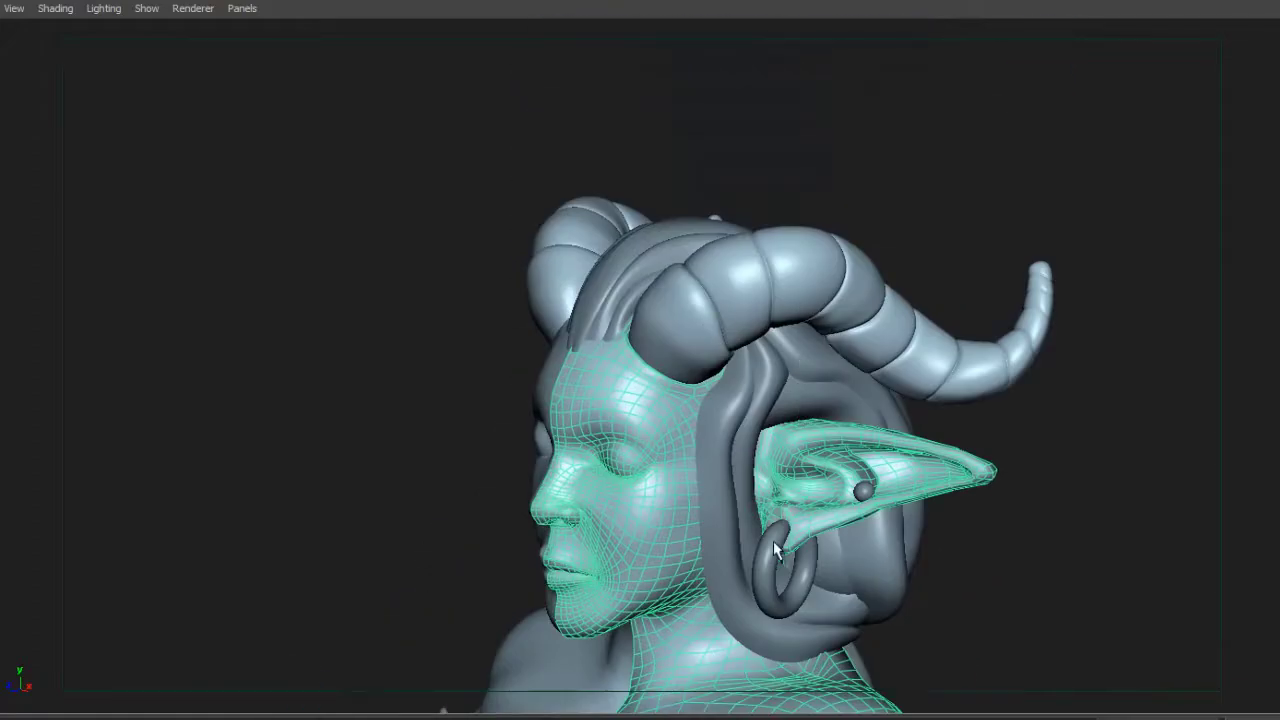
{"action": "middle_click_drag", "start_coordinate": [828, 504], "coordinate": [832, 426], "text": "alt"}
{"action": "right_click_drag", "start_coordinate": [791, 398], "coordinate": [709, 284], "text": "alt"}
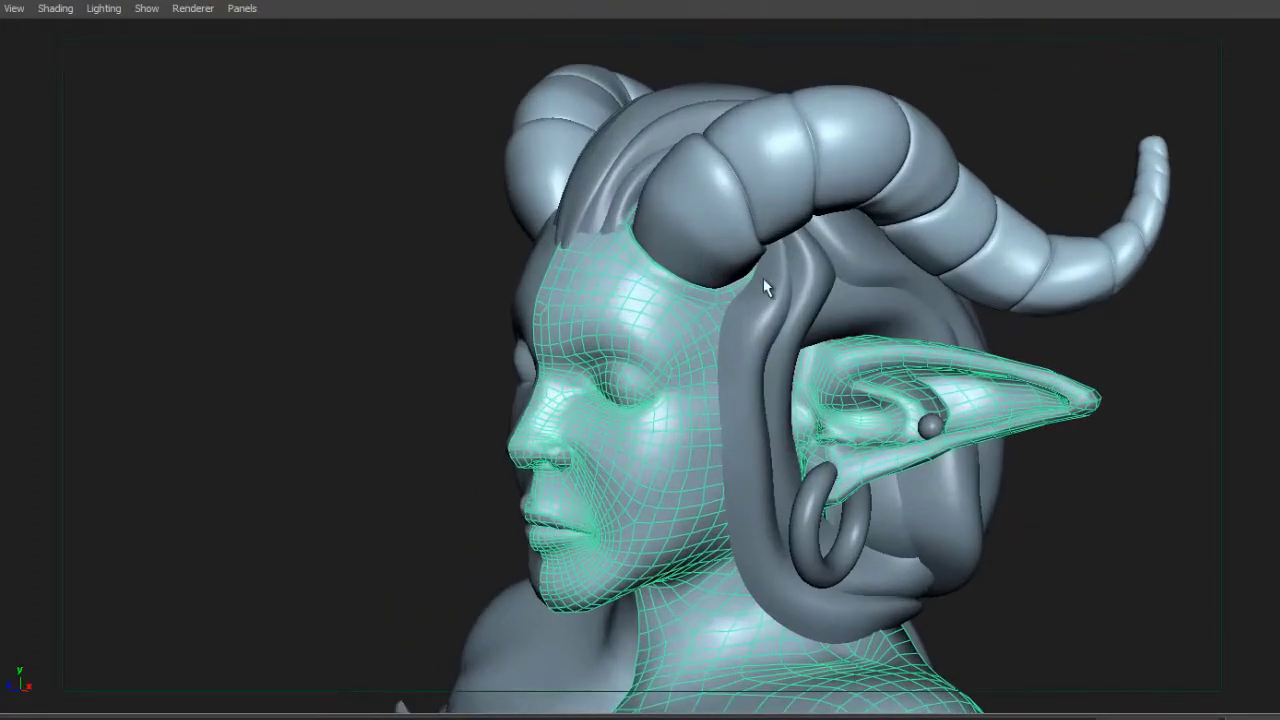
{"action": "left_click_drag", "start_coordinate": [784, 288], "coordinate": [893, 262], "text": "alt"}
{"action": "right_click_drag", "start_coordinate": [893, 262], "coordinate": [935, 226], "text": "alt"}
{"action": "middle_click_drag", "start_coordinate": [886, 222], "coordinate": [656, 415], "text": "alt"}
{"action": "right_click_drag", "start_coordinate": [815, 335], "coordinate": [925, 255], "text": "alt"}
{"action": "middle_click_drag", "start_coordinate": [757, 343], "coordinate": [789, 268], "text": "alt"}
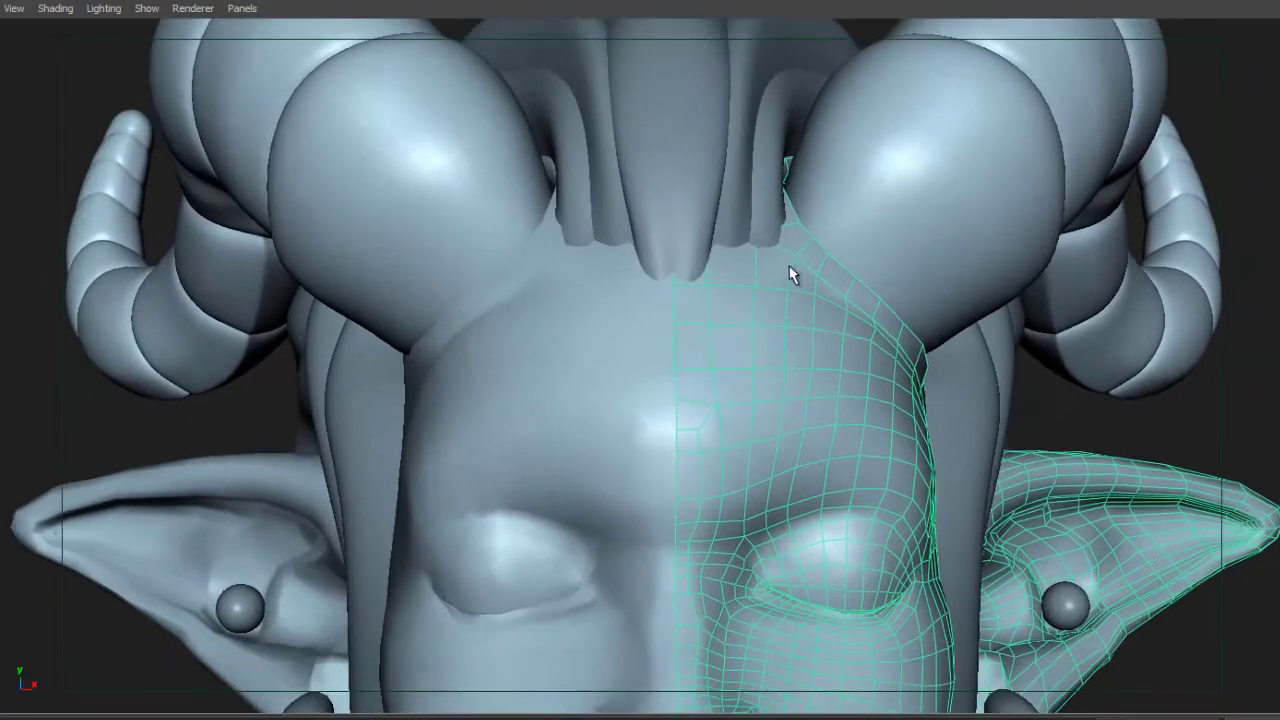
Step: Select the central hair strand over the forehead to show its wireframe
{"action": "left_click", "coordinate": [672, 250]}
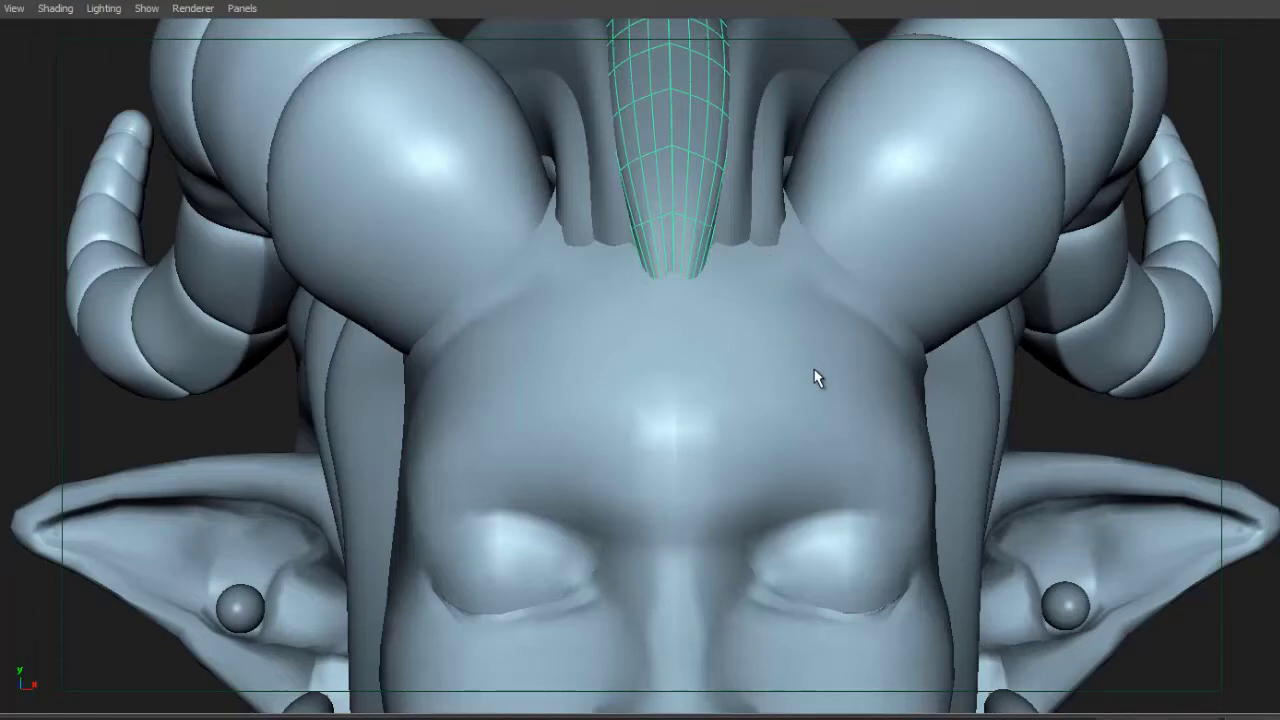
{"action": "left_click_drag", "start_coordinate": [814, 380], "coordinate": [641, 307], "text": "alt"}
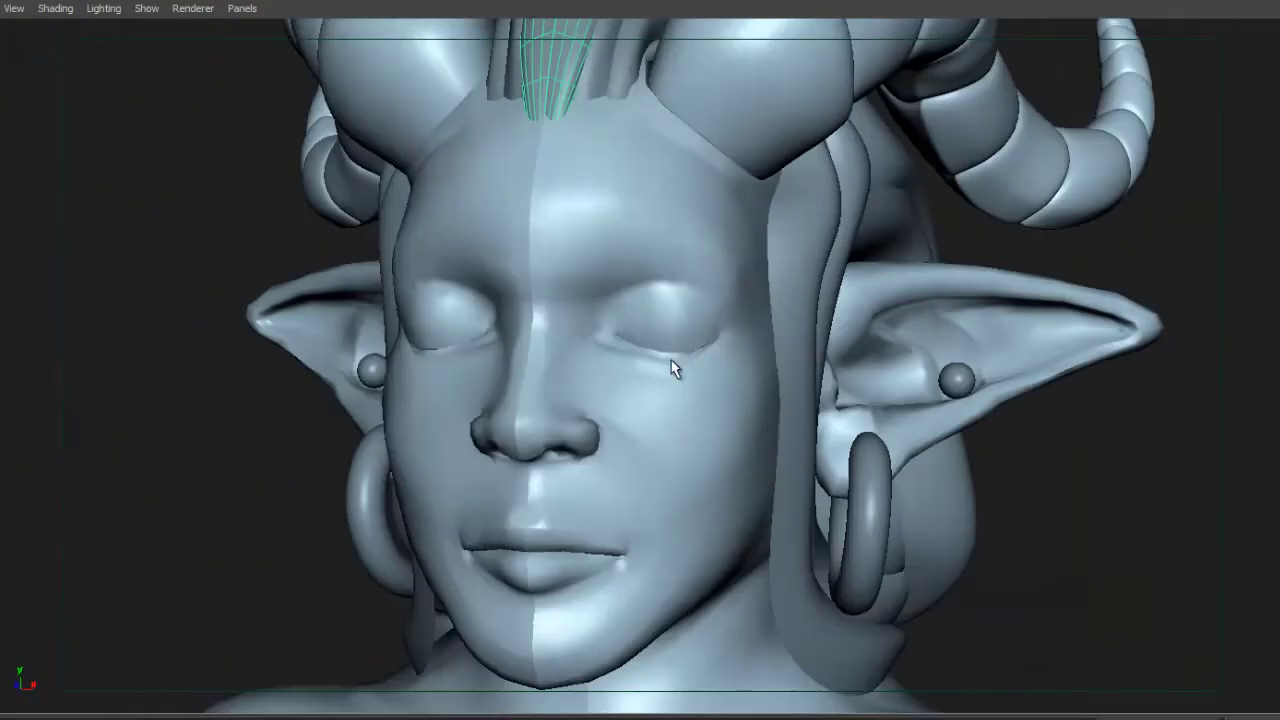
Step: Reselect the body mesh half and examine the face topology around the eye, nose, mouth and cheek
{"action": "left_click", "coordinate": [690, 366]}
{"action": "left_click_drag", "start_coordinate": [691, 367], "coordinate": [628, 357], "text": "alt"}
{"action": "middle_click_drag", "start_coordinate": [527, 303], "coordinate": [640, 303], "text": "alt"}
{"action": "right_click_drag", "start_coordinate": [640, 303], "coordinate": [774, 290], "text": "alt"}
{"action": "left_click_drag", "start_coordinate": [774, 290], "coordinate": [673, 267], "text": "alt"}
{"action": "middle_click_drag", "start_coordinate": [562, 256], "coordinate": [692, 205], "text": "alt"}
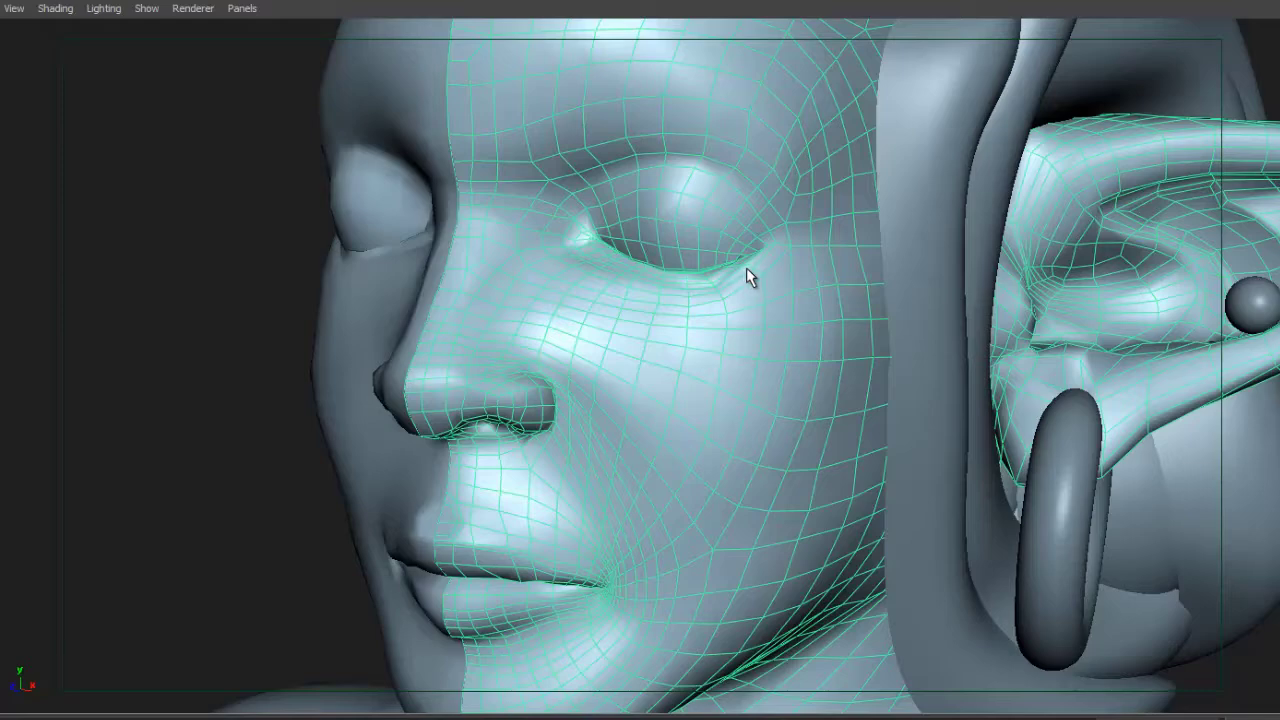
{"action": "right_click_drag", "start_coordinate": [877, 297], "coordinate": [765, 349], "text": "alt"}
{"action": "left_click_drag", "start_coordinate": [765, 349], "coordinate": [684, 357], "text": "alt"}
{"action": "middle_click_drag", "start_coordinate": [610, 350], "coordinate": [751, 345], "text": "alt"}
{"action": "right_click_drag", "start_coordinate": [953, 281], "coordinate": [521, 342], "text": "alt"}
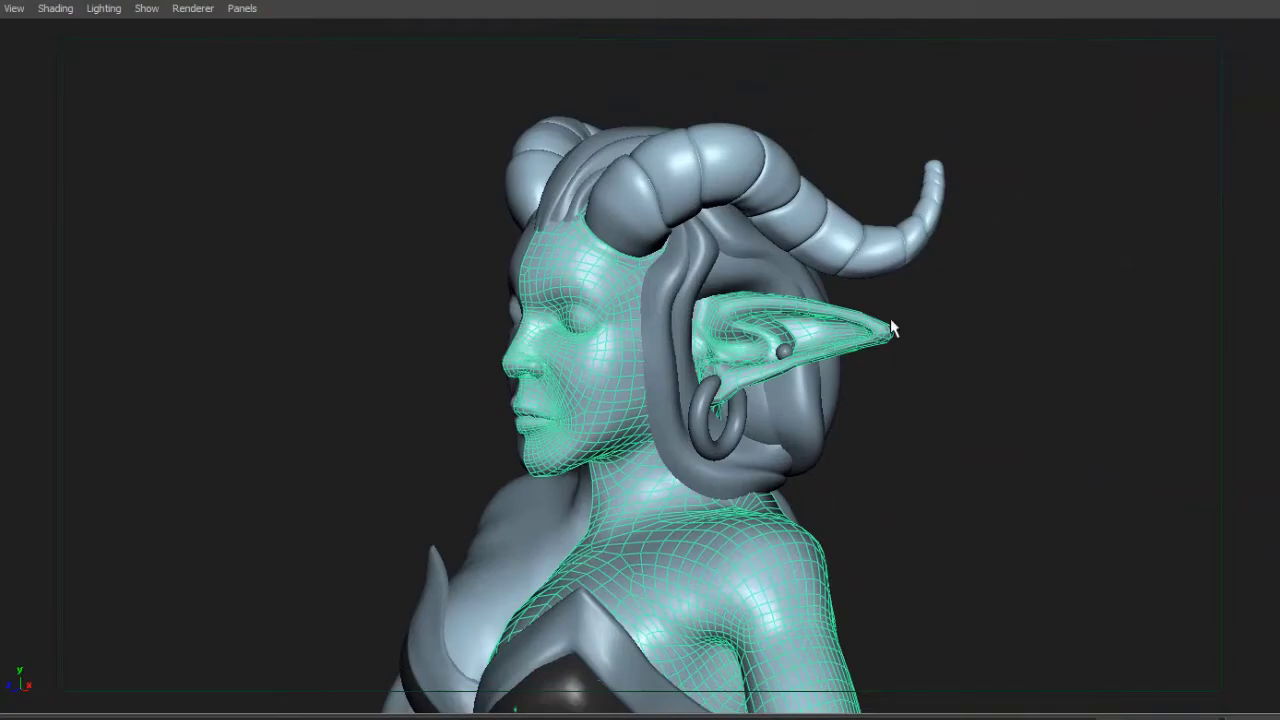
Step: Hide the hair covering the side of the head around the pointed left ear
{"action": "right_click_drag", "start_coordinate": [661, 345], "coordinate": [974, 323], "text": "alt"}
{"action": "left_click_drag", "start_coordinate": [670, 372], "coordinate": [914, 323], "text": "alt"}
{"action": "middle_click_drag", "start_coordinate": [914, 323], "coordinate": [806, 377], "text": "alt"}
{"action": "right_click_drag", "start_coordinate": [806, 377], "coordinate": [1029, 340], "text": "alt"}
{"action": "middle_click_drag", "start_coordinate": [932, 380], "coordinate": [994, 322], "text": "alt"}
{"action": "left_click_drag", "start_coordinate": [993, 322], "coordinate": [915, 398], "text": "alt"}
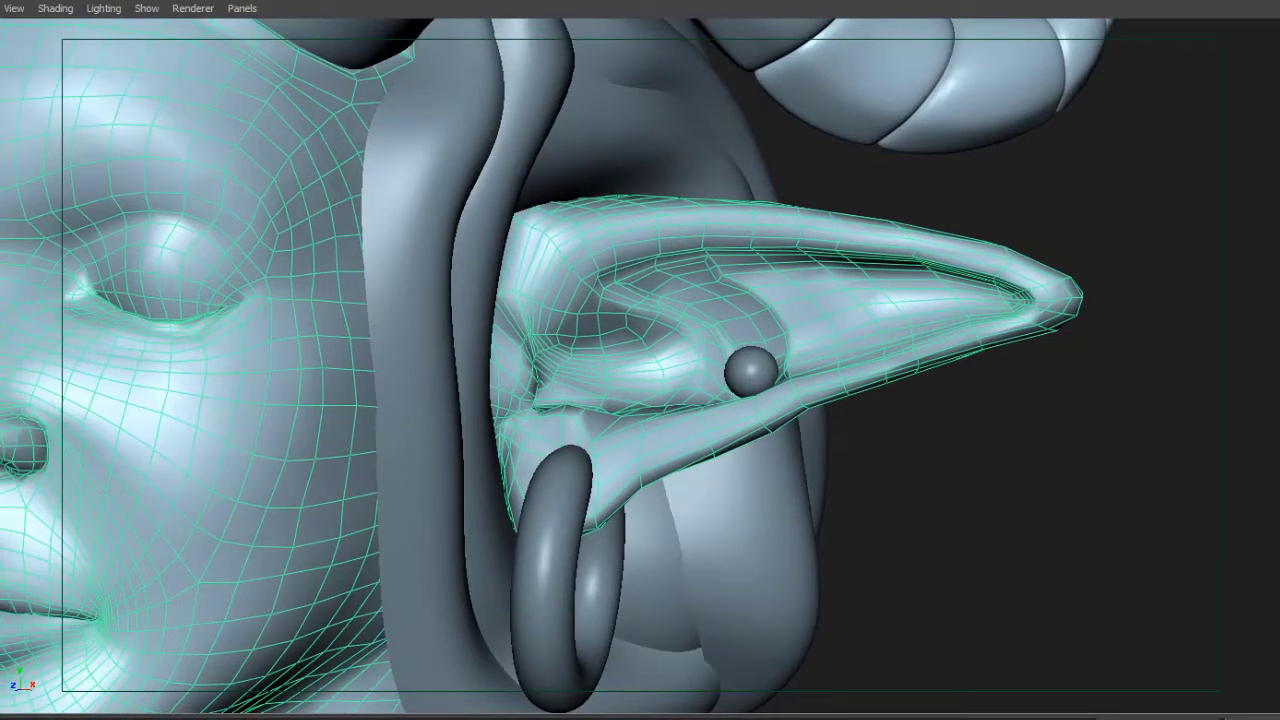
{"action": "key", "text": "ctrl+h"}
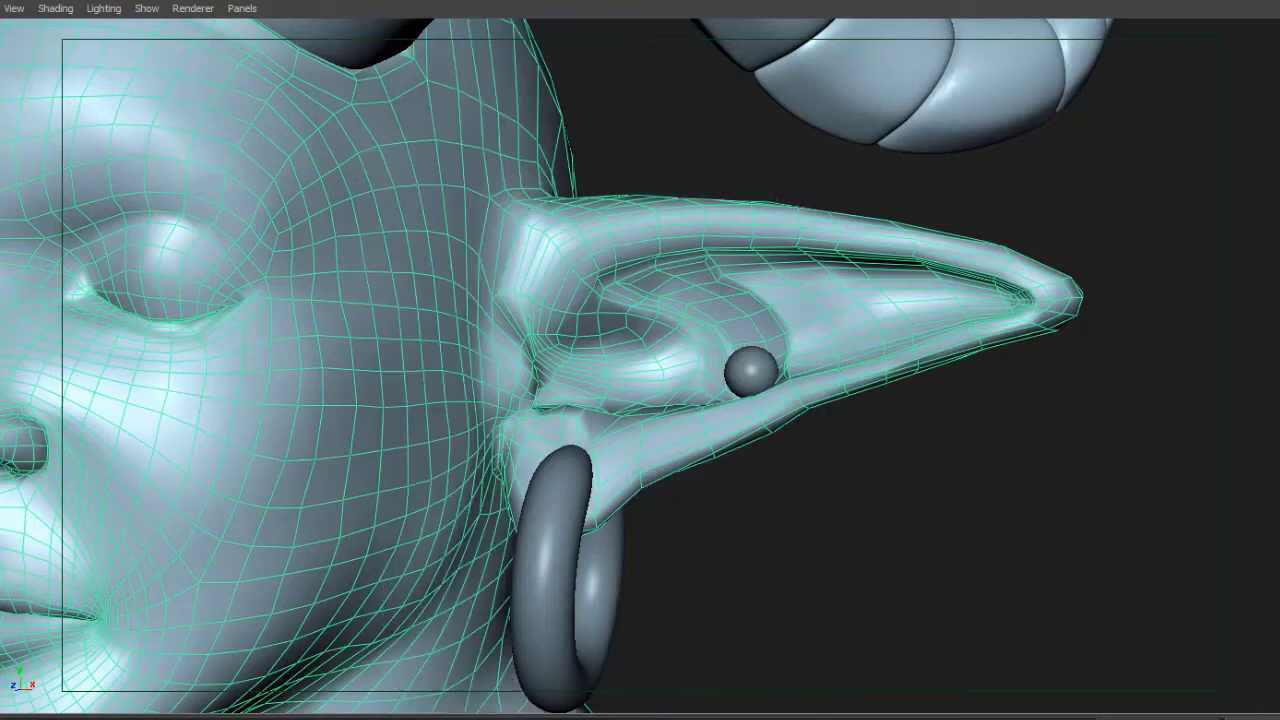
Step: Select the body mesh's faces around the ear base, side of the head and upper neck, and clear the selection
{"action": "middle_click_drag", "start_coordinate": [1024, 426], "coordinate": [1172, 270], "text": "alt"}
{"action": "right_click_drag", "start_coordinate": [1172, 270], "coordinate": [831, 400], "text": "alt"}
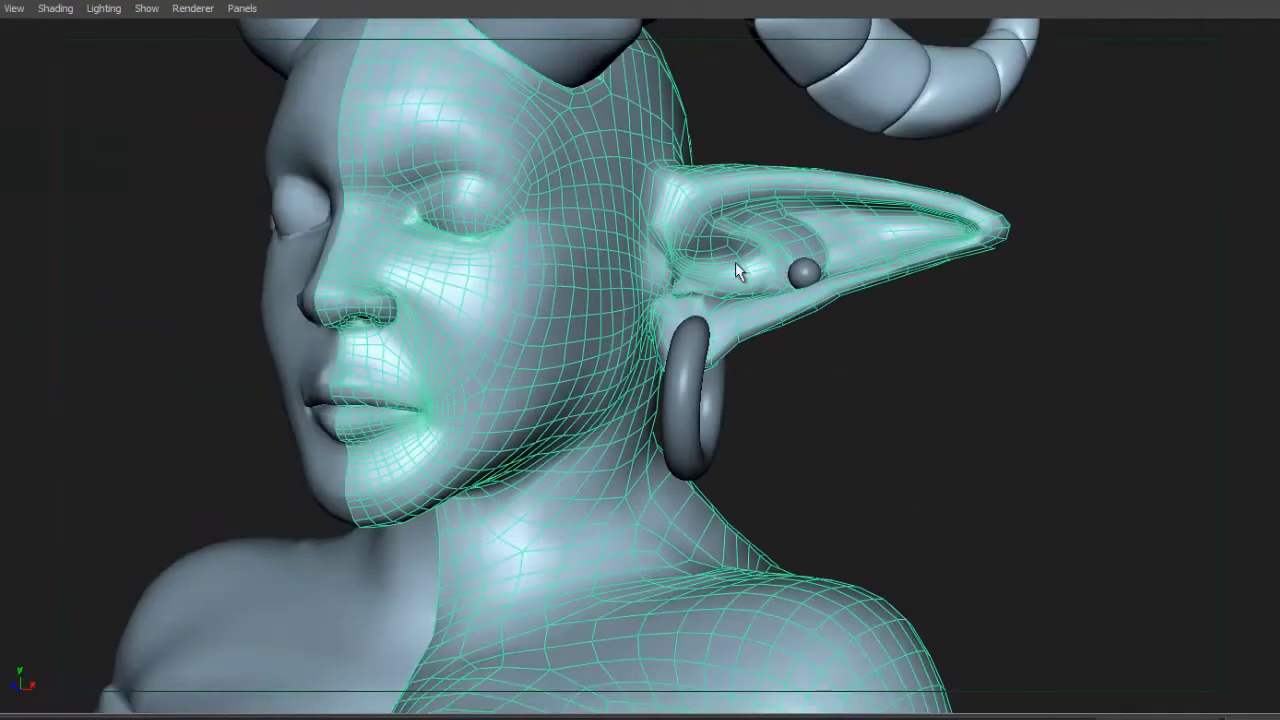
{"action": "left_click_drag", "start_coordinate": [824, 500], "coordinate": [588, 130]}
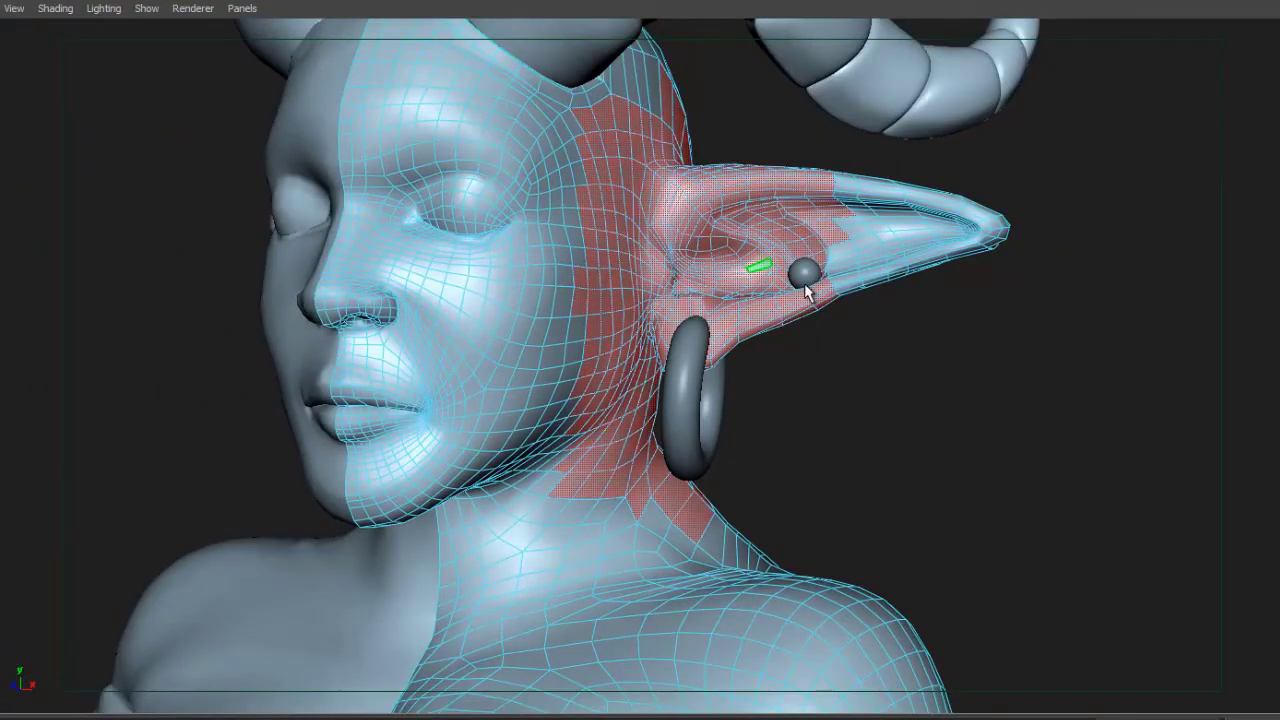
{"action": "scroll", "coordinate": [940, 488], "scroll_direction": "up", "scroll_amount": 2}
{"action": "left_click_drag", "start_coordinate": [938, 480], "coordinate": [946, 478]}
Step: Select the triangular face on the upper rim of the left ear
{"action": "left_click_drag", "start_coordinate": [946, 478], "coordinate": [602, 403], "text": "alt"}
{"action": "right_click_drag", "start_coordinate": [602, 403], "coordinate": [1018, 324], "text": "alt"}
{"action": "left_click_drag", "start_coordinate": [1018, 326], "coordinate": [830, 375], "text": "alt"}
{"action": "left_click_drag", "start_coordinate": [733, 230], "coordinate": [946, 391], "text": "alt"}
{"action": "left_click_drag", "start_coordinate": [872, 406], "coordinate": [823, 402], "text": "alt"}
{"action": "right_click_drag", "start_coordinate": [823, 402], "coordinate": [1065, 410], "text": "alt"}
{"action": "middle_click_drag", "start_coordinate": [849, 375], "coordinate": [735, 295], "text": "alt"}
{"action": "left_click_drag", "start_coordinate": [765, 372], "coordinate": [664, 370], "text": "alt"}
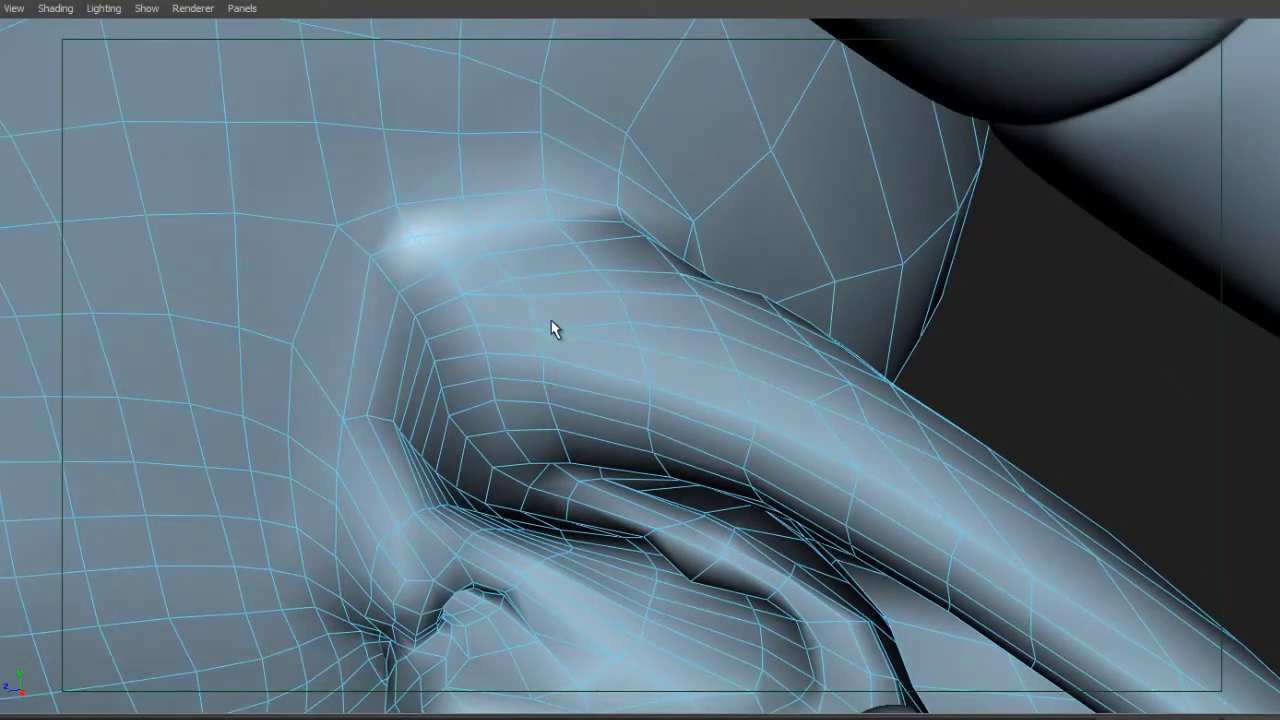
{"action": "left_click", "coordinate": [501, 288]}
{"action": "left_click", "coordinate": [602, 333]}
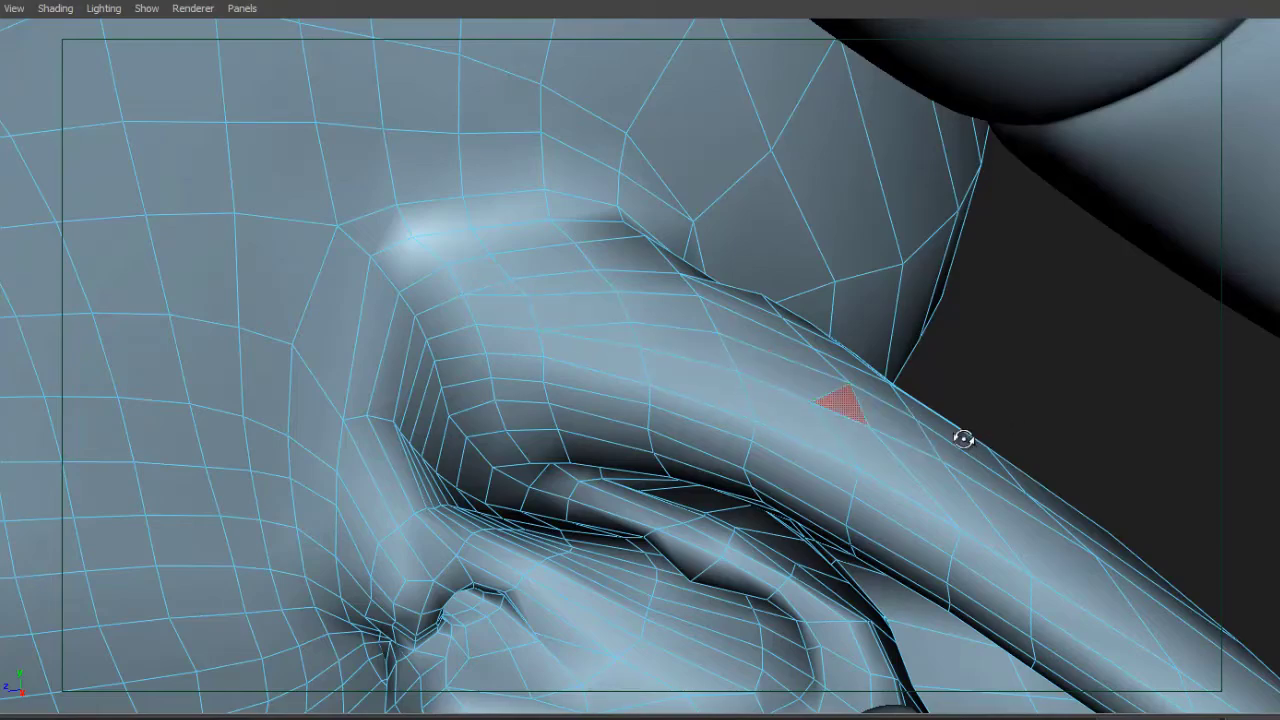
Step: Examine the ear's topology from behind, then at the inner folds and earlobe
{"action": "left_click_drag", "start_coordinate": [957, 434], "coordinate": [613, 230], "text": "alt"}
{"action": "middle_click_drag", "start_coordinate": [683, 396], "coordinate": [846, 354], "text": "alt"}
{"action": "right_click_drag", "start_coordinate": [700, 370], "coordinate": [545, 380], "text": "alt"}
{"action": "left_click_drag", "start_coordinate": [560, 382], "coordinate": [557, 327], "text": "alt"}
{"action": "left_click_drag", "start_coordinate": [508, 375], "coordinate": [557, 284], "text": "alt"}
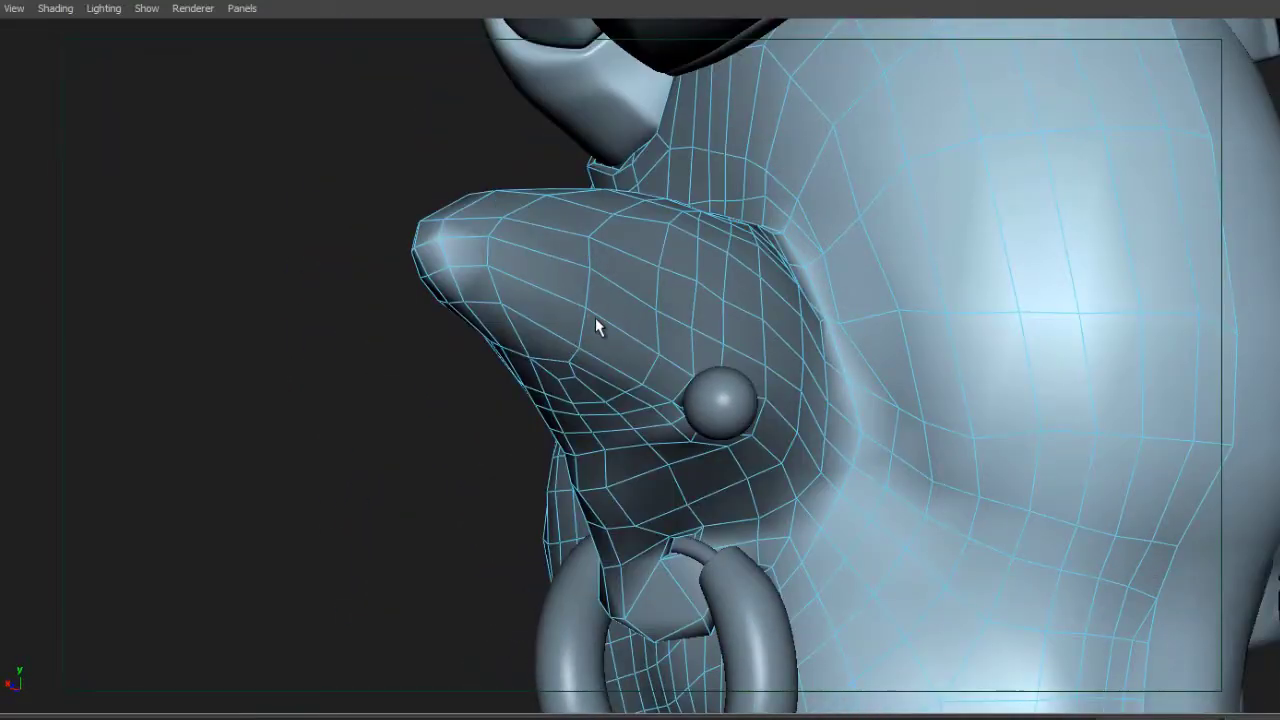
{"action": "left_click_drag", "start_coordinate": [600, 333], "coordinate": [714, 419], "text": "alt"}
{"action": "right_click_drag", "start_coordinate": [714, 419], "coordinate": [914, 449], "text": "alt"}
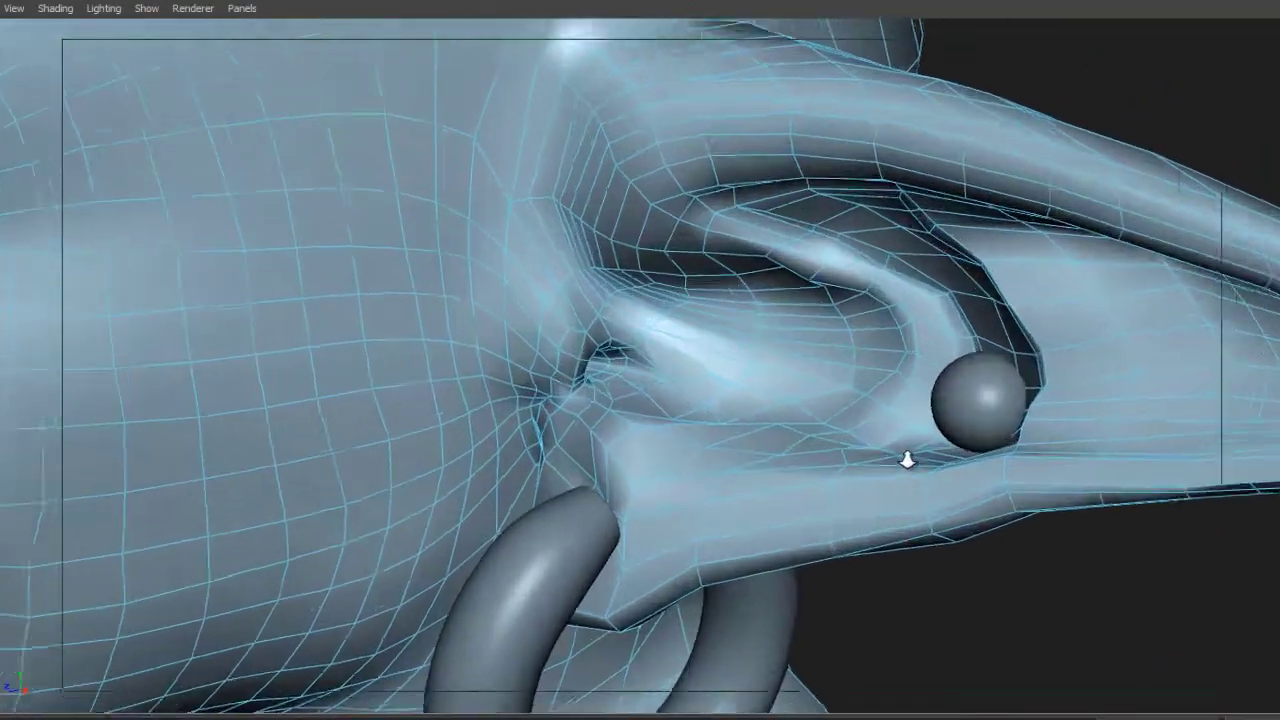
{"action": "middle_click_drag", "start_coordinate": [662, 525], "coordinate": [721, 426], "text": "alt"}
{"action": "left_click_drag", "start_coordinate": [721, 426], "coordinate": [768, 417], "text": "alt"}
Step: Return to whole-object selection on the body mesh half and hide the hoop earring and ball piercing
{"action": "key", "text": "F8"}
{"action": "left_click", "coordinate": [781, 456]}
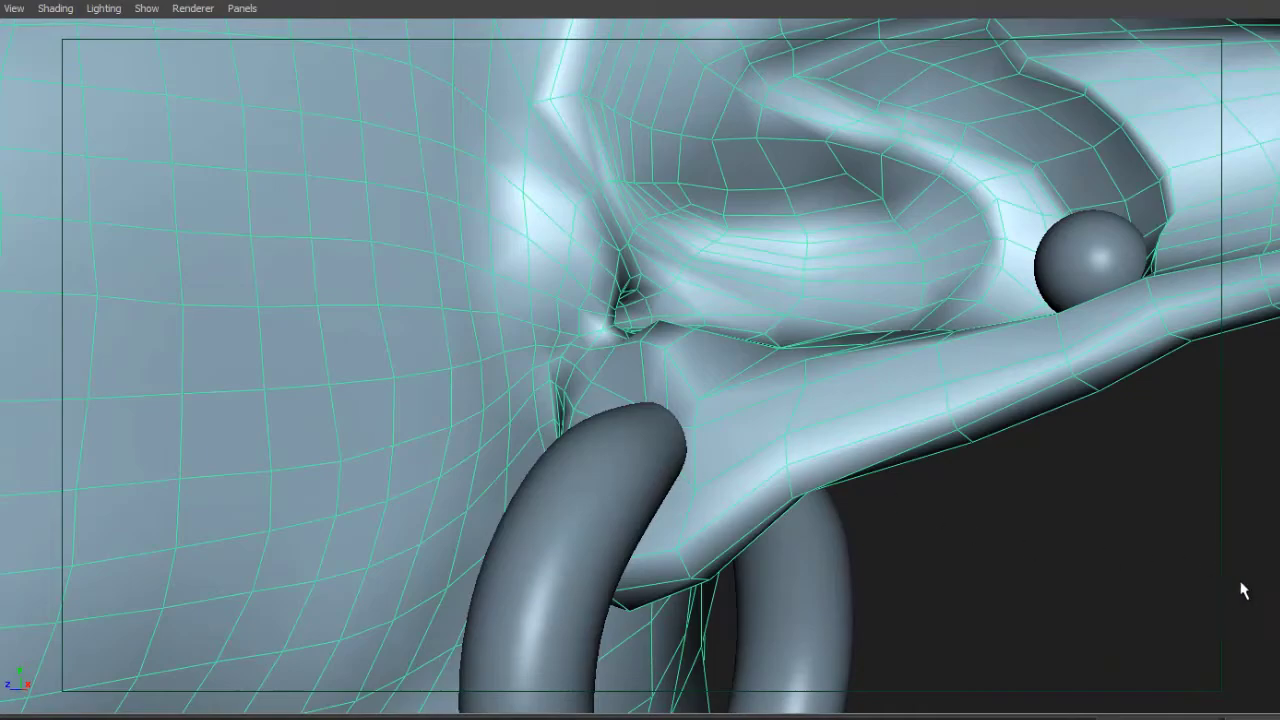
{"action": "left_click", "coordinate": [1278, 657]}
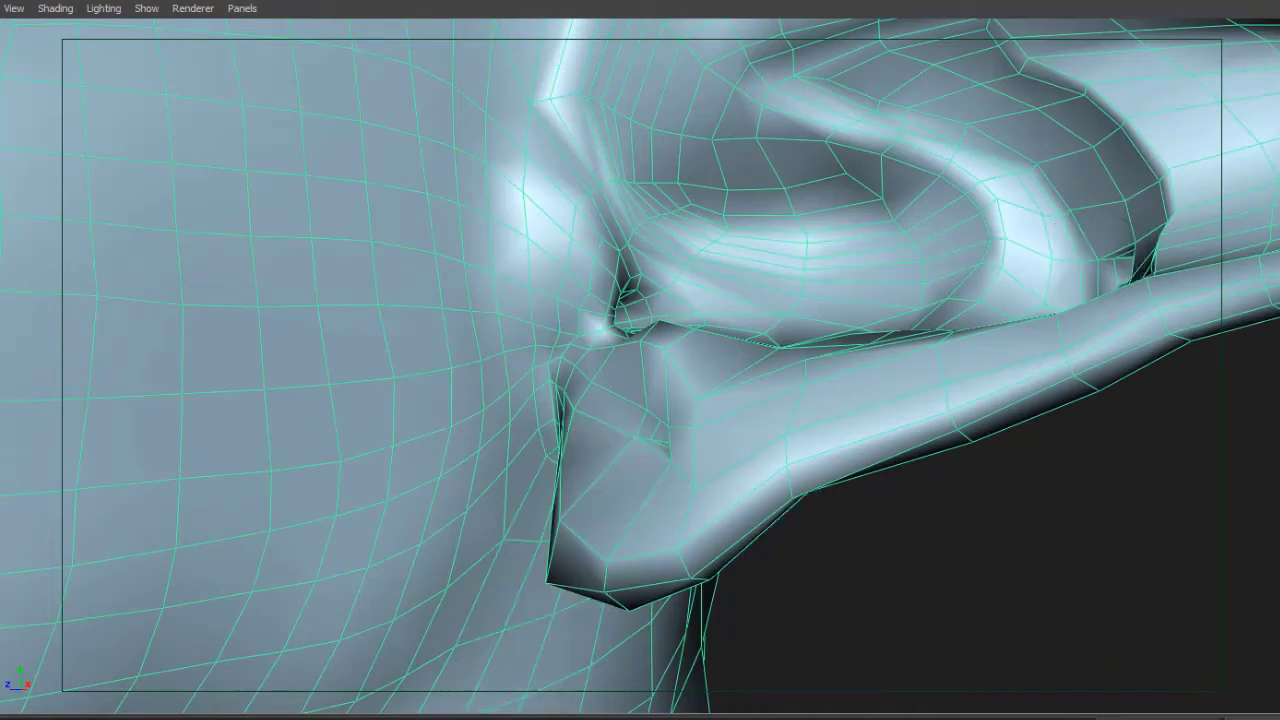
Step: Preview the body mesh half smoothed and examine the piercing holes in the ear
{"action": "left_click_drag", "start_coordinate": [937, 582], "coordinate": [870, 478], "text": "alt"}
{"action": "key", "text": "3"}
{"action": "left_click_drag", "start_coordinate": [660, 432], "coordinate": [660, 446], "text": "alt"}
{"action": "left_click_drag", "start_coordinate": [923, 403], "coordinate": [658, 387], "text": "alt"}
{"action": "left_click_drag", "start_coordinate": [894, 400], "coordinate": [837, 428], "text": "alt"}
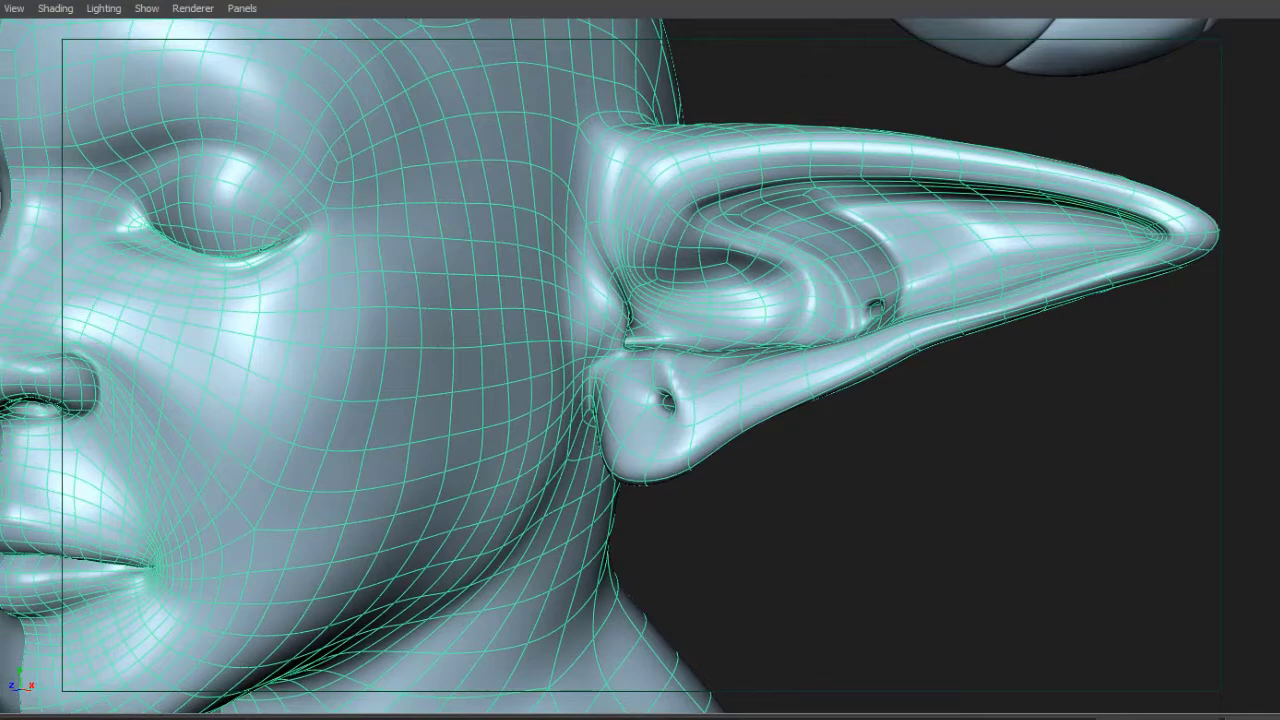
Step: Show the hoop earring and ball piercing again and deselect the body mesh half
{"action": "left_click", "coordinate": [905, 490]}
{"action": "right_click_drag", "start_coordinate": [789, 389], "coordinate": [817, 347]}
{"action": "left_click_drag", "start_coordinate": [891, 430], "coordinate": [920, 374], "text": "alt"}
{"action": "left_click", "coordinate": [960, 345]}
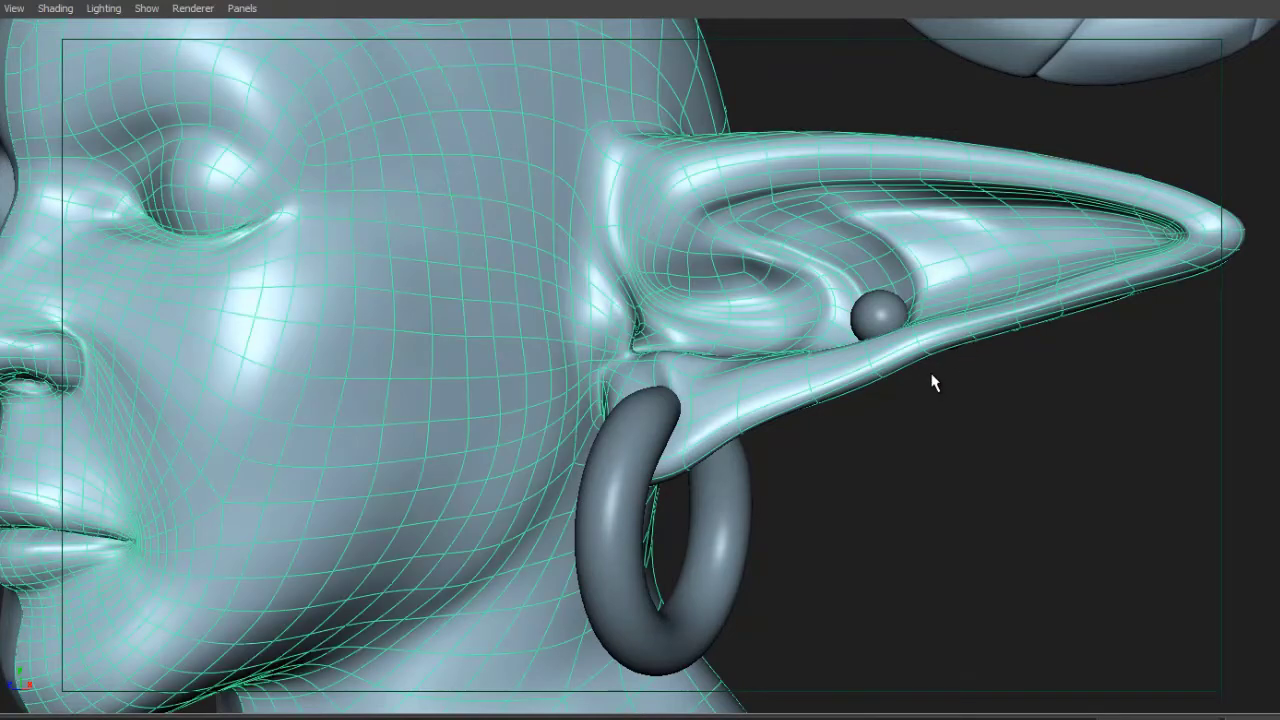
{"action": "left_click", "coordinate": [1007, 436]}
Step: Examine the shaded model without wireframe from the head and shoulders around the back and down the body
{"action": "left_click_drag", "start_coordinate": [1007, 436], "coordinate": [941, 490], "text": "alt"}
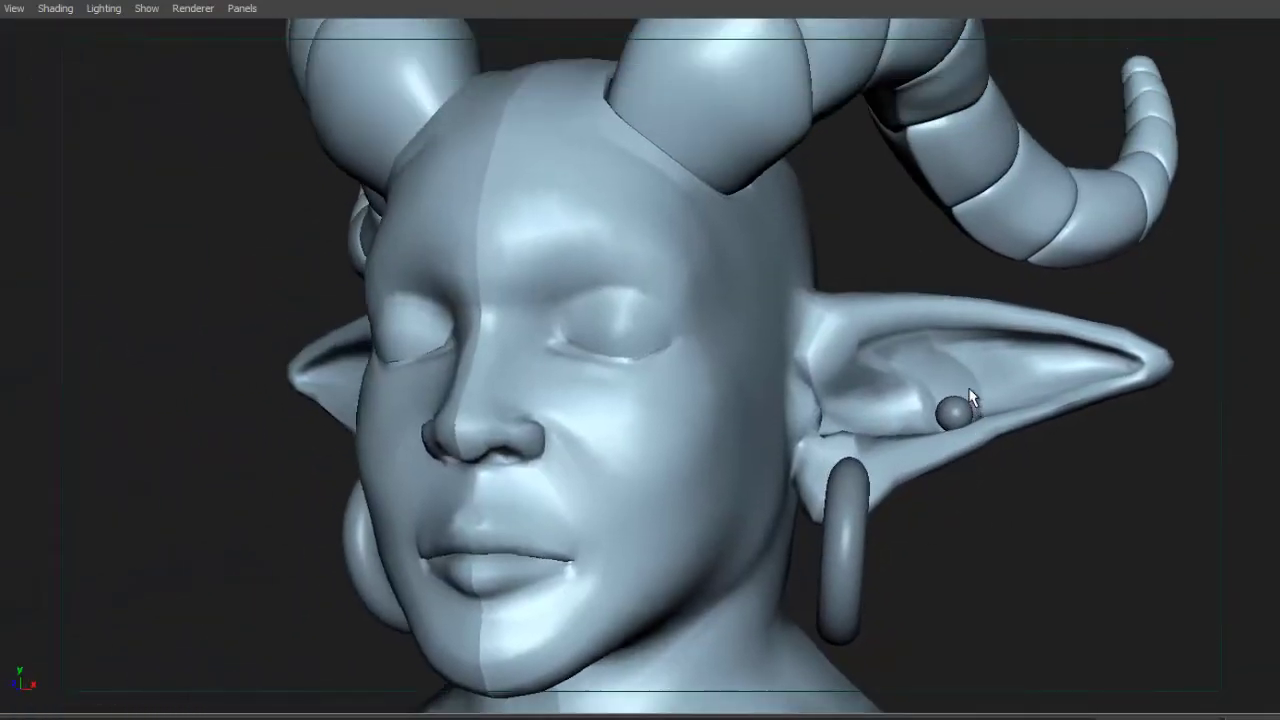
{"action": "left_click_drag", "start_coordinate": [972, 385], "coordinate": [1113, 453], "text": "alt"}
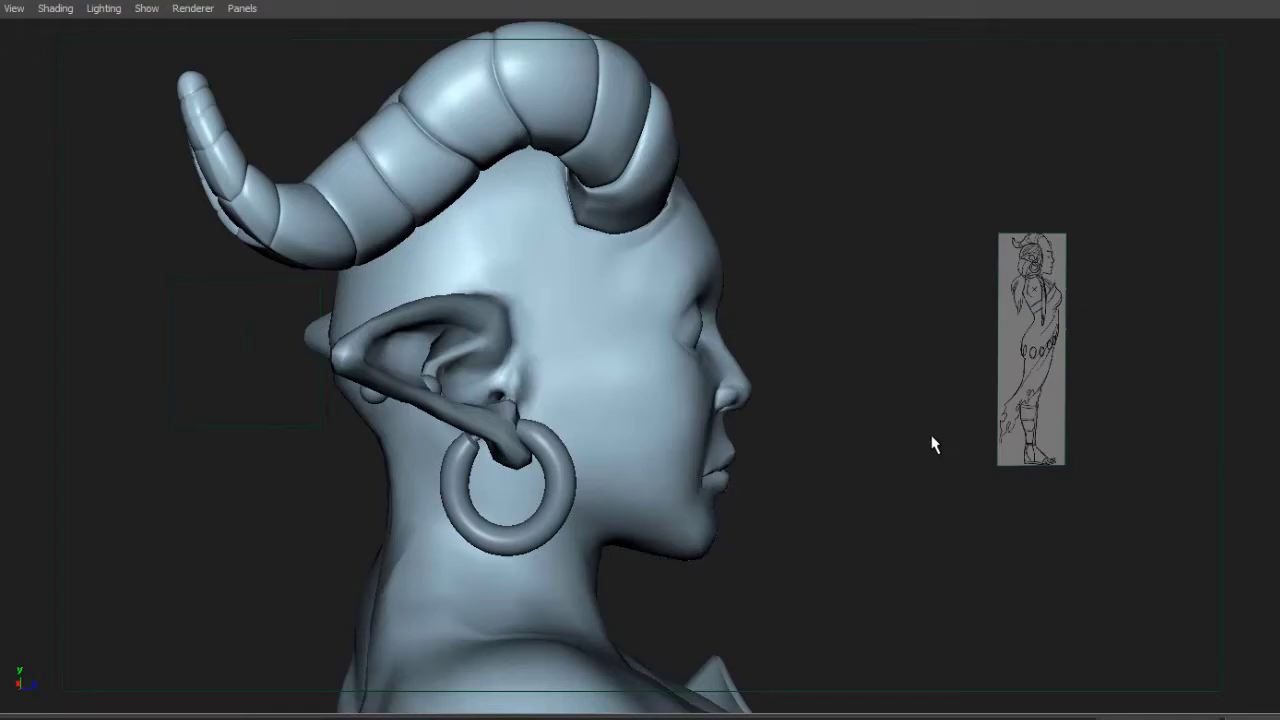
{"action": "left_click_drag", "start_coordinate": [928, 442], "coordinate": [871, 400], "text": "alt"}
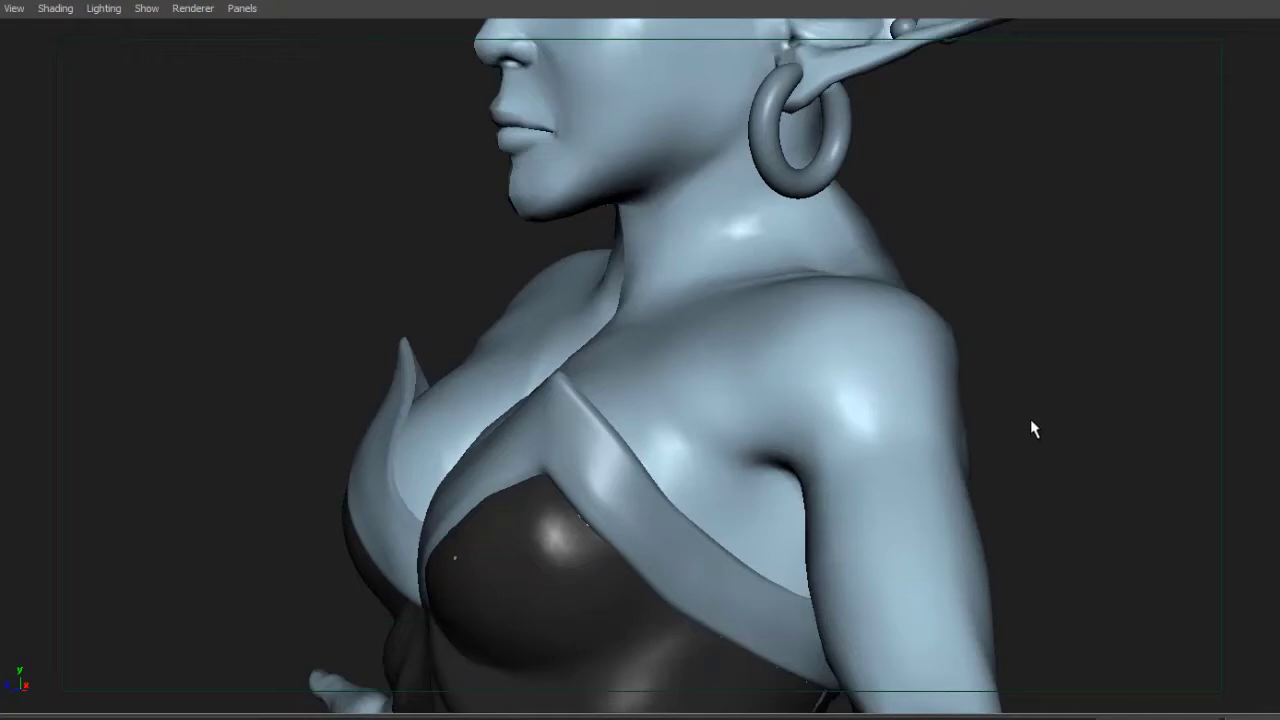
{"action": "left_click_drag", "start_coordinate": [1040, 436], "coordinate": [767, 445], "text": "alt"}
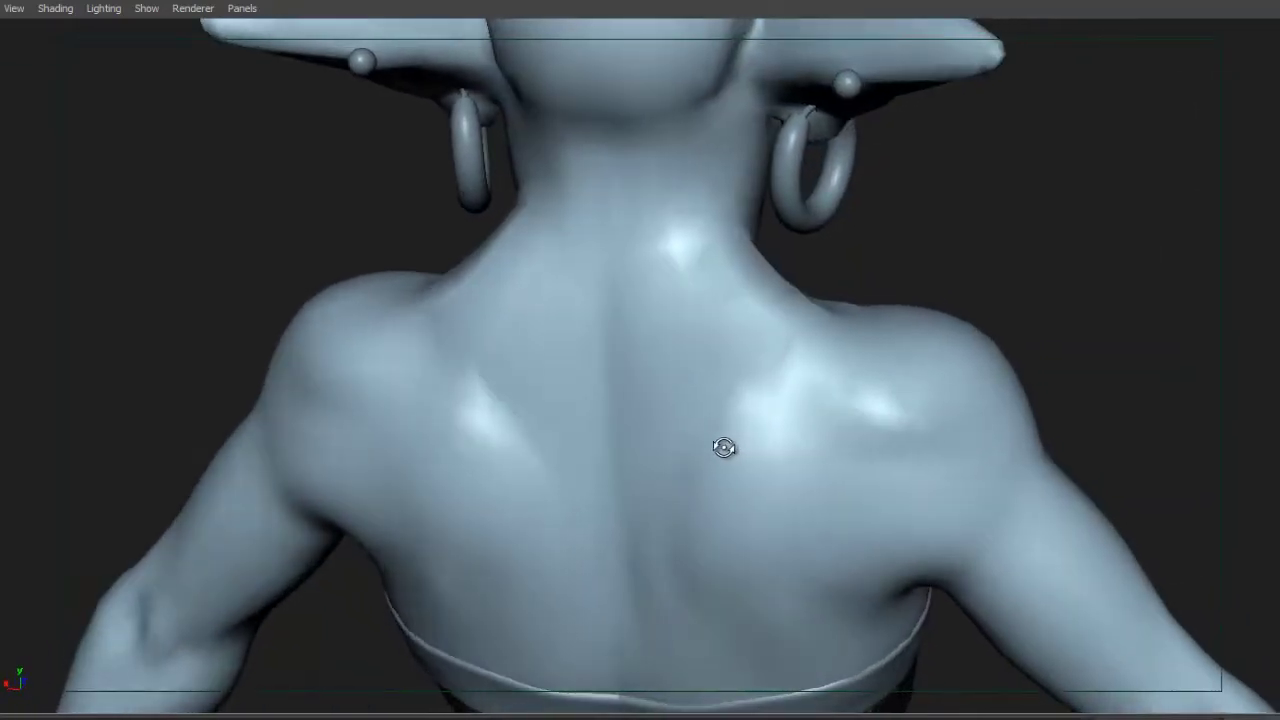
{"action": "mouse_move", "coordinate": [720, 447]}
{"action": "left_mouse_down", "text": "alt"}
{"action": "mouse_move", "coordinate": [626, 443]}
{"action": "mouse_move", "coordinate": [700, 432]}
{"action": "left_mouse_up", "text": "alt"}
{"action": "right_click_drag", "start_coordinate": [800, 411], "coordinate": [557, 433], "text": "alt"}
{"action": "middle_click_drag", "start_coordinate": [600, 428], "coordinate": [623, 296], "text": "alt"}
{"action": "mouse_move", "coordinate": [650, 442]}
{"action": "middle_mouse_down", "text": "alt"}
{"action": "mouse_move", "coordinate": [641, 345]}
{"action": "mouse_move", "coordinate": [656, 361]}
{"action": "mouse_move", "coordinate": [642, 343]}
{"action": "middle_mouse_up", "text": "alt"}
{"action": "middle_click_drag", "start_coordinate": [653, 648], "coordinate": [641, 490], "text": "alt"}
{"action": "mouse_move", "coordinate": [650, 625]}
{"action": "middle_mouse_down", "text": "alt"}
{"action": "mouse_move", "coordinate": [672, 428]}
{"action": "mouse_move", "coordinate": [691, 411]}
{"action": "middle_mouse_up", "text": "alt"}
{"action": "middle_click_drag", "start_coordinate": [679, 310], "coordinate": [664, 547], "text": "alt"}
{"action": "scroll", "coordinate": [811, 449], "scroll_direction": "down", "scroll_amount": 3}
{"action": "left_click_drag", "start_coordinate": [811, 449], "coordinate": [745, 474], "text": "alt"}
Step: Select the dress mesh and examine its wireframe across the bust, waist and hips
{"action": "left_click", "coordinate": [734, 521]}
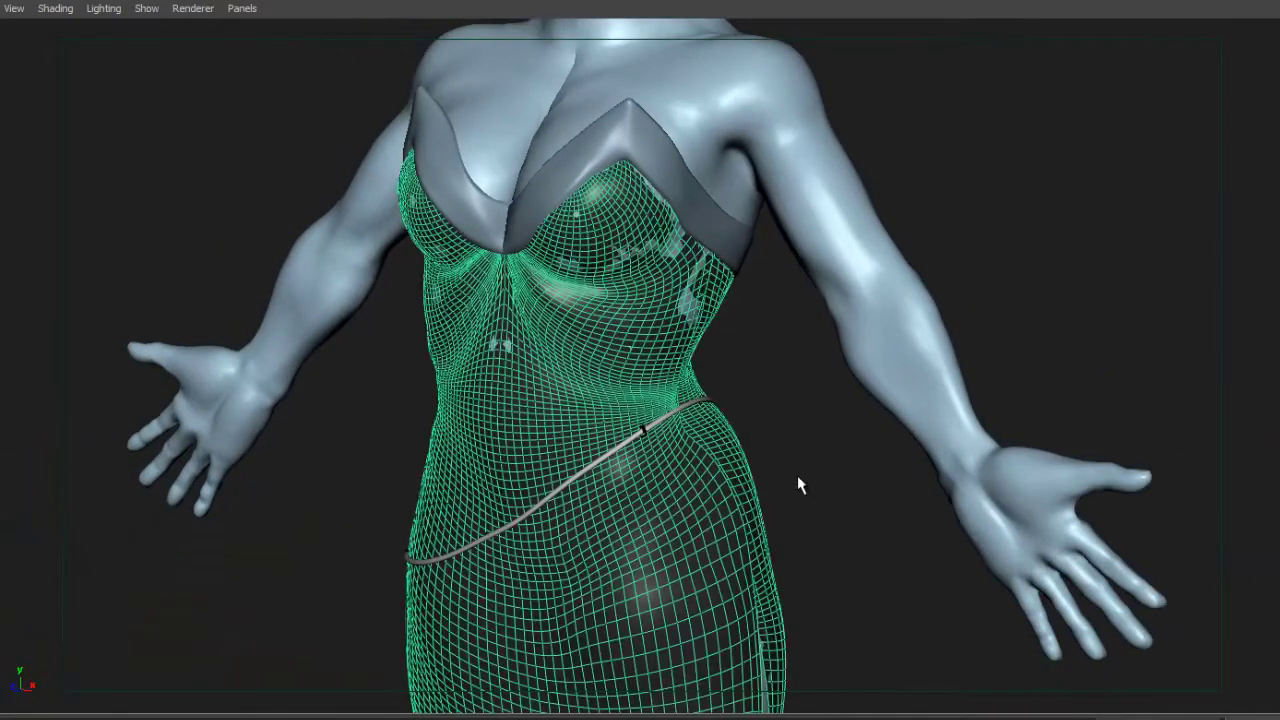
{"action": "key", "text": "f"}
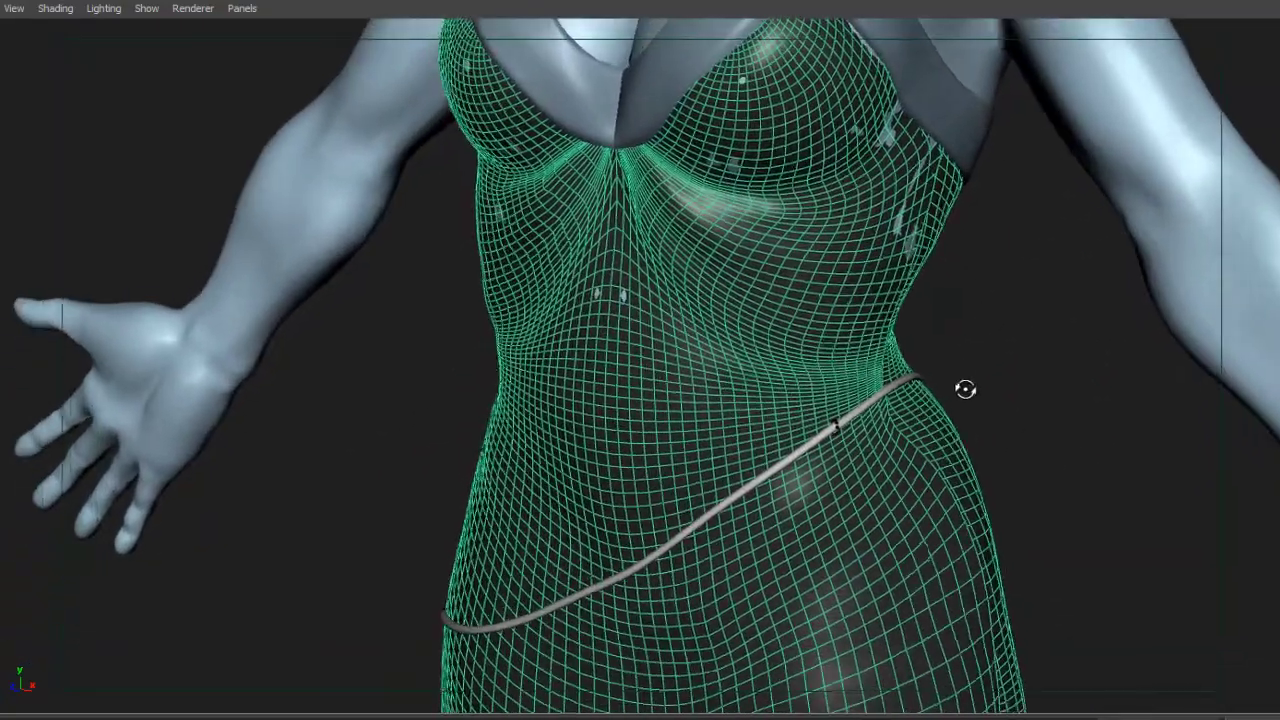
{"action": "mouse_move", "coordinate": [963, 386]}
{"action": "left_mouse_down", "text": "alt"}
{"action": "mouse_move", "coordinate": [1020, 377]}
{"action": "mouse_move", "coordinate": [952, 390]}
{"action": "left_mouse_up", "text": "alt"}
{"action": "left_click_drag", "start_coordinate": [460, 457], "coordinate": [1171, 457], "text": "alt"}
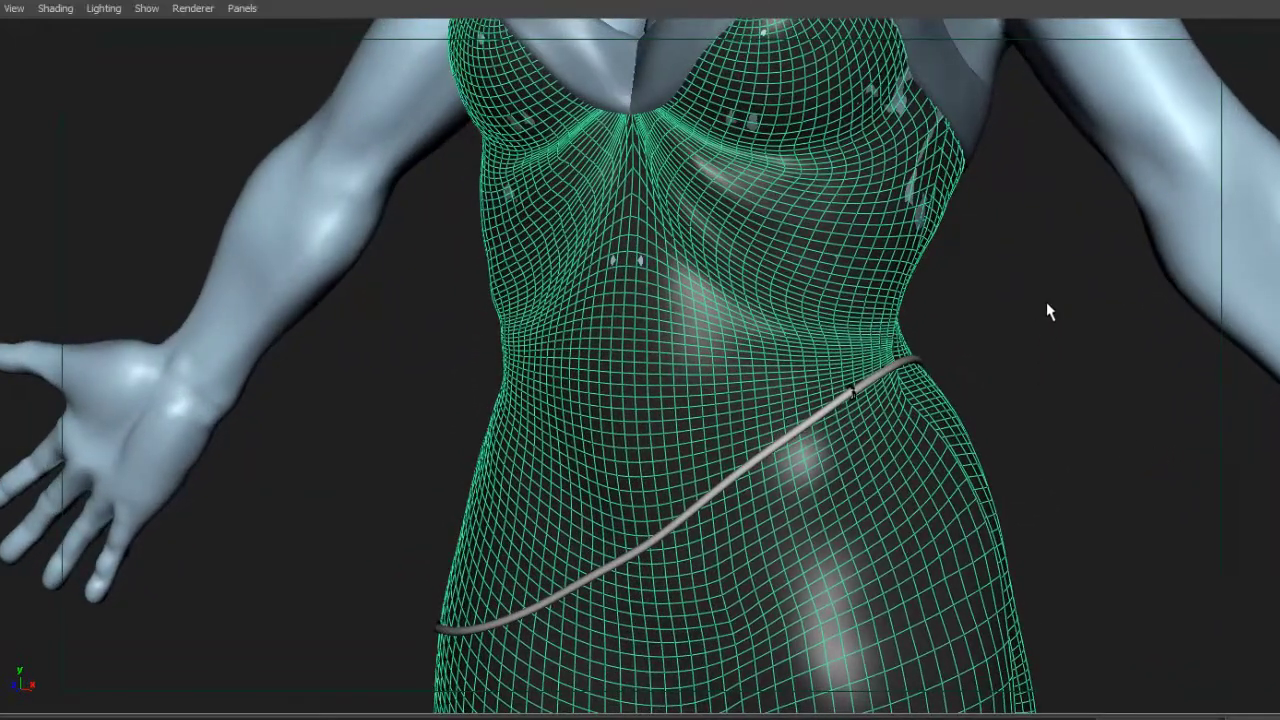
{"action": "middle_click_drag", "start_coordinate": [1049, 309], "coordinate": [1046, 430], "text": "alt"}
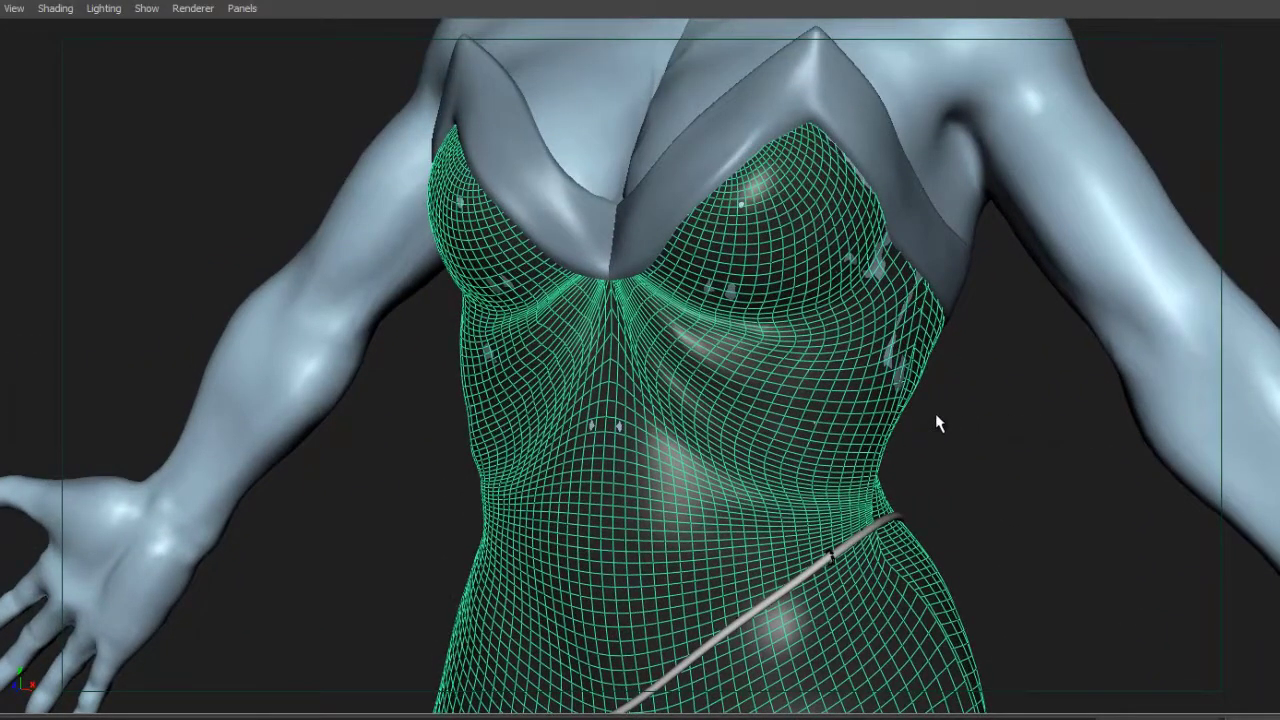
{"action": "middle_click_drag", "start_coordinate": [756, 314], "coordinate": [771, 436], "text": "alt"}
{"action": "left_click_drag", "start_coordinate": [771, 436], "coordinate": [557, 286], "text": "alt"}
Step: Deselect and reselect the dress mesh, and examine its wireframe along its length and from the side
{"action": "left_click", "coordinate": [491, 503]}
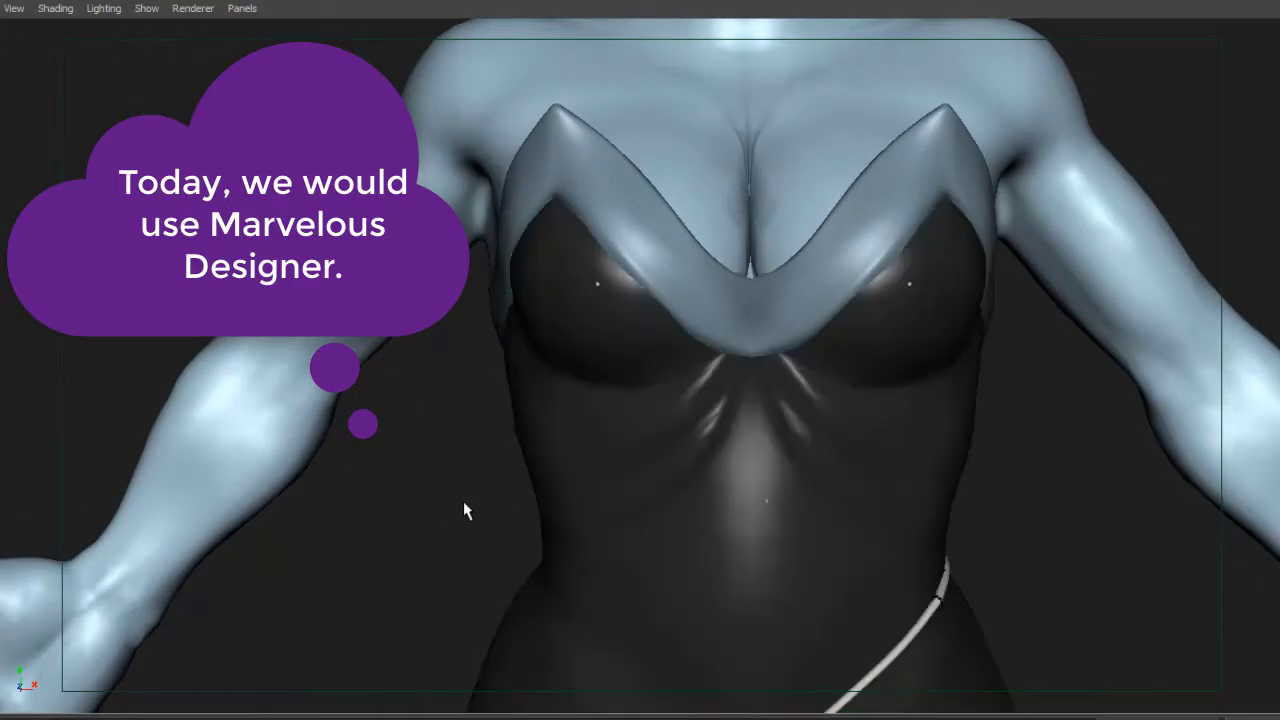
{"action": "left_click", "coordinate": [940, 432]}
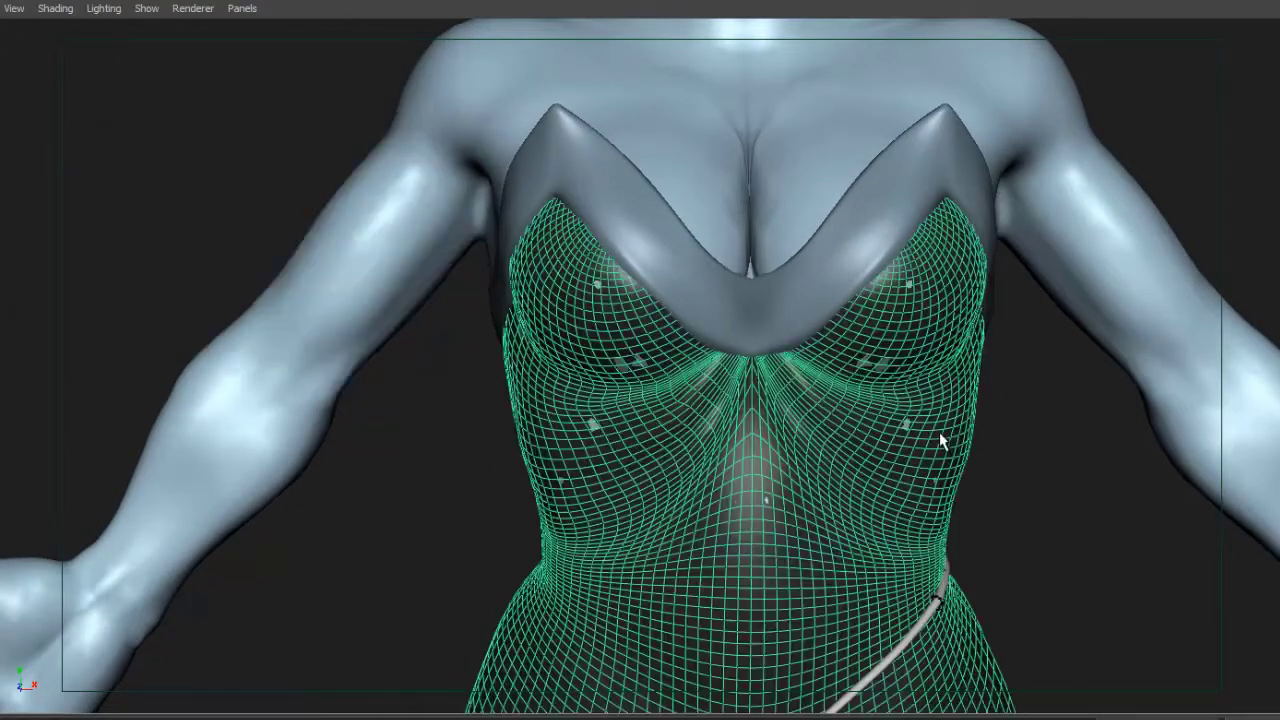
{"action": "scroll", "coordinate": [1075, 465], "scroll_direction": "up", "scroll_amount": 3}
{"action": "left_click_drag", "start_coordinate": [1088, 457], "coordinate": [871, 409], "text": "alt"}
{"action": "scroll", "coordinate": [820, 363], "scroll_direction": "down", "scroll_amount": 3}
{"action": "middle_click_drag", "start_coordinate": [629, 439], "coordinate": [686, 258], "text": "alt"}
{"action": "middle_click_drag", "start_coordinate": [628, 376], "coordinate": [624, 157], "text": "alt"}
{"action": "right_click_drag", "start_coordinate": [785, 418], "coordinate": [608, 384], "text": "alt"}
{"action": "left_click_drag", "start_coordinate": [608, 386], "coordinate": [775, 520], "text": "alt"}
{"action": "middle_click_drag", "start_coordinate": [737, 383], "coordinate": [770, 535], "text": "alt"}
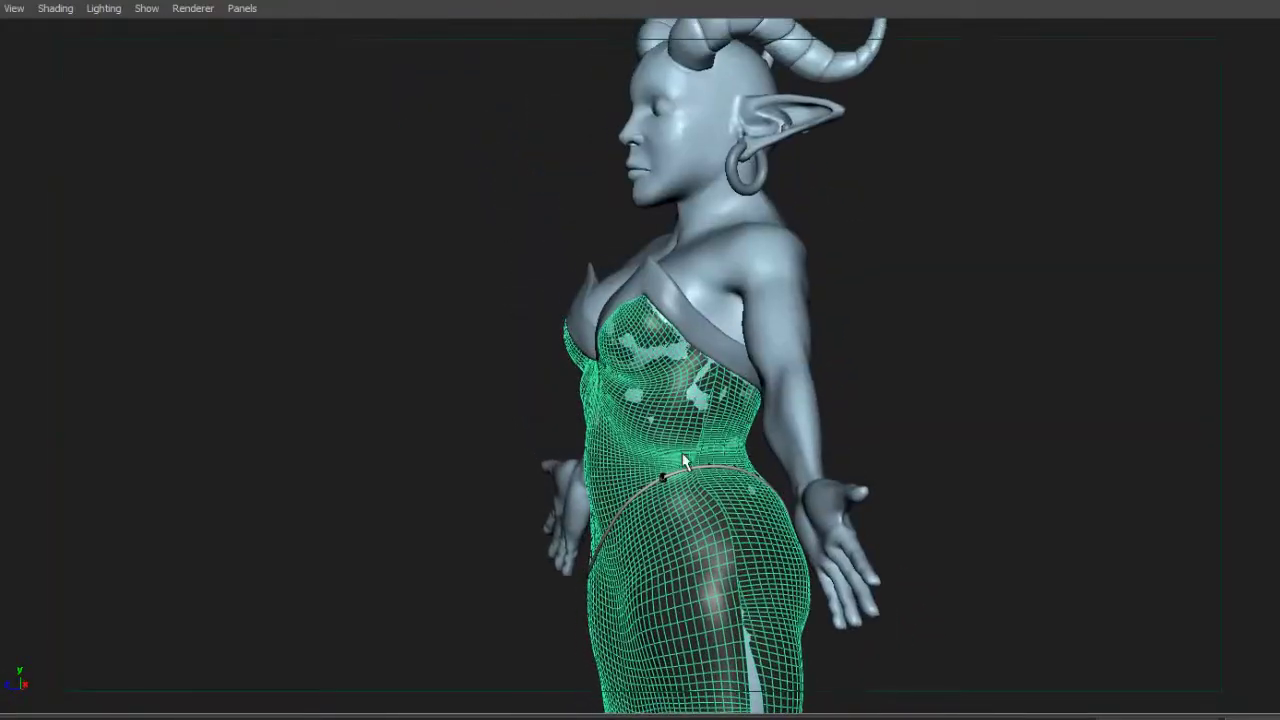
Step: Examine the selected dress's edge flow up close at the bust and waist, turning to the front
{"action": "right_click_drag", "start_coordinate": [593, 447], "coordinate": [1040, 408], "text": "alt"}
{"action": "left_click_drag", "start_coordinate": [631, 472], "coordinate": [835, 455], "text": "alt"}
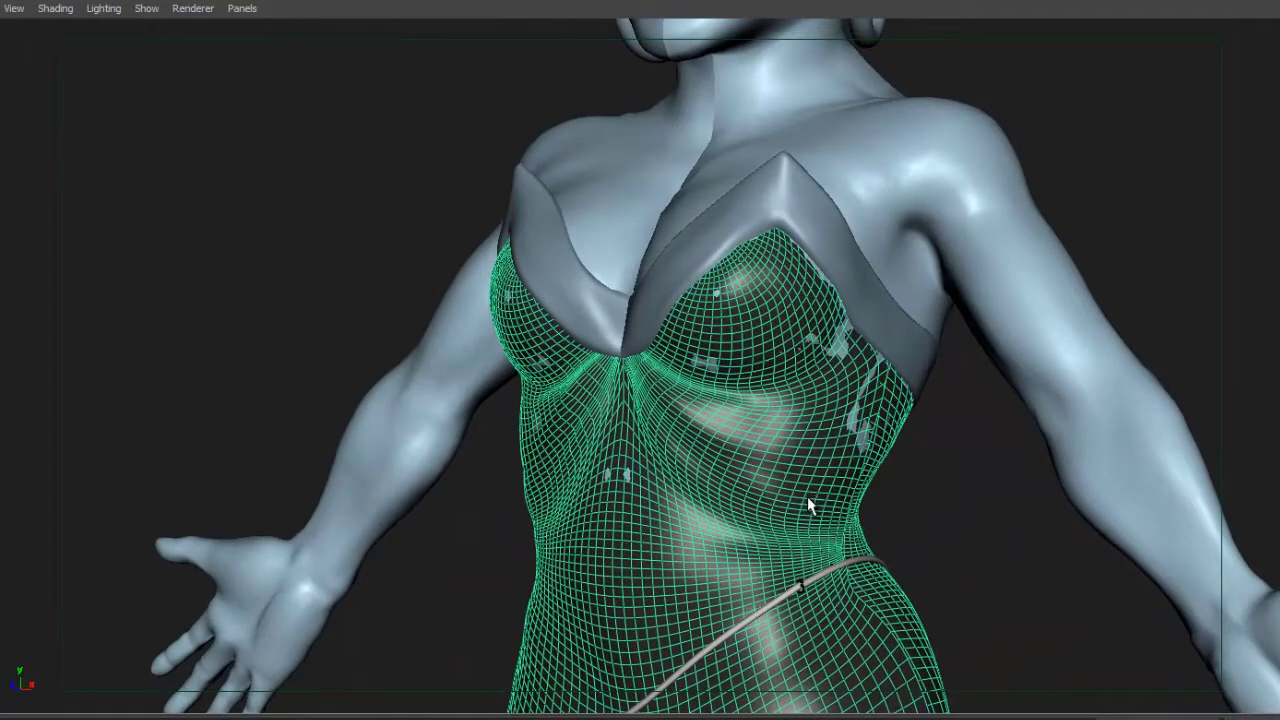
{"action": "left_click_drag", "start_coordinate": [762, 505], "coordinate": [782, 480], "text": "alt"}
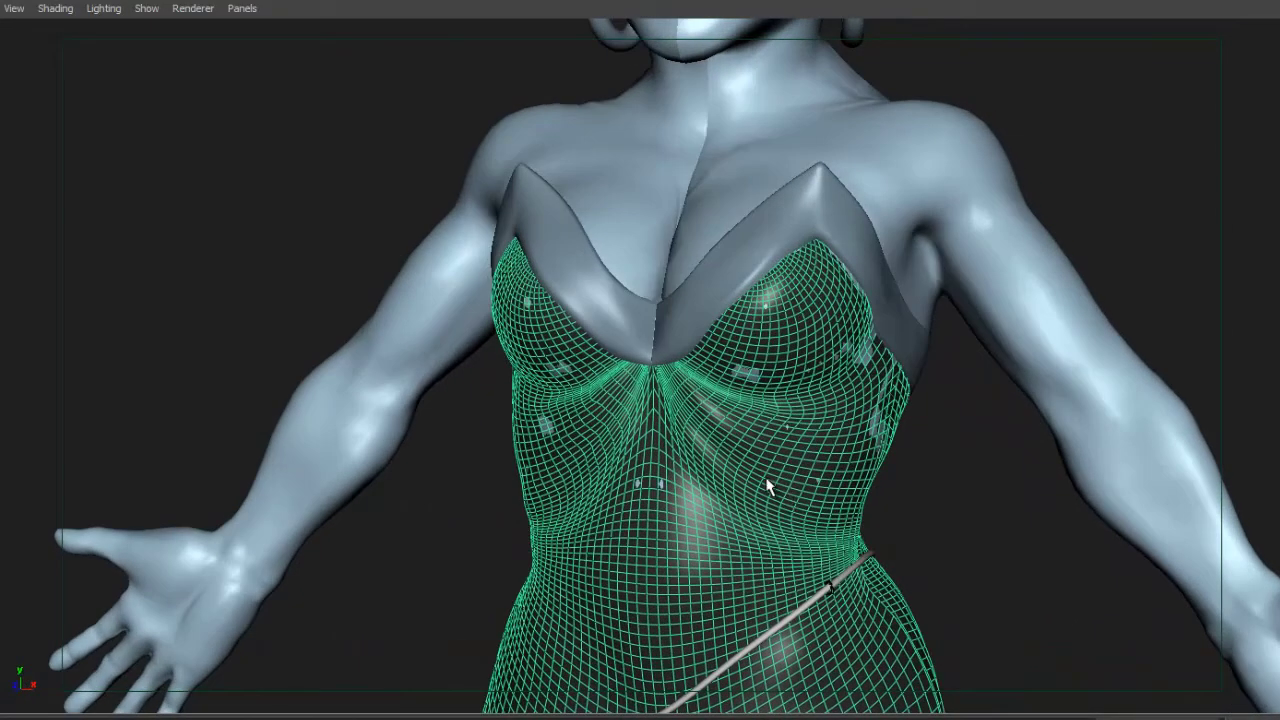
{"action": "left_click_drag", "start_coordinate": [706, 442], "coordinate": [766, 423], "text": "alt"}
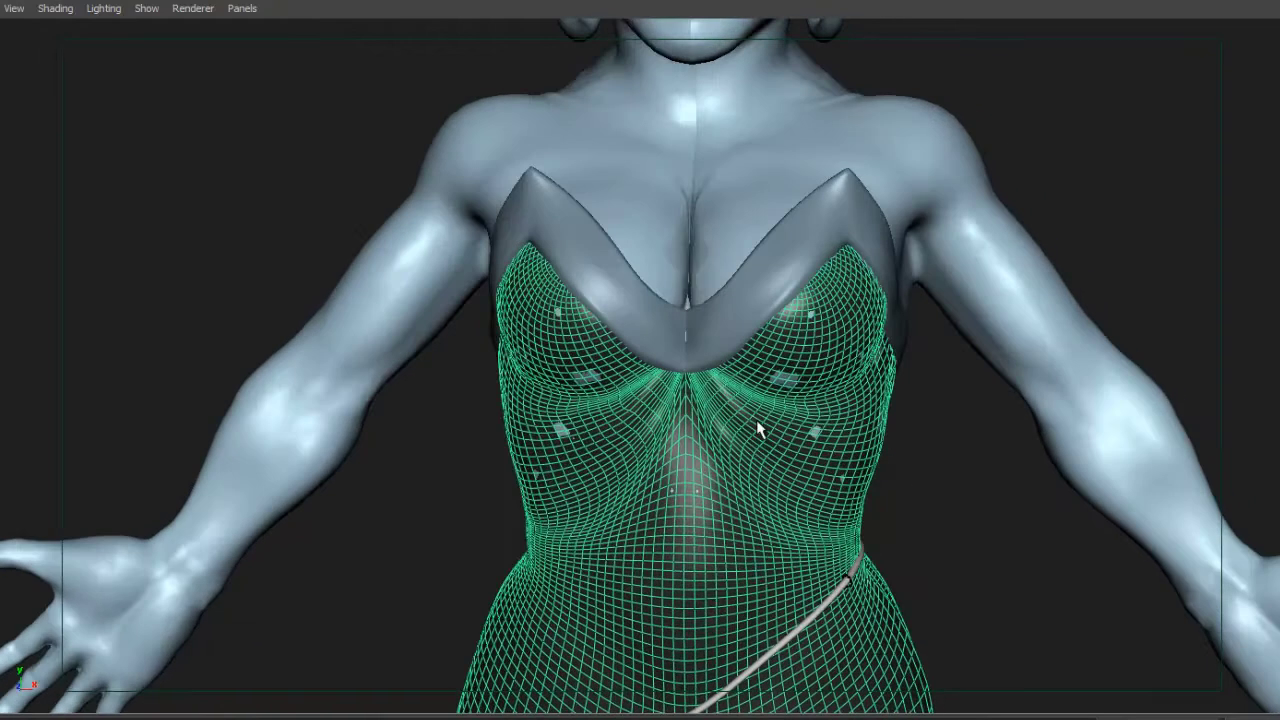
{"action": "mouse_move", "coordinate": [756, 425]}
{"action": "middle_mouse_down", "text": "alt"}
{"action": "mouse_move", "coordinate": [753, 508]}
{"action": "mouse_move", "coordinate": [777, 435]}
{"action": "middle_mouse_up", "text": "alt"}
{"action": "left_click_drag", "start_coordinate": [757, 458], "coordinate": [749, 440], "text": "alt"}
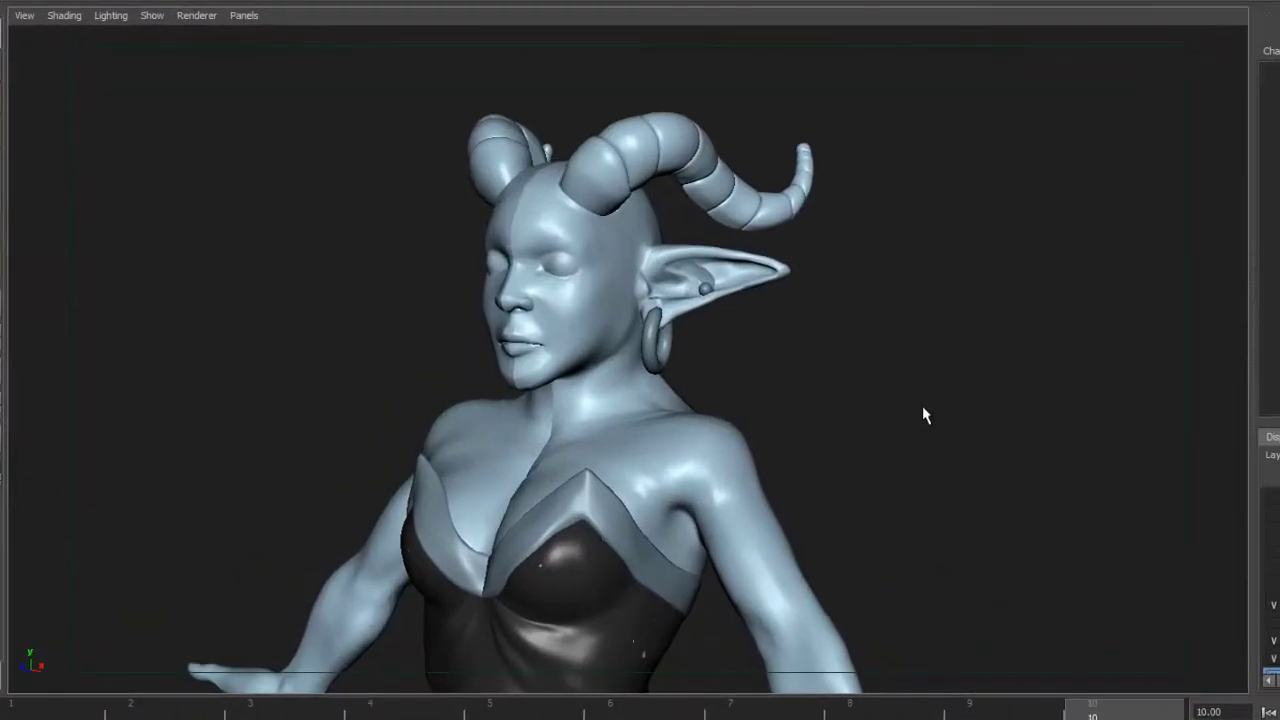
Step: Switch to the front view with the character reference drawing, and return to the perspective view of the head and shoulders
{"action": "key", "text": "space"}
{"action": "left_click_drag", "start_coordinate": [928, 401], "coordinate": [929, 443]}
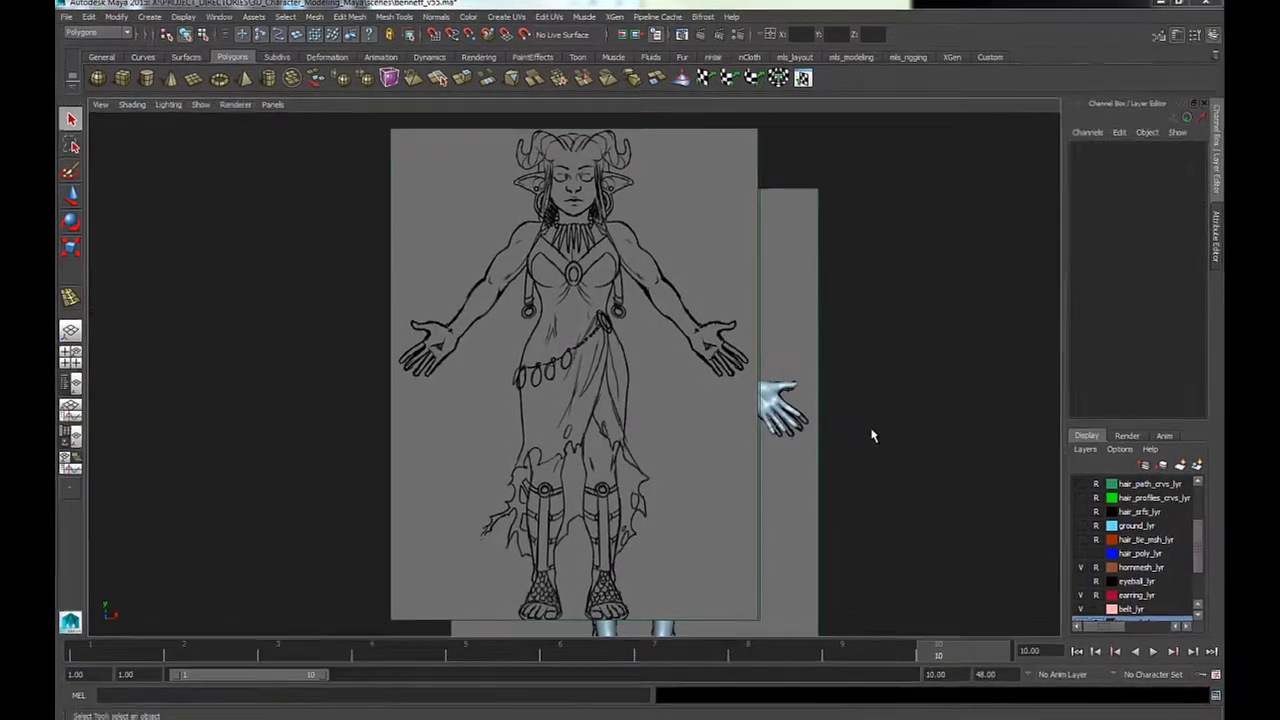
{"action": "key", "text": "space"}
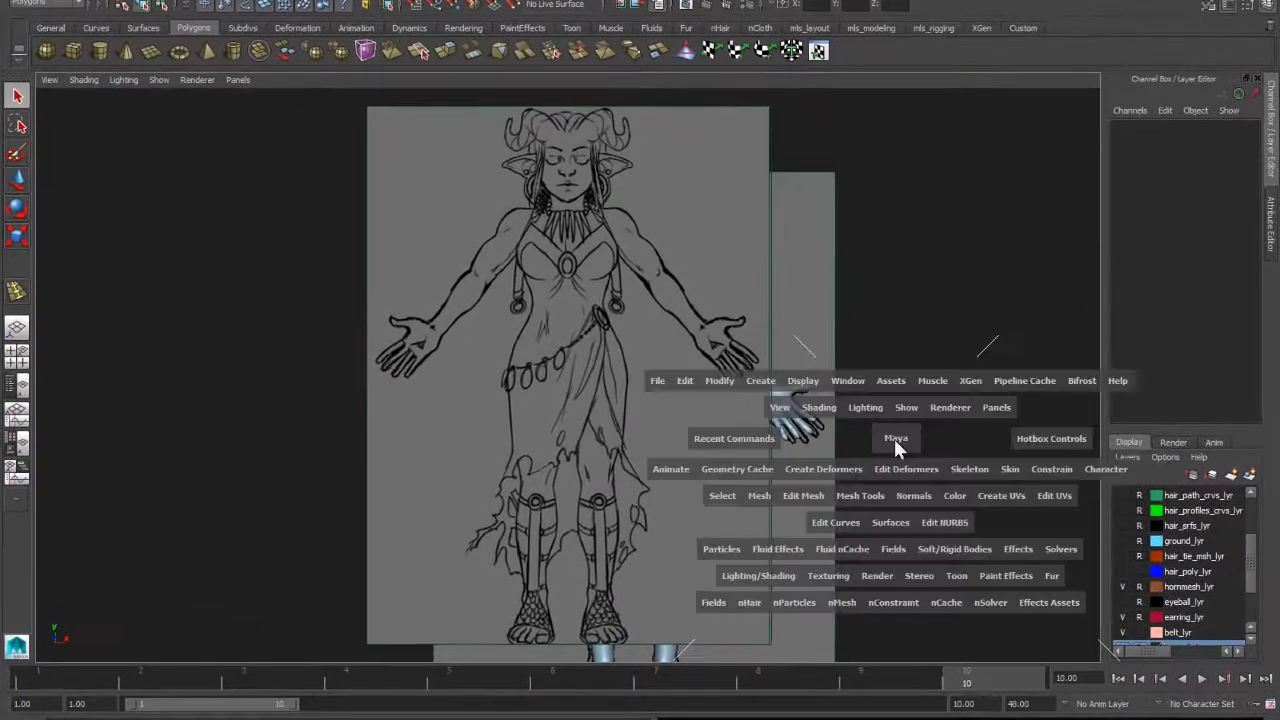
{"action": "left_click_drag", "start_coordinate": [872, 432], "coordinate": [881, 408]}
{"action": "middle_click_drag", "start_coordinate": [508, 318], "coordinate": [614, 390], "text": "alt"}
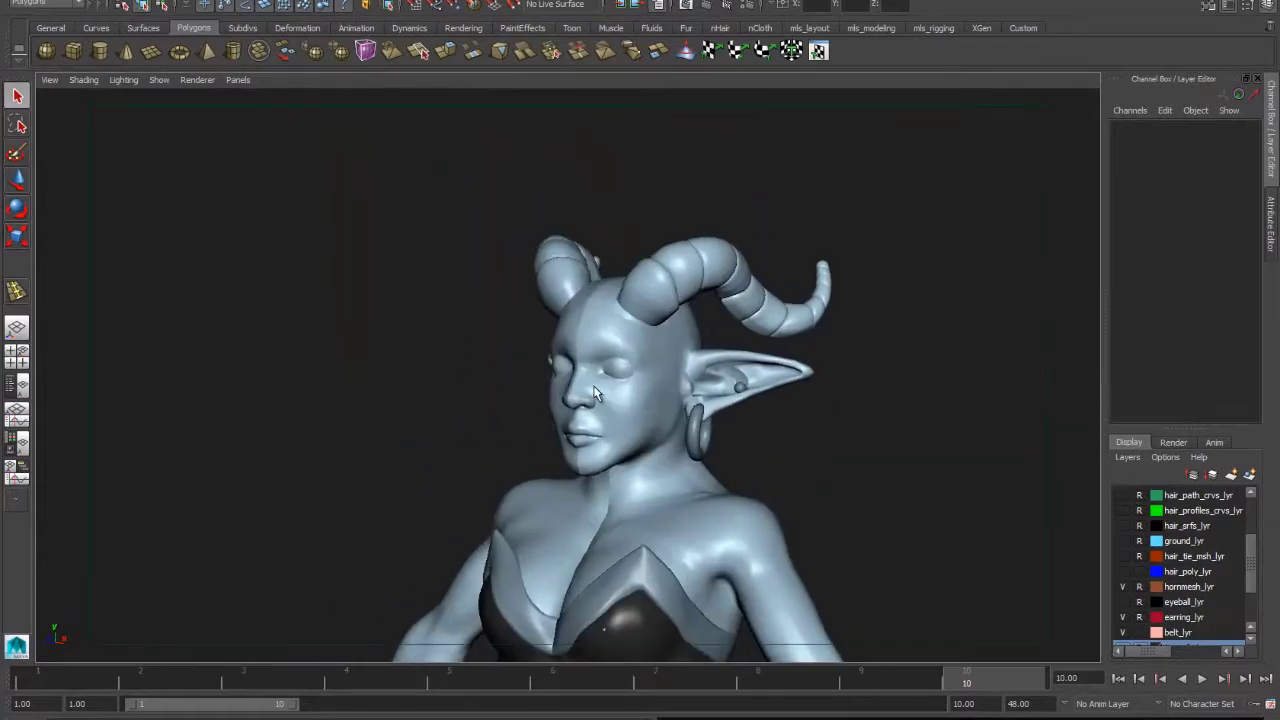
Step: Select the body mesh and switch it to face selection, framed closely on the side of the face
{"action": "left_click", "coordinate": [697, 333]}
{"action": "scroll", "coordinate": [741, 374], "scroll_direction": "up", "scroll_amount": 5}
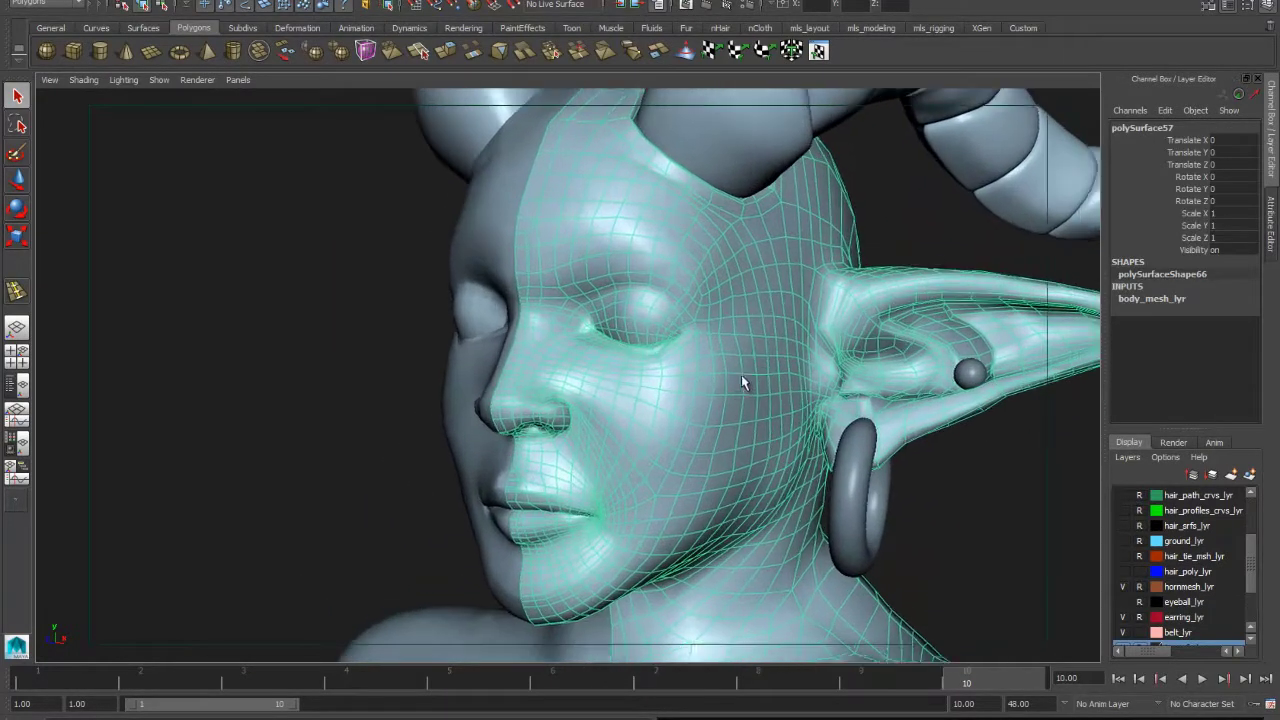
{"action": "left_click_drag", "start_coordinate": [741, 374], "coordinate": [601, 268], "text": "alt"}
{"action": "right_click_drag", "start_coordinate": [656, 250], "coordinate": [651, 323]}
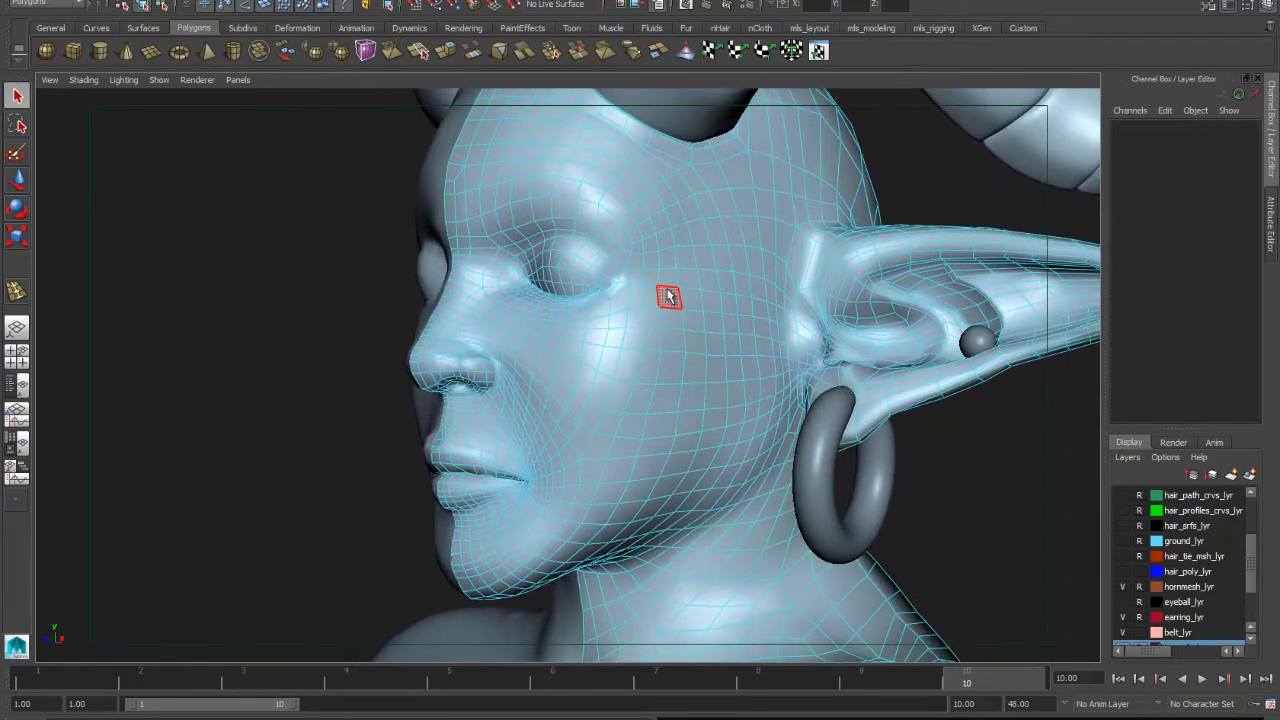
{"action": "left_click_drag", "start_coordinate": [655, 310], "coordinate": [640, 314], "text": "alt"}
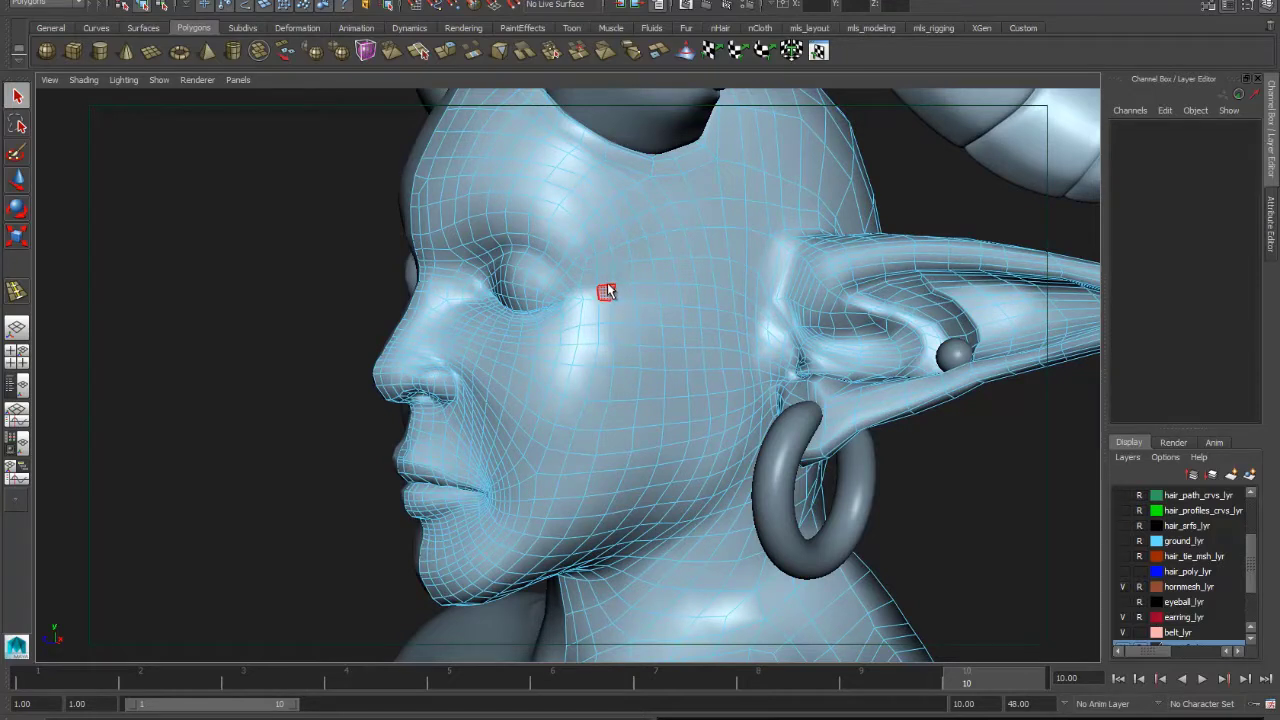
Step: Select the face loop running across the forehead, past the temple and down the cheek to the jaw
{"action": "left_click", "coordinate": [518, 130]}
{"action": "double_click", "coordinate": [535, 135], "text": "shift"}
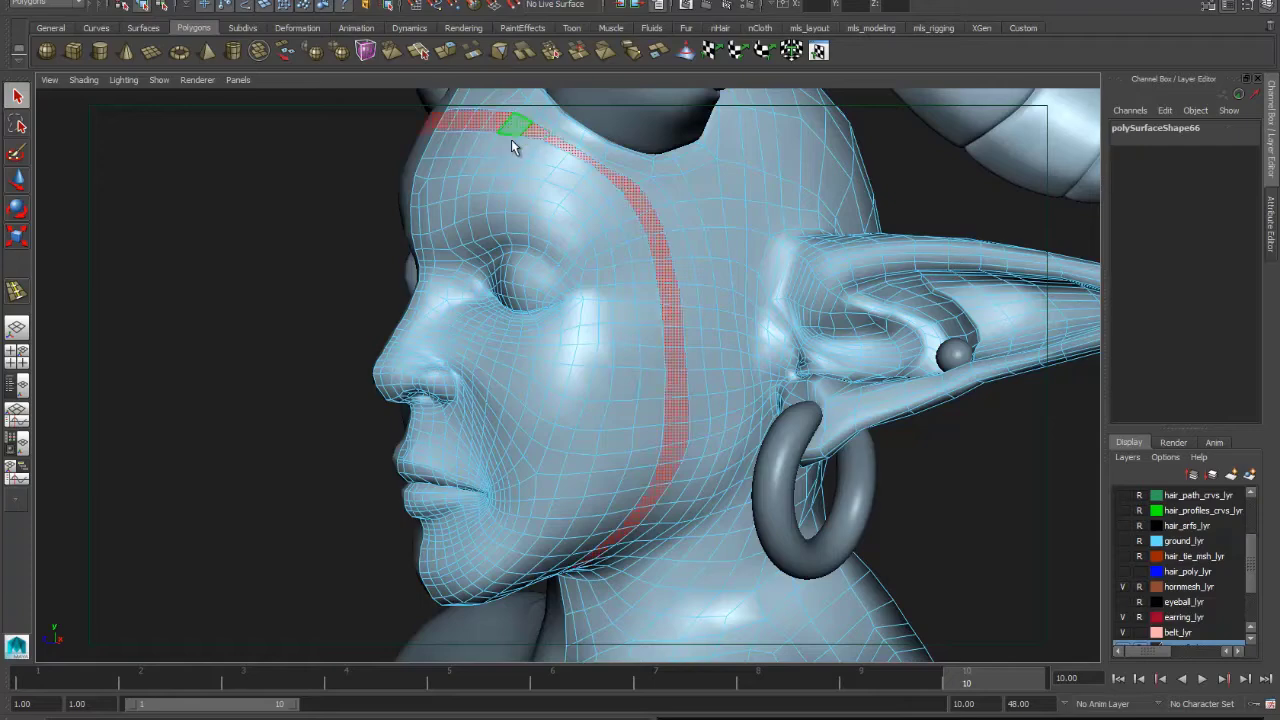
{"action": "mouse_move", "coordinate": [271, 288]}
{"action": "left_mouse_down", "text": "alt"}
{"action": "mouse_move", "coordinate": [223, 289]}
{"action": "mouse_move", "coordinate": [268, 285]}
{"action": "left_mouse_up", "text": "alt"}
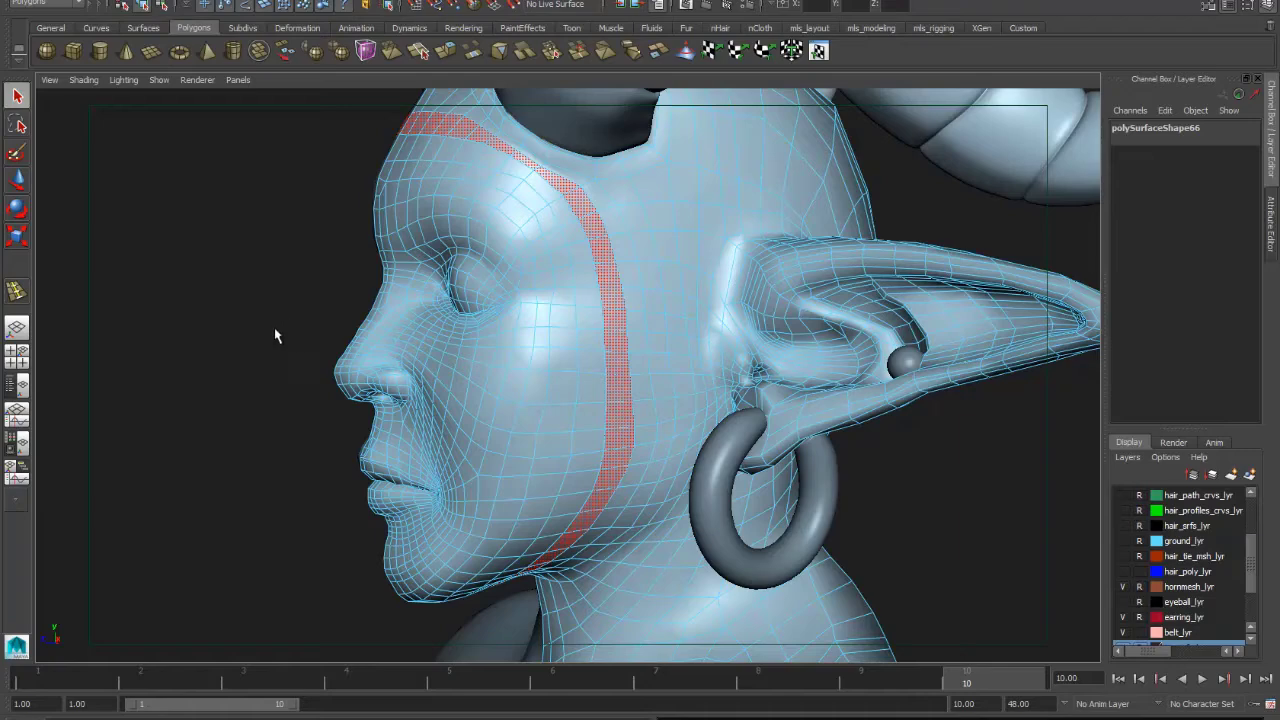
{"action": "left_click_drag", "start_coordinate": [266, 343], "coordinate": [423, 323], "text": "alt"}
Step: Select the face loop encircling the eyelids
{"action": "scroll", "coordinate": [730, 265], "scroll_direction": "up", "scroll_amount": 2}
{"action": "left_click_drag", "start_coordinate": [730, 265], "coordinate": [615, 303], "text": "alt"}
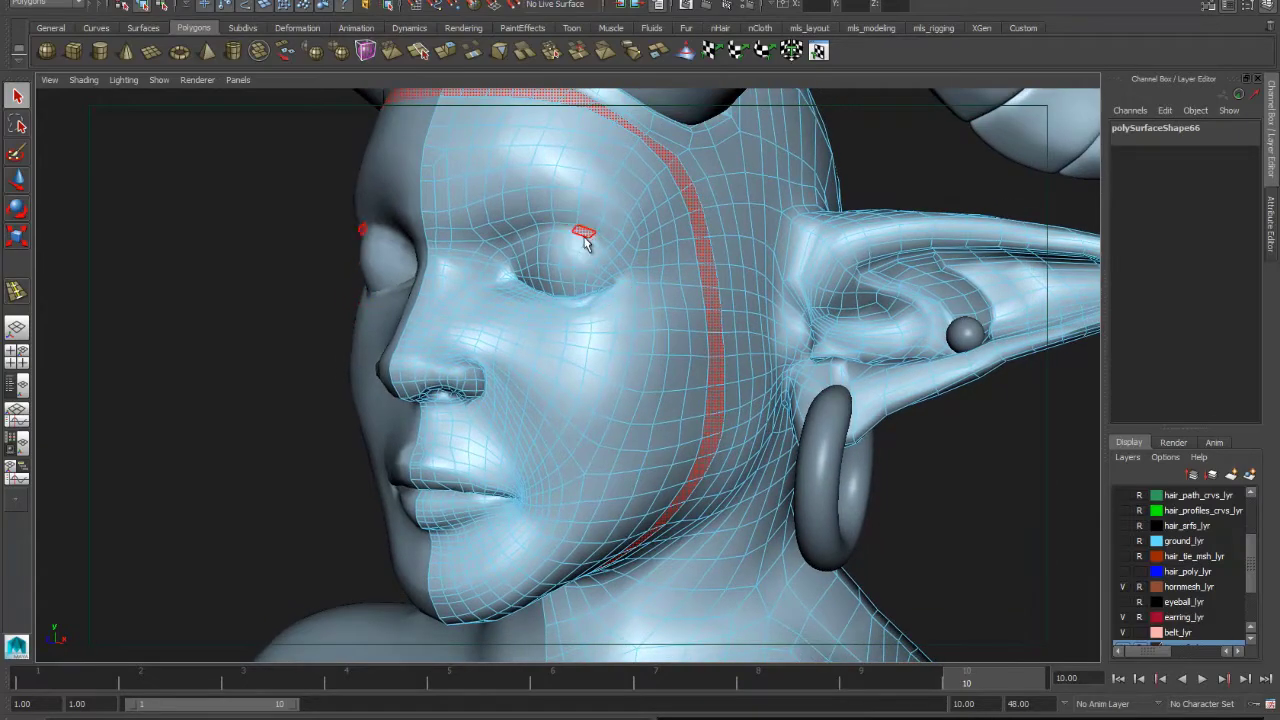
{"action": "left_click", "coordinate": [503, 258]}
{"action": "double_click", "coordinate": [511, 252], "text": "shift"}
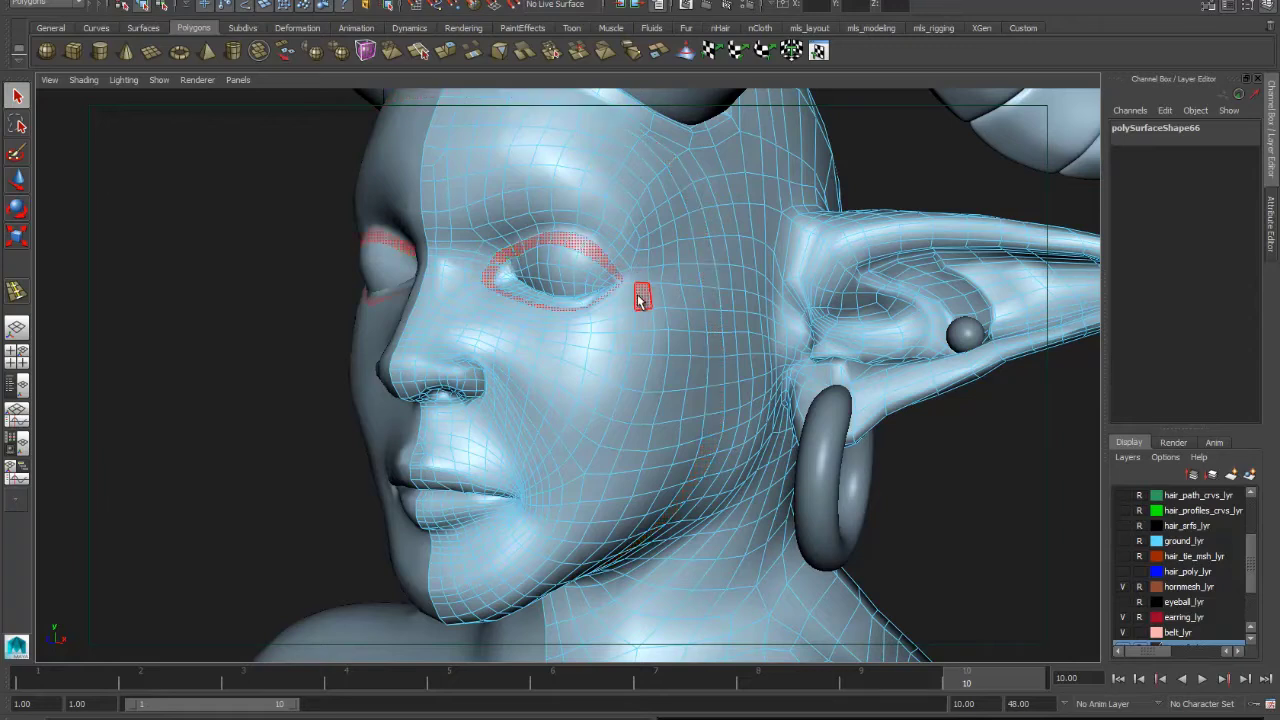
Step: Select the face loop running over the nose, down the nasolabial fold and around the chin
{"action": "left_click", "coordinate": [537, 418]}
{"action": "double_click", "coordinate": [546, 436], "text": "shift"}
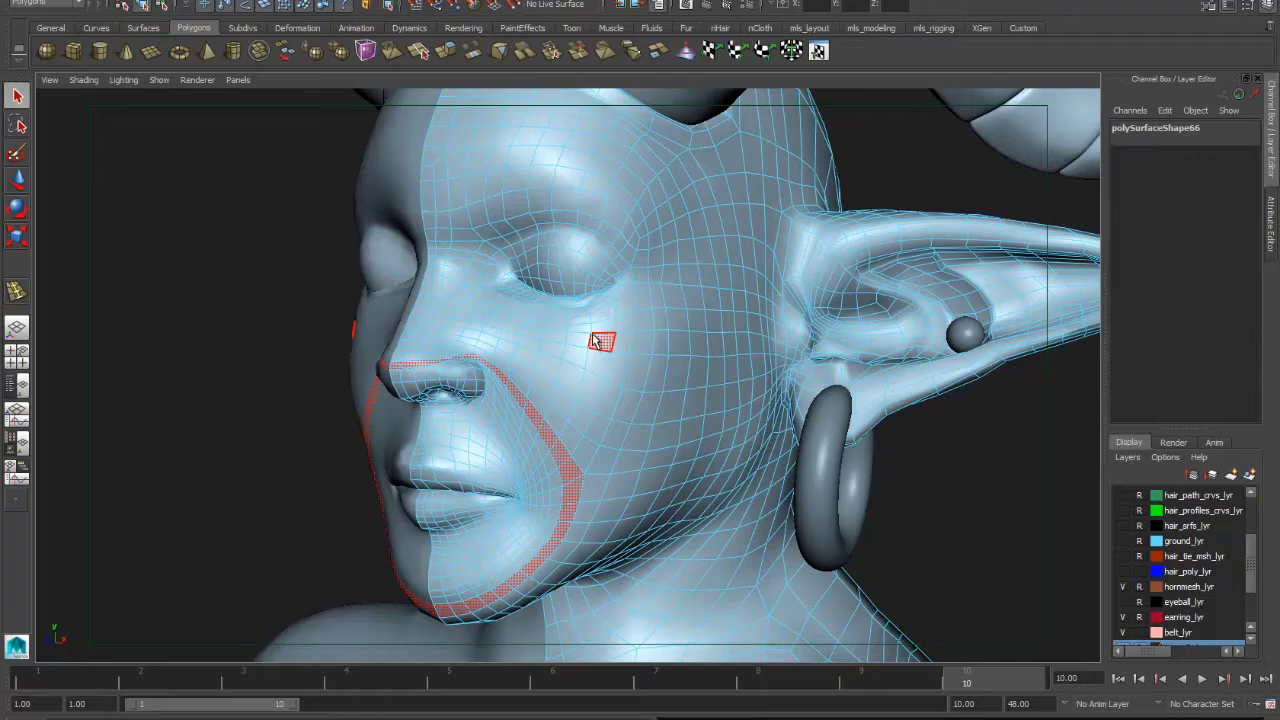
{"action": "scroll", "coordinate": [597, 340], "scroll_direction": "up", "scroll_amount": 6}
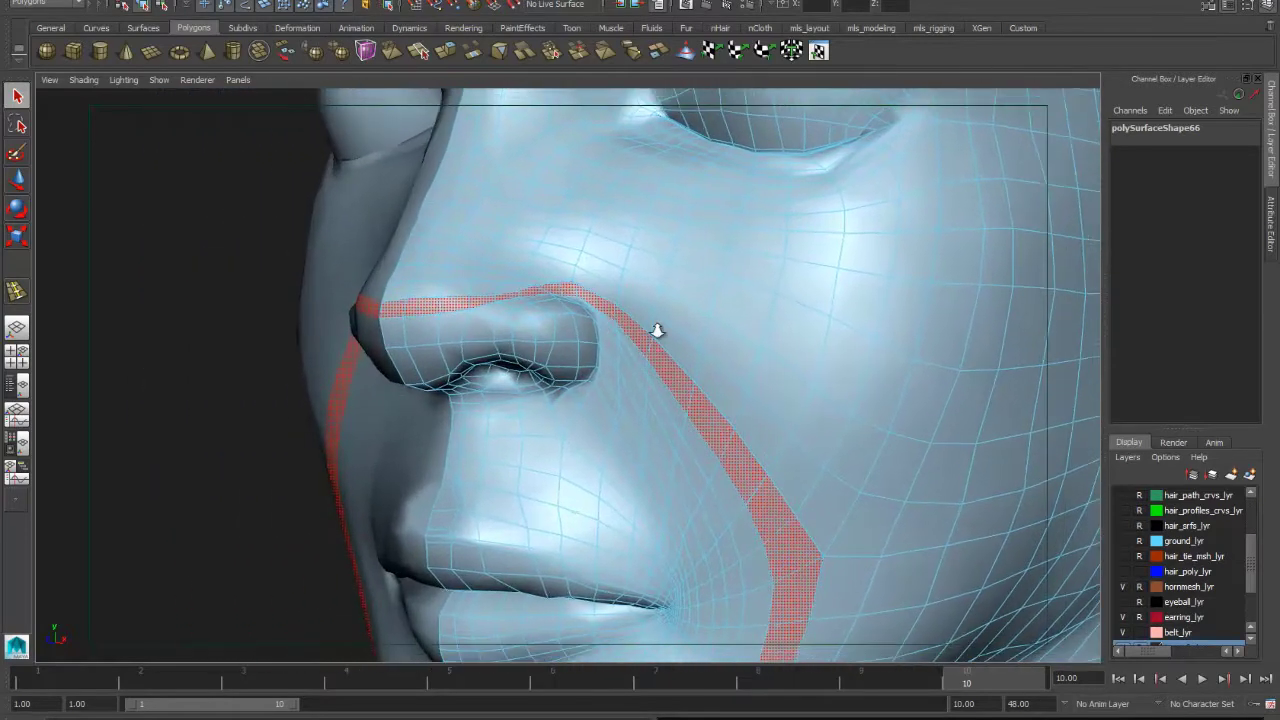
{"action": "right_click_drag", "start_coordinate": [665, 333], "coordinate": [655, 385], "text": "alt"}
Step: Select the inner face loop running from the nostril around the mouth and chin, and examine it from the side and front
{"action": "left_click", "coordinate": [487, 313]}
{"action": "double_click", "coordinate": [508, 299], "text": "shift"}
{"action": "right_click_drag", "start_coordinate": [667, 308], "coordinate": [447, 268], "text": "alt"}
{"action": "left_click_drag", "start_coordinate": [378, 296], "coordinate": [382, 341], "text": "alt"}
{"action": "right_click_drag", "start_coordinate": [522, 324], "coordinate": [615, 330], "text": "alt"}
{"action": "middle_click_drag", "start_coordinate": [615, 330], "coordinate": [685, 240], "text": "alt"}
{"action": "left_click_drag", "start_coordinate": [680, 272], "coordinate": [683, 259], "text": "alt"}
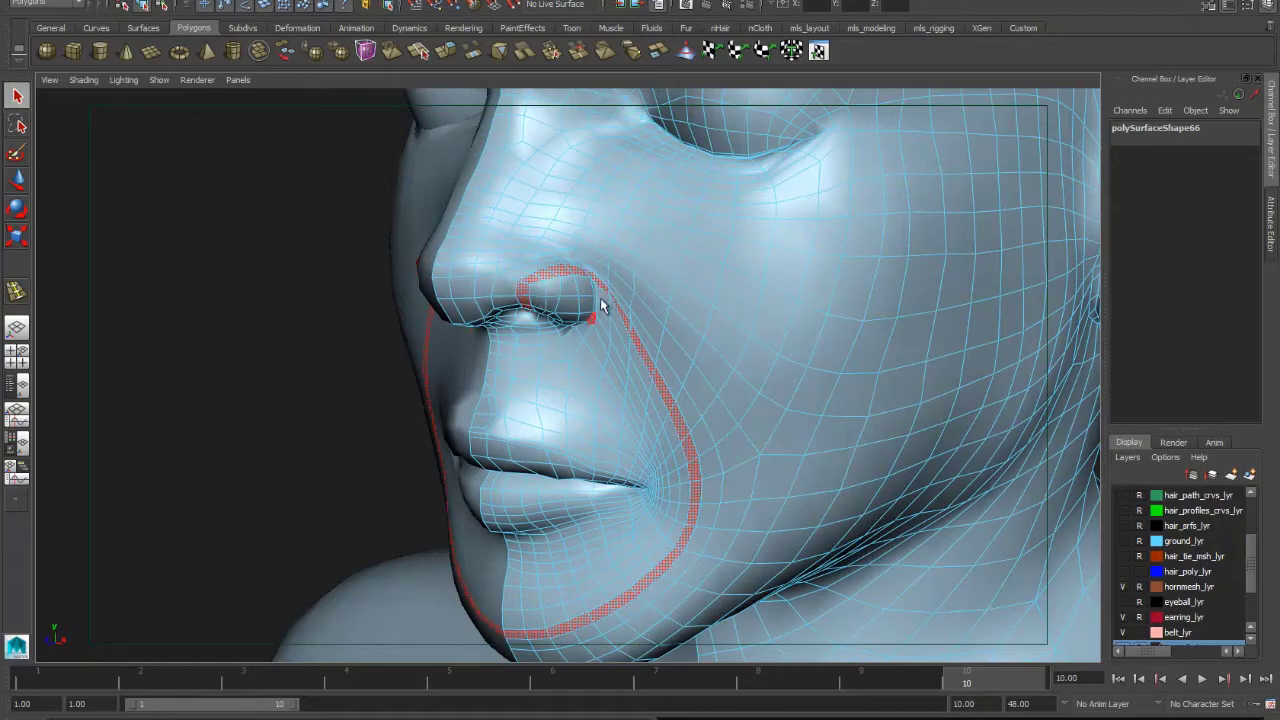
{"action": "left_click_drag", "start_coordinate": [574, 348], "coordinate": [634, 345], "text": "alt"}
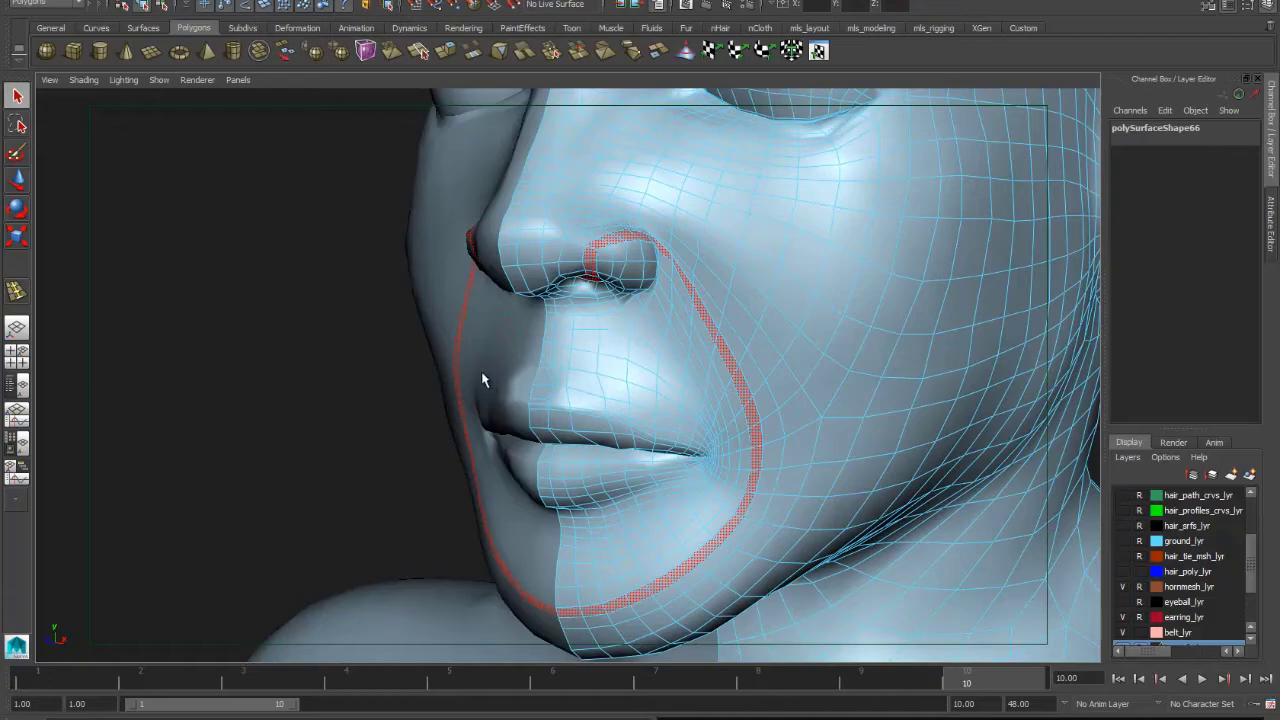
{"action": "left_click_drag", "start_coordinate": [682, 386], "coordinate": [674, 399], "text": "alt"}
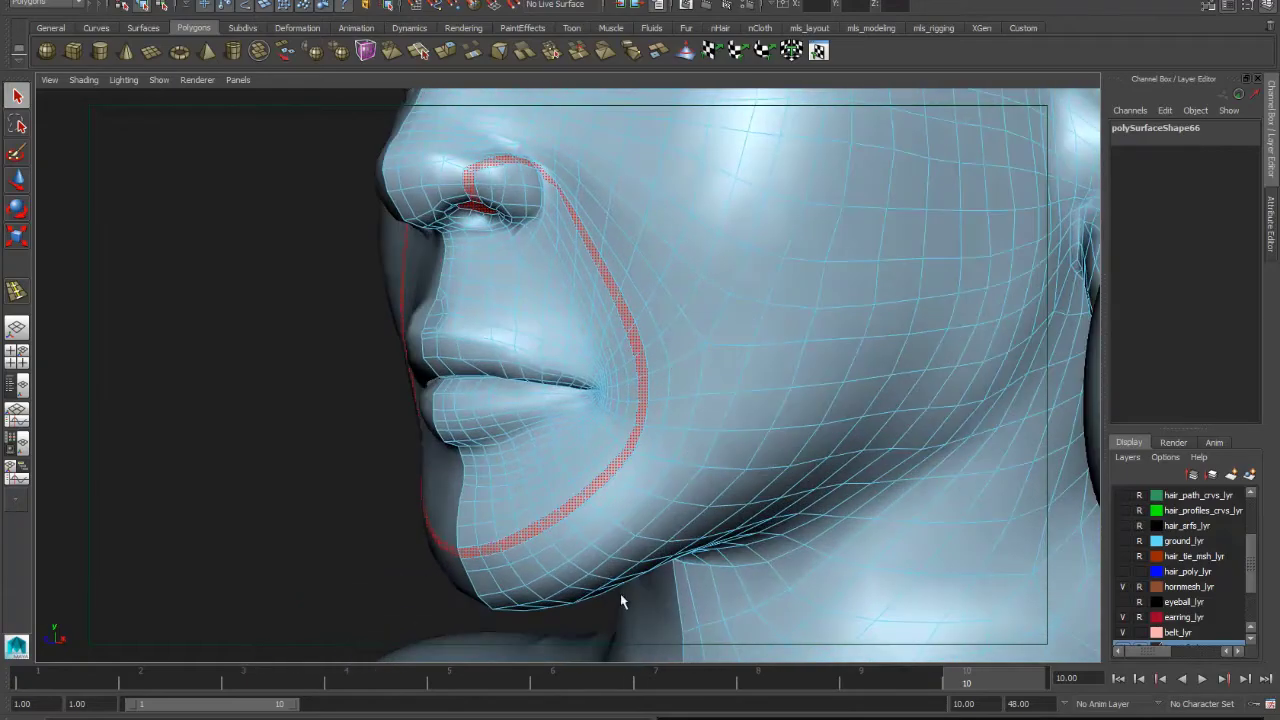
{"action": "left_click_drag", "start_coordinate": [463, 572], "coordinate": [588, 440], "text": "alt"}
{"action": "left_click_drag", "start_coordinate": [428, 457], "coordinate": [588, 433], "text": "alt"}
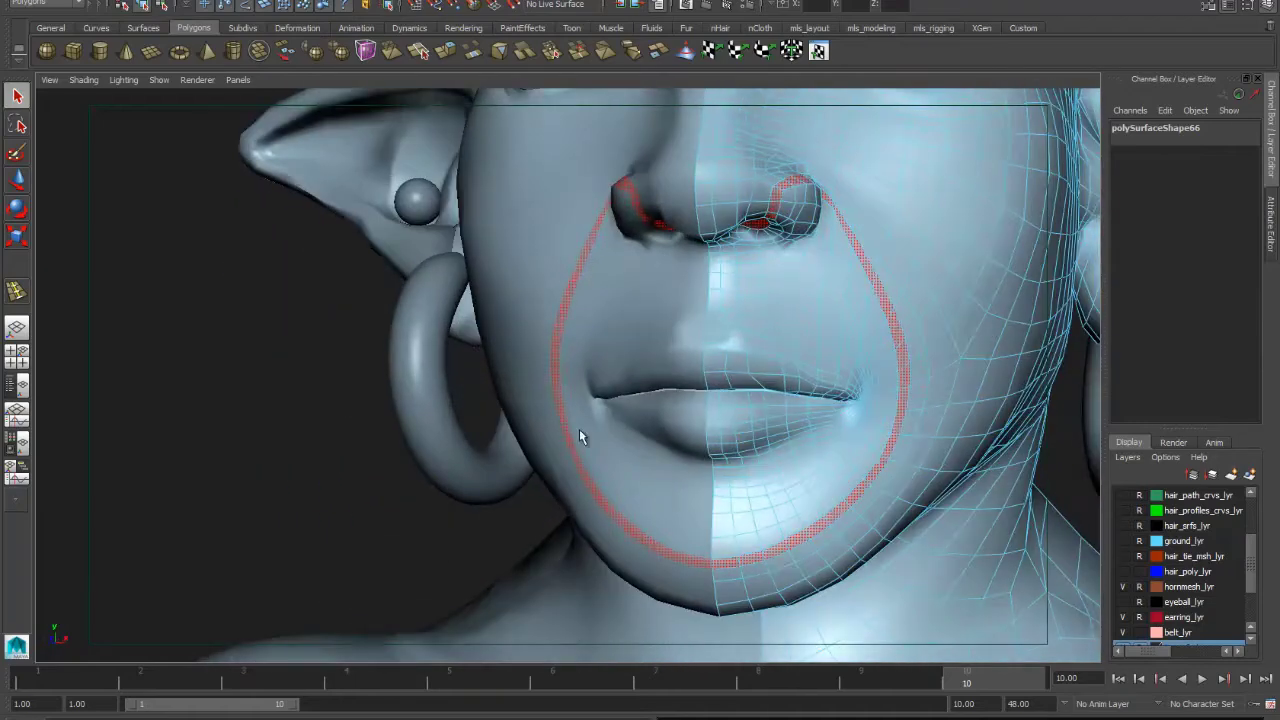
{"action": "left_click_drag", "start_coordinate": [848, 334], "coordinate": [734, 219], "text": "alt"}
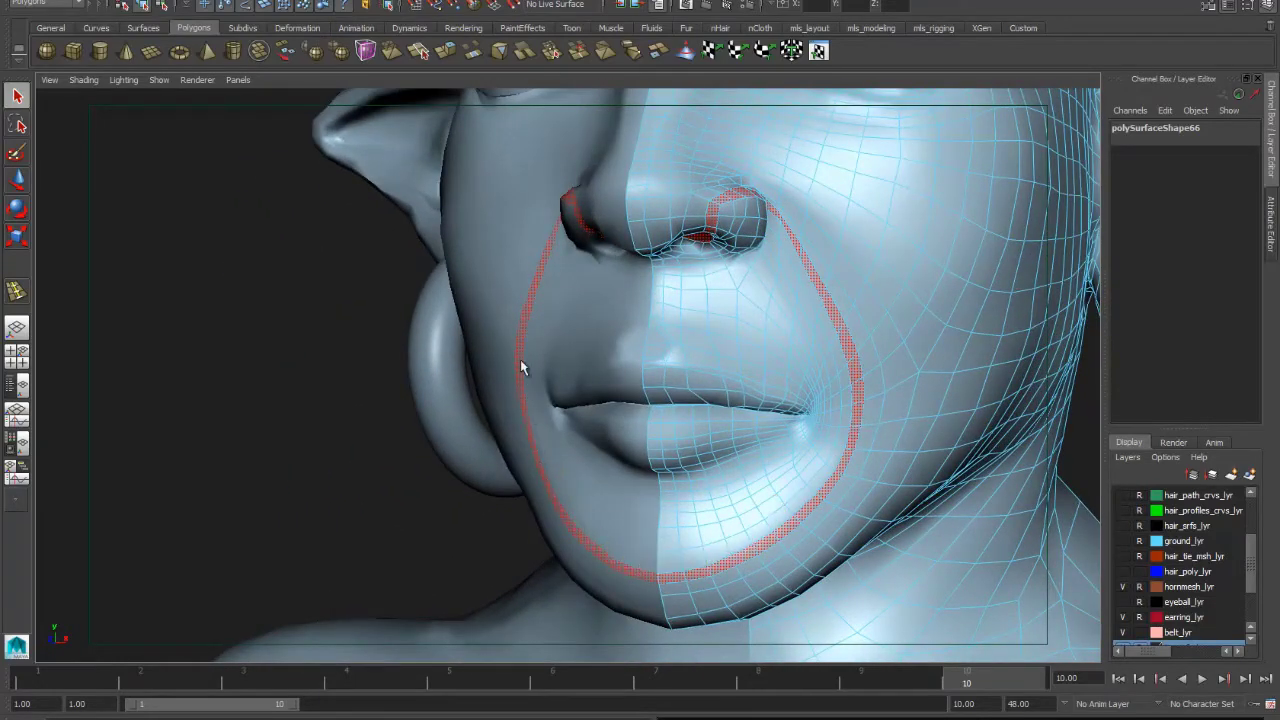
Step: Select the face loop around the outer edge of the lips and examine it together with the nose and cheek
{"action": "left_click_drag", "start_coordinate": [800, 451], "coordinate": [623, 370], "text": "alt"}
{"action": "left_click", "coordinate": [590, 367]}
{"action": "double_click", "coordinate": [616, 365], "text": "shift"}
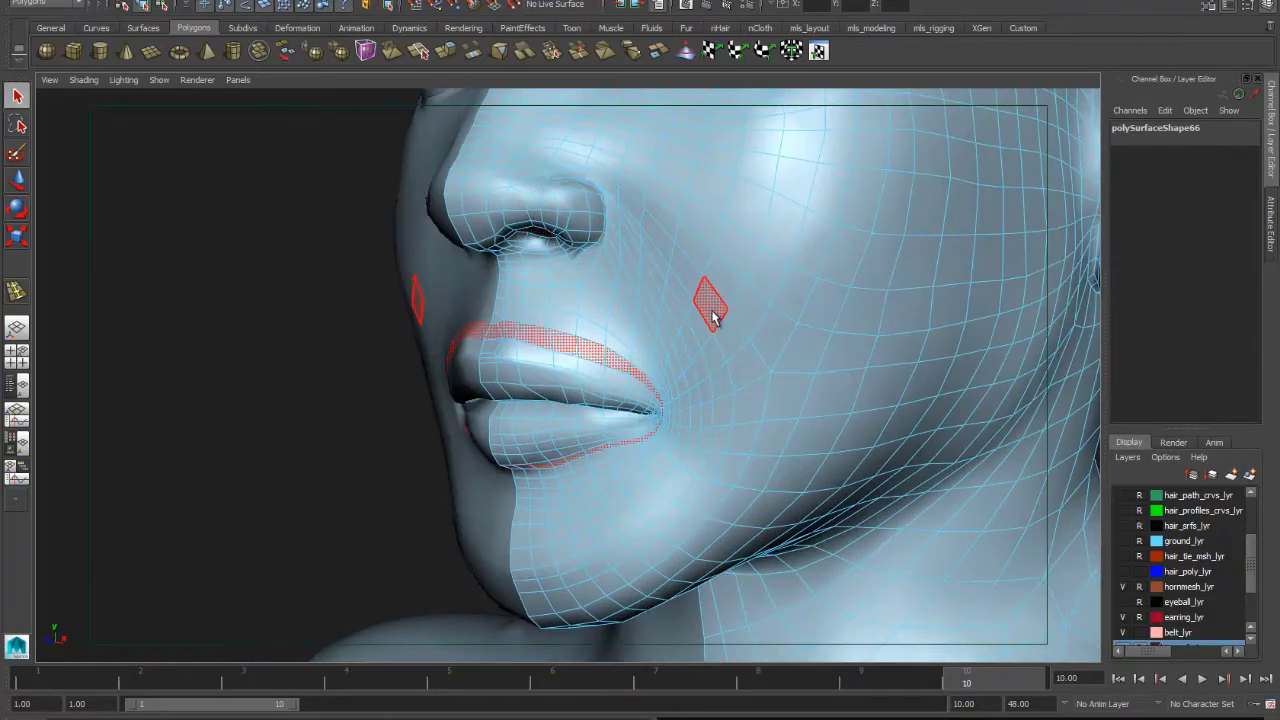
{"action": "left_click_drag", "start_coordinate": [714, 317], "coordinate": [709, 360], "text": "alt"}
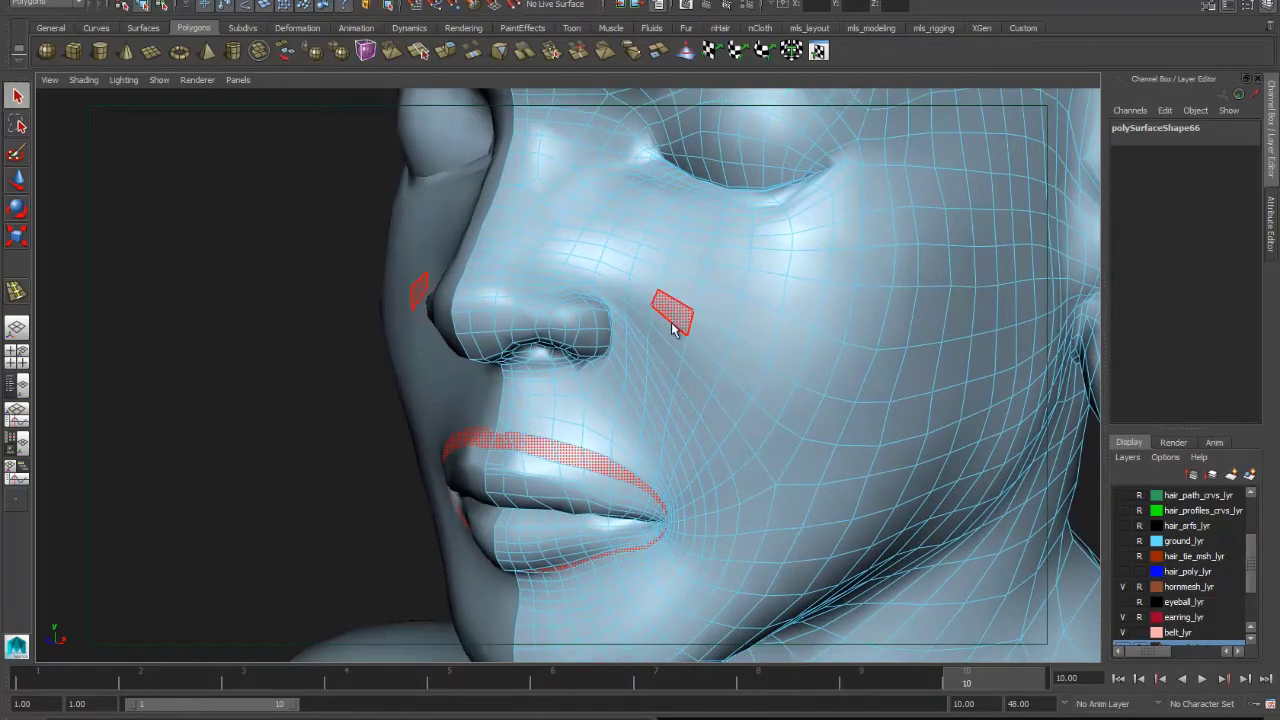
Step: Select the outer face loop over the nose, along the nasolabial fold and around the chin, and examine it in profile
{"action": "left_click", "coordinate": [711, 418]}
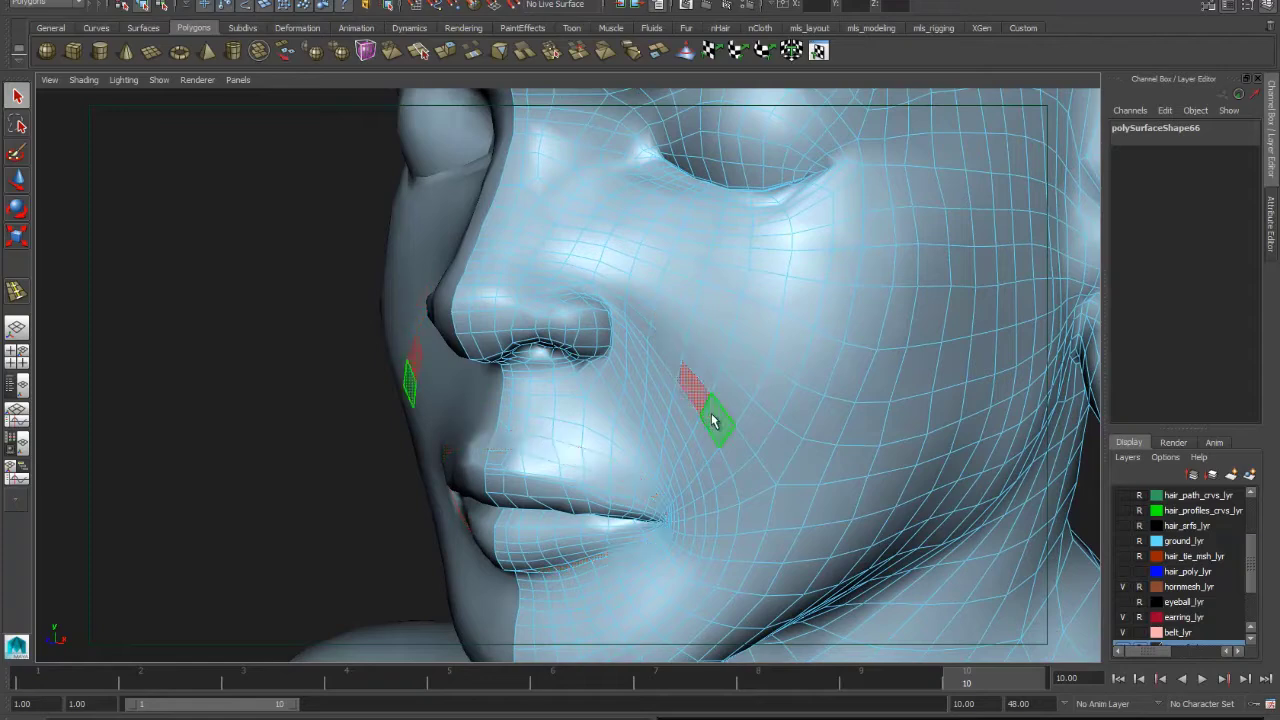
{"action": "double_click", "coordinate": [711, 414], "text": "shift"}
{"action": "middle_click_drag", "start_coordinate": [763, 316], "coordinate": [867, 254], "text": "alt"}
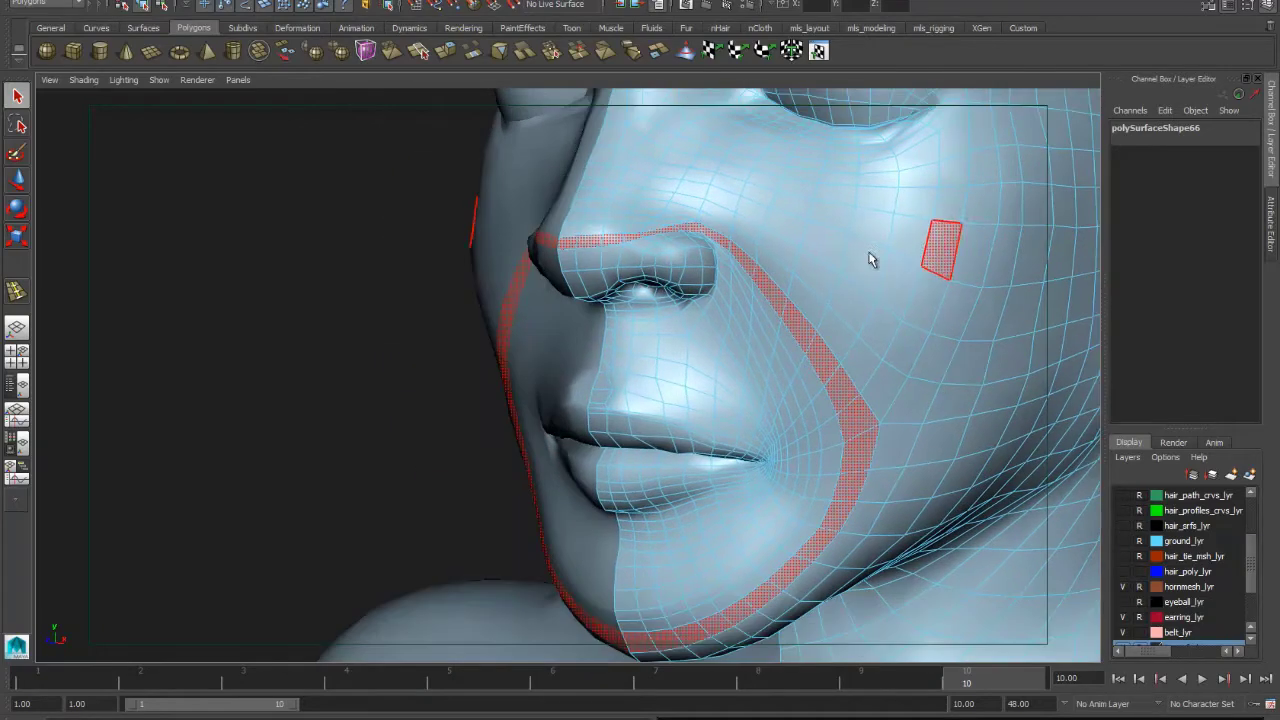
{"action": "left_click_drag", "start_coordinate": [867, 261], "coordinate": [781, 265], "text": "alt"}
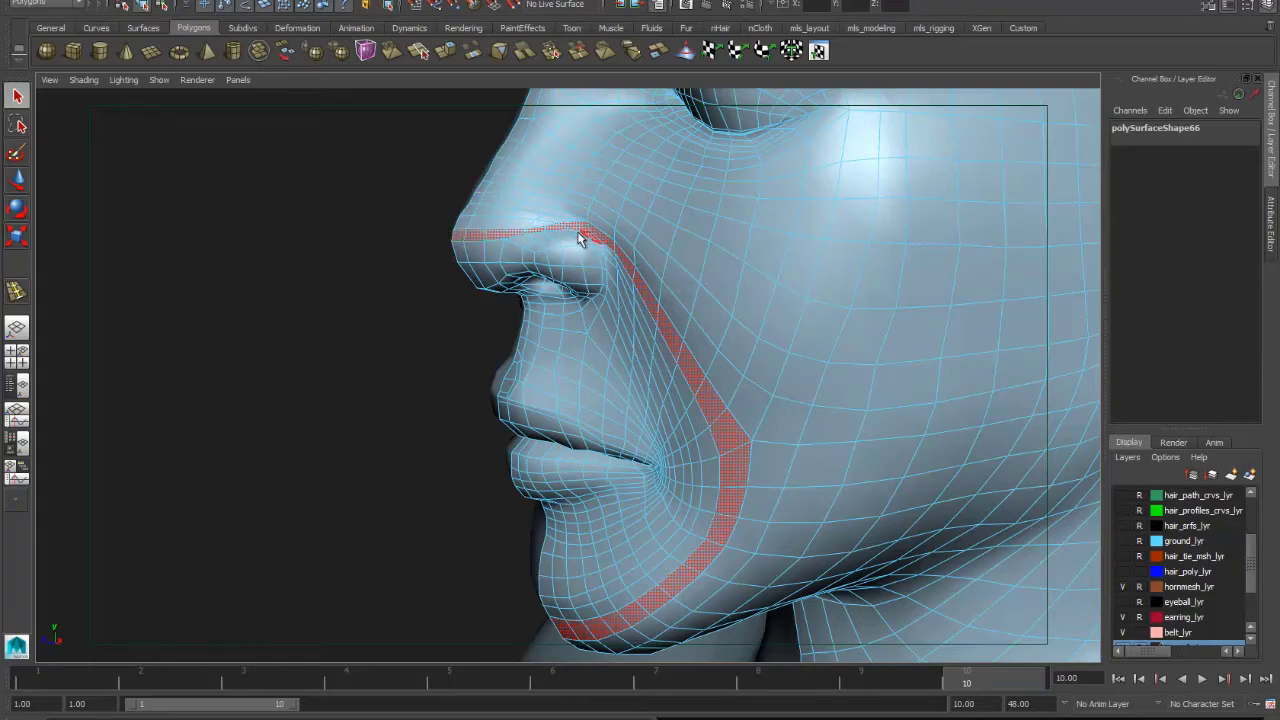
{"action": "left_click_drag", "start_coordinate": [415, 242], "coordinate": [440, 268], "text": "alt"}
{"action": "left_click_drag", "start_coordinate": [720, 368], "coordinate": [760, 296], "text": "alt"}
{"action": "right_click_drag", "start_coordinate": [760, 302], "coordinate": [629, 314], "text": "alt"}
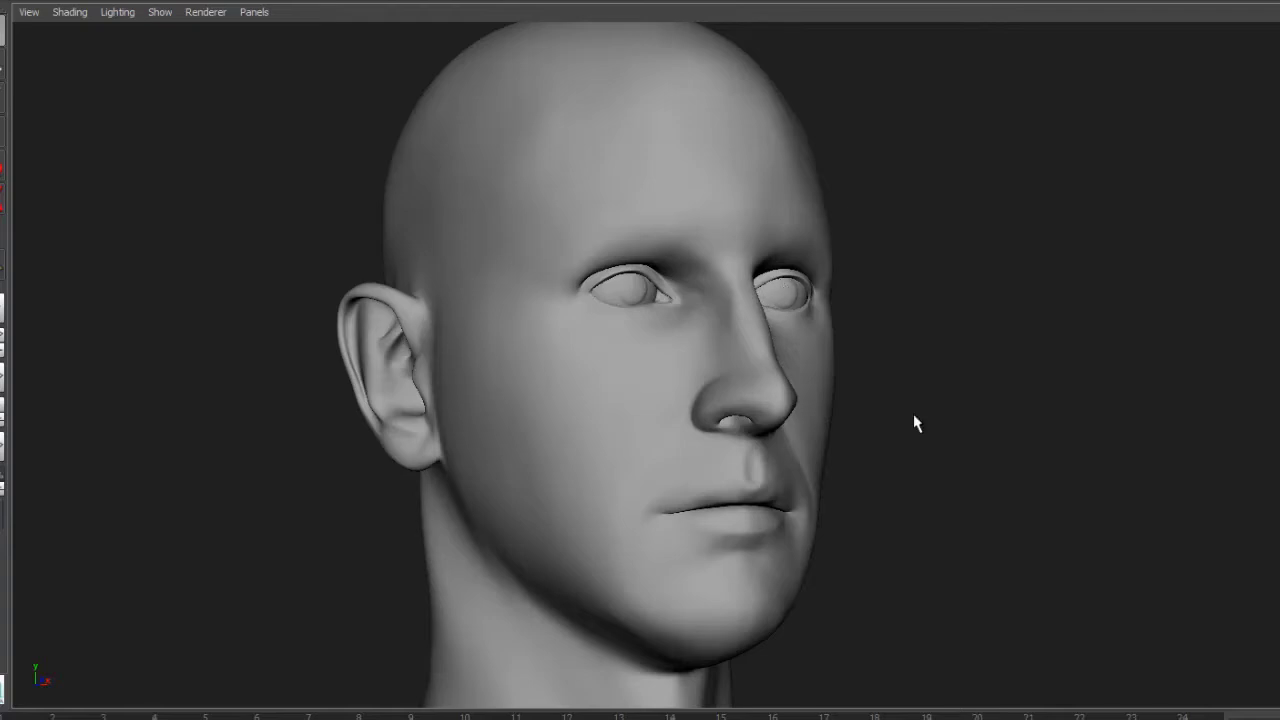
Step: Select the male head mesh to show its wireframe, and deselect it
{"action": "left_click_drag", "start_coordinate": [908, 381], "coordinate": [627, 423]}
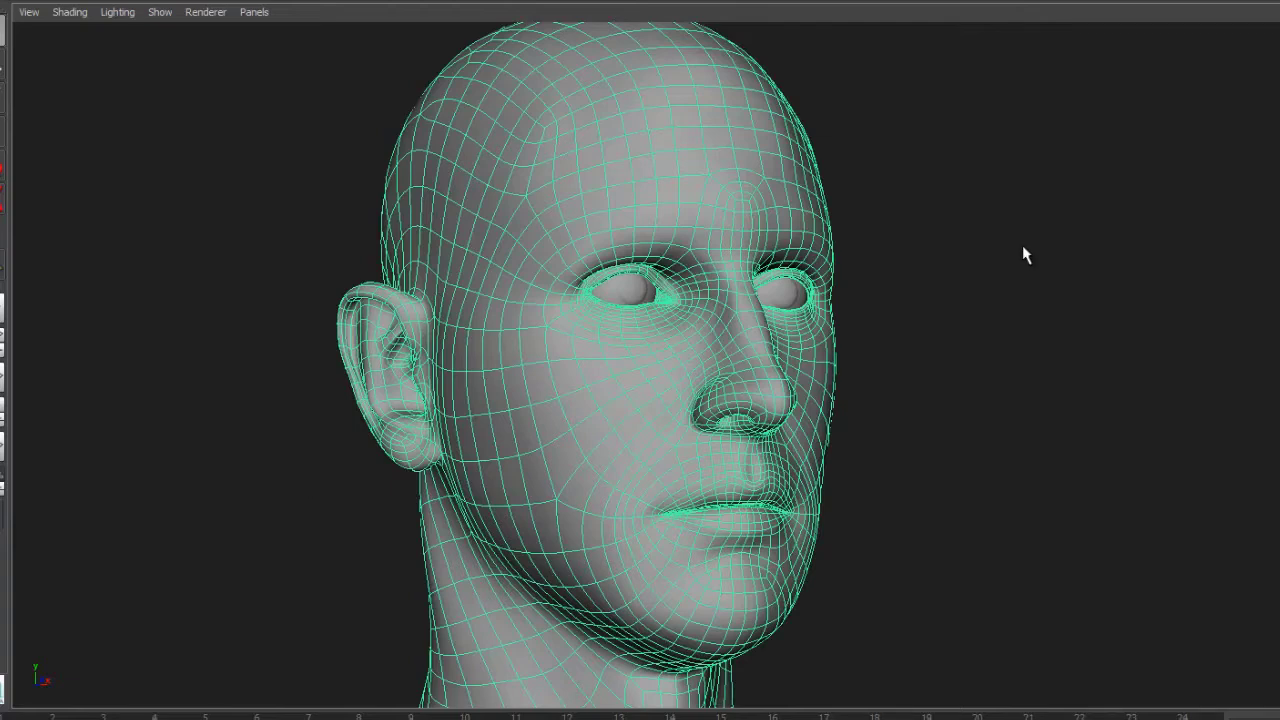
{"action": "left_click", "coordinate": [917, 372]}
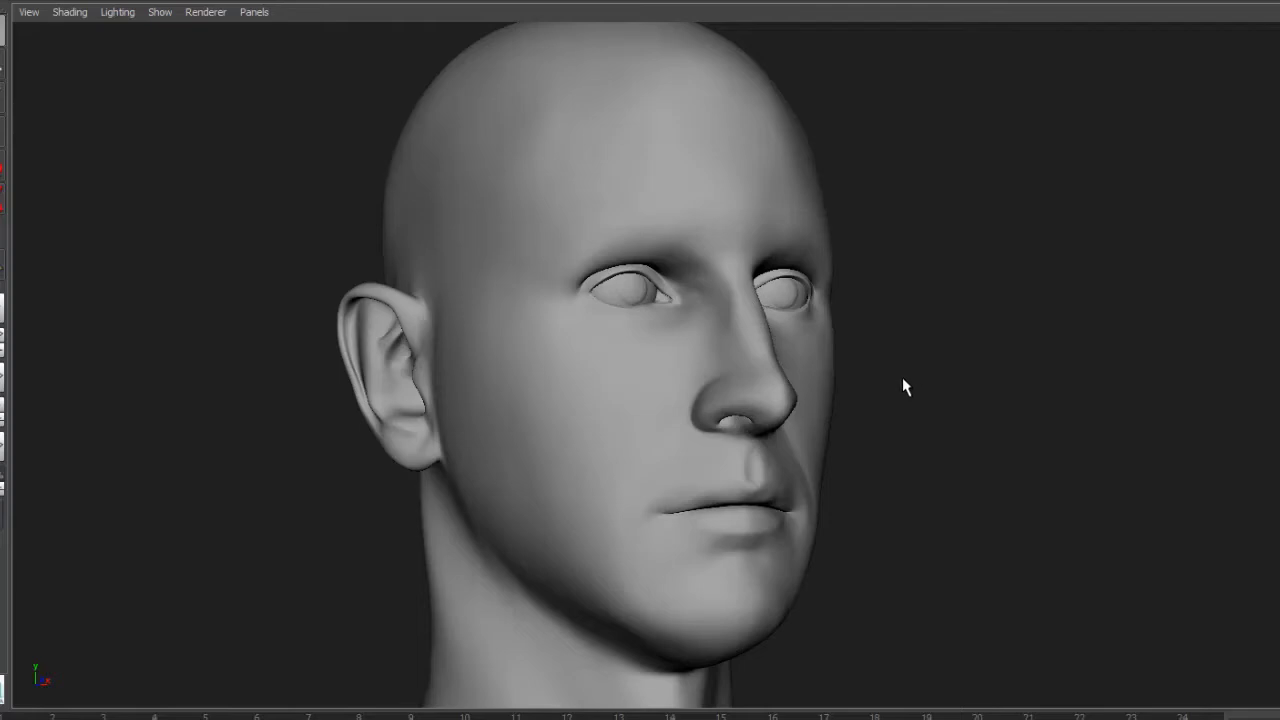
{"action": "left_click_drag", "start_coordinate": [897, 397], "coordinate": [911, 434], "text": "alt"}
Step: Select the male head mesh again and examine its wireframe up close from a three-quarter angle and the front
{"action": "left_click", "coordinate": [593, 483]}
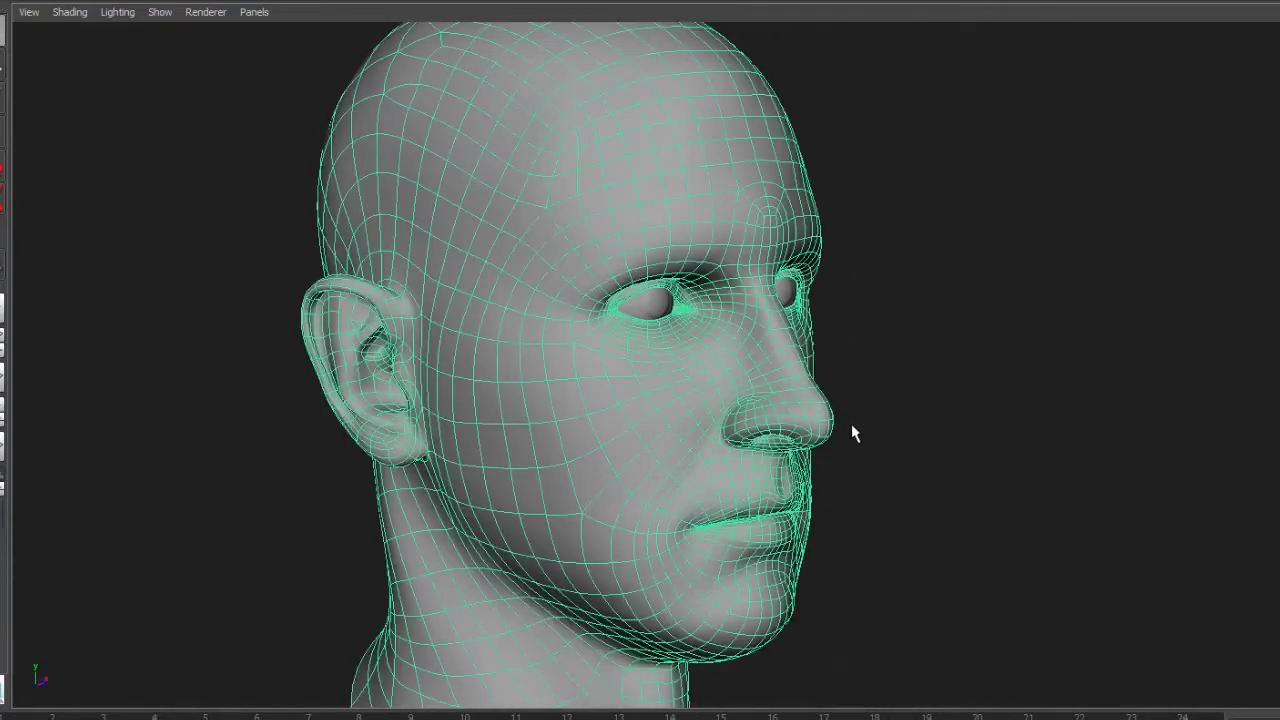
{"action": "right_click_drag", "start_coordinate": [835, 424], "coordinate": [988, 381], "text": "alt"}
{"action": "mouse_move", "coordinate": [988, 381]}
{"action": "middle_mouse_down", "text": "alt"}
{"action": "mouse_move", "coordinate": [1003, 345]}
{"action": "mouse_move", "coordinate": [997, 359]}
{"action": "middle_mouse_up", "text": "alt"}
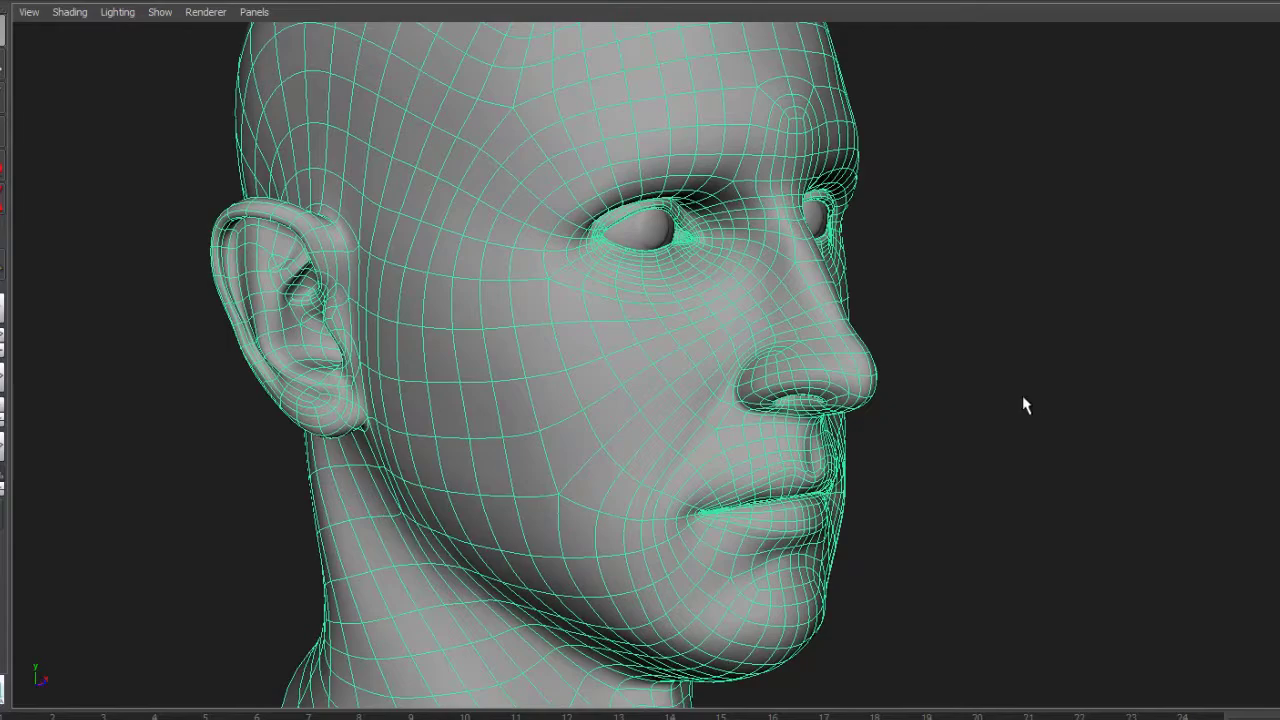
{"action": "left_click_drag", "start_coordinate": [1024, 397], "coordinate": [932, 393], "text": "alt"}
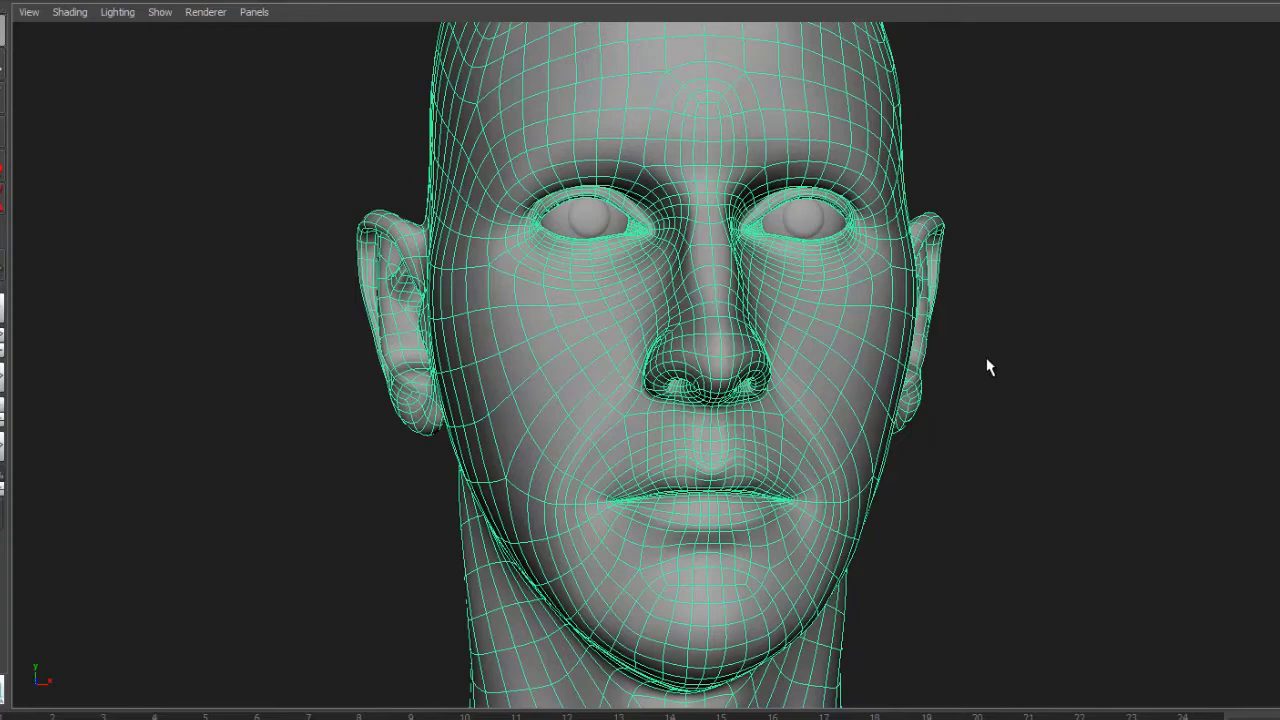
{"action": "left_click_drag", "start_coordinate": [1000, 365], "coordinate": [1042, 385], "text": "alt"}
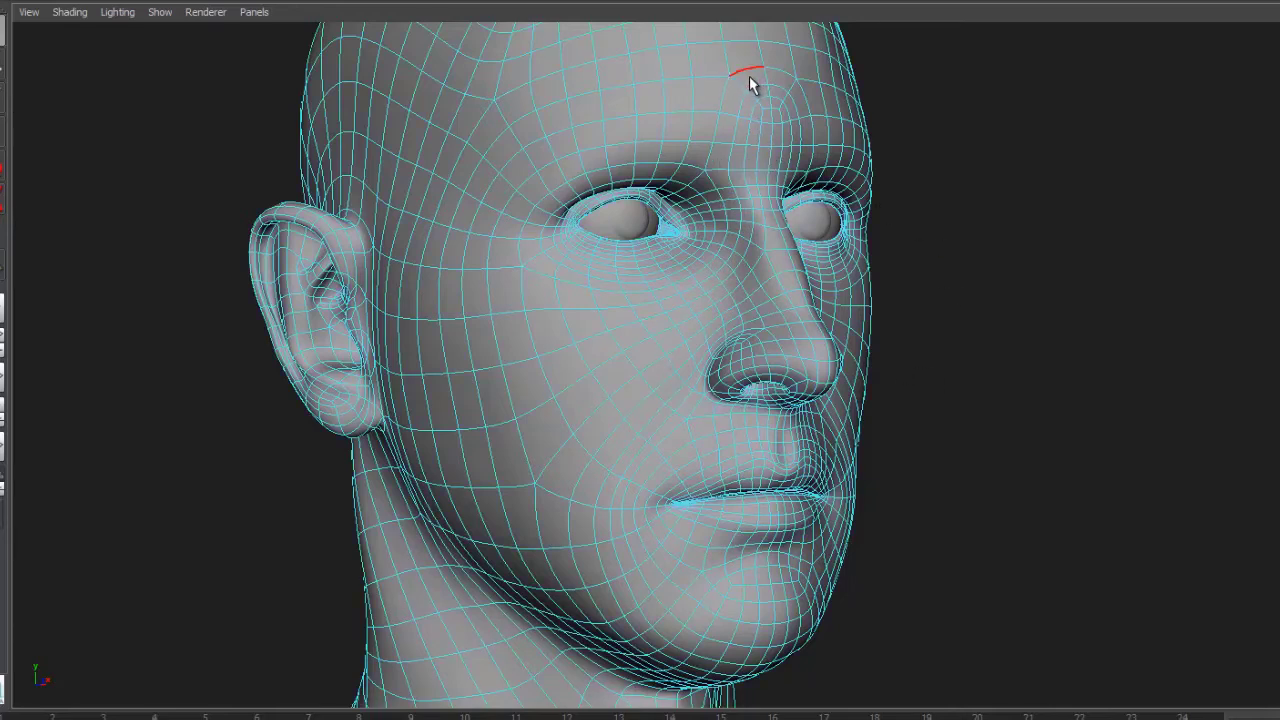
Step: Select the face loop arching between the brows and under the eyes, followed by the inner loop beside the nose bridge, and clear the selection
{"action": "double_click", "coordinate": [778, 115]}
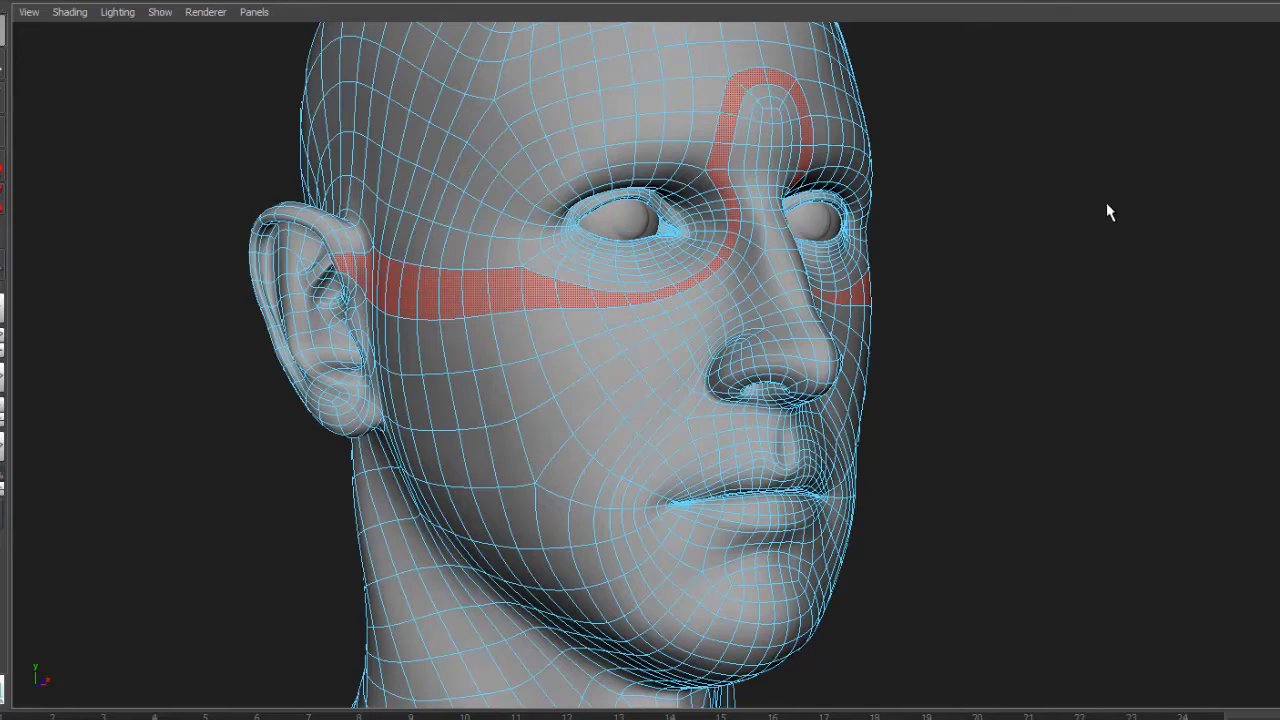
{"action": "left_click_drag", "start_coordinate": [1110, 222], "coordinate": [1024, 265], "text": "alt"}
{"action": "left_click", "coordinate": [735, 135]}
{"action": "double_click", "coordinate": [745, 135]}
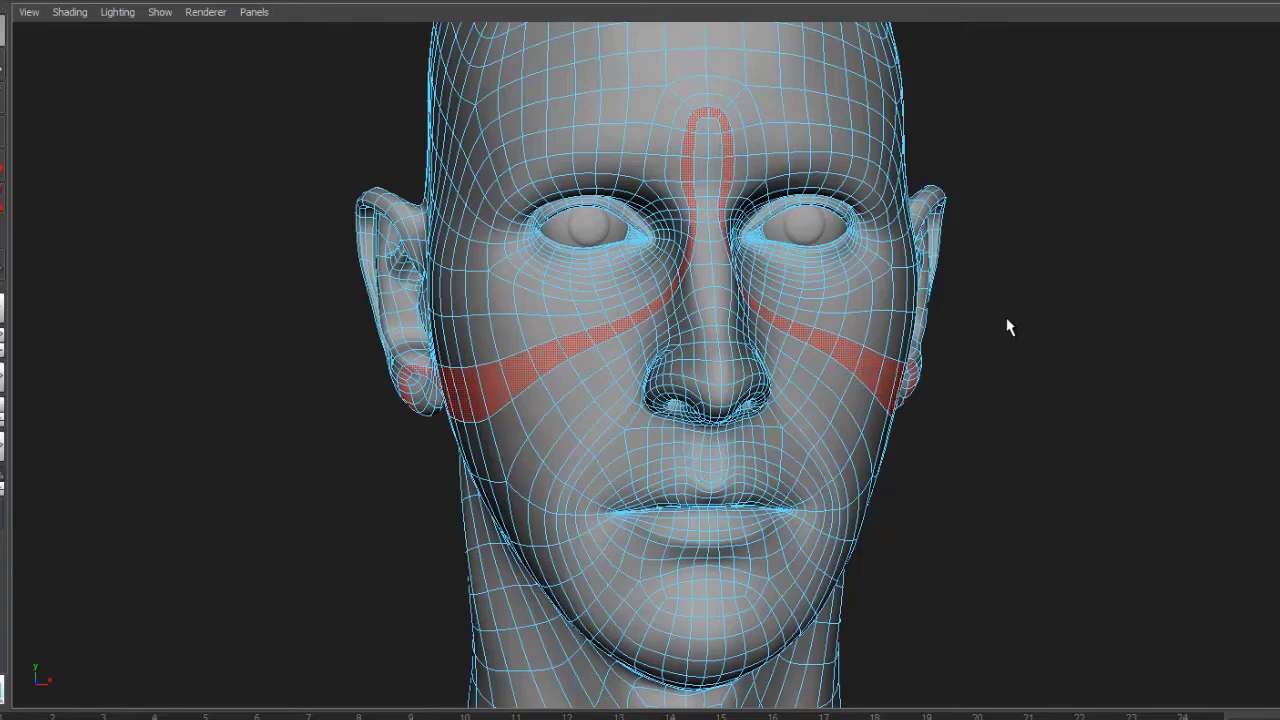
{"action": "left_click", "coordinate": [1051, 301]}
Step: Examine the male head's edge flow between the brows and around the nose, mouth and cheek
{"action": "left_click_drag", "start_coordinate": [1008, 223], "coordinate": [998, 299], "text": "alt"}
{"action": "left_click", "coordinate": [712, 150]}
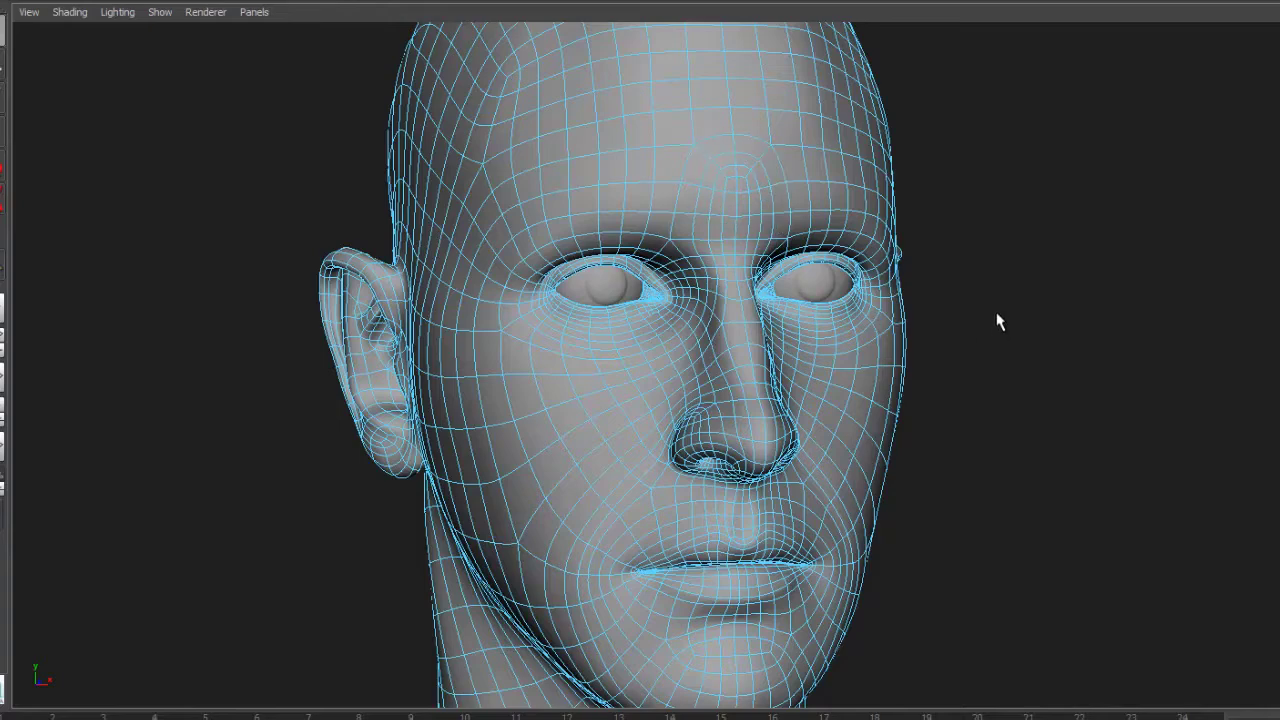
{"action": "left_click_drag", "start_coordinate": [1000, 322], "coordinate": [991, 317], "text": "alt"}
{"action": "left_click_drag", "start_coordinate": [1043, 363], "coordinate": [1056, 332], "text": "alt"}
{"action": "left_click_drag", "start_coordinate": [784, 346], "coordinate": [834, 362], "text": "alt"}
{"action": "right_click_drag", "start_coordinate": [834, 362], "coordinate": [905, 370], "text": "alt"}
{"action": "middle_click_drag", "start_coordinate": [905, 370], "coordinate": [857, 309], "text": "alt"}
{"action": "left_click_drag", "start_coordinate": [857, 309], "coordinate": [818, 342], "text": "alt"}
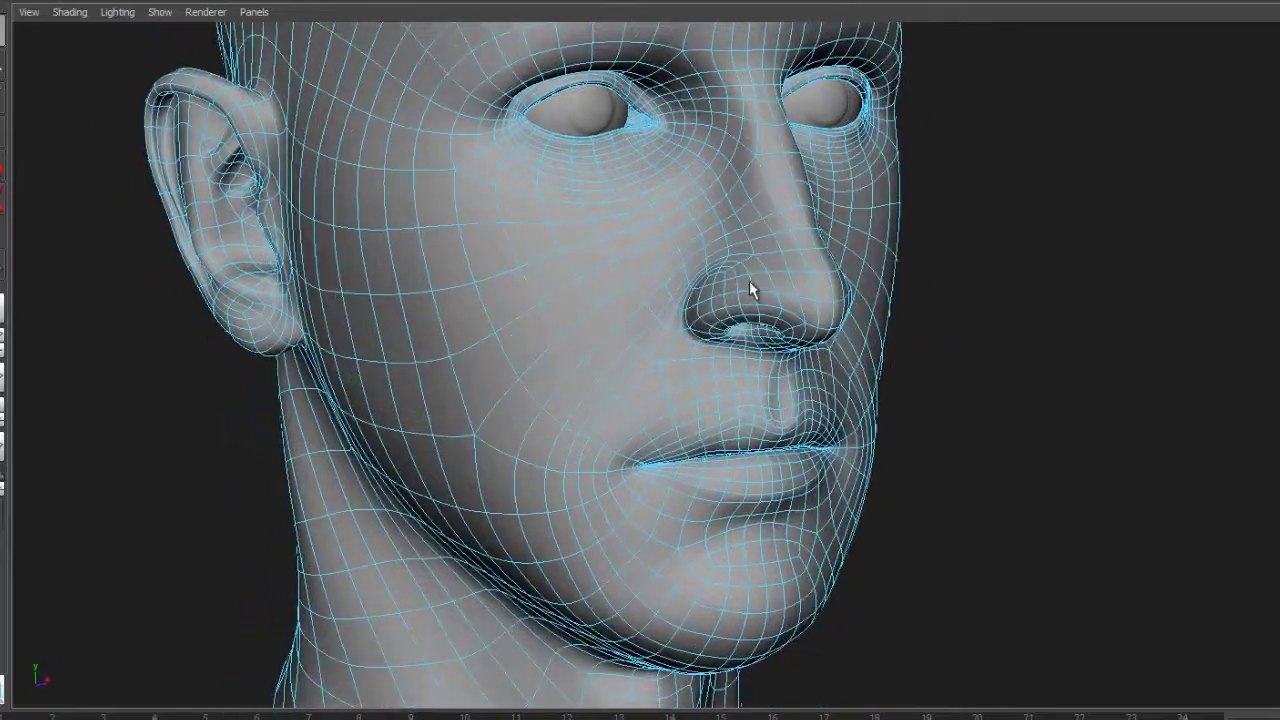
Step: Select the male head's face loop from the nose bridge along the nasolabial fold to below the chin, and view it in profile
{"action": "left_click_drag", "start_coordinate": [1087, 368], "coordinate": [912, 374], "text": "alt"}
{"action": "left_click", "coordinate": [758, 352]}
{"action": "left_click", "coordinate": [748, 352]}
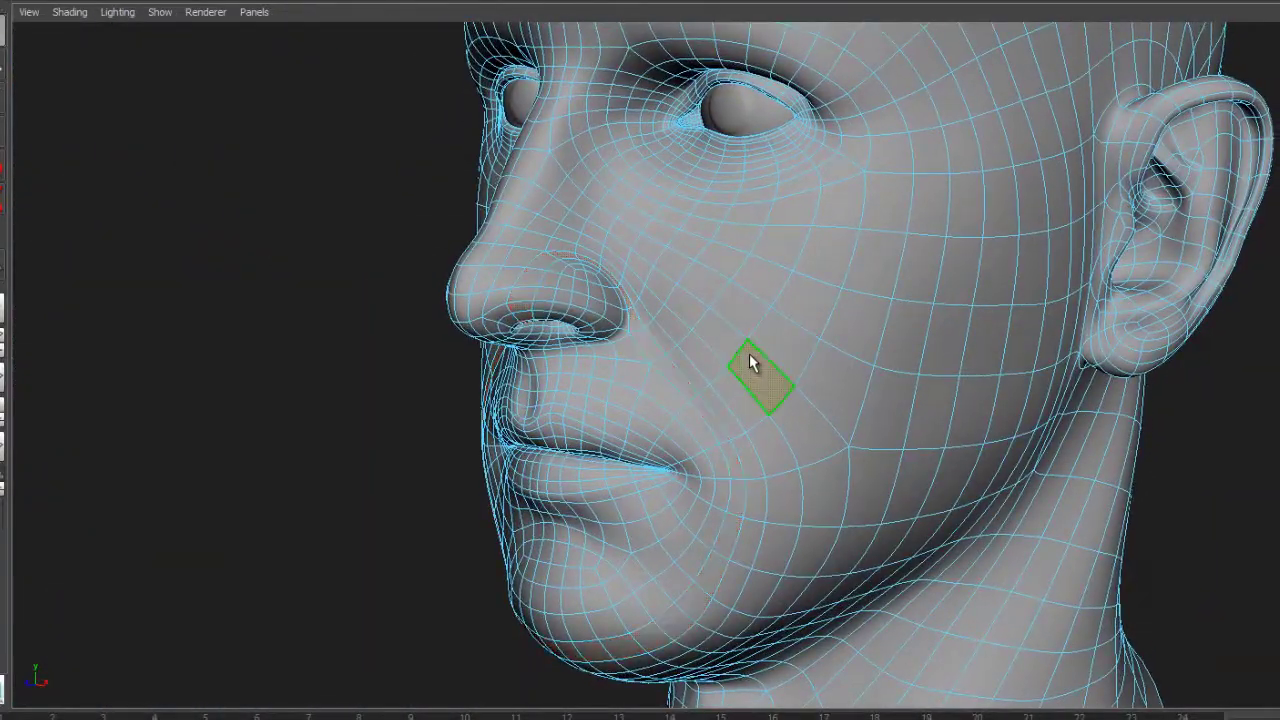
{"action": "double_click", "coordinate": [730, 335], "text": "shift"}
{"action": "left_click_drag", "start_coordinate": [400, 451], "coordinate": [346, 317], "text": "alt"}
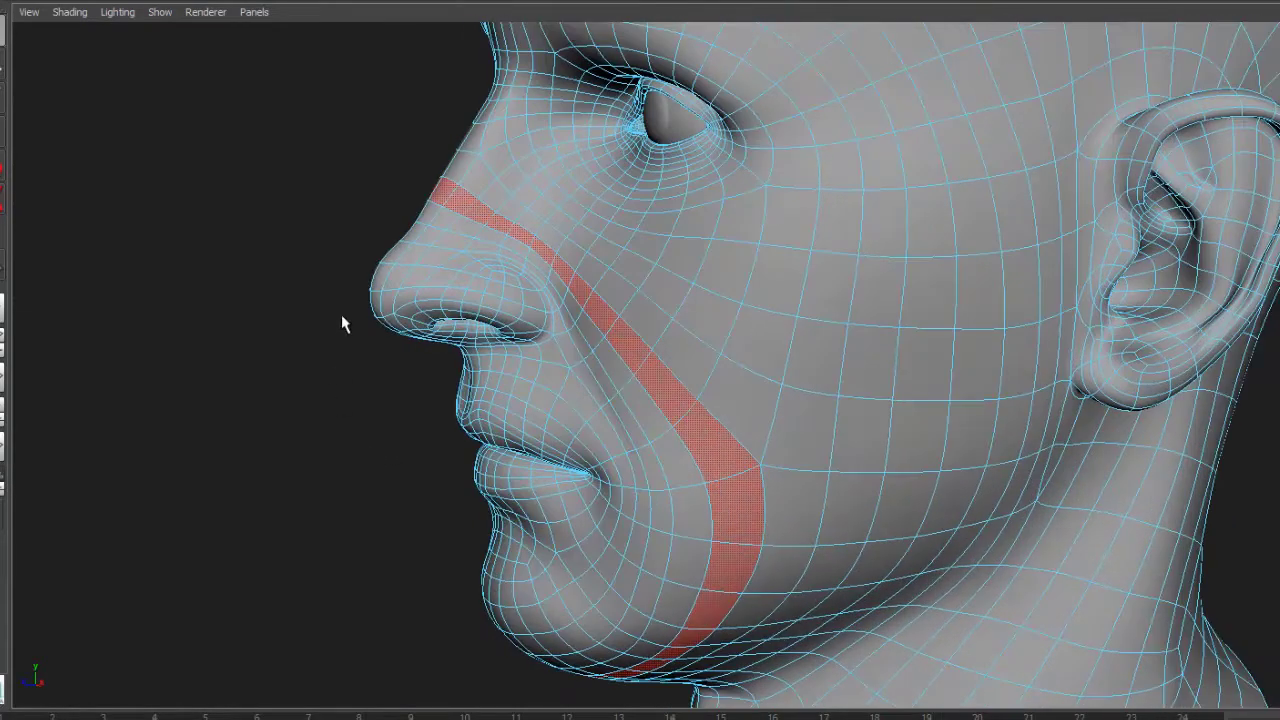
Step: Replace the selection with the face loop crossing the forehead and passing in front of the ears under the jaw, viewing both sides
{"action": "left_click", "coordinate": [440, 195]}
{"action": "left_click_drag", "start_coordinate": [265, 410], "coordinate": [582, 150], "text": "alt"}
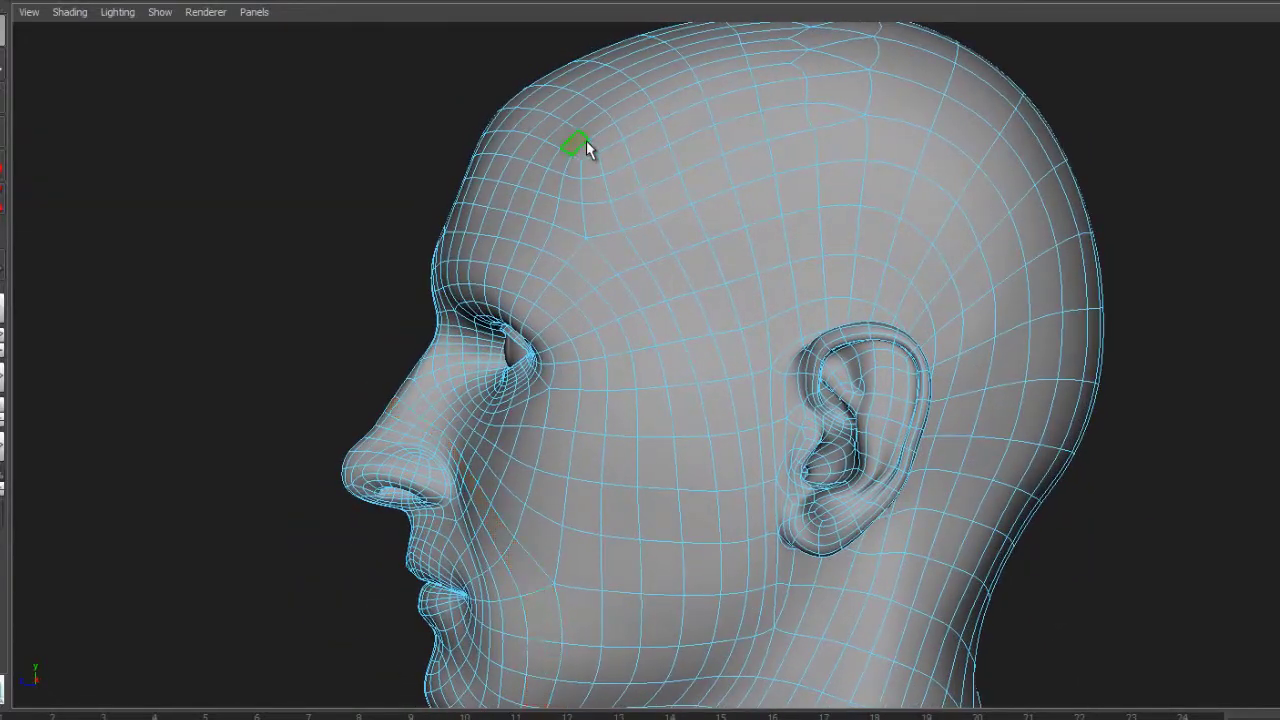
{"action": "double_click", "coordinate": [584, 148]}
{"action": "left_click_drag", "start_coordinate": [821, 176], "coordinate": [614, 260], "text": "alt"}
{"action": "left_click", "coordinate": [604, 250]}
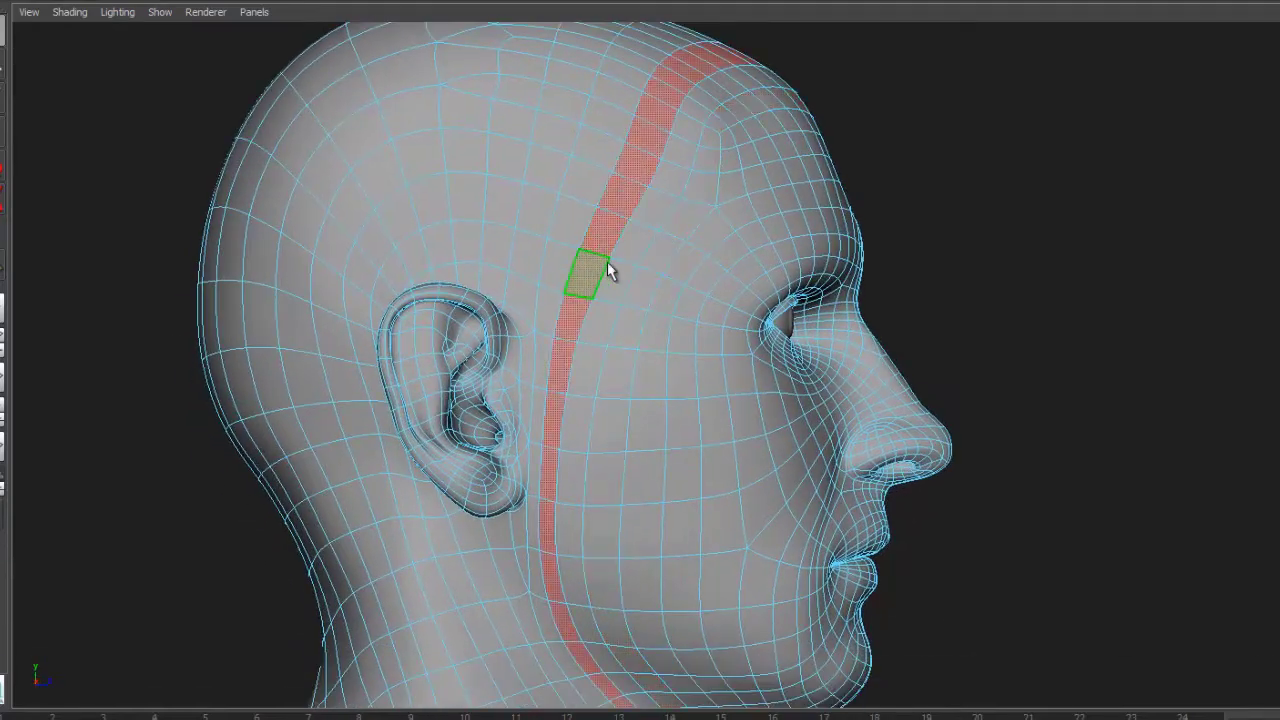
{"action": "left_click_drag", "start_coordinate": [1020, 266], "coordinate": [675, 290], "text": "alt"}
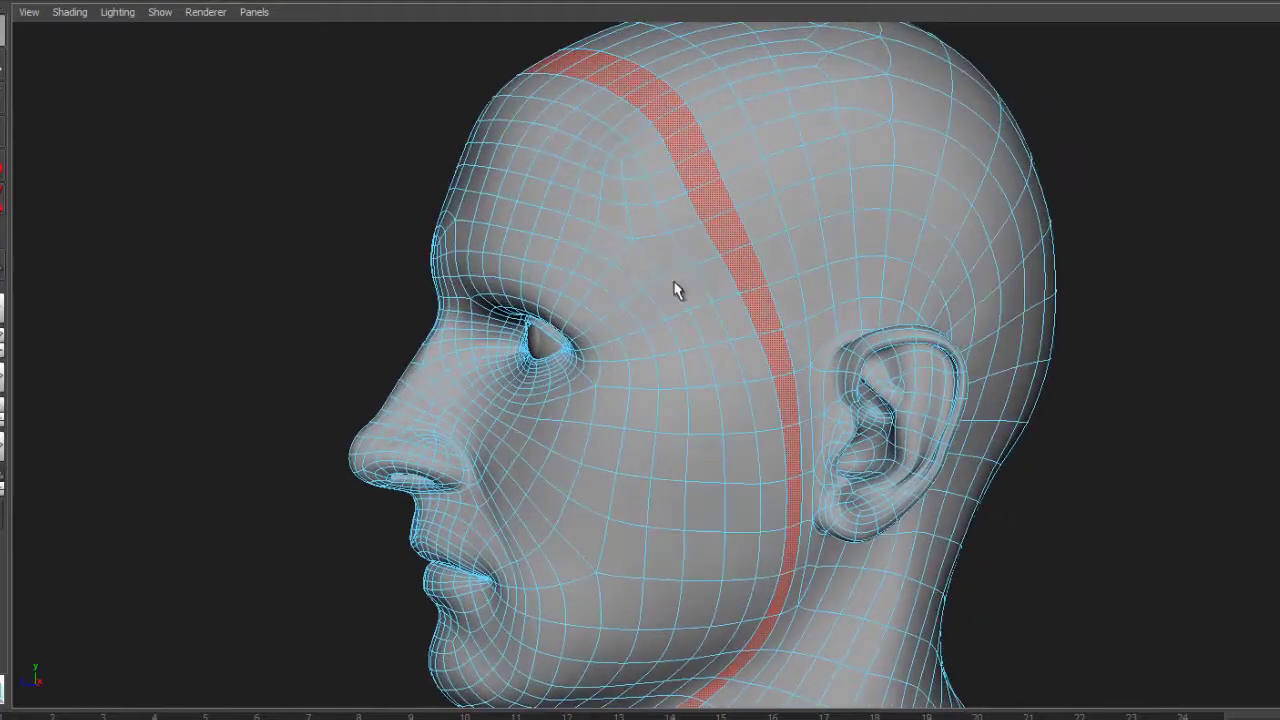
Step: Select the neighbouring face loop that bends from the upper forehead across the temple and down the cheek below the jaw
{"action": "left_click", "coordinate": [622, 150]}
{"action": "double_click", "coordinate": [636, 188], "text": "shift"}
{"action": "left_click_drag", "start_coordinate": [221, 349], "coordinate": [564, 334], "text": "alt"}
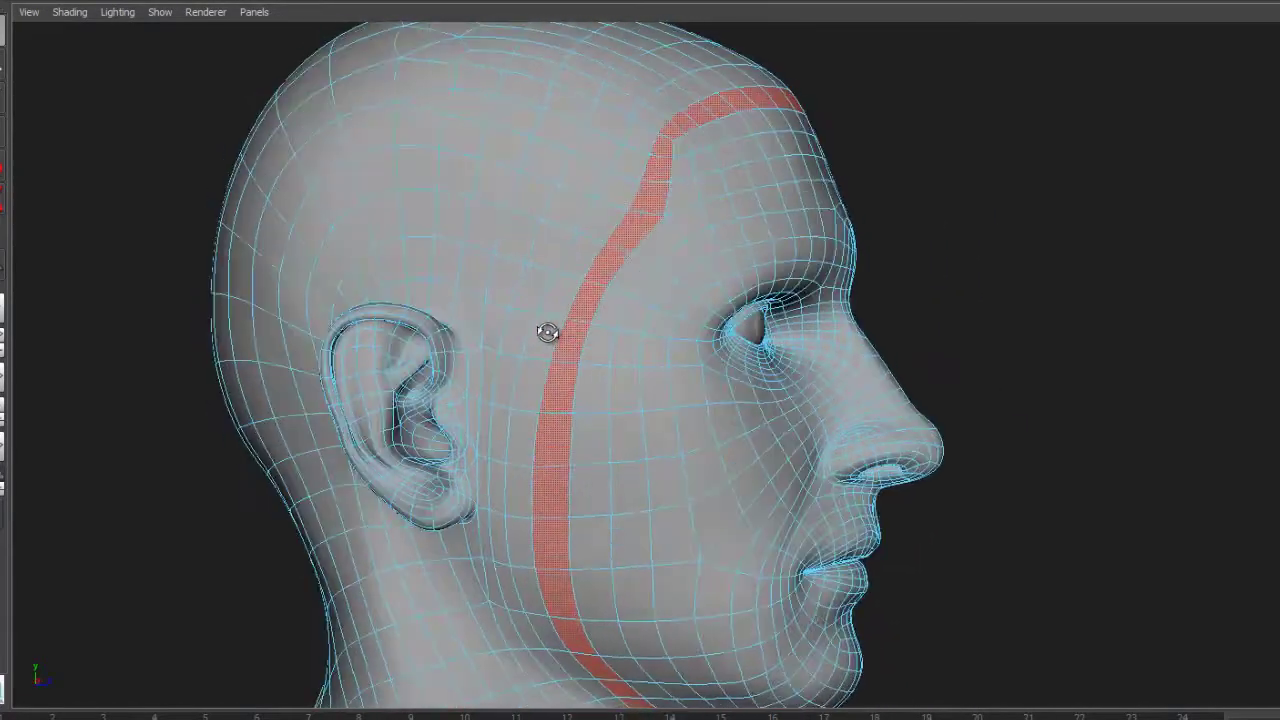
Step: Select the closed face loop around the eye socket, running under the brow and beneath the eye, and frame it up close
{"action": "left_click_drag", "start_coordinate": [540, 332], "coordinate": [452, 323], "text": "alt"}
{"action": "right_click_drag", "start_coordinate": [452, 323], "coordinate": [971, 283], "text": "alt"}
{"action": "middle_click_drag", "start_coordinate": [930, 258], "coordinate": [920, 306], "text": "alt"}
{"action": "left_click_drag", "start_coordinate": [806, 307], "coordinate": [787, 254], "text": "alt"}
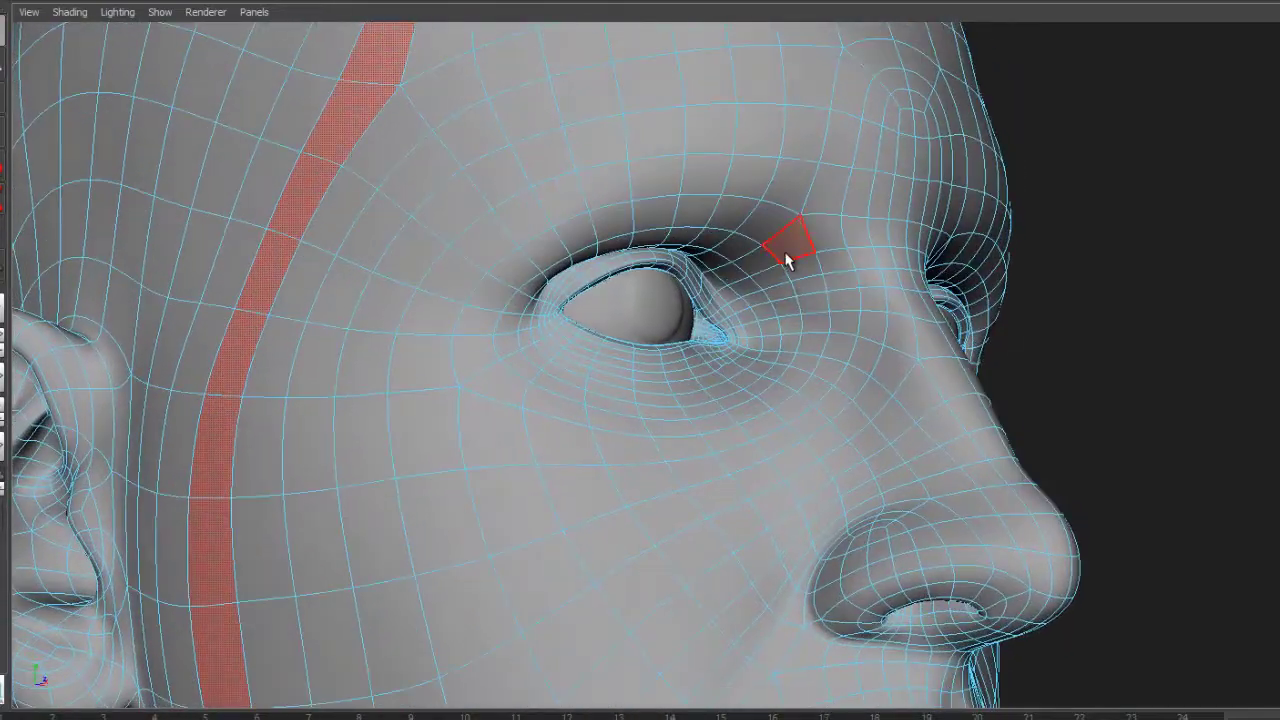
{"action": "left_click", "coordinate": [787, 253]}
{"action": "double_click", "coordinate": [806, 270]}
{"action": "left_click", "coordinate": [788, 252]}
{"action": "double_click", "coordinate": [789, 256]}
{"action": "left_click_drag", "start_coordinate": [938, 301], "coordinate": [894, 306], "text": "alt"}
{"action": "right_click_drag", "start_coordinate": [508, 320], "coordinate": [806, 318], "text": "alt"}
{"action": "key", "text": "f"}
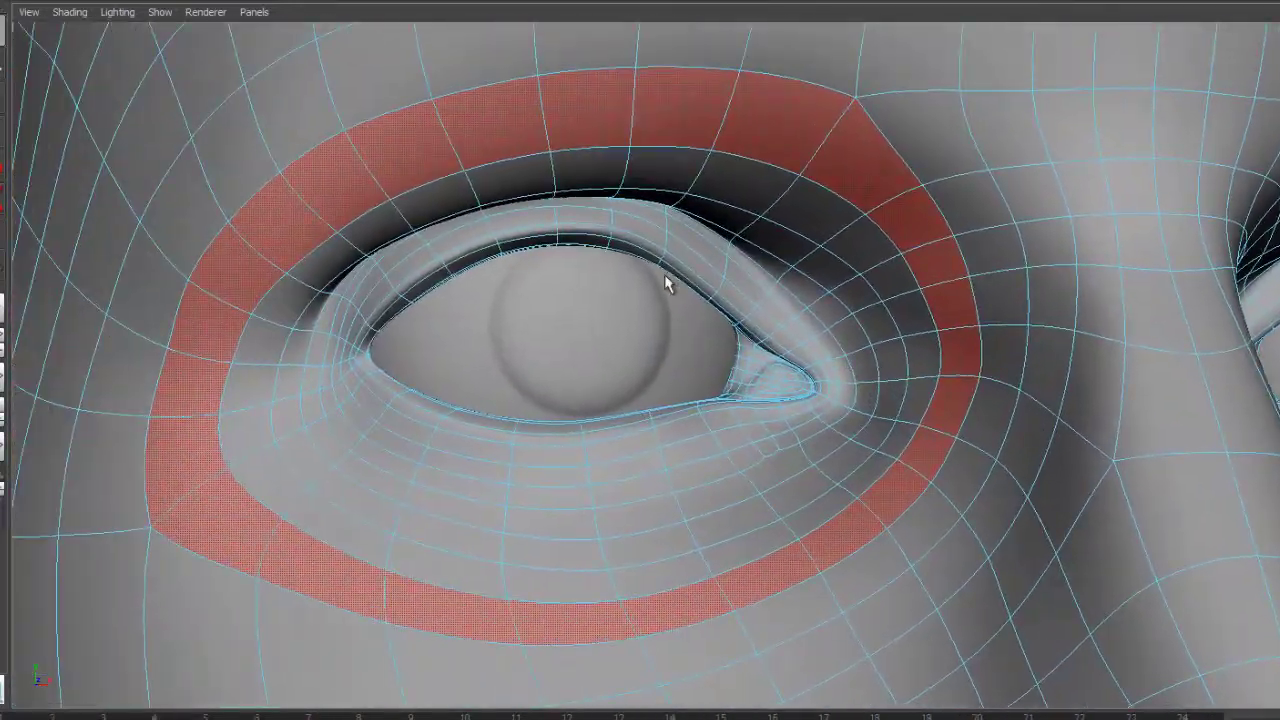
Step: Select the thin face loop along the eyelid rim and inspect how it wraps around the inner eye corner
{"action": "left_click", "coordinate": [645, 250]}
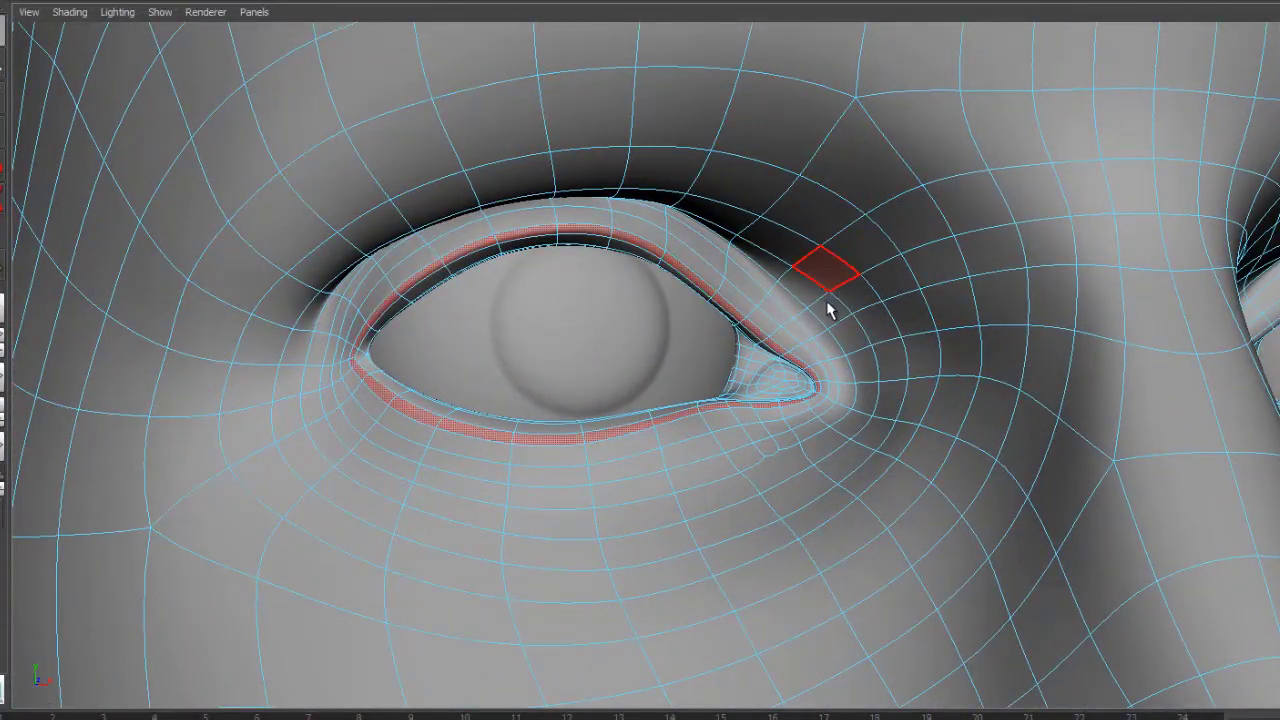
{"action": "left_click_drag", "start_coordinate": [829, 304], "coordinate": [1030, 245], "text": "alt"}
{"action": "middle_click_drag", "start_coordinate": [1058, 235], "coordinate": [752, 258], "text": "alt"}
{"action": "right_click_drag", "start_coordinate": [748, 264], "coordinate": [966, 289], "text": "alt"}
{"action": "middle_click_drag", "start_coordinate": [818, 252], "coordinate": [967, 382], "text": "alt"}
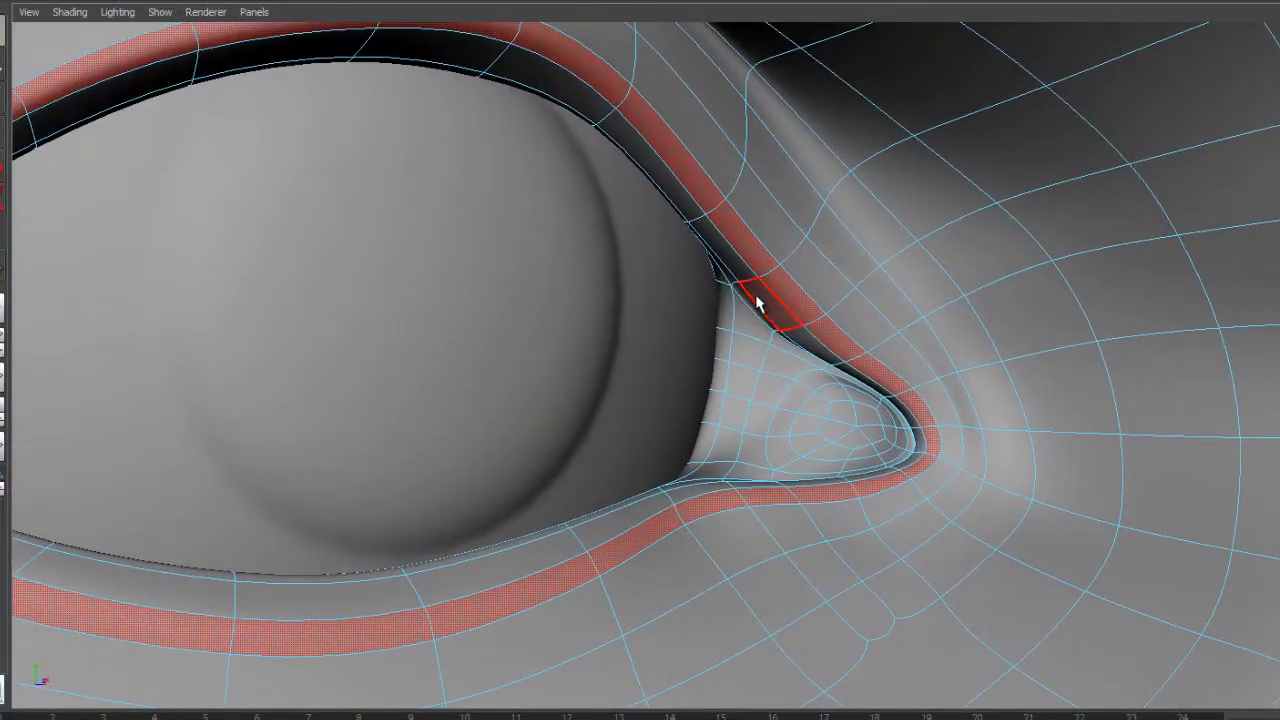
{"action": "left_click_drag", "start_coordinate": [994, 320], "coordinate": [757, 350], "text": "alt"}
{"action": "middle_click_drag", "start_coordinate": [1080, 308], "coordinate": [768, 300], "text": "alt"}
{"action": "left_click_drag", "start_coordinate": [870, 314], "coordinate": [768, 308], "text": "alt"}
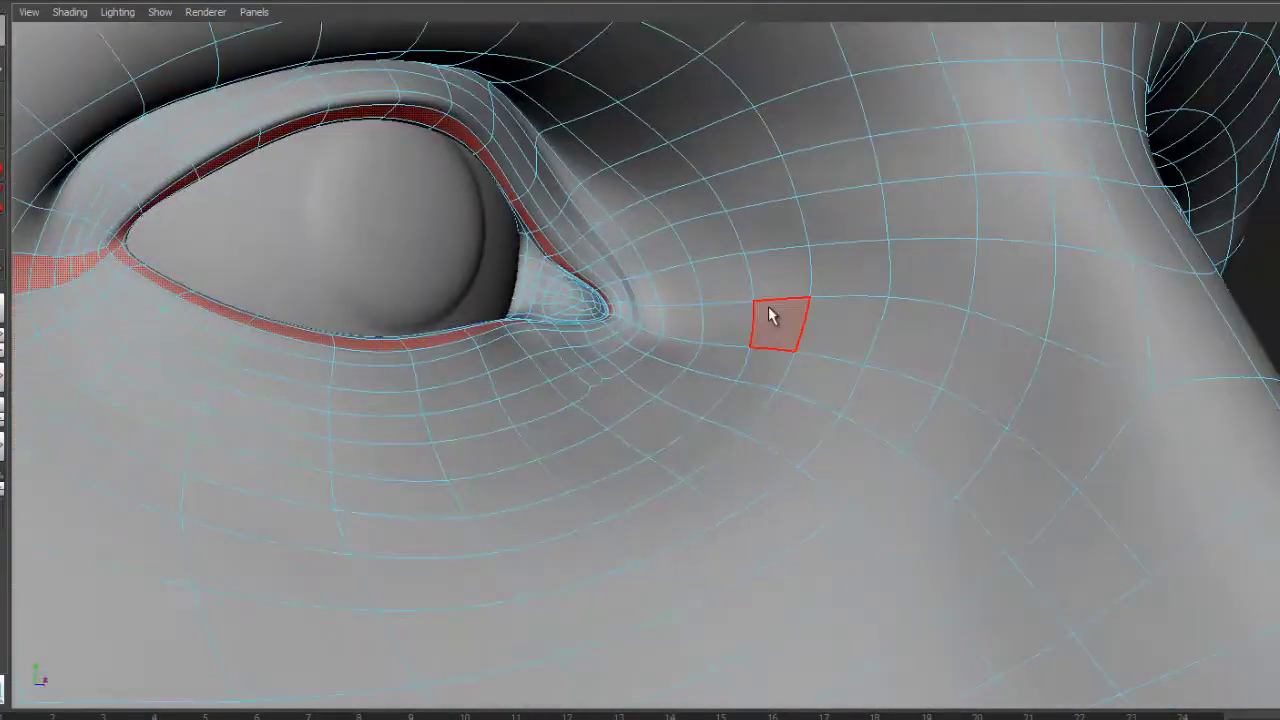
Step: Clear the face selection and examine the edge flow of the eyes, nose and mouth from the front and from below
{"action": "right_click_drag", "start_coordinate": [850, 322], "coordinate": [892, 196], "text": "alt"}
{"action": "left_click", "coordinate": [1131, 358]}
{"action": "left_click_drag", "start_coordinate": [1131, 358], "coordinate": [1038, 368], "text": "alt"}
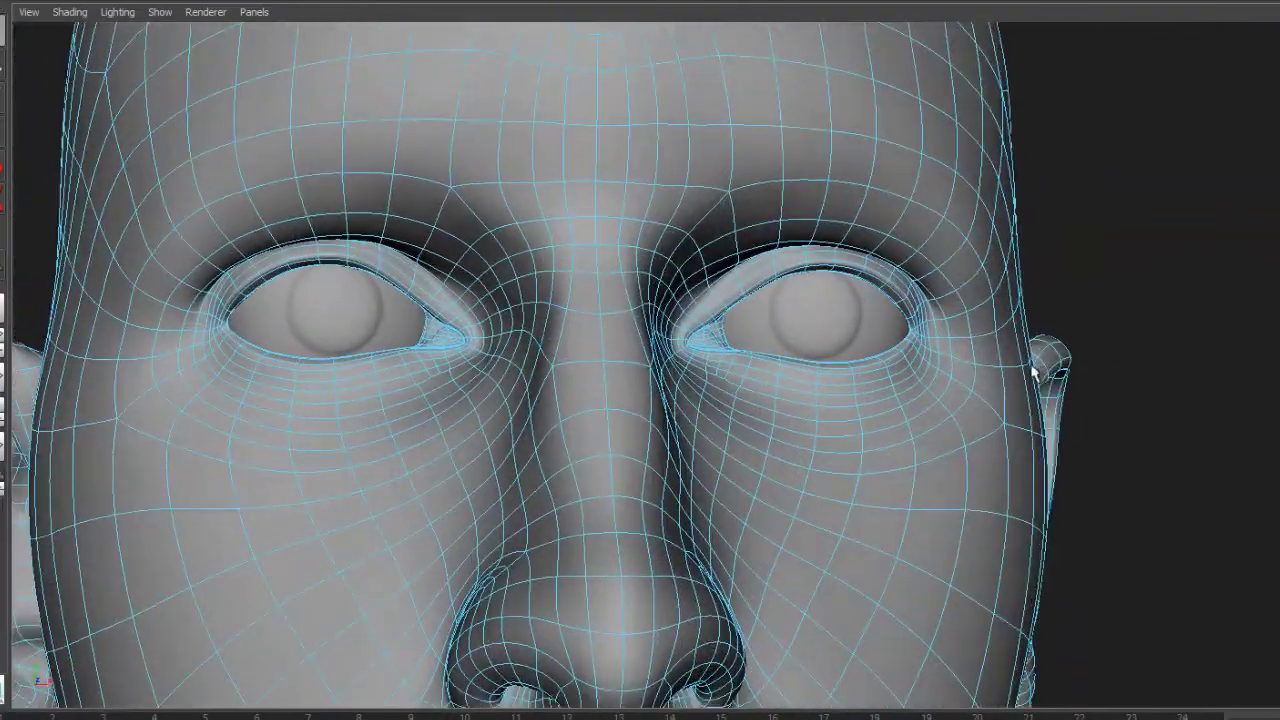
{"action": "middle_click_drag", "start_coordinate": [1064, 376], "coordinate": [1114, 338], "text": "alt"}
{"action": "scroll", "coordinate": [1117, 345], "scroll_direction": "down", "scroll_amount": 3}
{"action": "left_click_drag", "start_coordinate": [1060, 354], "coordinate": [768, 342], "text": "alt"}
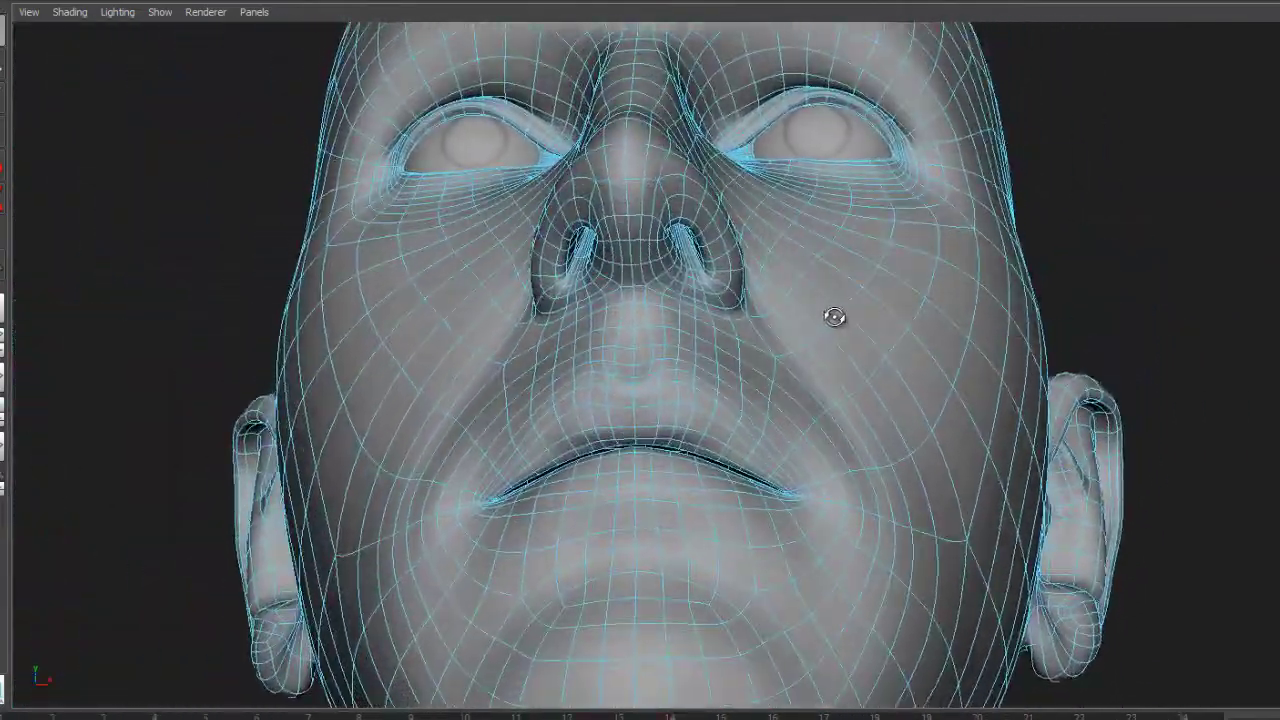
{"action": "left_click_drag", "start_coordinate": [955, 330], "coordinate": [706, 428], "text": "alt"}
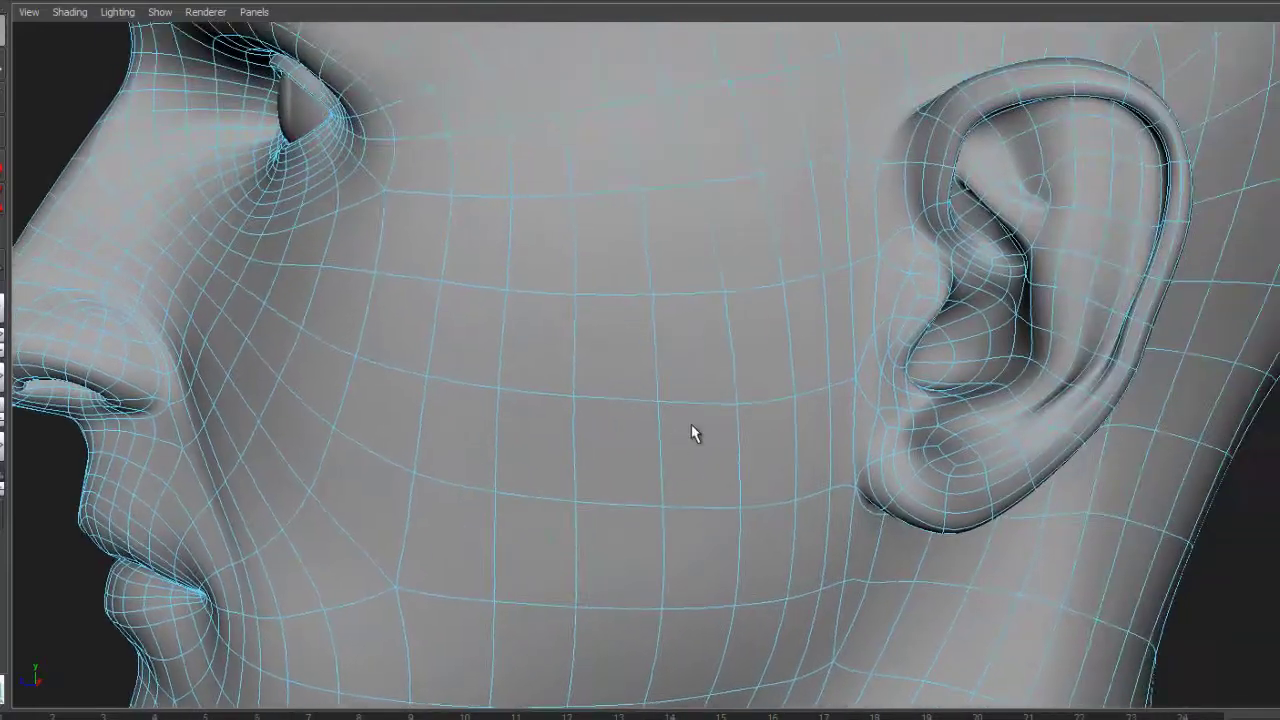
Step: Examine the topology of the ear and its connection to the head from the side, from behind and at a distance
{"action": "right_click_drag", "start_coordinate": [1040, 335], "coordinate": [800, 346], "text": "alt"}
{"action": "left_click_drag", "start_coordinate": [800, 346], "coordinate": [663, 391], "text": "alt"}
{"action": "right_click_drag", "start_coordinate": [663, 391], "coordinate": [931, 320], "text": "alt"}
{"action": "left_click_drag", "start_coordinate": [931, 320], "coordinate": [799, 356], "text": "alt"}
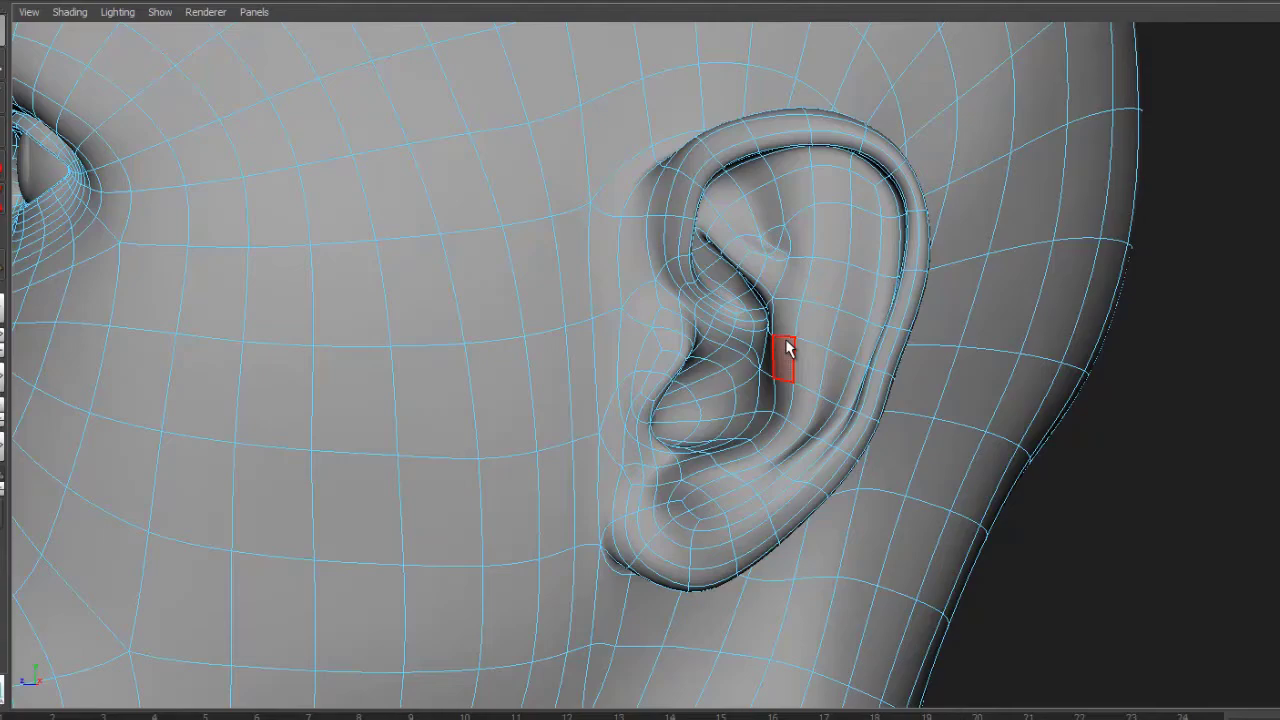
{"action": "right_click_drag", "start_coordinate": [788, 372], "coordinate": [677, 420], "text": "alt"}
{"action": "left_click_drag", "start_coordinate": [677, 420], "coordinate": [573, 416], "text": "alt"}
{"action": "left_click_drag", "start_coordinate": [583, 352], "coordinate": [523, 346], "text": "alt"}
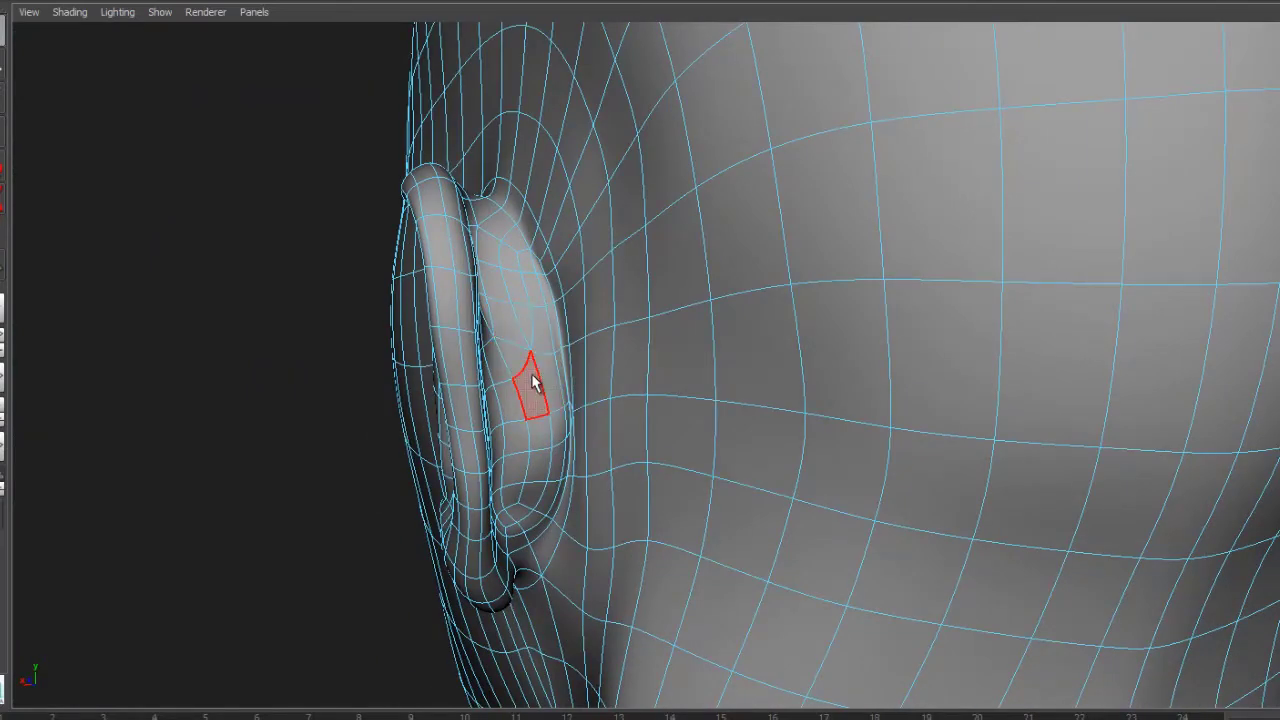
{"action": "left_click_drag", "start_coordinate": [534, 374], "coordinate": [687, 264], "text": "alt"}
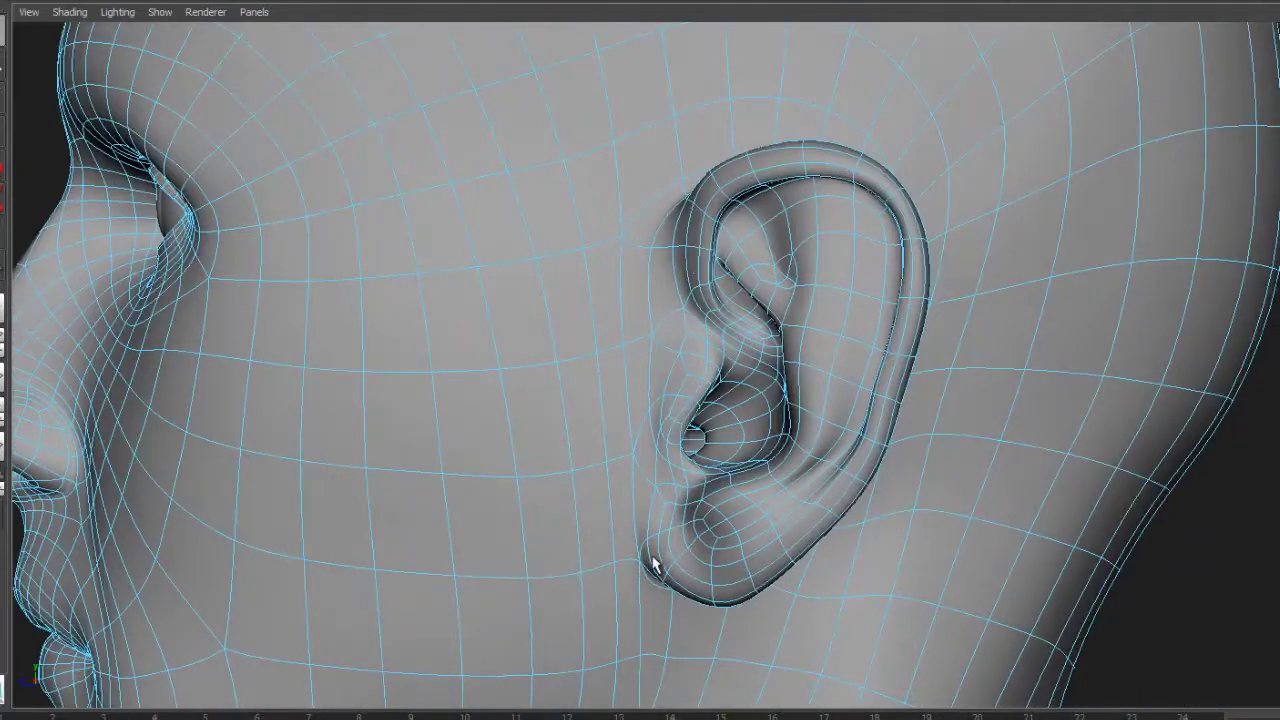
{"action": "left_click_drag", "start_coordinate": [745, 546], "coordinate": [822, 539], "text": "alt"}
{"action": "right_click_drag", "start_coordinate": [822, 539], "coordinate": [536, 460], "text": "alt"}
{"action": "middle_click_drag", "start_coordinate": [630, 453], "coordinate": [741, 389], "text": "alt"}
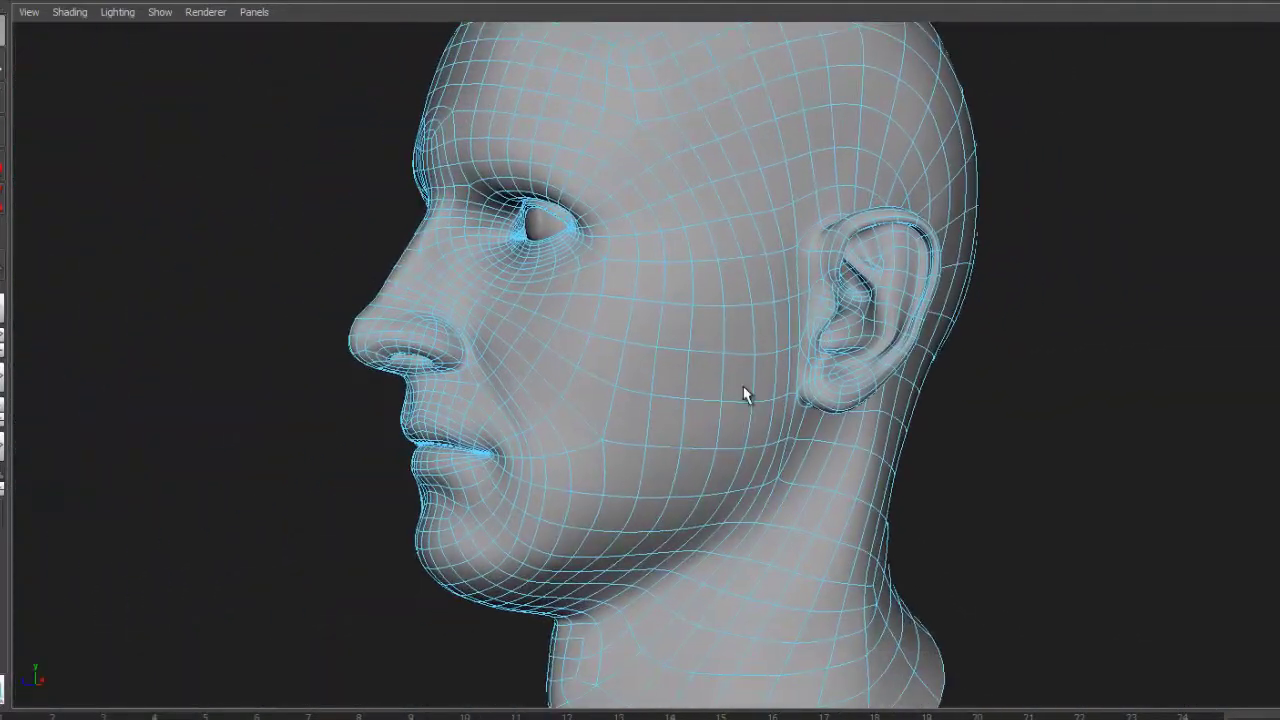
{"action": "left_click_drag", "start_coordinate": [741, 389], "coordinate": [826, 392], "text": "alt"}
Step: Select the whole head mesh and examine its wireframe around the ear, in profile and from a three-quarter angle
{"action": "left_click", "coordinate": [951, 308]}
{"action": "left_click_drag", "start_coordinate": [959, 367], "coordinate": [720, 346], "text": "alt"}
{"action": "scroll", "coordinate": [811, 291], "scroll_direction": "up", "scroll_amount": 6}
{"action": "scroll", "coordinate": [655, 420], "scroll_direction": "up", "scroll_amount": 4}
{"action": "middle_click_drag", "start_coordinate": [654, 420], "coordinate": [726, 366], "text": "alt"}
{"action": "left_click", "coordinate": [708, 367]}
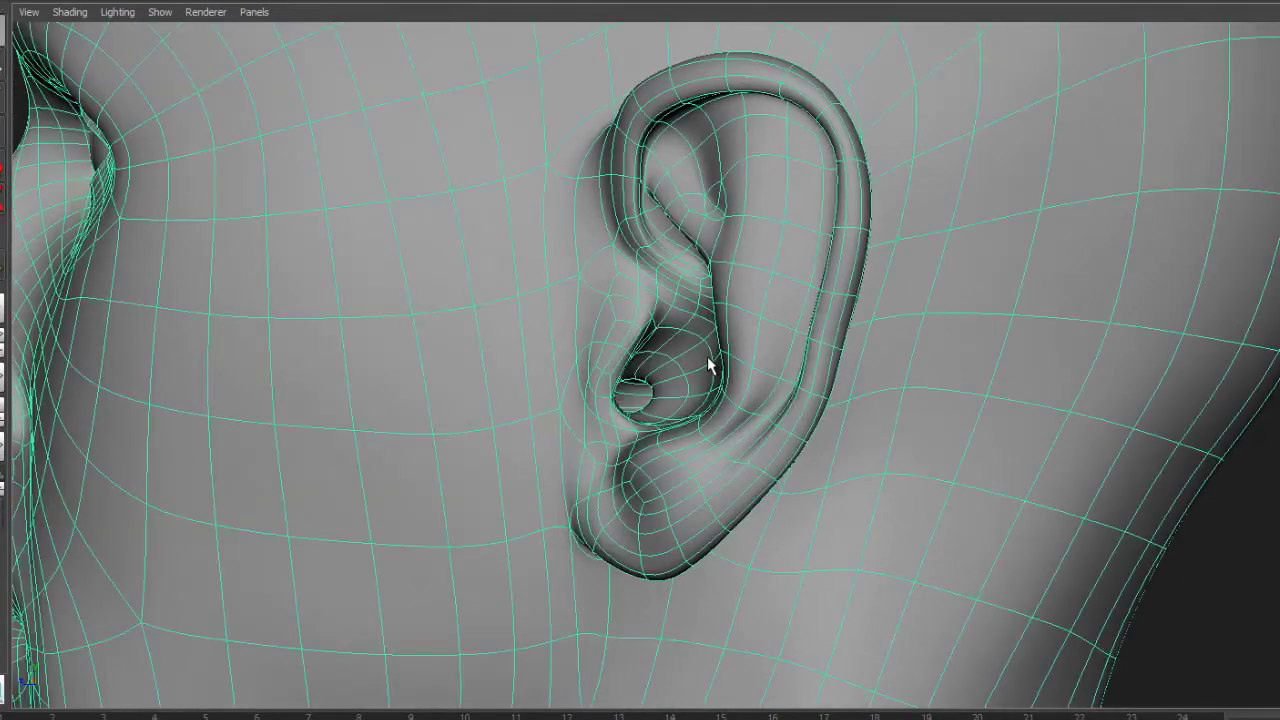
{"action": "left_click_drag", "start_coordinate": [708, 367], "coordinate": [726, 368], "text": "alt"}
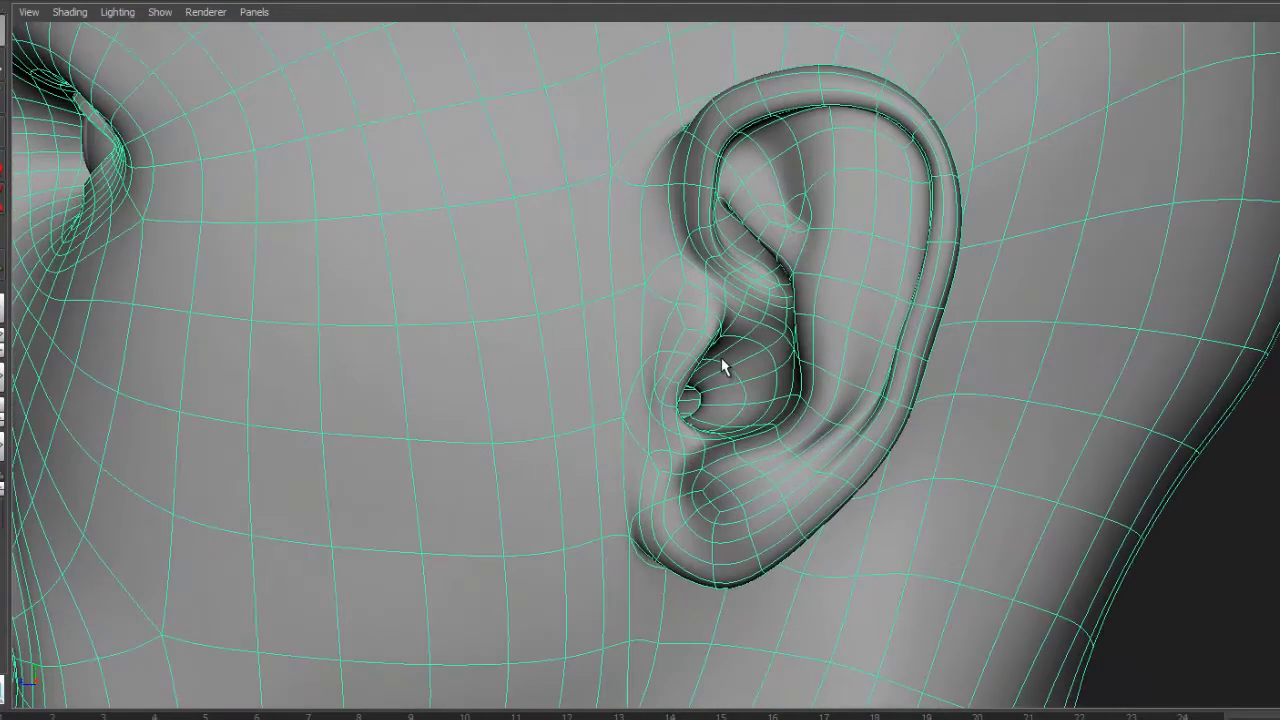
{"action": "right_click_drag", "start_coordinate": [814, 327], "coordinate": [668, 369], "text": "alt"}
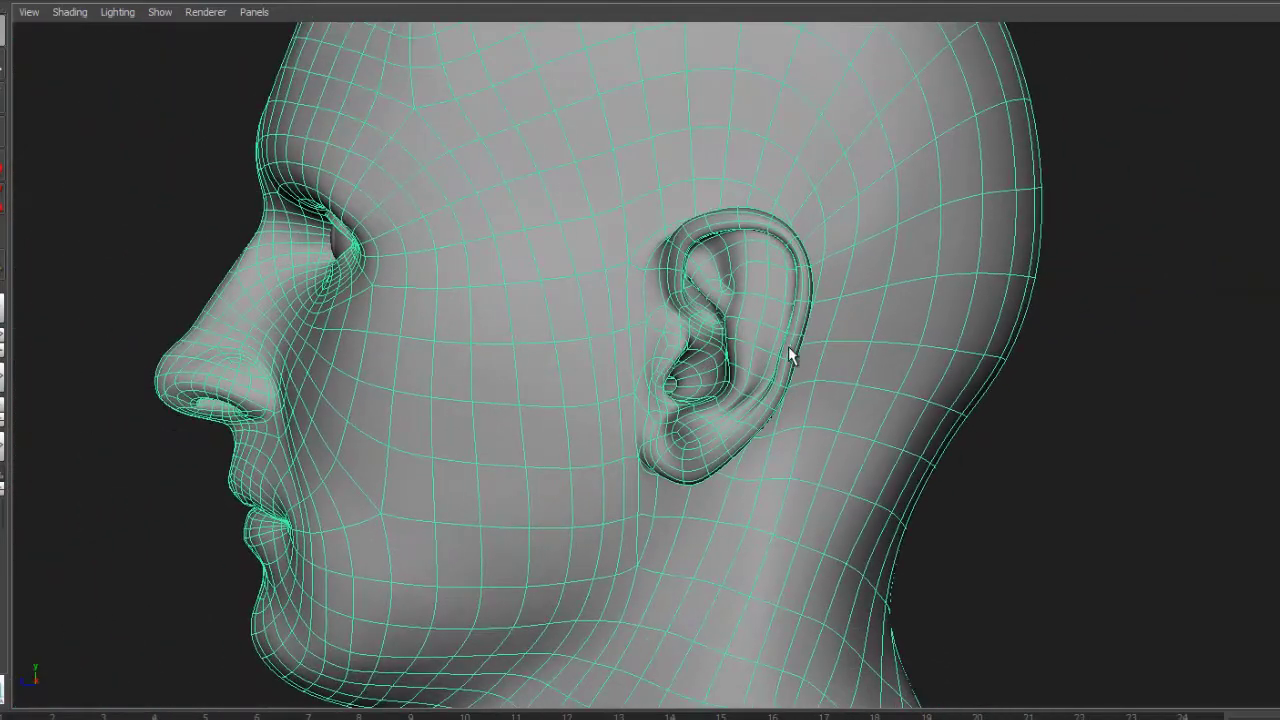
{"action": "left_click_drag", "start_coordinate": [715, 376], "coordinate": [981, 361], "text": "alt"}
{"action": "right_click_drag", "start_coordinate": [872, 349], "coordinate": [748, 337], "text": "alt"}
{"action": "left_click_drag", "start_coordinate": [411, 298], "coordinate": [461, 311], "text": "alt"}
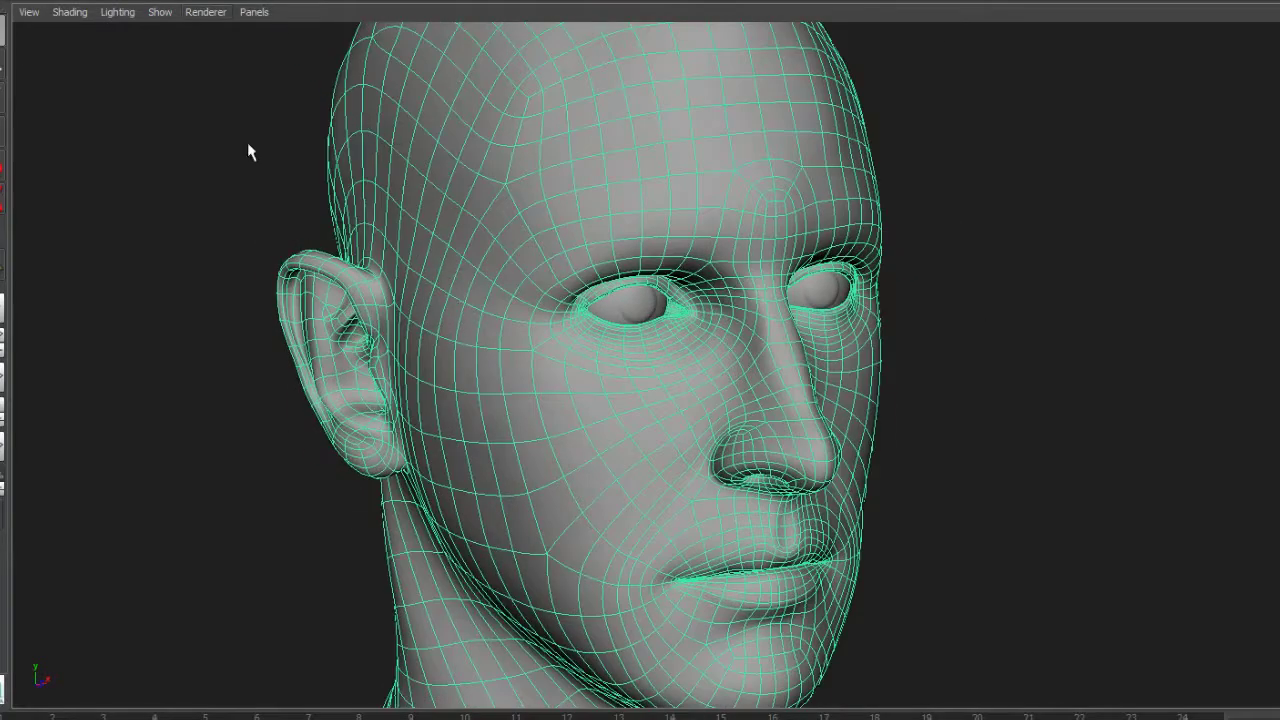
Step: Smooth the selected head mesh, and deselect it to view the shaded surface without the wireframe
{"action": "left_click_drag", "start_coordinate": [389, 190], "coordinate": [376, 102], "text": "alt"}
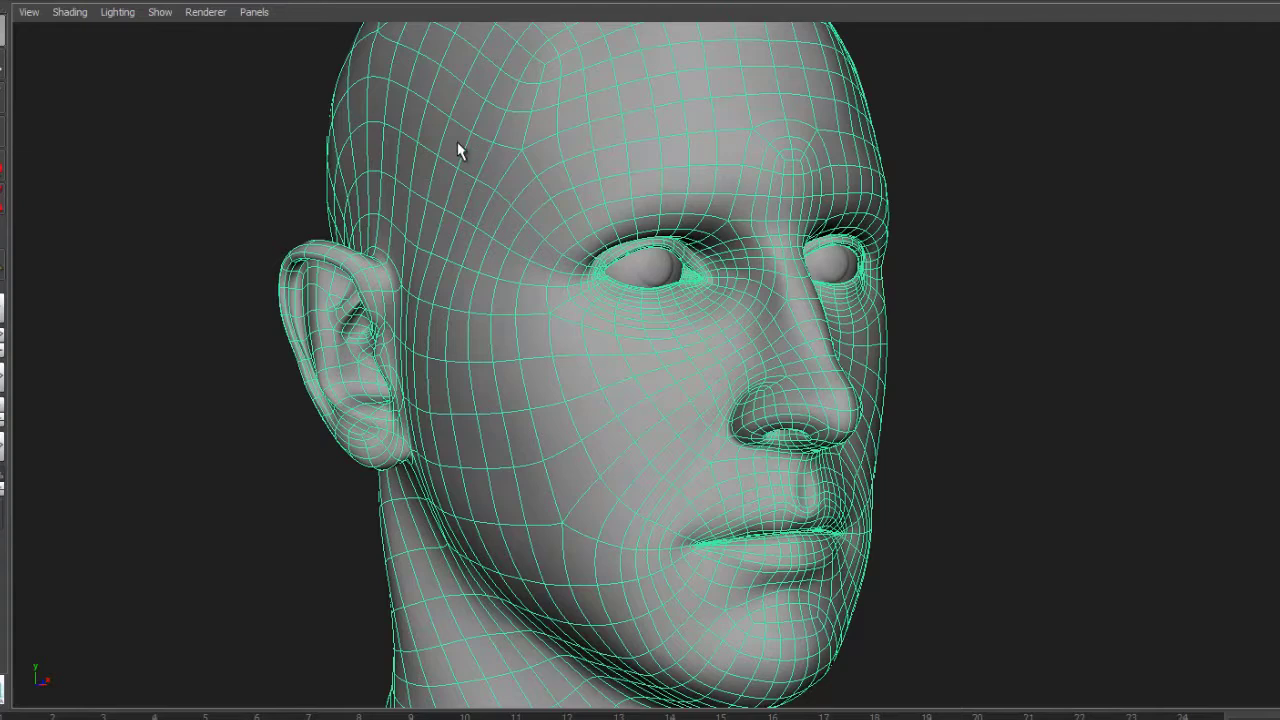
{"action": "left_click", "coordinate": [308, 0]}
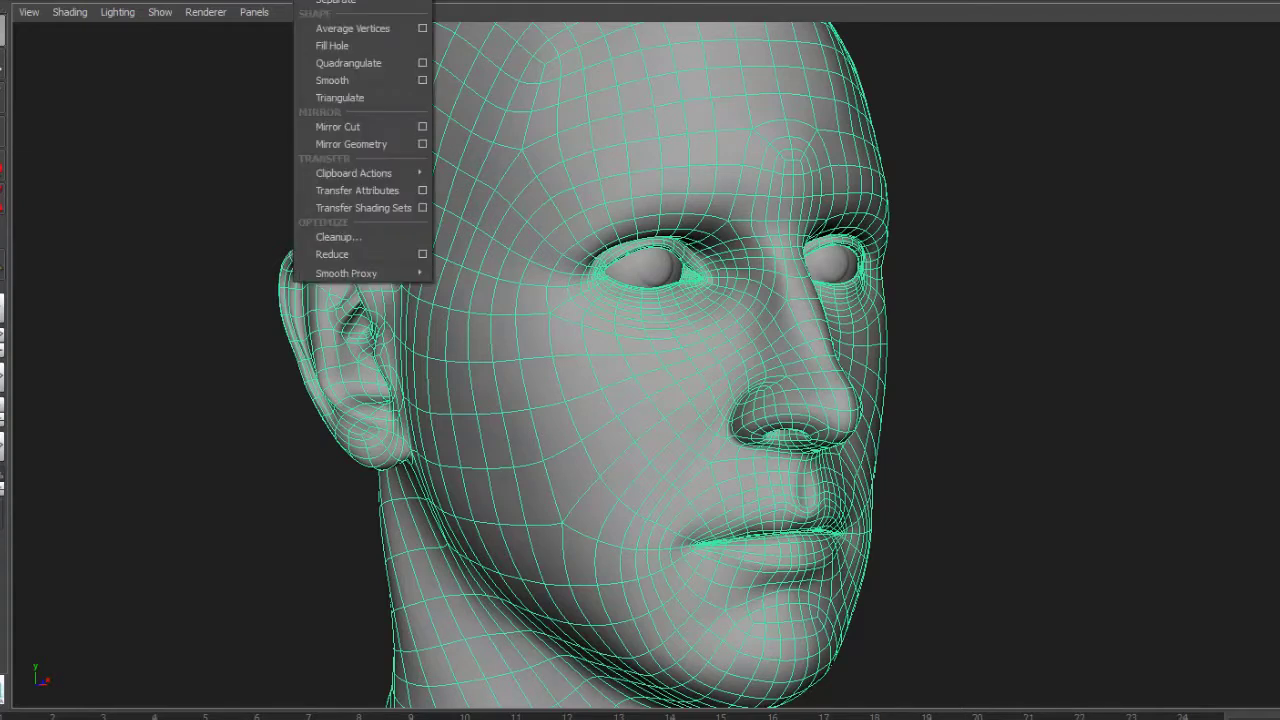
{"action": "left_click", "coordinate": [347, 76]}
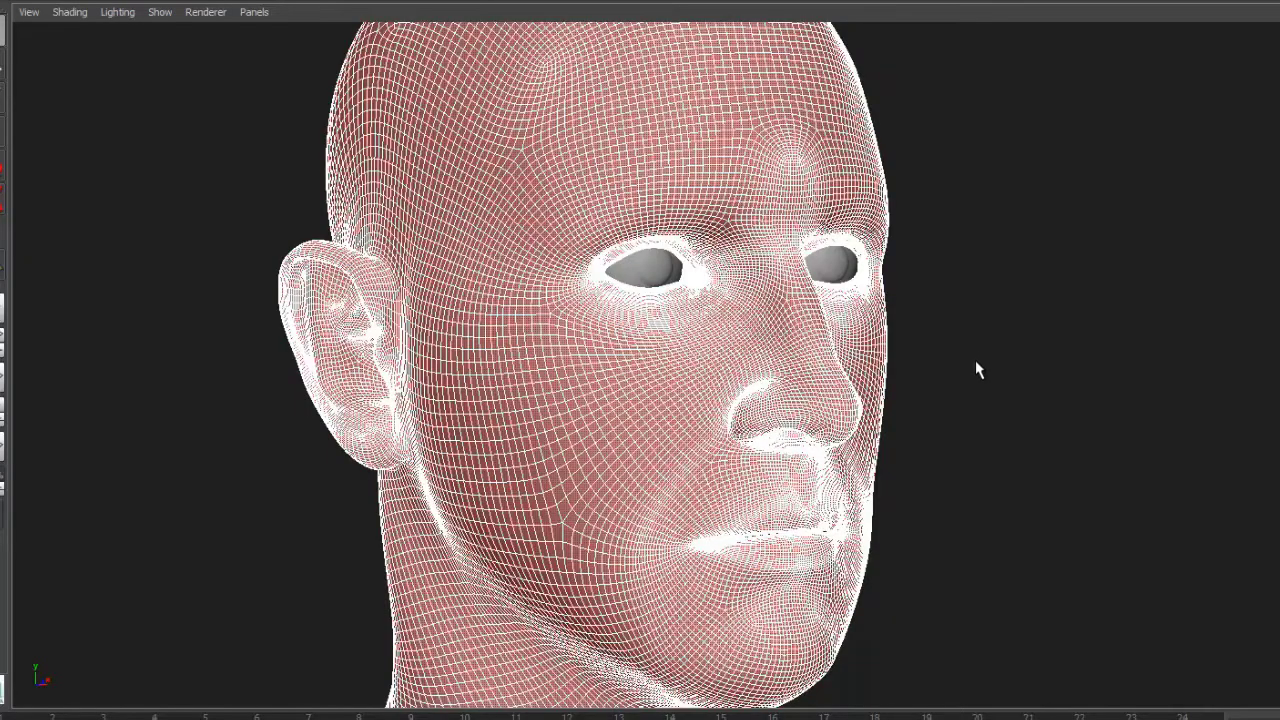
{"action": "left_click", "coordinate": [1003, 356]}
{"action": "left_click_drag", "start_coordinate": [1037, 366], "coordinate": [880, 381], "text": "alt"}
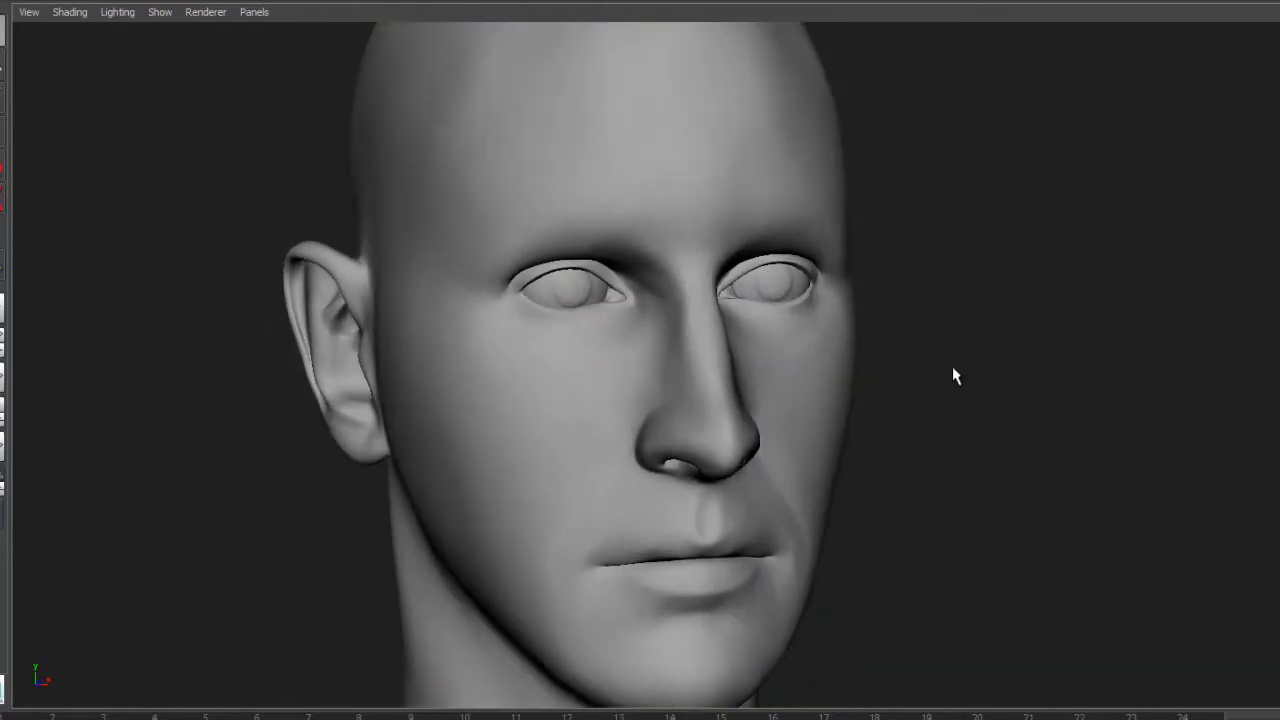
Step: Undo the smoothing and select the original head mesh again
{"action": "key", "text": "z"}
{"action": "key", "text": "z"}
{"action": "key", "text": "z"}
{"action": "key", "text": "shift+z"}
{"action": "key", "text": "shift+z"}
{"action": "key", "text": "shift+z"}
{"action": "left_click", "coordinate": [497, 163]}
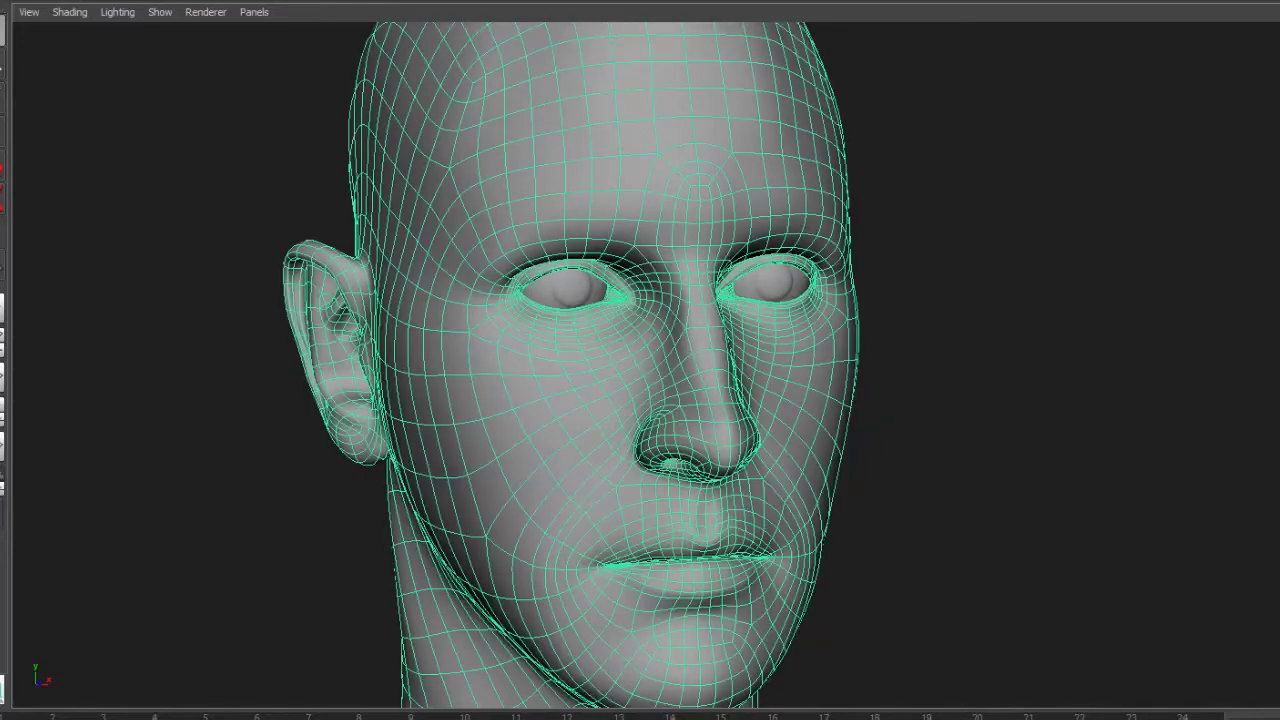
Step: Smooth the head with OpenSubdiv Catmull-Clark at a lower division level, and inspect both the denser wireframe and the shaded surface
{"action": "left_click", "coordinate": [308, 1]}
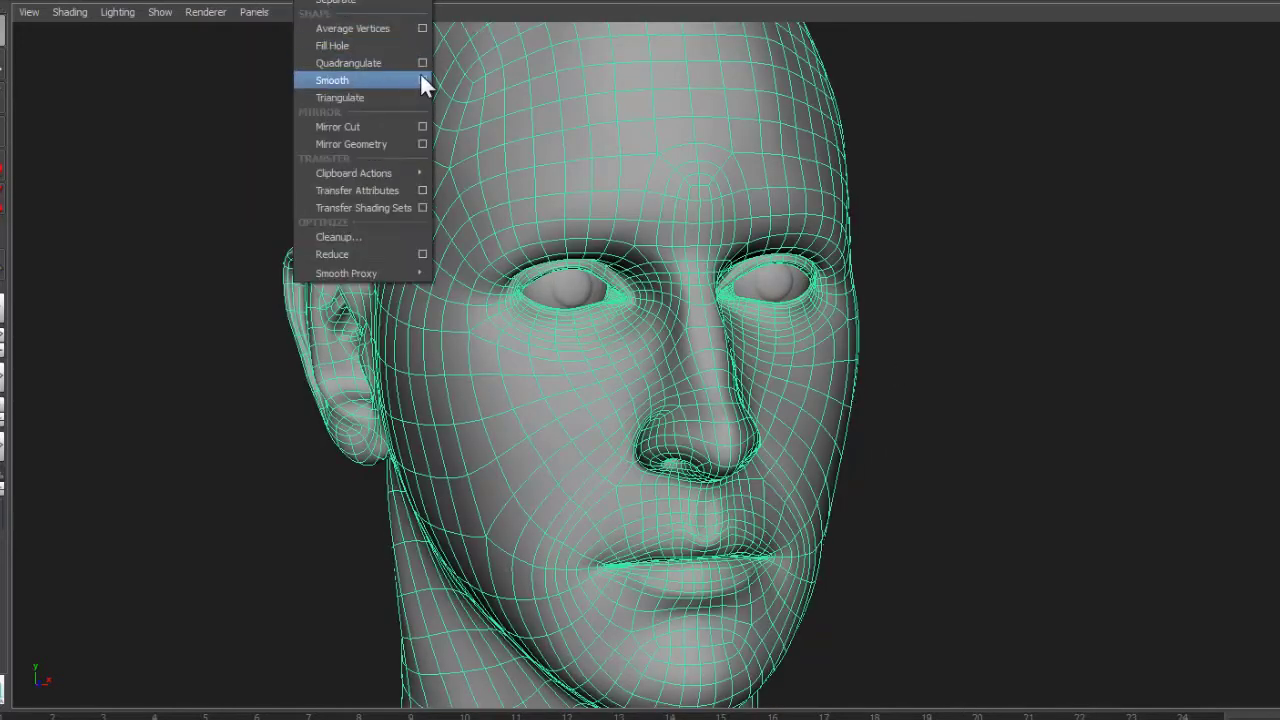
{"action": "left_click", "coordinate": [422, 80]}
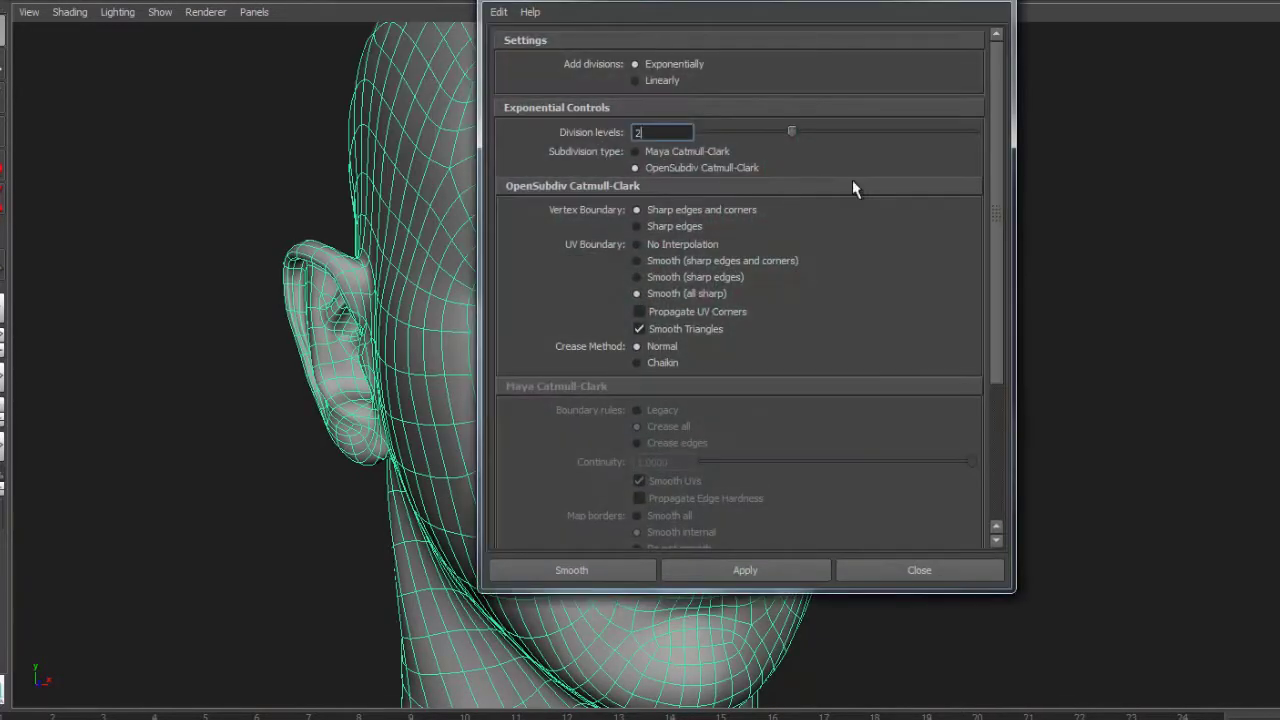
{"action": "left_click", "coordinate": [800, 574]}
{"action": "left_click", "coordinate": [877, 568]}
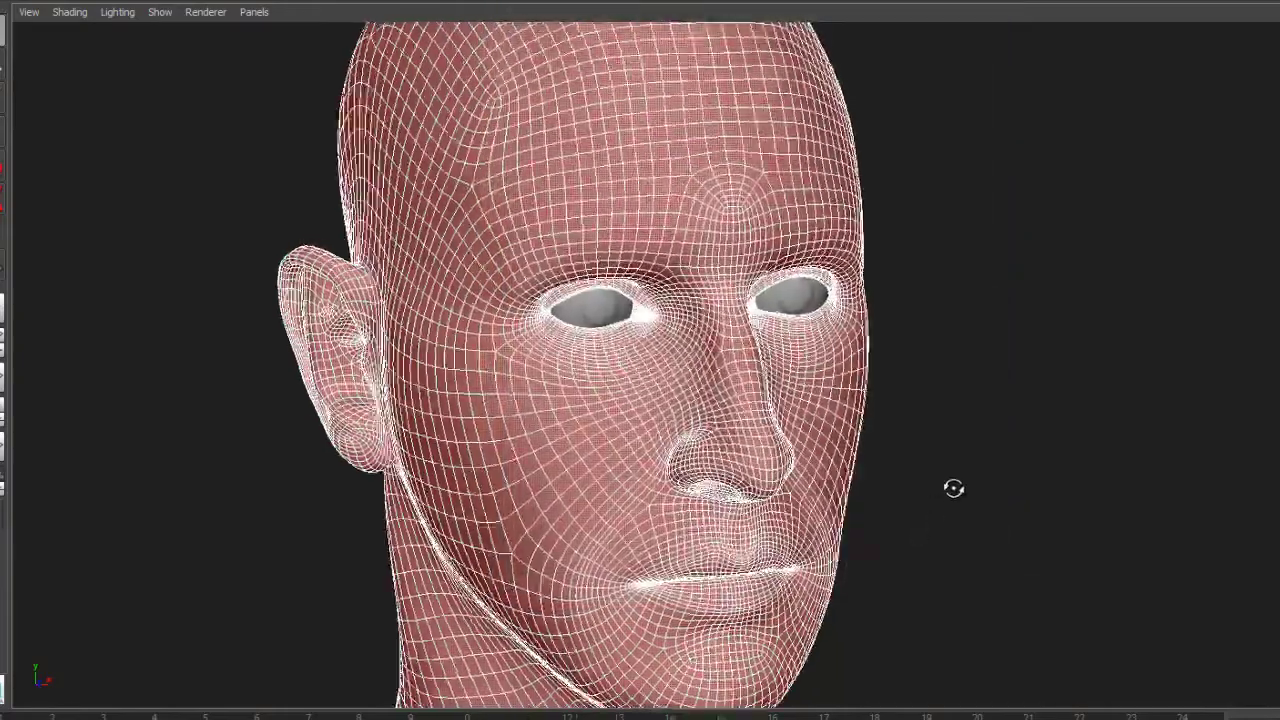
{"action": "left_click_drag", "start_coordinate": [963, 486], "coordinate": [842, 470], "text": "alt"}
{"action": "left_click_drag", "start_coordinate": [355, 600], "coordinate": [669, 423], "text": "alt"}
{"action": "middle_click_drag", "start_coordinate": [669, 423], "coordinate": [588, 416], "text": "alt"}
{"action": "right_click_drag", "start_coordinate": [588, 416], "coordinate": [768, 430], "text": "alt"}
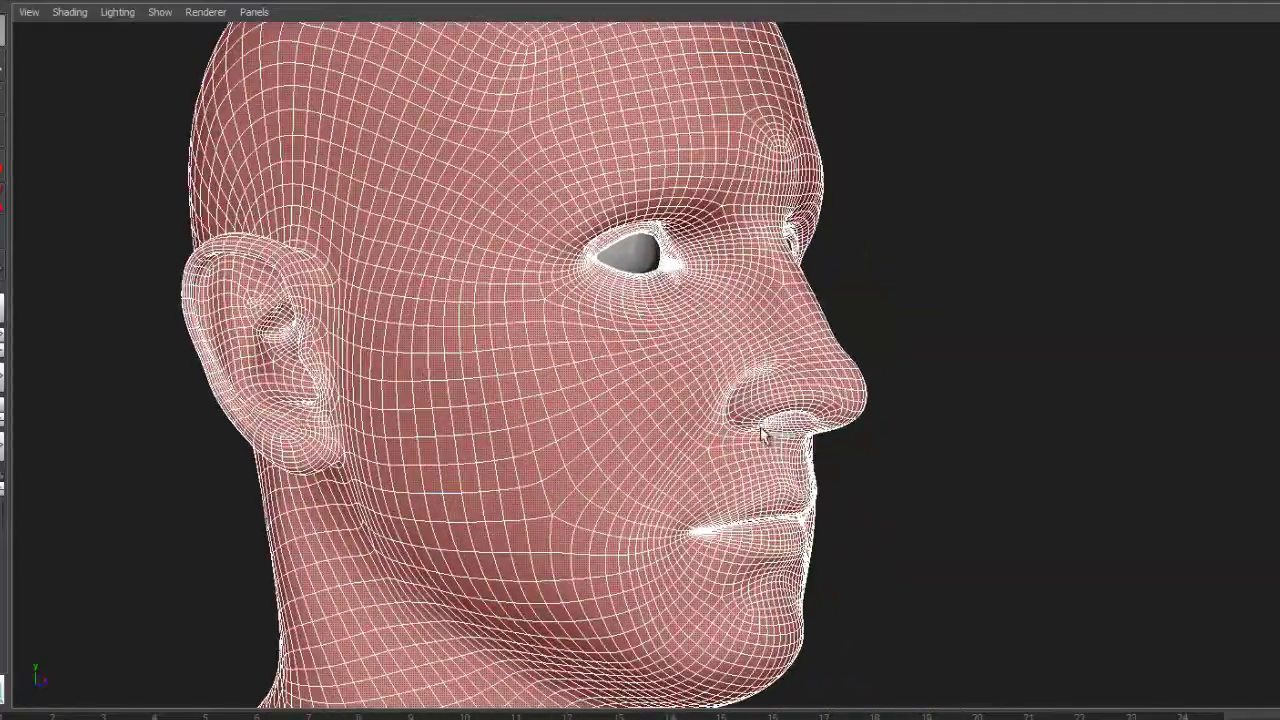
{"action": "left_click", "coordinate": [798, 405]}
{"action": "left_click", "coordinate": [1005, 377]}
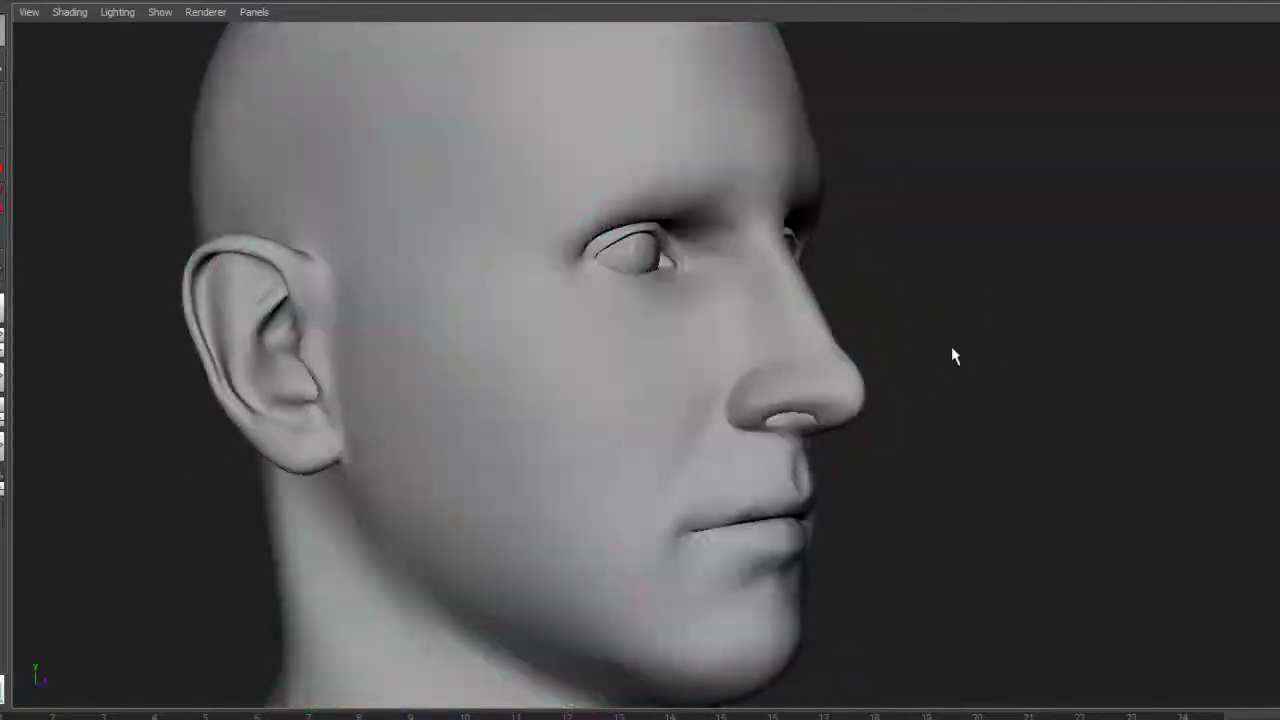
Step: Revert the head to its unsmoothed mesh and view its wireframe from a three-quarter angle
{"action": "left_click", "coordinate": [813, 392]}
{"action": "left_click_drag", "start_coordinate": [1050, 397], "coordinate": [988, 417], "text": "alt"}
{"action": "right_click_drag", "start_coordinate": [988, 417], "coordinate": [932, 400], "text": "alt"}
{"action": "middle_click_drag", "start_coordinate": [929, 397], "coordinate": [905, 381], "text": "alt"}
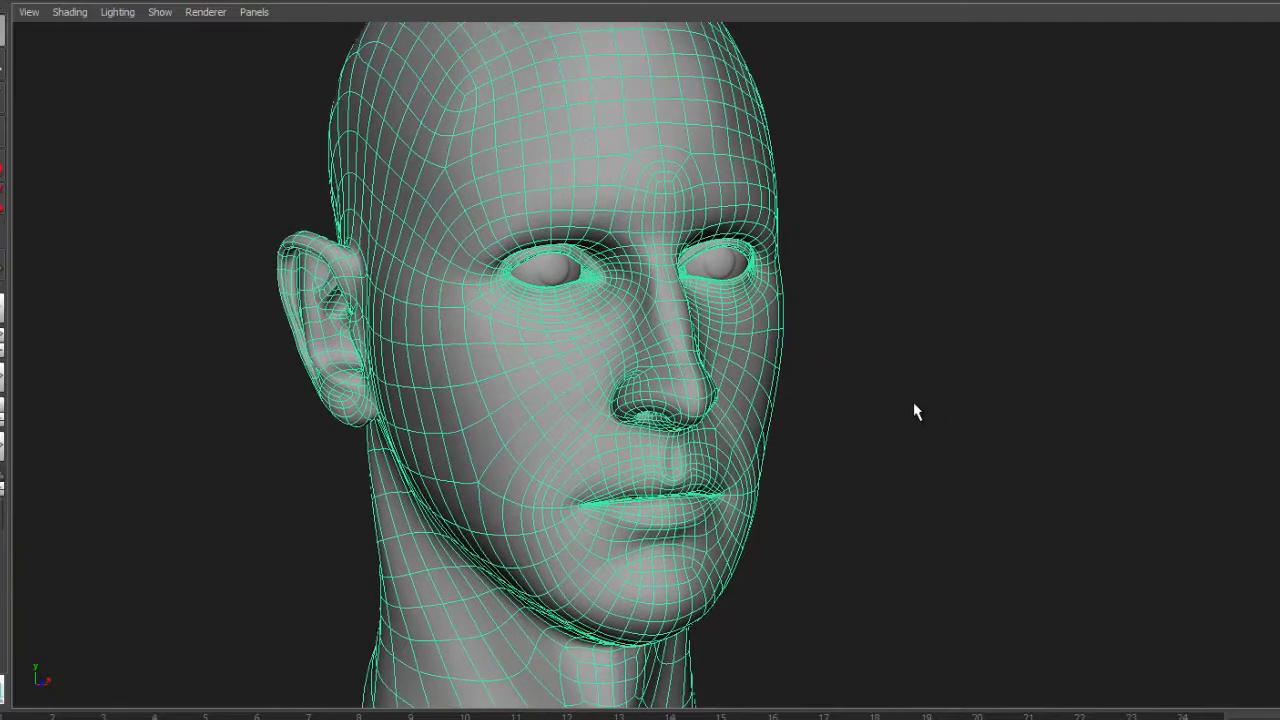
{"action": "left_click_drag", "start_coordinate": [916, 411], "coordinate": [711, 384], "text": "alt"}
{"action": "middle_click_drag", "start_coordinate": [737, 450], "coordinate": [669, 398], "text": "alt"}
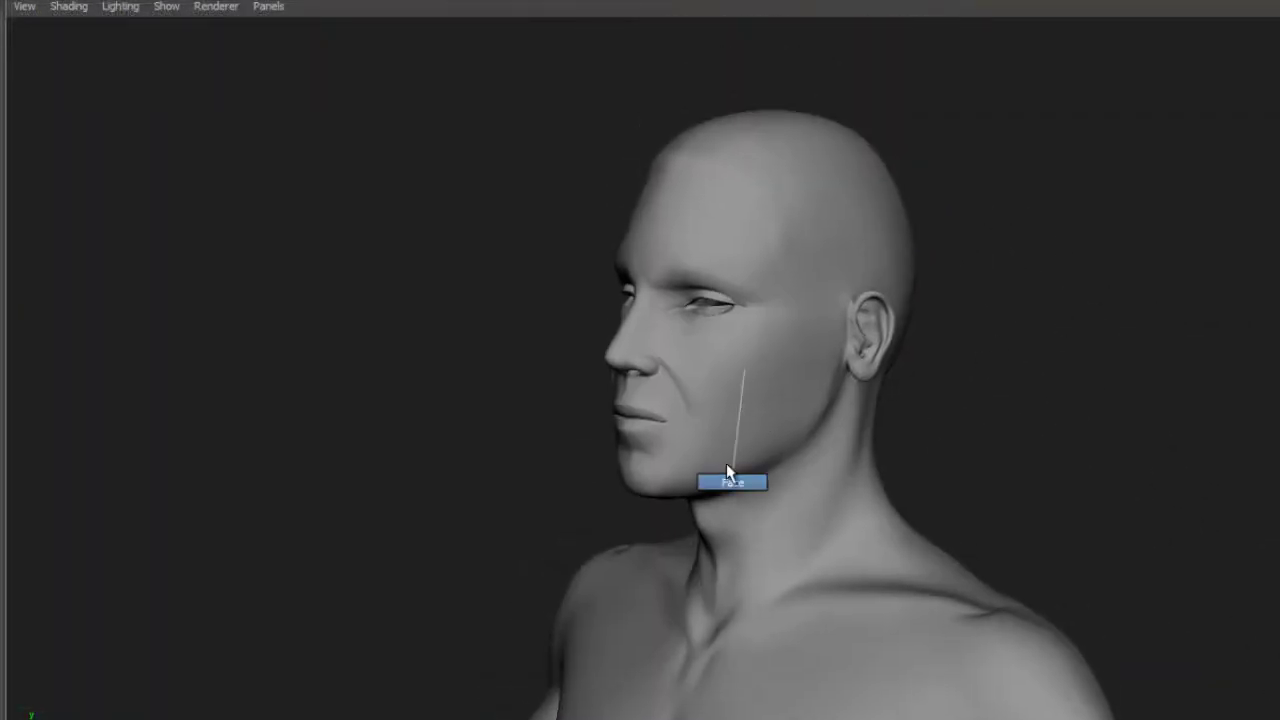
Step: Show the male bust's faces, try an area selection over the head, and examine the edge flow of the face and forehead
{"action": "left_click_drag", "start_coordinate": [500, 161], "coordinate": [613, 347]}
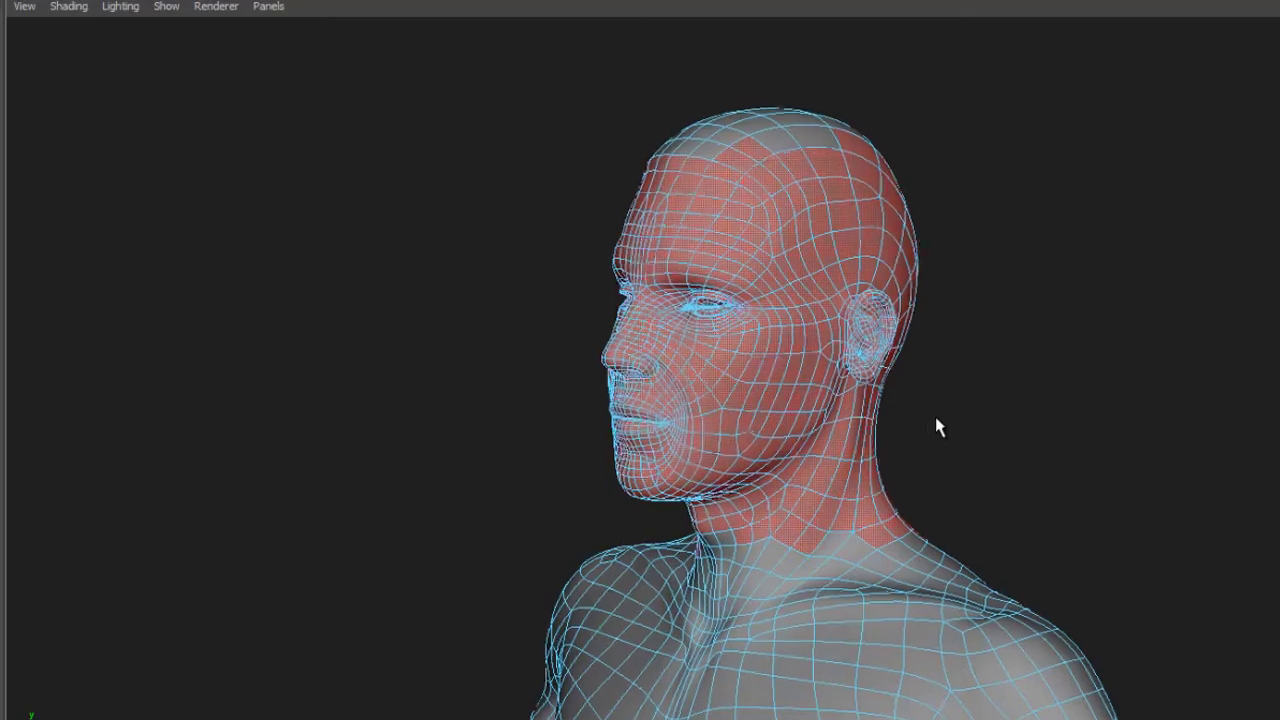
{"action": "scroll", "coordinate": [329, 380], "scroll_direction": "up", "scroll_amount": 3}
{"action": "left_click_drag", "start_coordinate": [329, 380], "coordinate": [528, 440], "text": "alt"}
{"action": "scroll", "coordinate": [857, 382], "scroll_direction": "up", "scroll_amount": 3}
{"action": "left_click_drag", "start_coordinate": [857, 382], "coordinate": [978, 400], "text": "alt"}
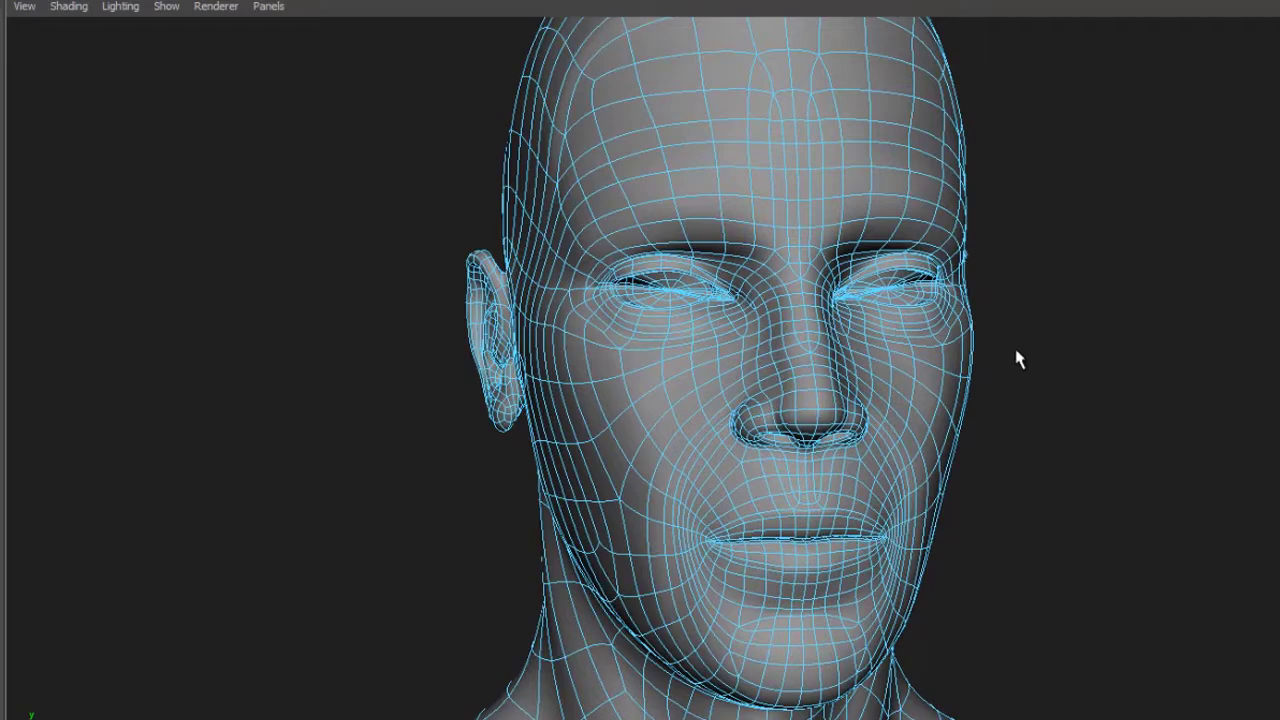
{"action": "right_click_drag", "start_coordinate": [997, 350], "coordinate": [1050, 348], "text": "alt"}
{"action": "middle_click_drag", "start_coordinate": [1041, 308], "coordinate": [998, 388], "text": "alt"}
{"action": "right_click_drag", "start_coordinate": [857, 222], "coordinate": [934, 220], "text": "alt"}
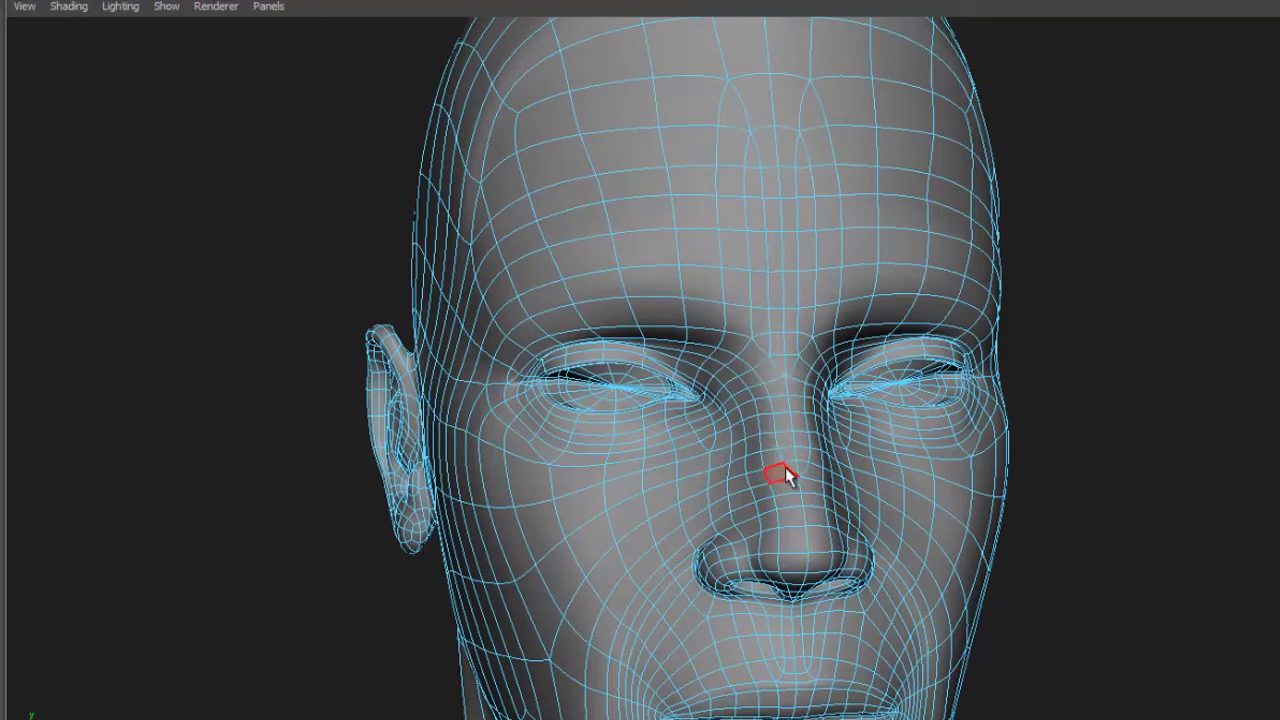
Step: Examine the edge loops around the male bust's eyes and brow from three-quarter and close-up views
{"action": "left_click_drag", "start_coordinate": [776, 454], "coordinate": [1005, 383], "text": "alt"}
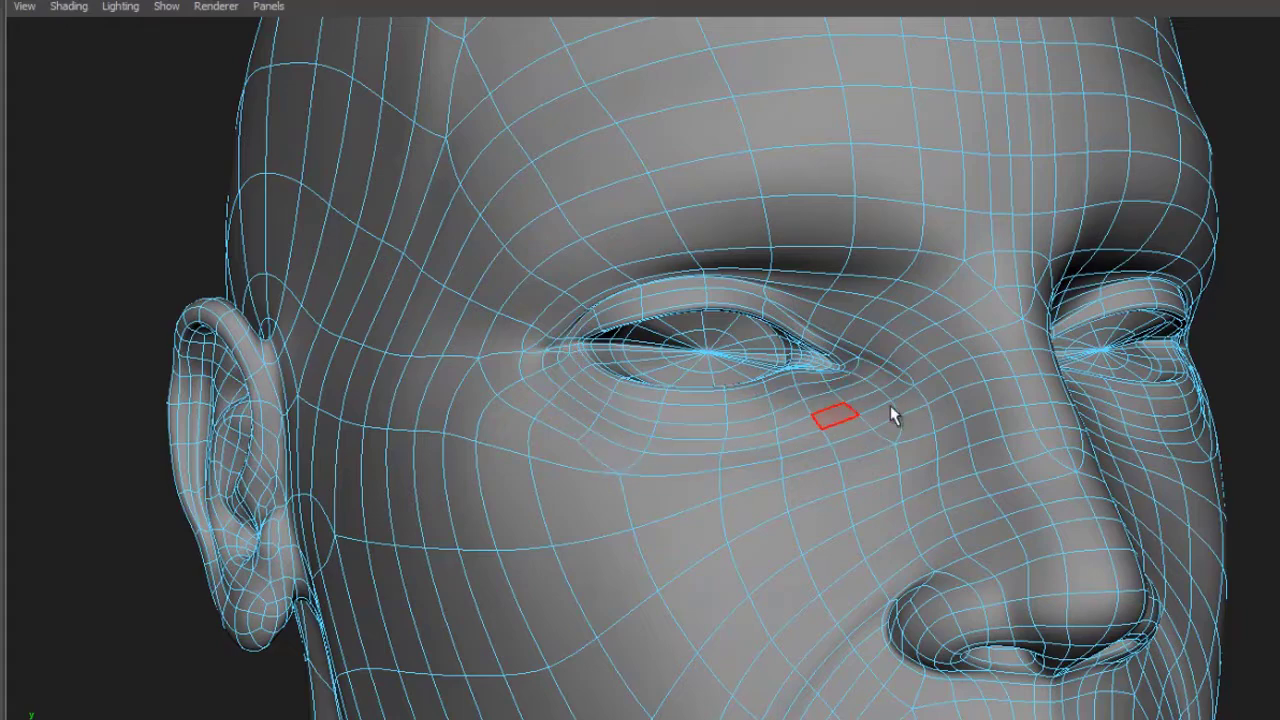
{"action": "left_click_drag", "start_coordinate": [901, 406], "coordinate": [657, 355], "text": "alt"}
{"action": "middle_click_drag", "start_coordinate": [485, 262], "coordinate": [623, 396], "text": "alt"}
{"action": "right_click_drag", "start_coordinate": [623, 396], "coordinate": [888, 459], "text": "alt"}
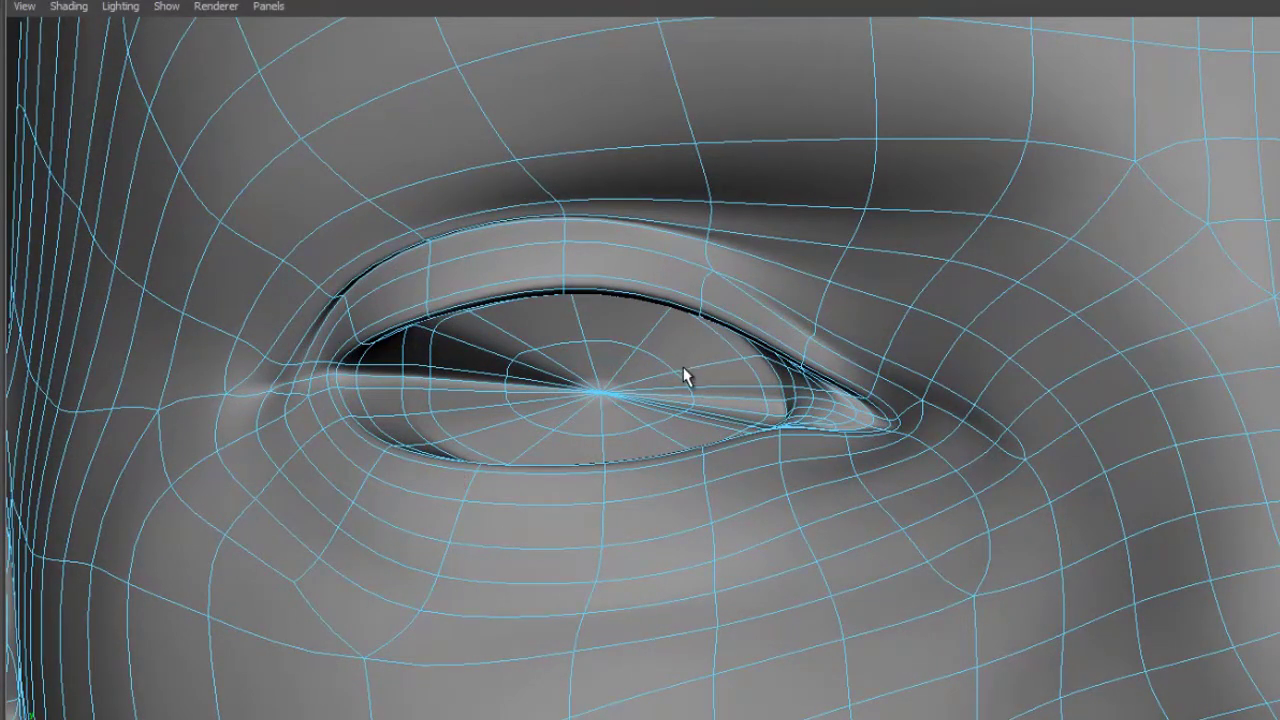
{"action": "right_click_drag", "start_coordinate": [1029, 446], "coordinate": [777, 457], "text": "alt"}
{"action": "middle_click_drag", "start_coordinate": [777, 457], "coordinate": [816, 337], "text": "alt"}
{"action": "left_click_drag", "start_coordinate": [816, 337], "coordinate": [803, 365], "text": "alt"}
{"action": "middle_click_drag", "start_coordinate": [675, 380], "coordinate": [755, 377], "text": "alt"}
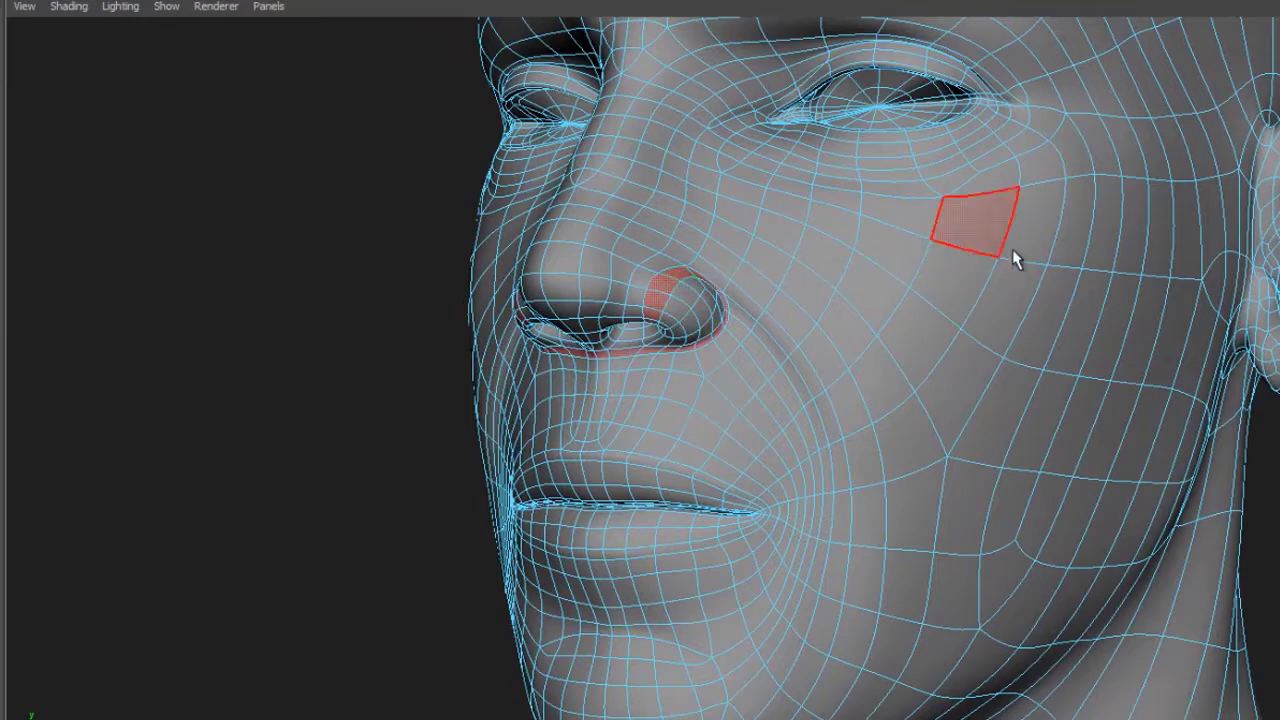
Step: Examine the face loop around the nostril, and select the face loop that follows the nasolabial fold around the mouth
{"action": "left_click_drag", "start_coordinate": [760, 323], "coordinate": [733, 356], "text": "alt"}
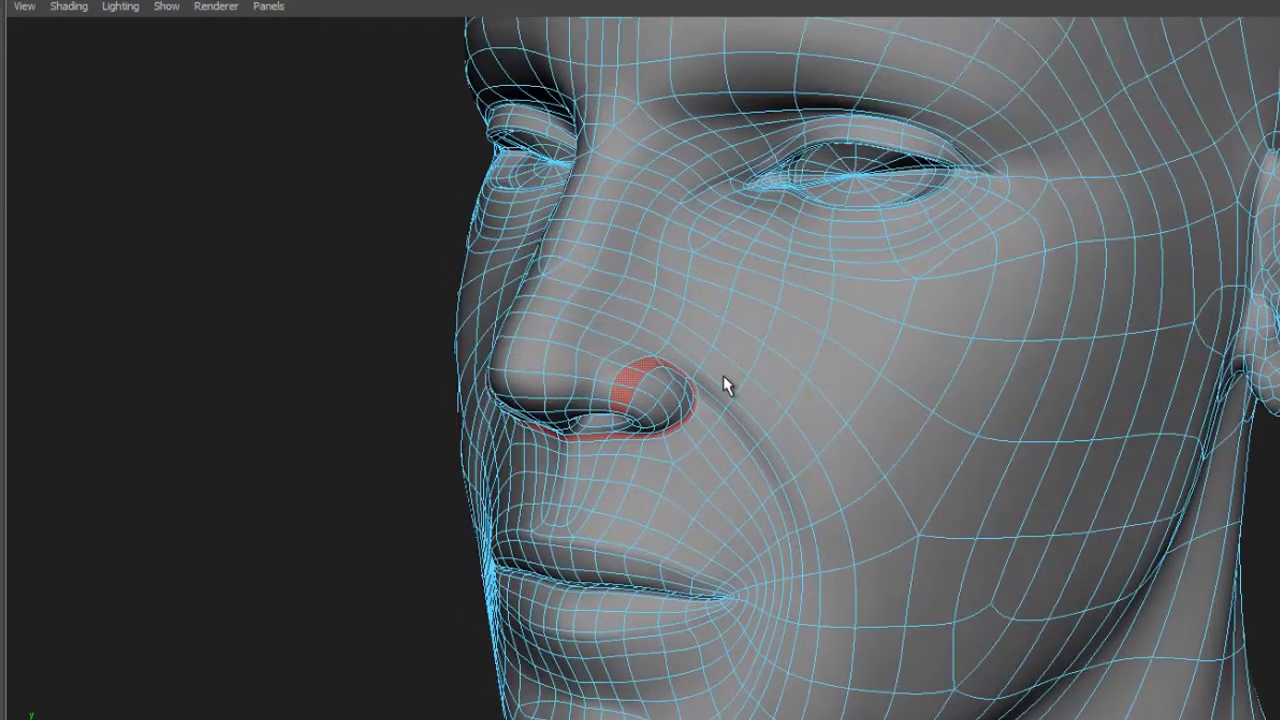
{"action": "right_click_drag", "start_coordinate": [725, 388], "coordinate": [1117, 374], "text": "alt"}
{"action": "right_click_drag", "start_coordinate": [740, 387], "coordinate": [580, 430], "text": "alt"}
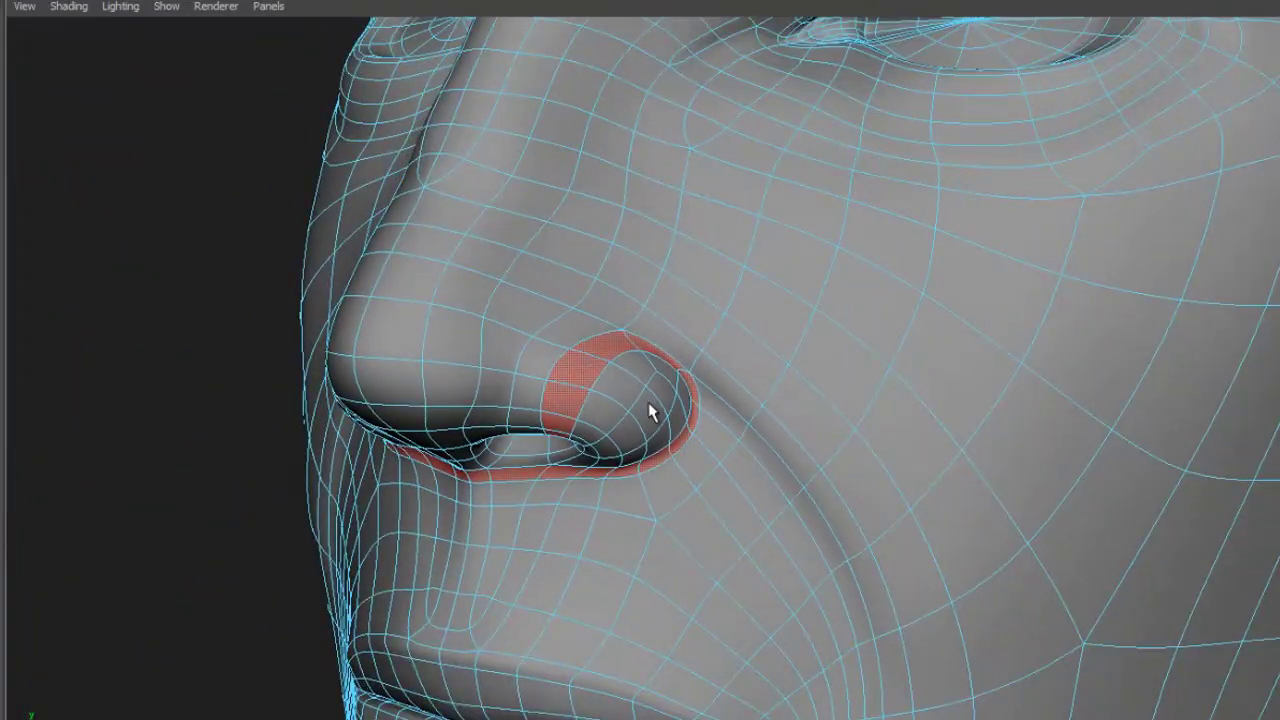
{"action": "right_click_drag", "start_coordinate": [934, 440], "coordinate": [613, 384], "text": "alt"}
{"action": "double_click", "coordinate": [600, 348]}
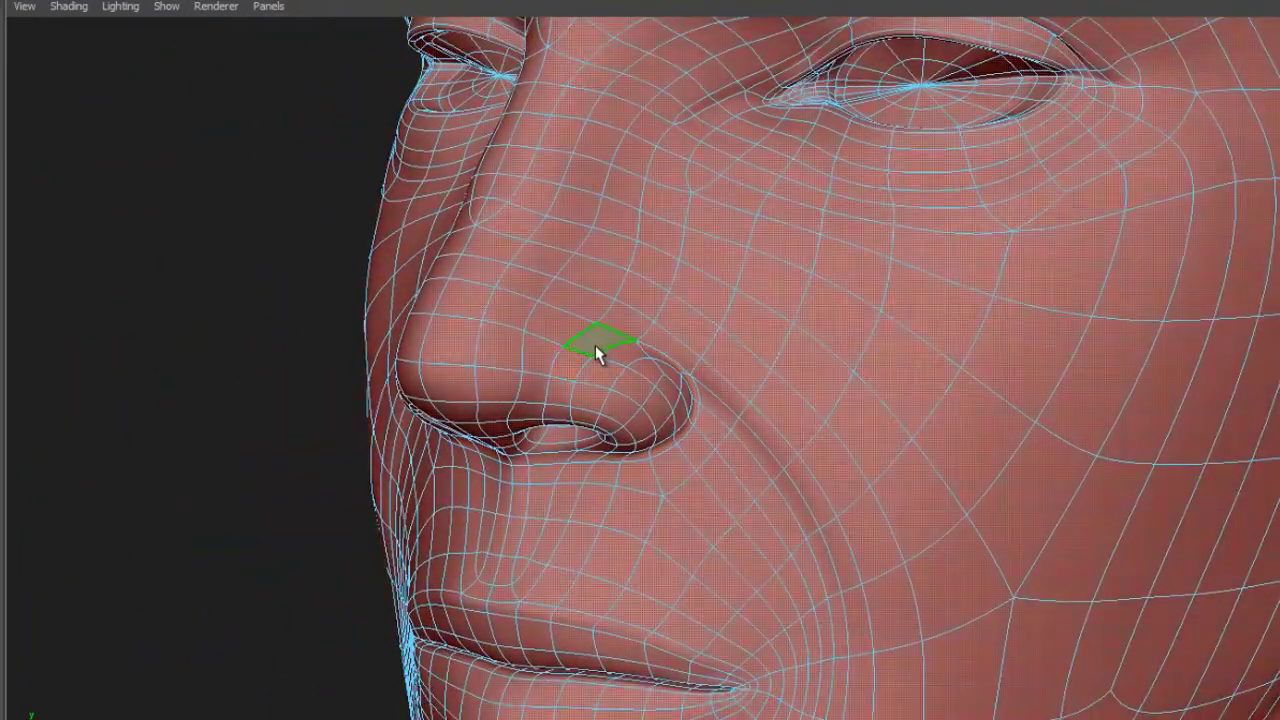
{"action": "left_click", "coordinate": [685, 350]}
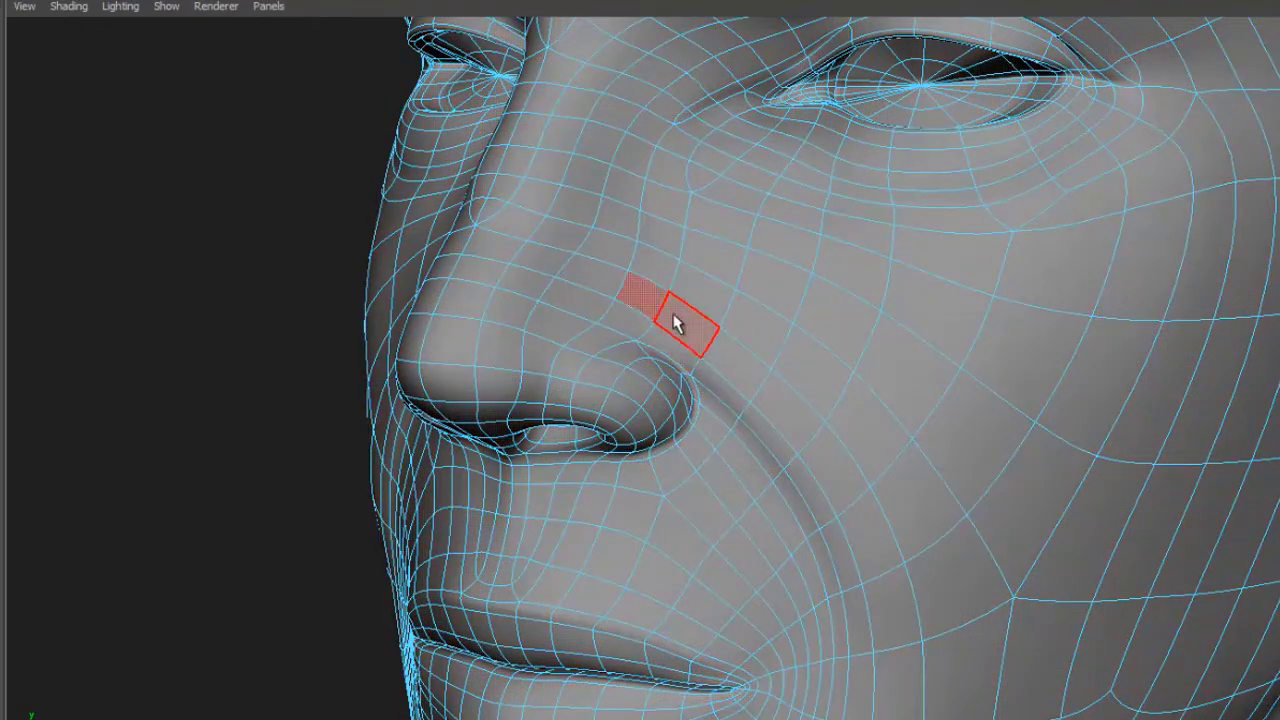
{"action": "double_click", "coordinate": [678, 323], "text": "shift"}
{"action": "right_click_drag", "start_coordinate": [762, 345], "coordinate": [567, 425], "text": "alt"}
{"action": "middle_click_drag", "start_coordinate": [567, 425], "coordinate": [620, 337], "text": "alt"}
{"action": "left_click_drag", "start_coordinate": [620, 337], "coordinate": [786, 309], "text": "alt"}
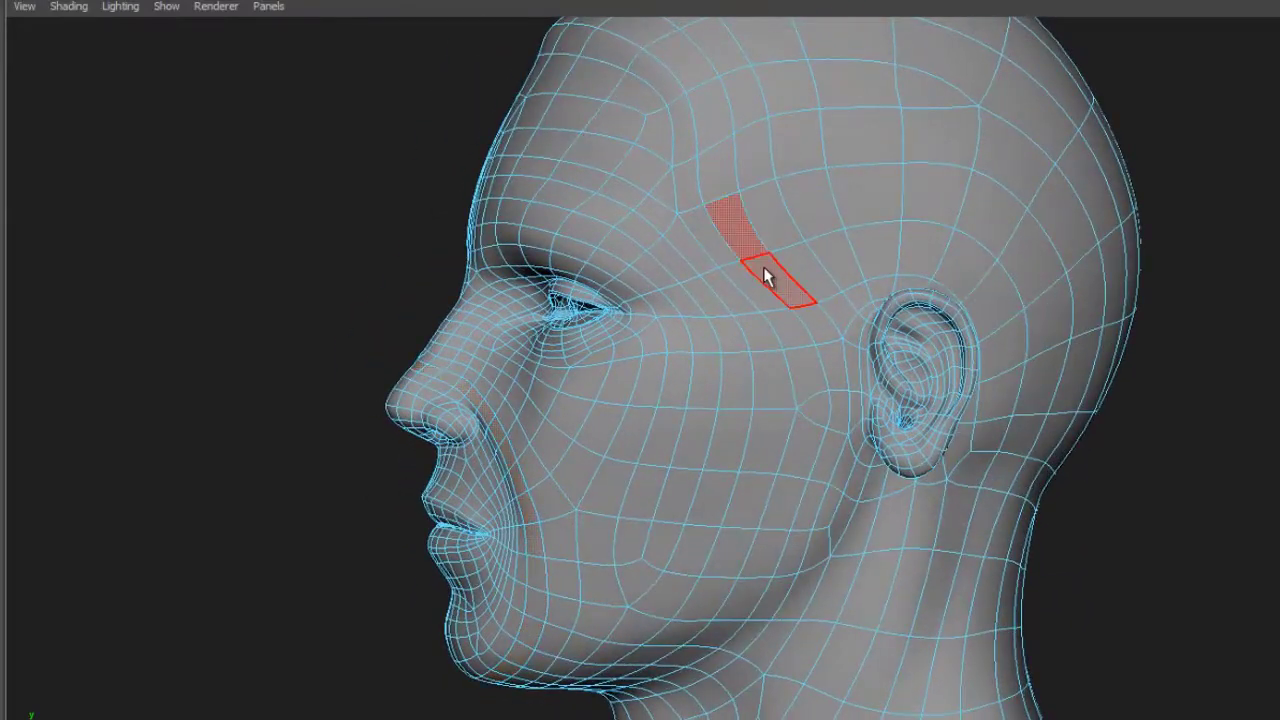
Step: Select the face loops running from the forehead past the temple, and inspect how they flow in front of the ear
{"action": "double_click", "coordinate": [765, 278]}
{"action": "left_click_drag", "start_coordinate": [849, 280], "coordinate": [742, 376], "text": "alt"}
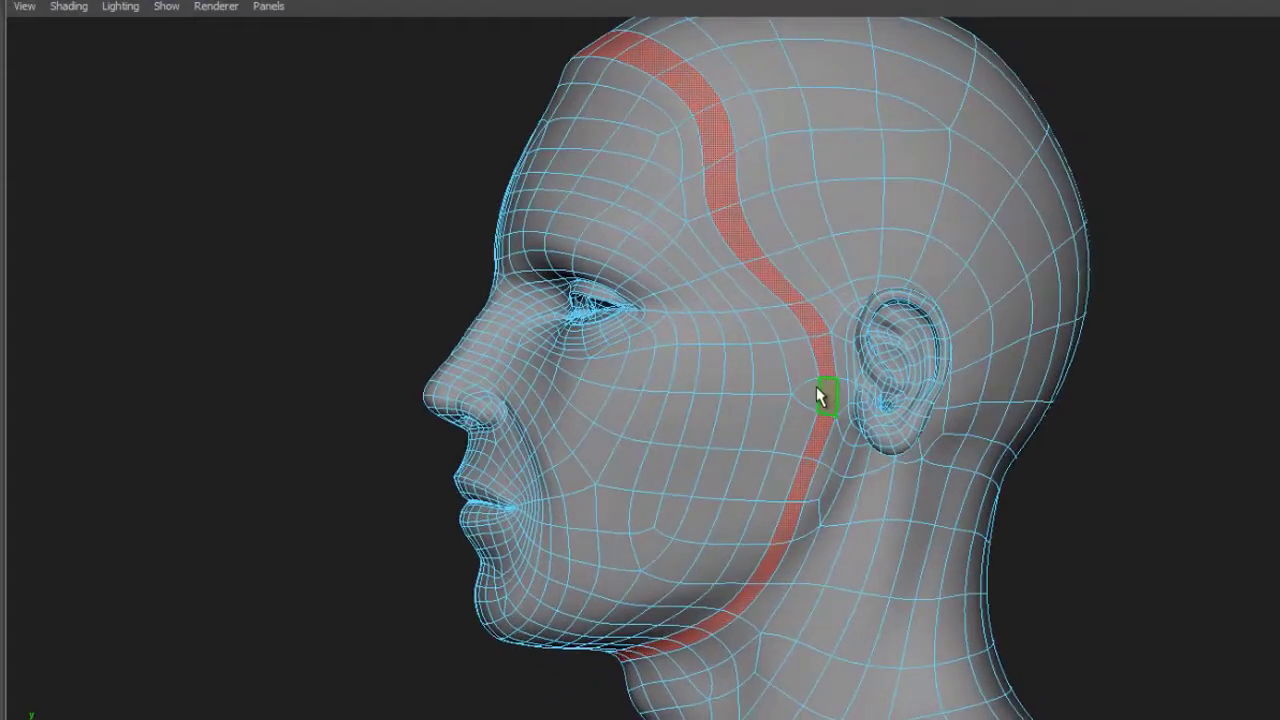
{"action": "left_click", "coordinate": [797, 425]}
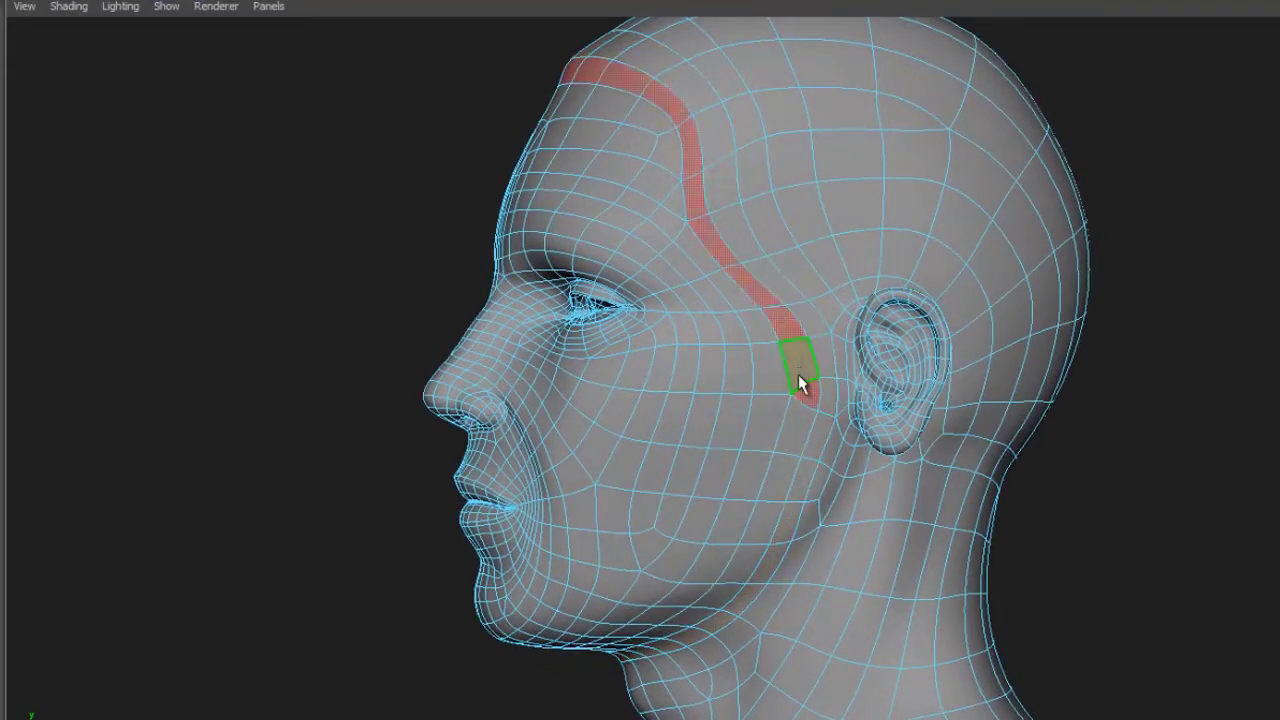
{"action": "left_click", "coordinate": [800, 435]}
{"action": "right_click_drag", "start_coordinate": [872, 436], "coordinate": [1095, 502], "text": "alt"}
{"action": "middle_click_drag", "start_coordinate": [1095, 502], "coordinate": [803, 440], "text": "alt"}
{"action": "right_click_drag", "start_coordinate": [663, 434], "coordinate": [834, 411], "text": "alt"}
{"action": "middle_click_drag", "start_coordinate": [834, 411], "coordinate": [884, 409], "text": "alt"}
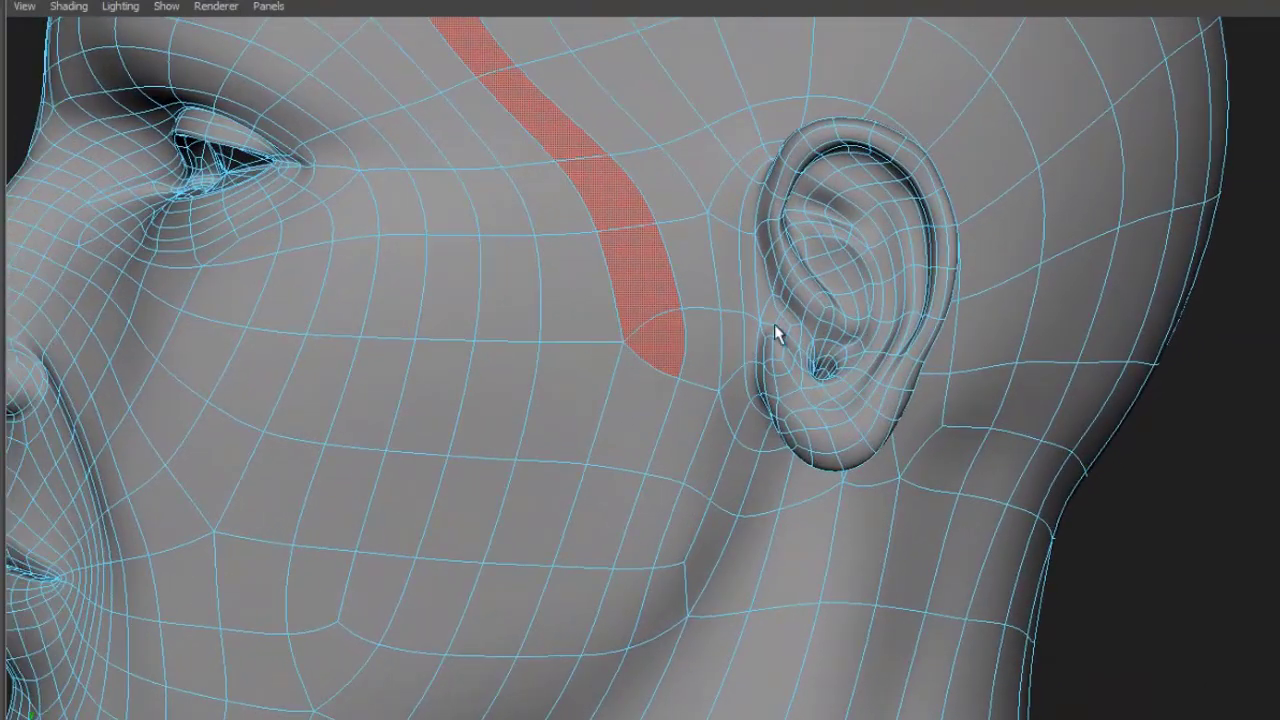
{"action": "middle_click_drag", "start_coordinate": [730, 337], "coordinate": [1063, 366], "text": "alt"}
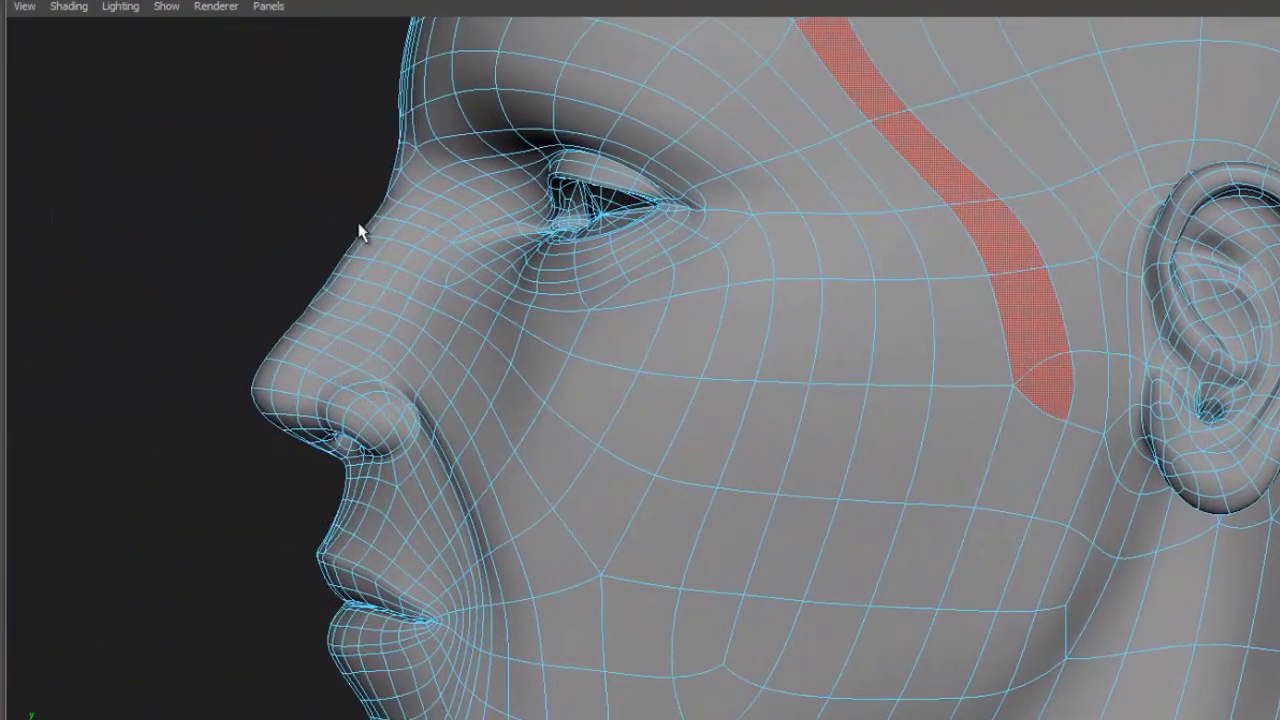
{"action": "middle_click_drag", "start_coordinate": [945, 422], "coordinate": [874, 388], "text": "alt"}
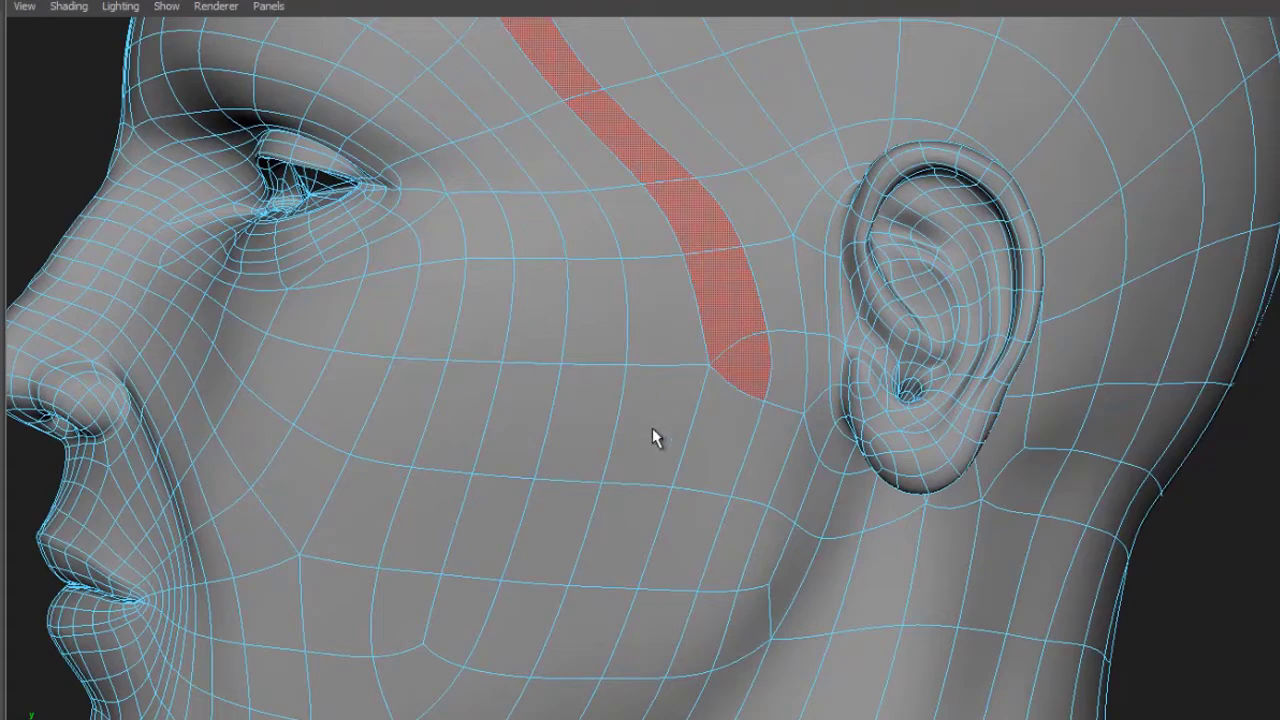
Step: Pick individual faces across the cheek and isolate the four-sided face beside the pole on the lower cheek
{"action": "left_click", "coordinate": [571, 428]}
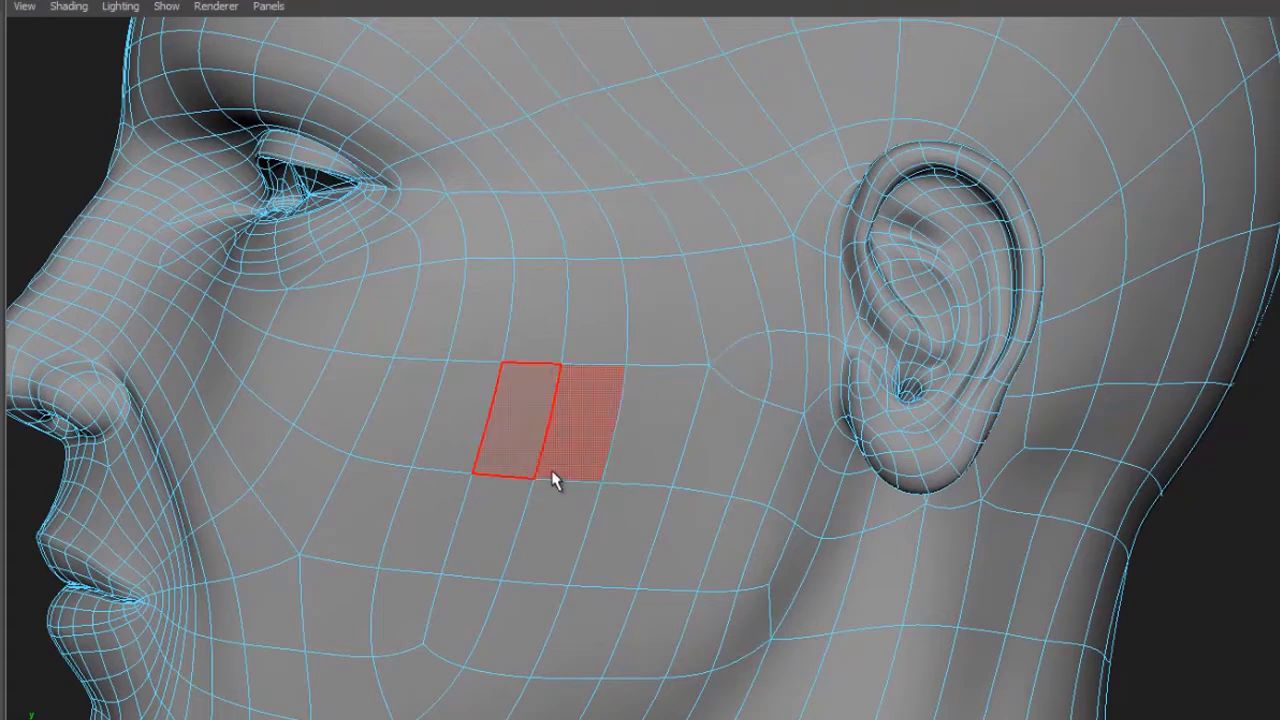
{"action": "left_click", "coordinate": [725, 430], "text": "shift"}
{"action": "left_click_drag", "start_coordinate": [780, 434], "coordinate": [694, 334], "text": "alt"}
{"action": "left_click", "coordinate": [560, 480]}
{"action": "right_click_drag", "start_coordinate": [694, 334], "coordinate": [1088, 378], "text": "alt"}
{"action": "right_click_drag", "start_coordinate": [792, 350], "coordinate": [594, 280], "text": "alt"}
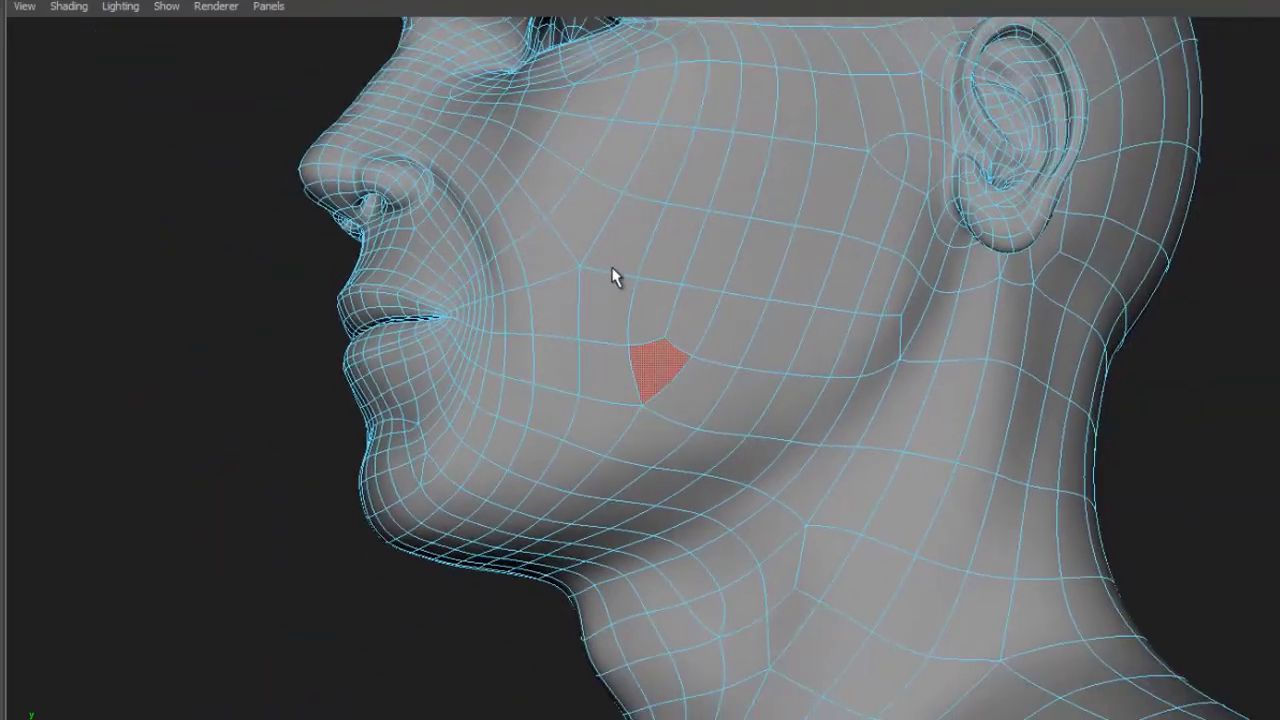
Step: Examine how the edges flow around the selected lower-cheek face towards the mouth, jaw and ear
{"action": "middle_click_drag", "start_coordinate": [678, 176], "coordinate": [724, 388], "text": "alt"}
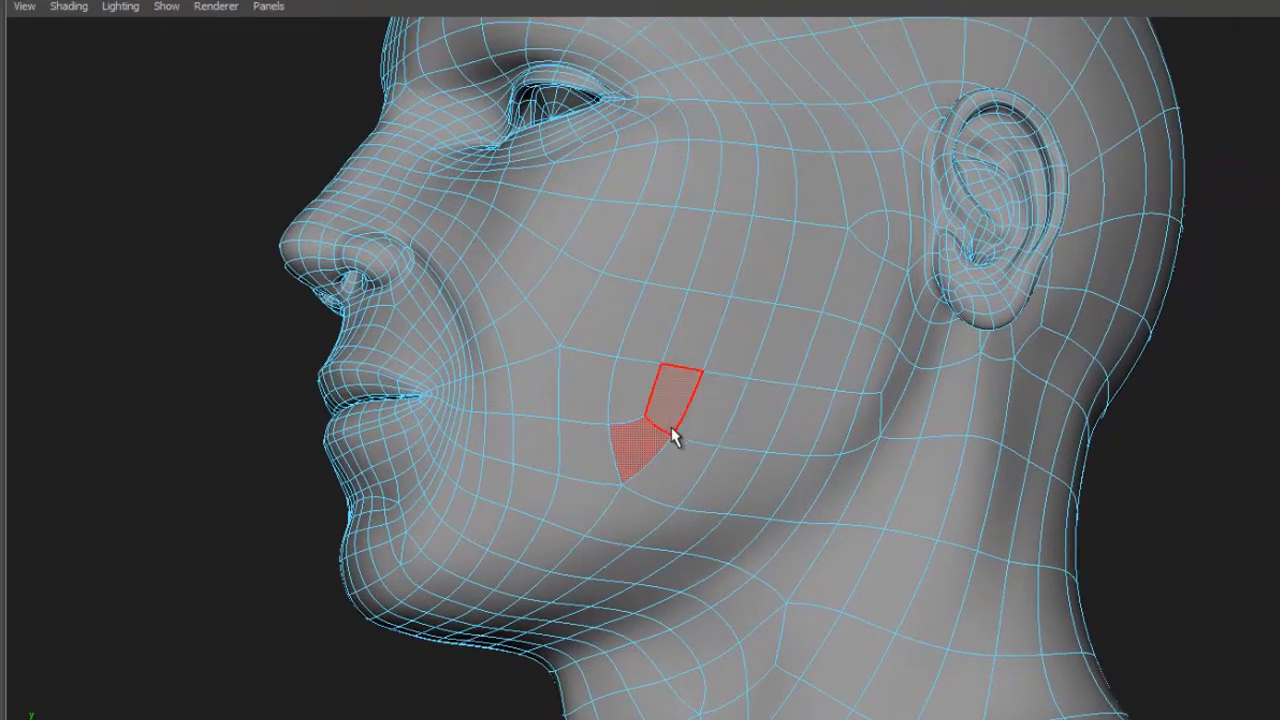
{"action": "middle_click_drag", "start_coordinate": [673, 428], "coordinate": [724, 398], "text": "alt"}
{"action": "right_click_drag", "start_coordinate": [678, 402], "coordinate": [804, 402], "text": "alt"}
{"action": "middle_click_drag", "start_coordinate": [804, 402], "coordinate": [821, 323], "text": "alt"}
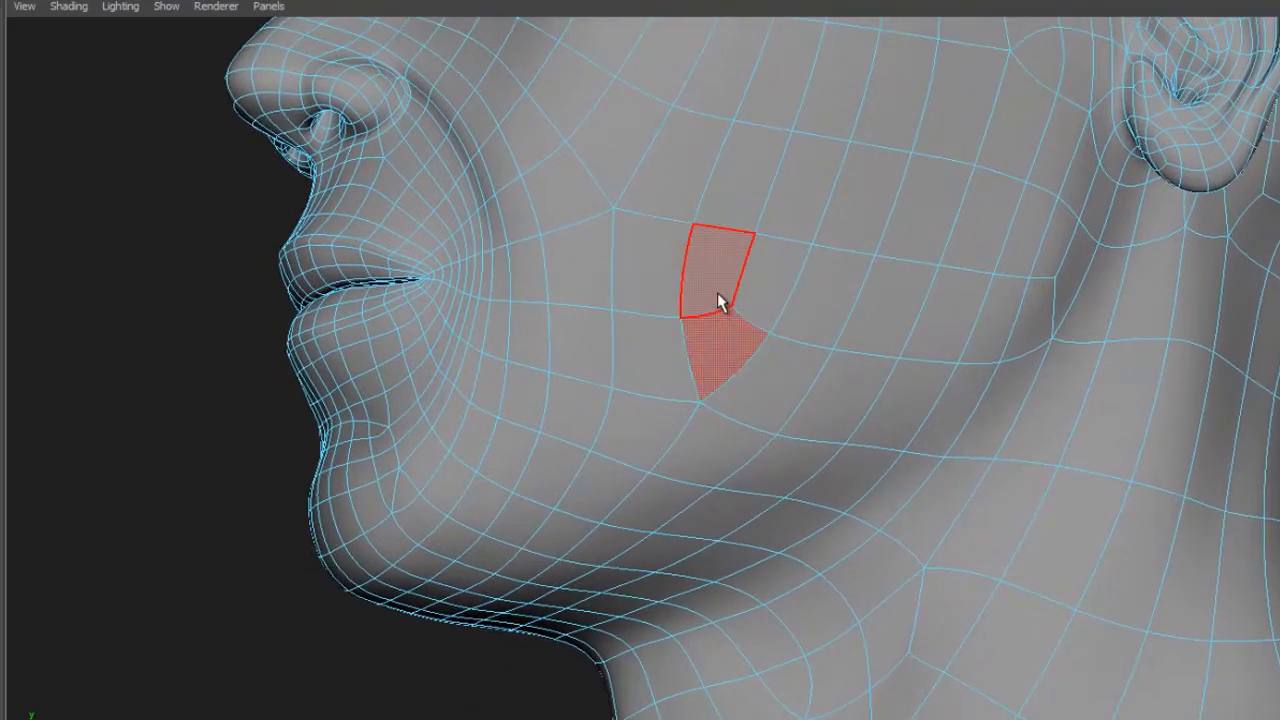
{"action": "right_click_drag", "start_coordinate": [737, 296], "coordinate": [674, 403], "text": "alt"}
{"action": "mouse_move", "coordinate": [771, 349]}
{"action": "right_mouse_down", "text": "alt"}
{"action": "mouse_move", "coordinate": [832, 347]}
{"action": "mouse_move", "coordinate": [651, 497]}
{"action": "right_mouse_up", "text": "alt"}
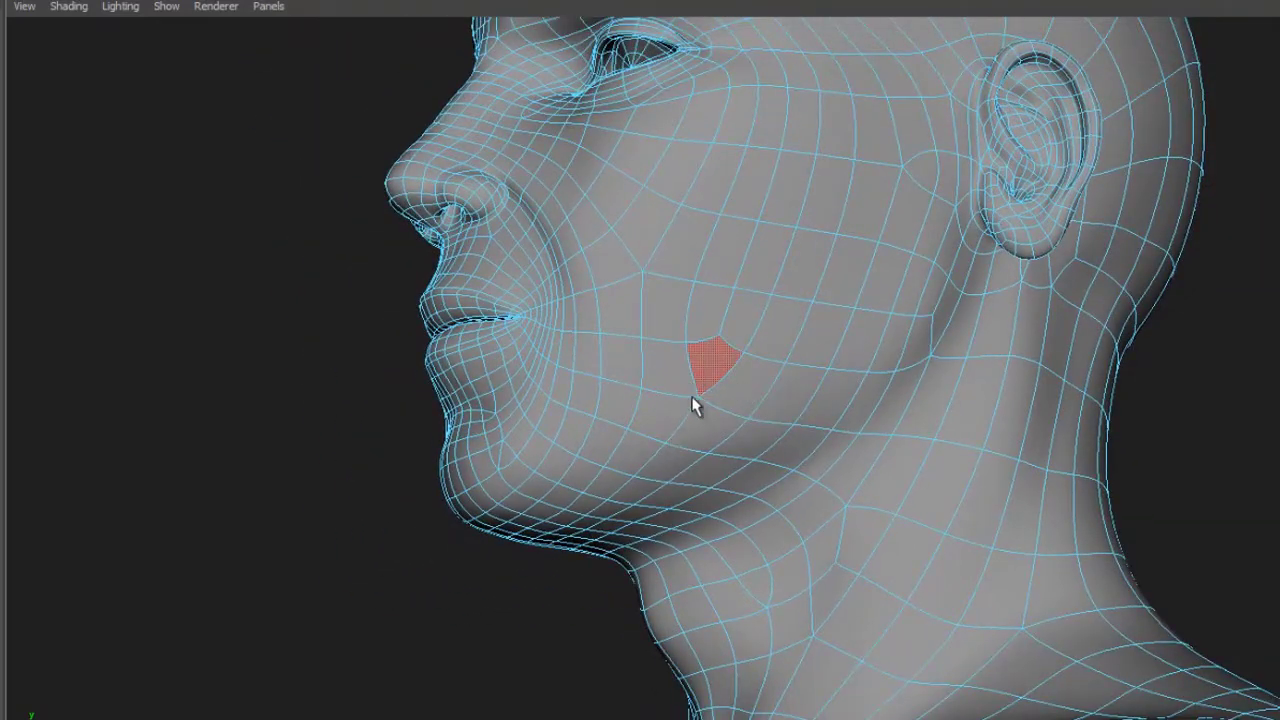
Step: Select a face on the front of the neck below the jaw and view the head and neck topology
{"action": "left_click_drag", "start_coordinate": [831, 424], "coordinate": [680, 474], "text": "alt"}
{"action": "left_click", "coordinate": [680, 474]}
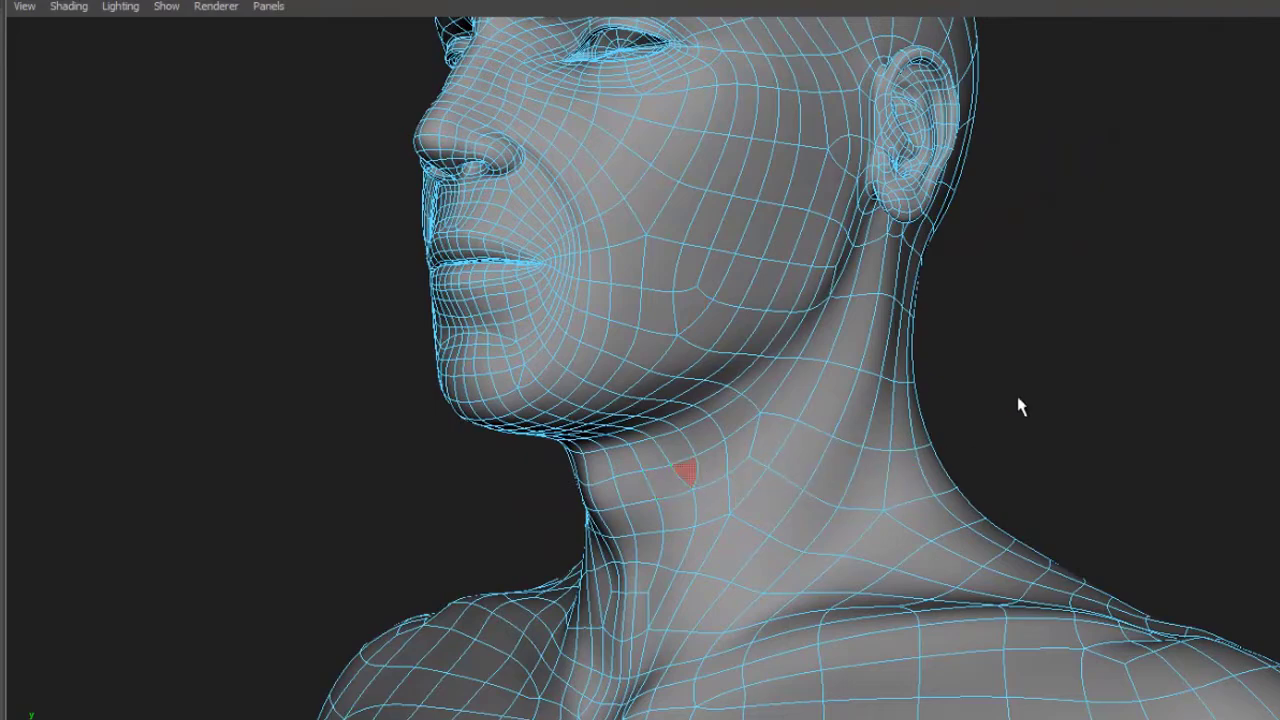
{"action": "left_click_drag", "start_coordinate": [1023, 405], "coordinate": [878, 497], "text": "alt"}
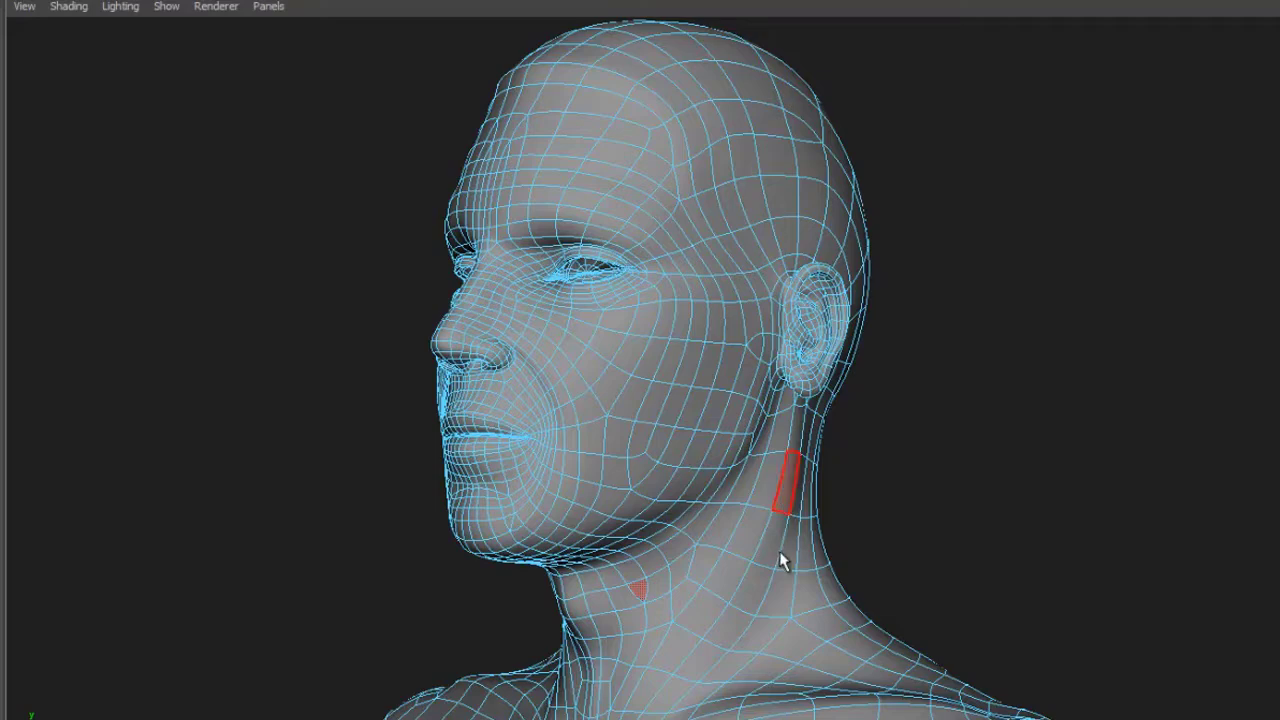
Step: View the chest and back of the bust, and select the face loop crossing the shoulder and running beside the shoulder blade
{"action": "middle_click_drag", "start_coordinate": [768, 596], "coordinate": [865, 306], "text": "alt"}
{"action": "left_click_drag", "start_coordinate": [860, 480], "coordinate": [893, 425], "text": "alt"}
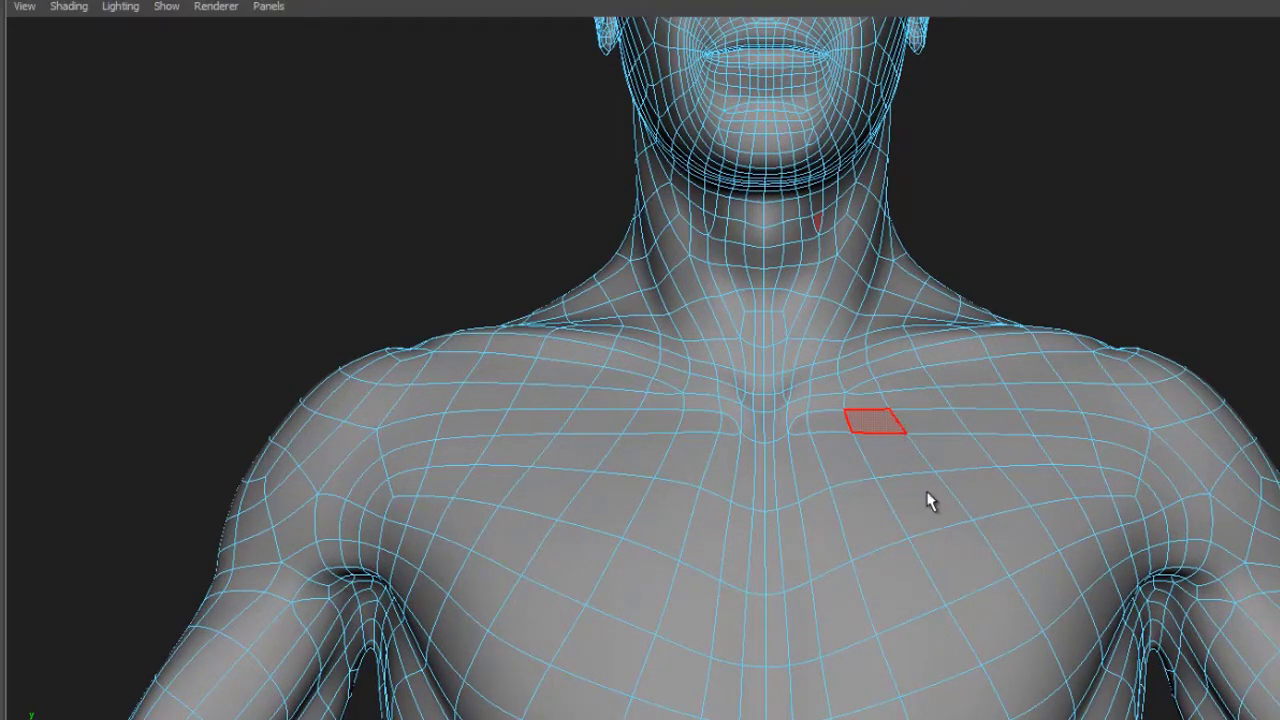
{"action": "right_click_drag", "start_coordinate": [920, 496], "coordinate": [783, 527], "text": "alt"}
{"action": "middle_click_drag", "start_coordinate": [783, 527], "coordinate": [784, 334], "text": "alt"}
{"action": "left_click_drag", "start_coordinate": [890, 415], "coordinate": [491, 470], "text": "alt"}
{"action": "middle_click_drag", "start_coordinate": [490, 463], "coordinate": [597, 471], "text": "alt"}
{"action": "left_click", "coordinate": [713, 374]}
{"action": "double_click", "coordinate": [753, 400], "text": "shift"}
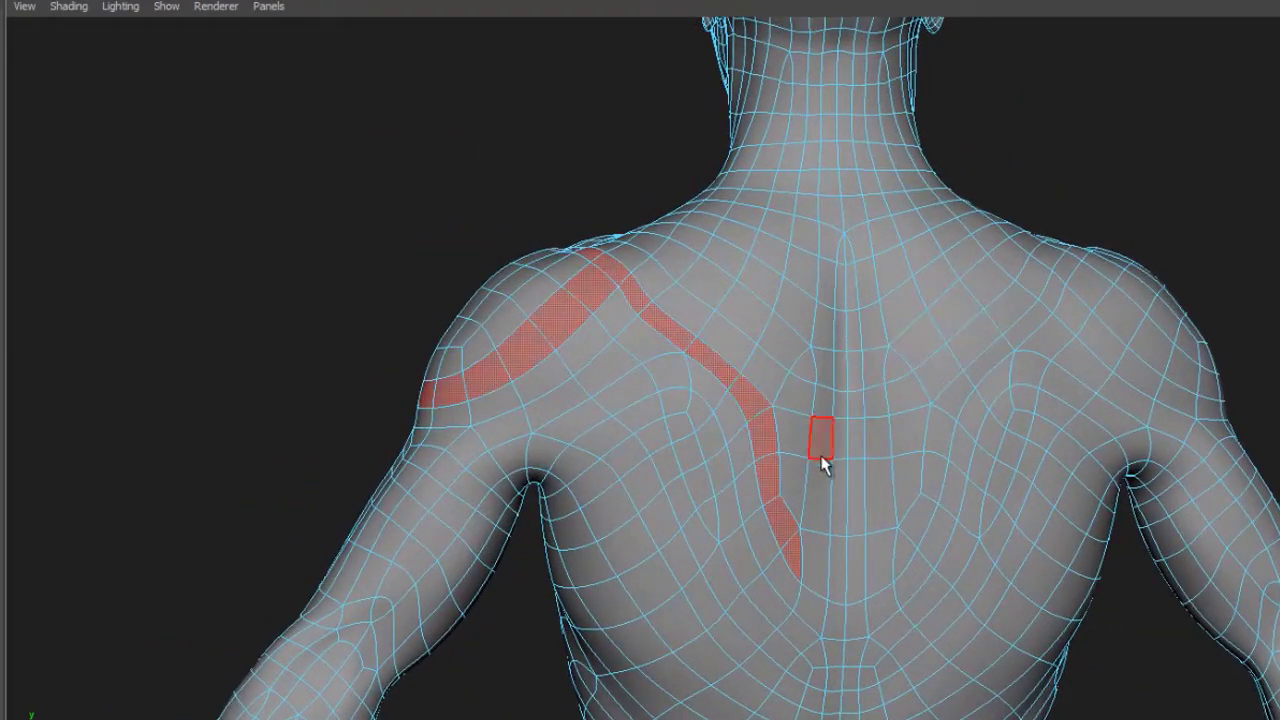
Step: Select the face loop that curves across the back from one armpit to the other and inspect its path
{"action": "left_click", "coordinate": [703, 381]}
{"action": "double_click", "coordinate": [730, 415], "text": "shift"}
{"action": "left_click_drag", "start_coordinate": [905, 362], "coordinate": [1200, 366], "text": "alt"}
{"action": "left_click_drag", "start_coordinate": [565, 357], "coordinate": [580, 451], "text": "alt"}
{"action": "left_click_drag", "start_coordinate": [742, 352], "coordinate": [600, 414], "text": "alt"}
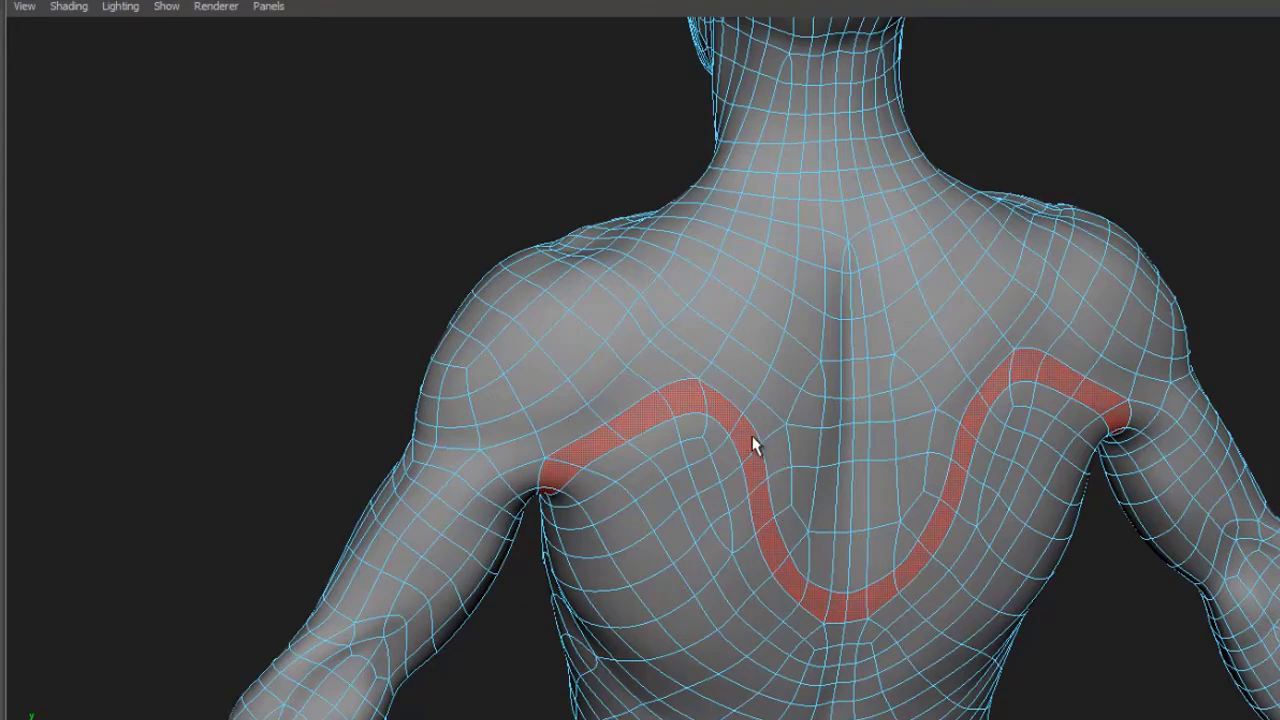
Step: Reselect the face loop over the shoulder and upper back, and examine how it encircles the deltoid
{"action": "left_click_drag", "start_coordinate": [752, 438], "coordinate": [680, 395], "text": "alt"}
{"action": "left_click", "coordinate": [649, 327]}
{"action": "double_click", "coordinate": [682, 346], "text": "shift"}
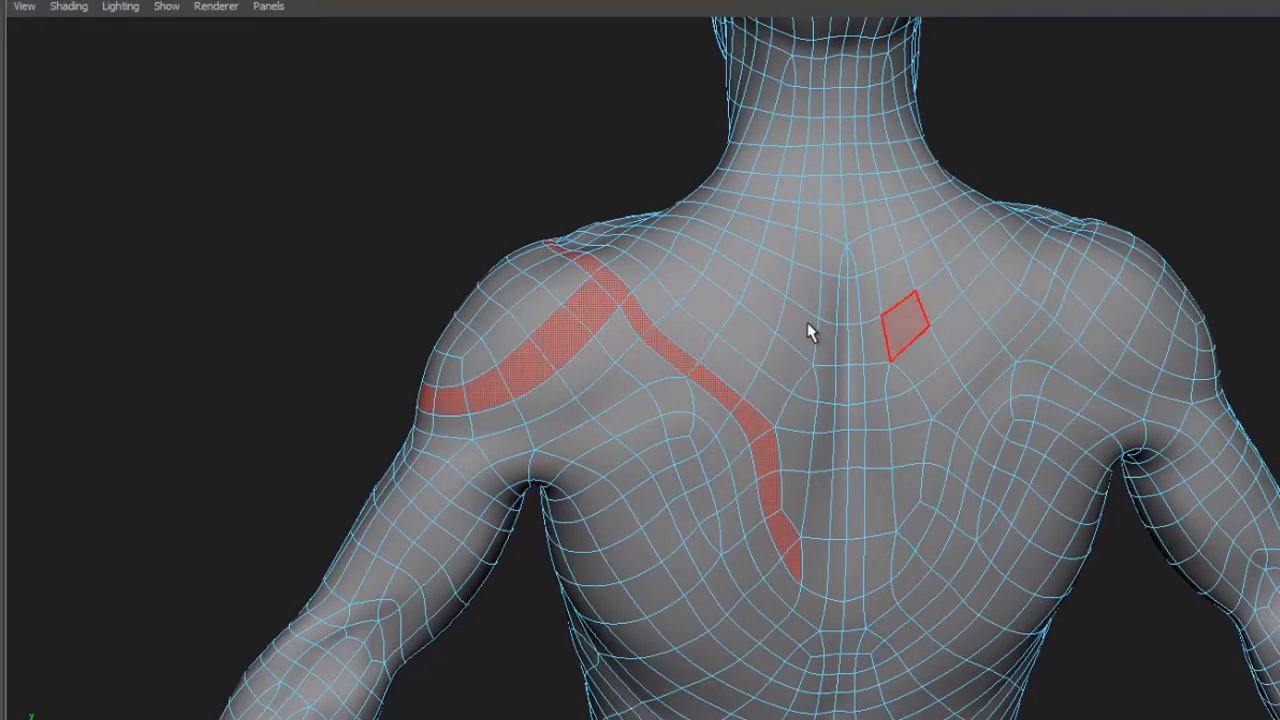
{"action": "left_click_drag", "start_coordinate": [797, 332], "coordinate": [846, 371], "text": "alt"}
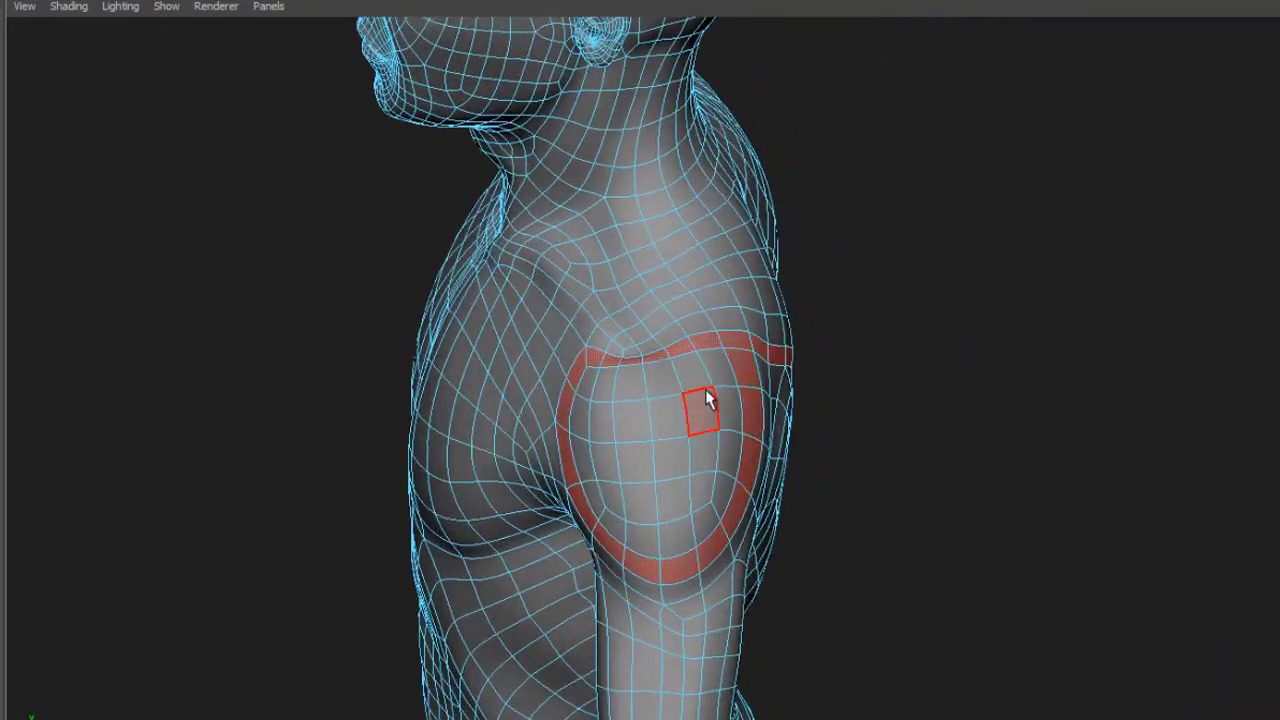
{"action": "left_click_drag", "start_coordinate": [705, 398], "coordinate": [609, 409], "text": "alt"}
{"action": "left_click_drag", "start_coordinate": [689, 374], "coordinate": [634, 360], "text": "alt"}
{"action": "left_click_drag", "start_coordinate": [686, 423], "coordinate": [800, 403], "text": "alt"}
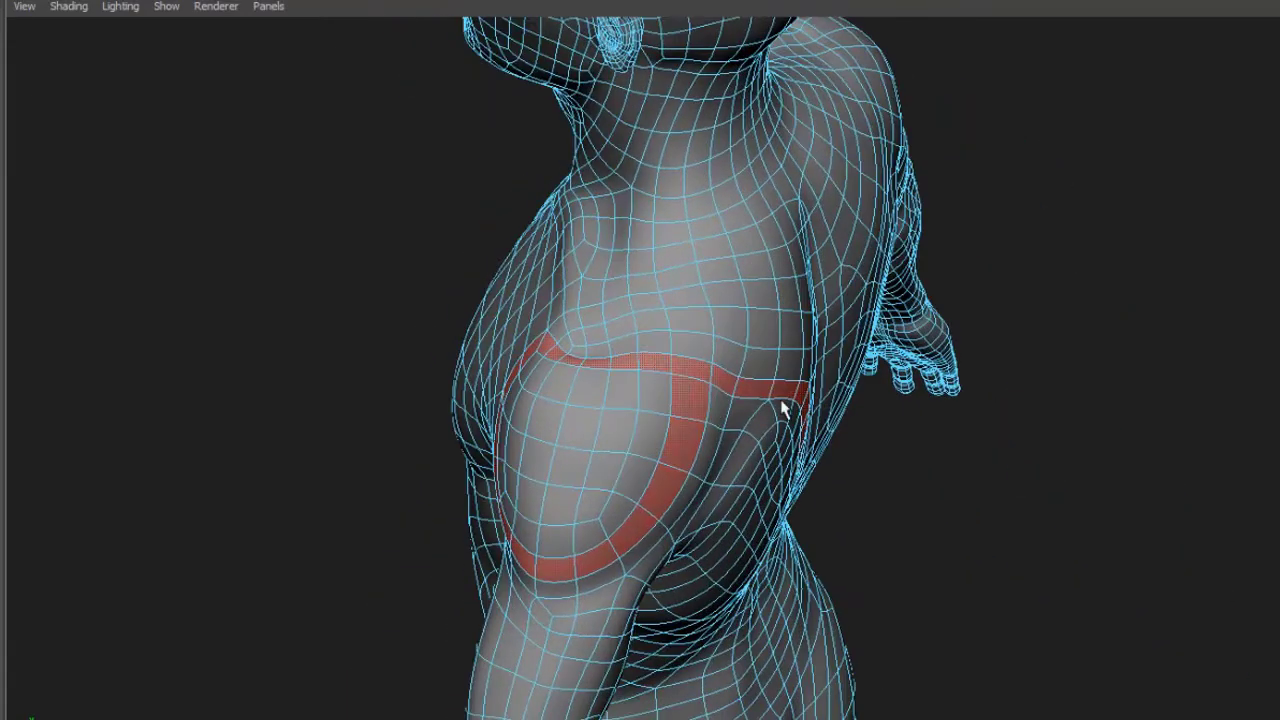
{"action": "left_click_drag", "start_coordinate": [763, 466], "coordinate": [797, 556], "text": "alt"}
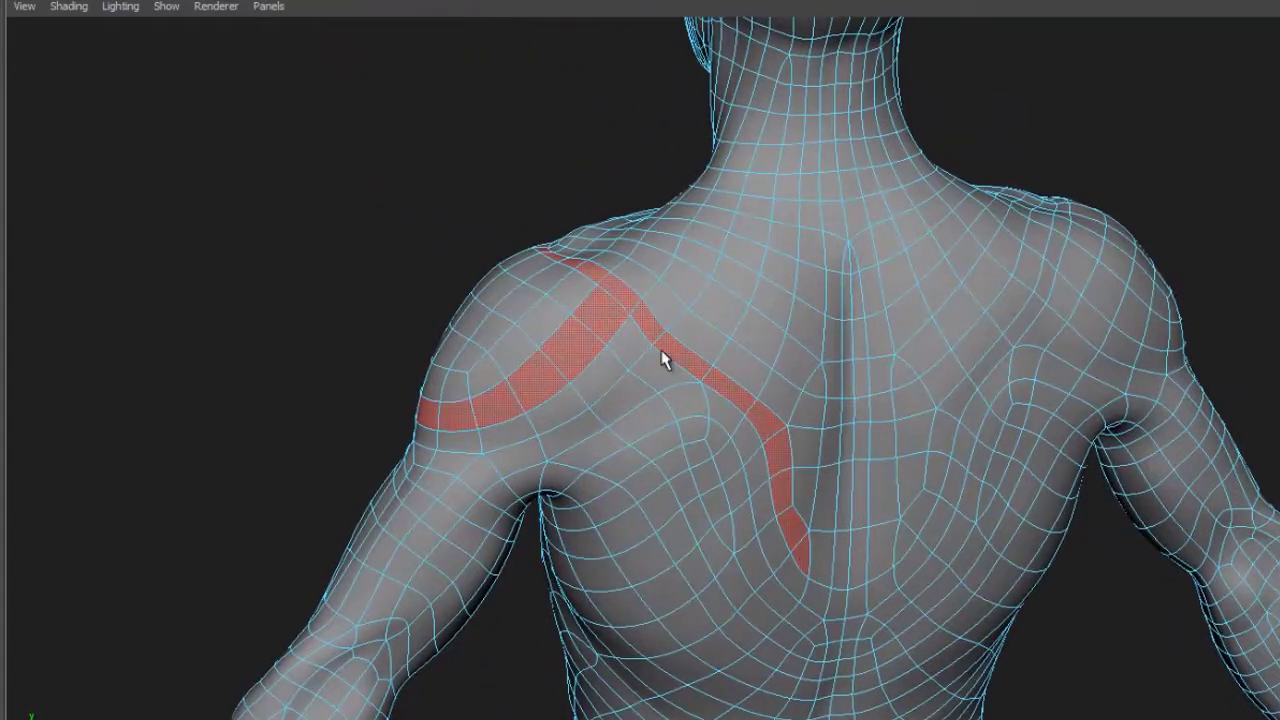
Step: Examine the back and shoulder edge flow of the bust from several further angles
{"action": "left_click_drag", "start_coordinate": [637, 340], "coordinate": [891, 374], "text": "alt"}
{"action": "left_click_drag", "start_coordinate": [654, 434], "coordinate": [740, 286], "text": "alt"}
{"action": "left_click_drag", "start_coordinate": [871, 357], "coordinate": [749, 446], "text": "alt"}
{"action": "right_click_drag", "start_coordinate": [749, 446], "coordinate": [663, 403], "text": "alt"}
{"action": "middle_click_drag", "start_coordinate": [663, 403], "coordinate": [680, 330], "text": "alt"}
{"action": "left_click_drag", "start_coordinate": [690, 402], "coordinate": [800, 411], "text": "alt"}
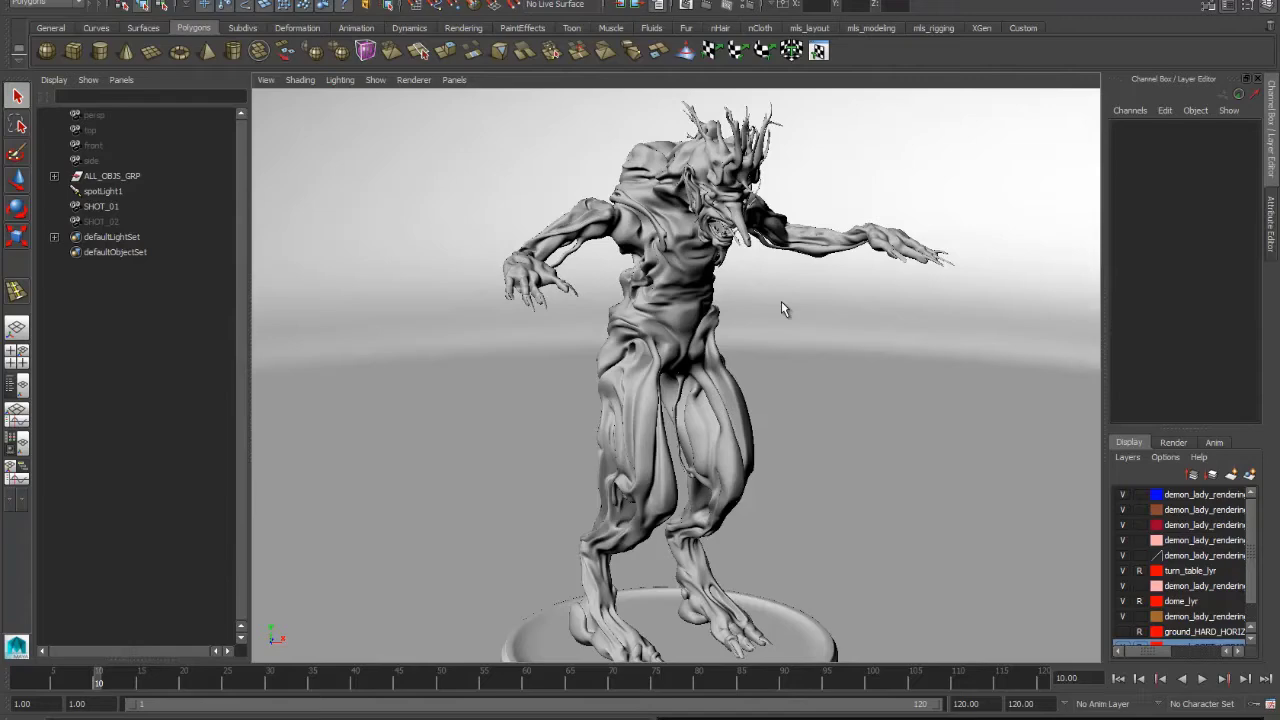
Step: Switch to Photoshop, close sentry.jpg to view troll_from_concept.jpg, and return to the troll scene in Maya
{"action": "key", "text": "alt+Tab"}
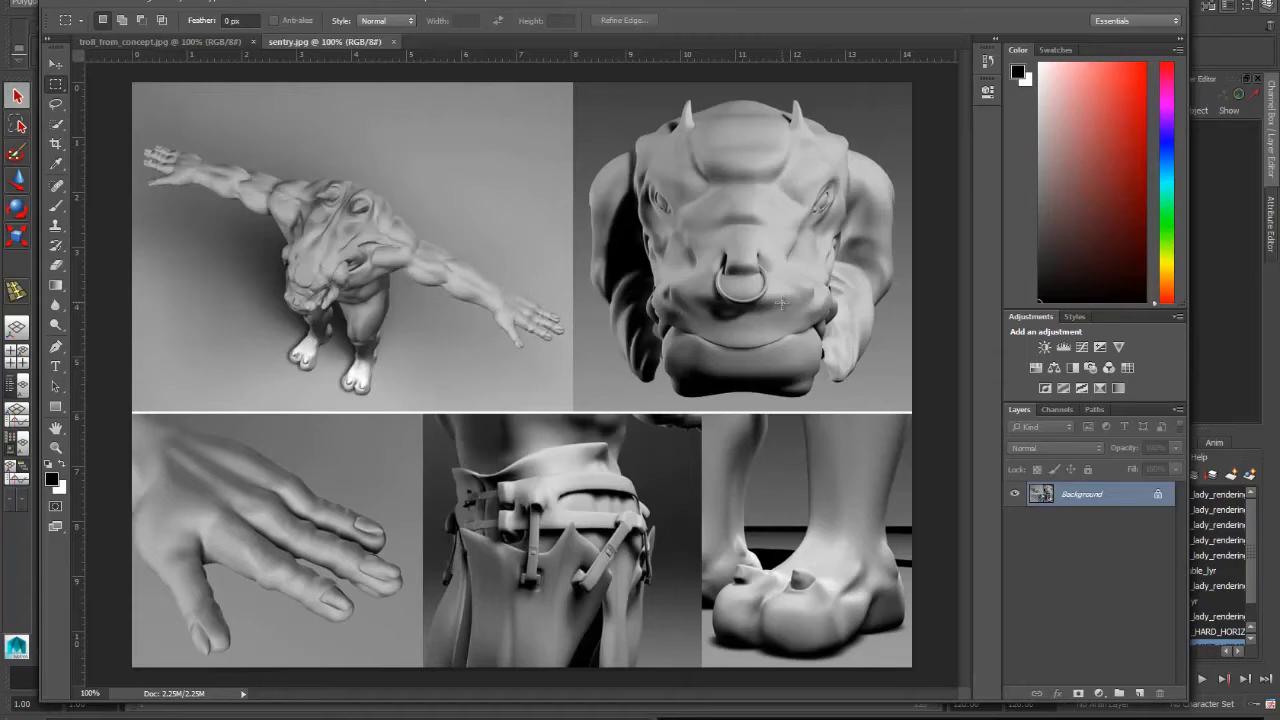
{"action": "left_click", "coordinate": [393, 41]}
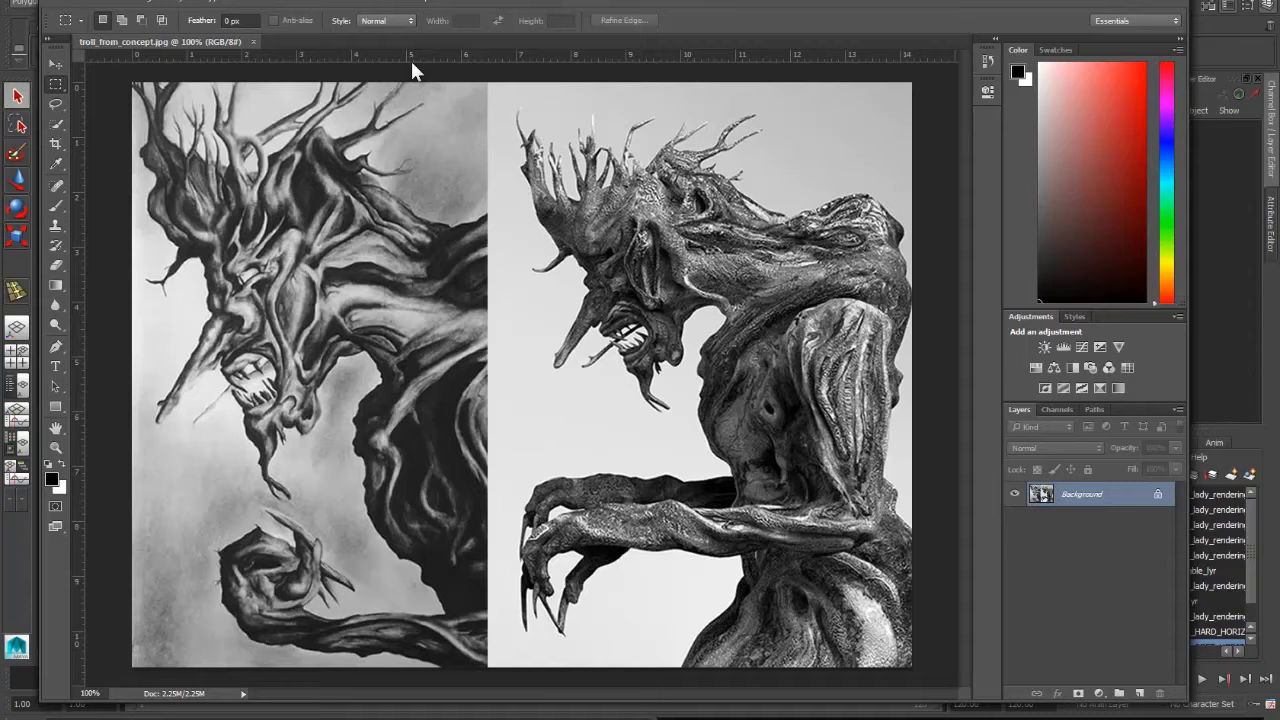
{"action": "left_click", "coordinate": [1104, 1]}
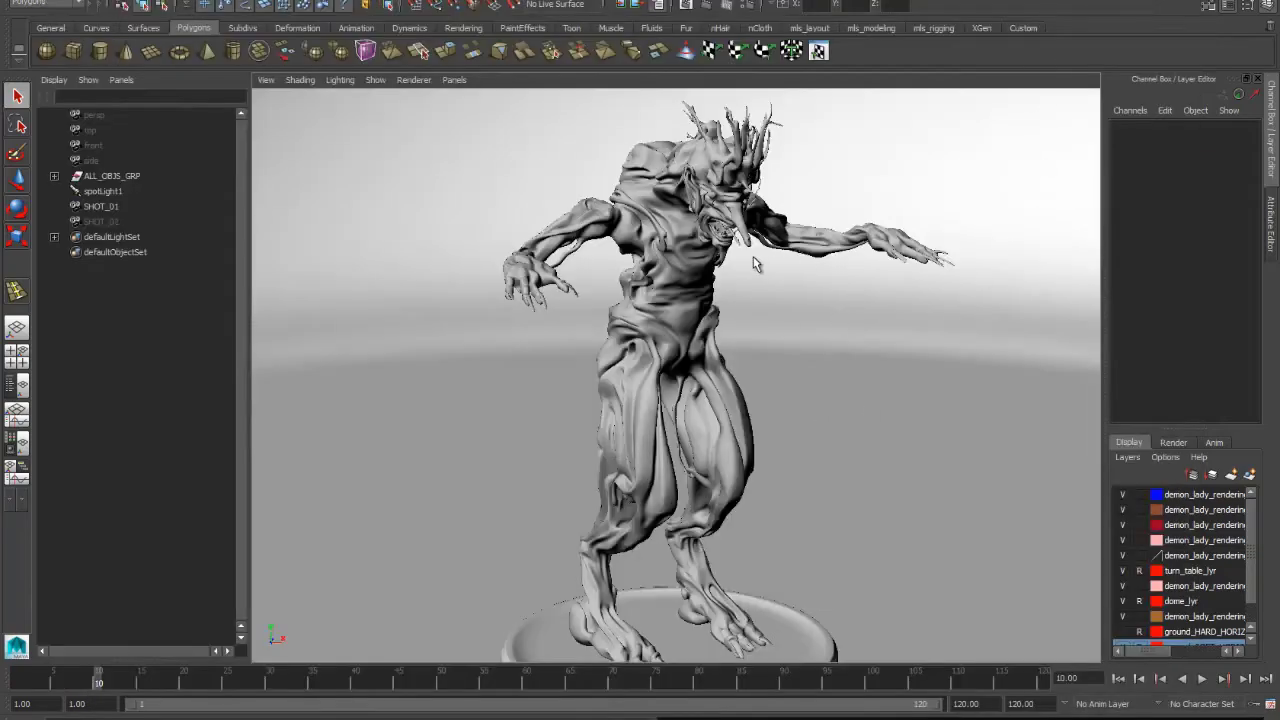
Step: Inspect the smoothed troll model's head, face and upper body up close from the front and the side
{"action": "right_click_drag", "start_coordinate": [757, 260], "coordinate": [980, 240], "text": "alt"}
{"action": "middle_click_drag", "start_coordinate": [980, 240], "coordinate": [865, 440], "text": "alt"}
{"action": "right_click_drag", "start_coordinate": [734, 349], "coordinate": [757, 301], "text": "alt"}
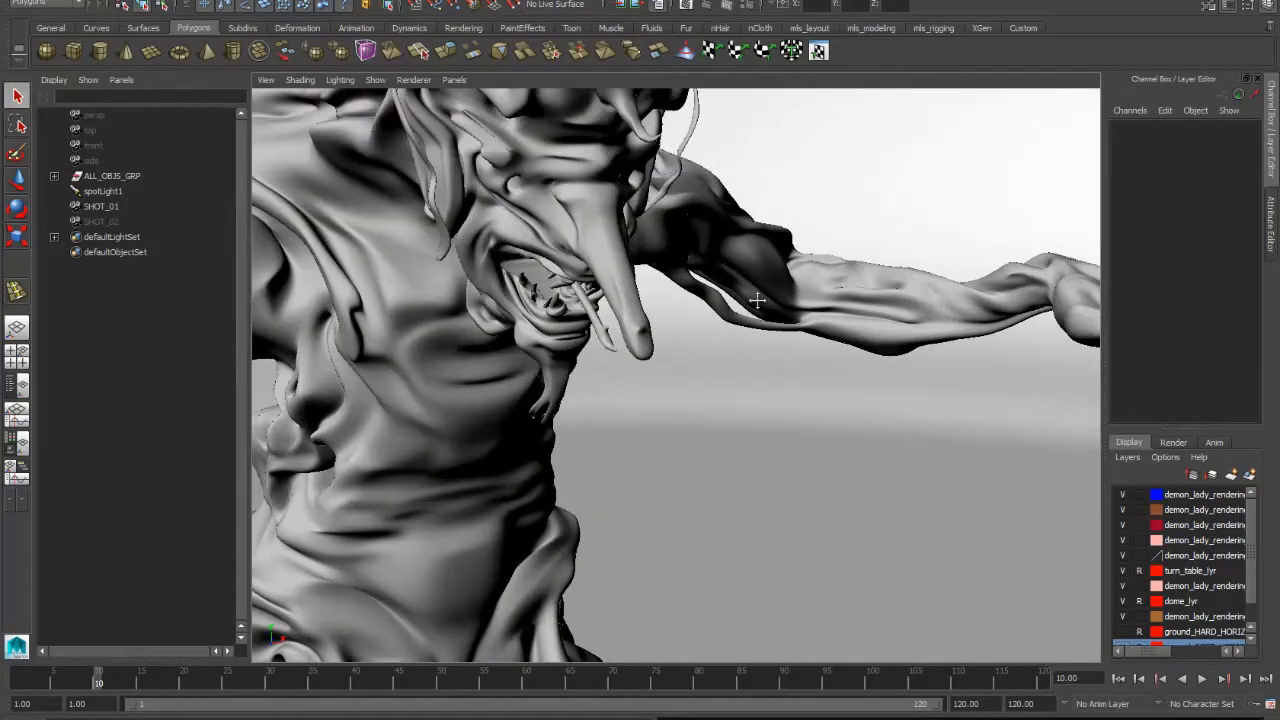
{"action": "left_click_drag", "start_coordinate": [757, 301], "coordinate": [985, 370], "text": "alt"}
{"action": "right_click_drag", "start_coordinate": [985, 370], "coordinate": [780, 345], "text": "alt"}
{"action": "left_click_drag", "start_coordinate": [780, 345], "coordinate": [629, 334], "text": "alt"}
{"action": "right_click_drag", "start_coordinate": [629, 334], "coordinate": [843, 346], "text": "alt"}
{"action": "left_click_drag", "start_coordinate": [843, 346], "coordinate": [808, 350], "text": "alt"}
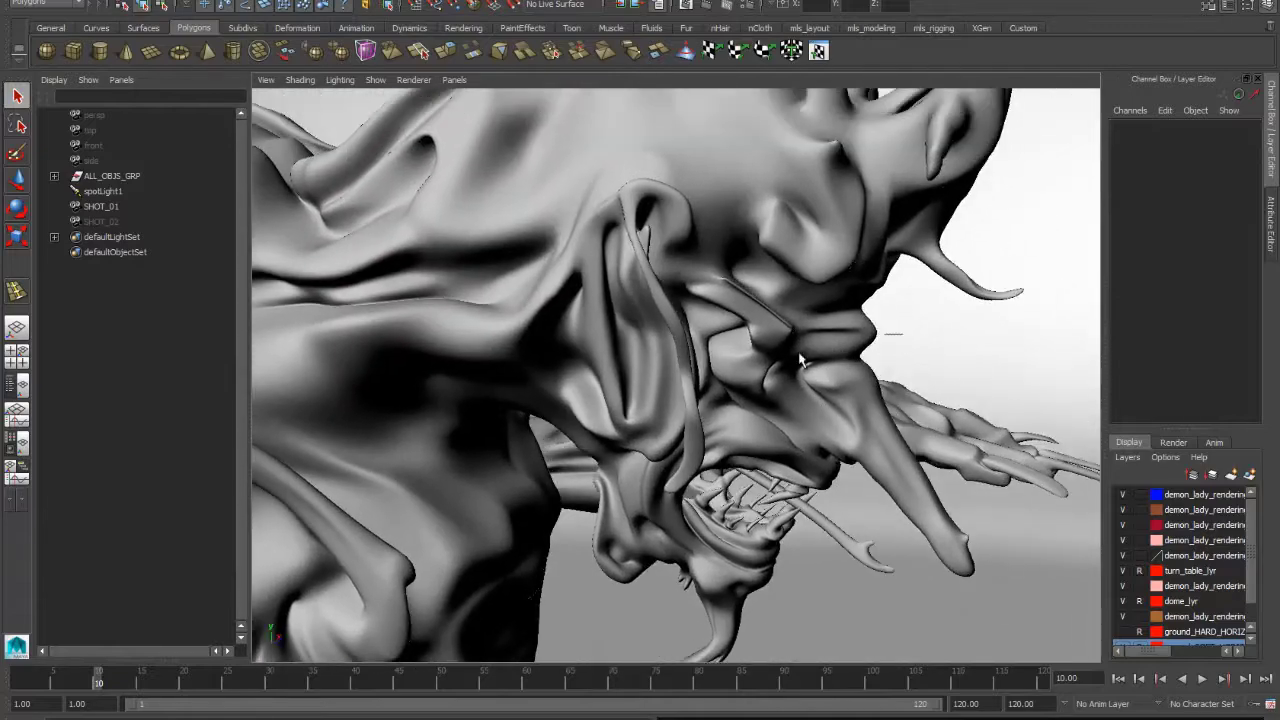
Step: Display the troll body mesh without smoothing and view its faceted head from the side
{"action": "left_click", "coordinate": [808, 350]}
{"action": "left_click_drag", "start_coordinate": [912, 335], "coordinate": [920, 366], "text": "alt"}
{"action": "key", "text": "1"}
{"action": "left_click", "coordinate": [941, 339]}
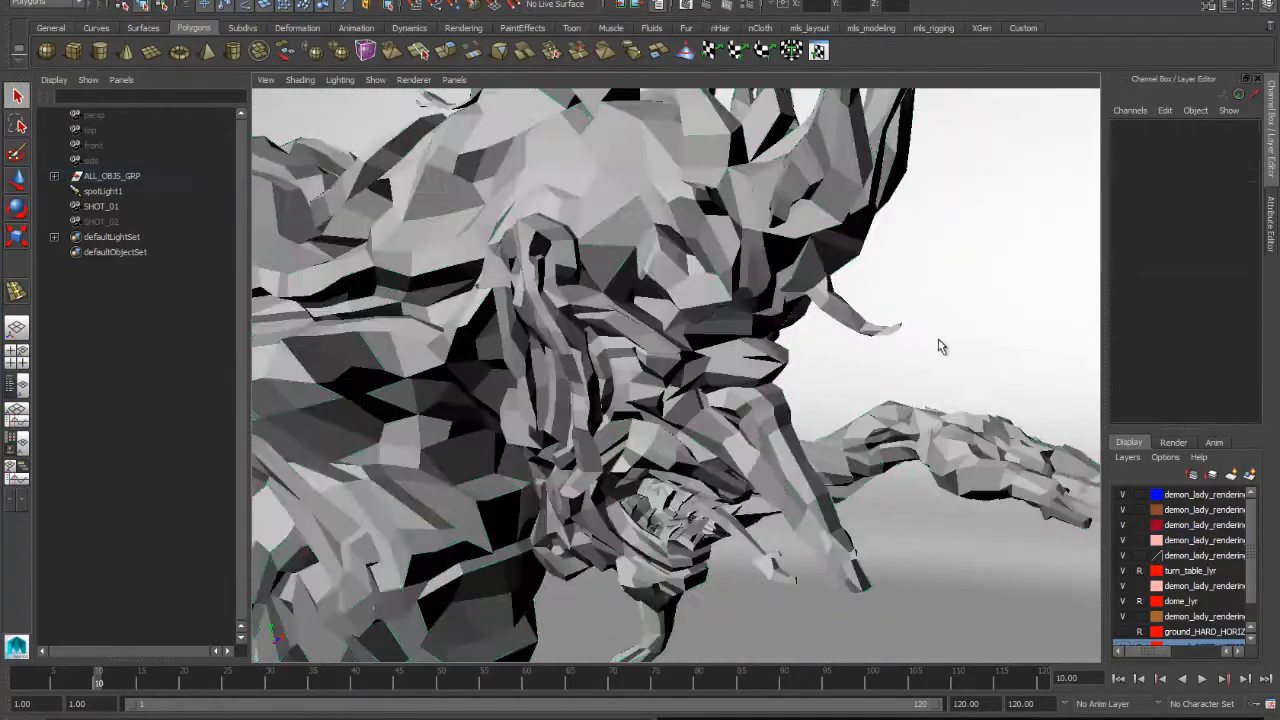
{"action": "middle_click_drag", "start_coordinate": [898, 345], "coordinate": [1000, 341], "text": "alt"}
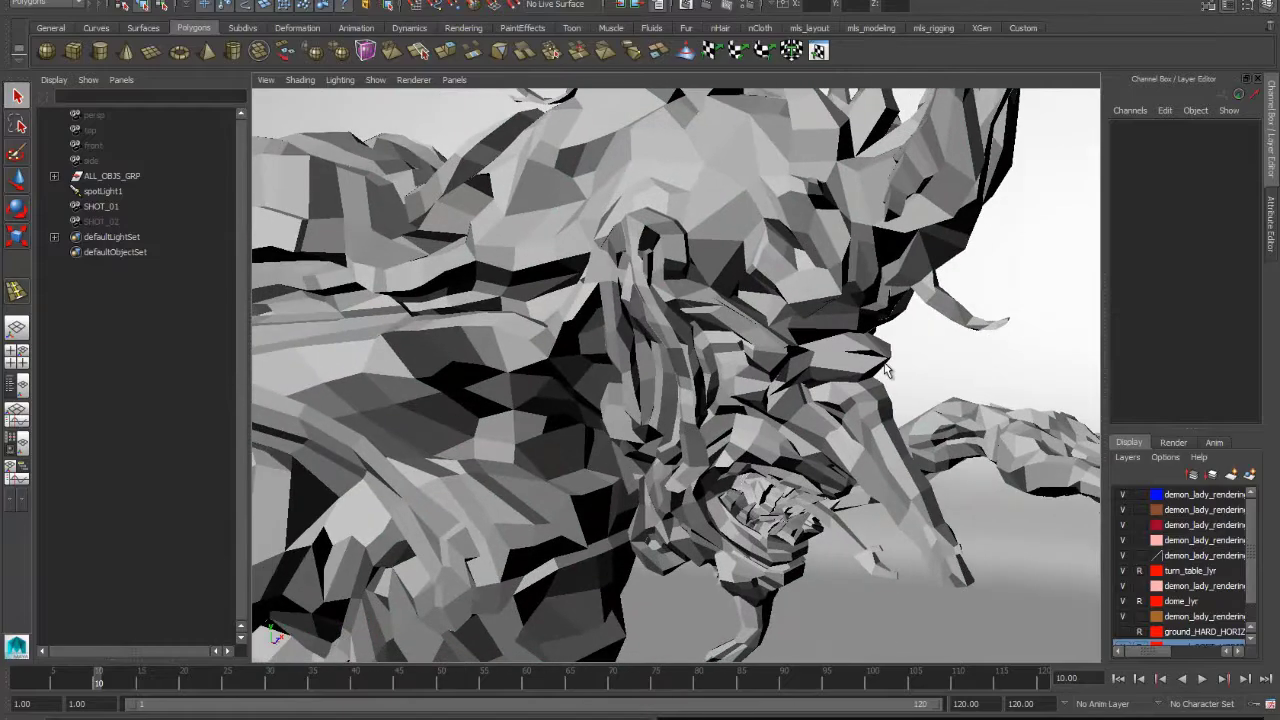
Step: Overlay the wireframe on the shaded troll and examine the edge flow of its torso, arms and head
{"action": "left_click", "coordinate": [300, 80]}
{"action": "left_click", "coordinate": [318, 210]}
{"action": "mouse_move", "coordinate": [829, 366]}
{"action": "left_mouse_down", "text": "alt"}
{"action": "mouse_move", "coordinate": [843, 367]}
{"action": "mouse_move", "coordinate": [766, 363]}
{"action": "mouse_move", "coordinate": [851, 349]}
{"action": "mouse_move", "coordinate": [607, 295]}
{"action": "mouse_move", "coordinate": [740, 332]}
{"action": "mouse_move", "coordinate": [716, 350]}
{"action": "mouse_move", "coordinate": [864, 323]}
{"action": "mouse_move", "coordinate": [1006, 326]}
{"action": "mouse_move", "coordinate": [790, 352]}
{"action": "mouse_move", "coordinate": [791, 324]}
{"action": "mouse_move", "coordinate": [748, 317]}
{"action": "mouse_move", "coordinate": [1060, 323]}
{"action": "mouse_move", "coordinate": [916, 386]}
{"action": "mouse_move", "coordinate": [746, 393]}
{"action": "mouse_move", "coordinate": [851, 349]}
{"action": "mouse_move", "coordinate": [836, 390]}
{"action": "mouse_move", "coordinate": [810, 370]}
{"action": "mouse_move", "coordinate": [795, 400]}
{"action": "mouse_move", "coordinate": [770, 314]}
{"action": "mouse_move", "coordinate": [805, 330]}
{"action": "left_mouse_up", "text": "alt"}
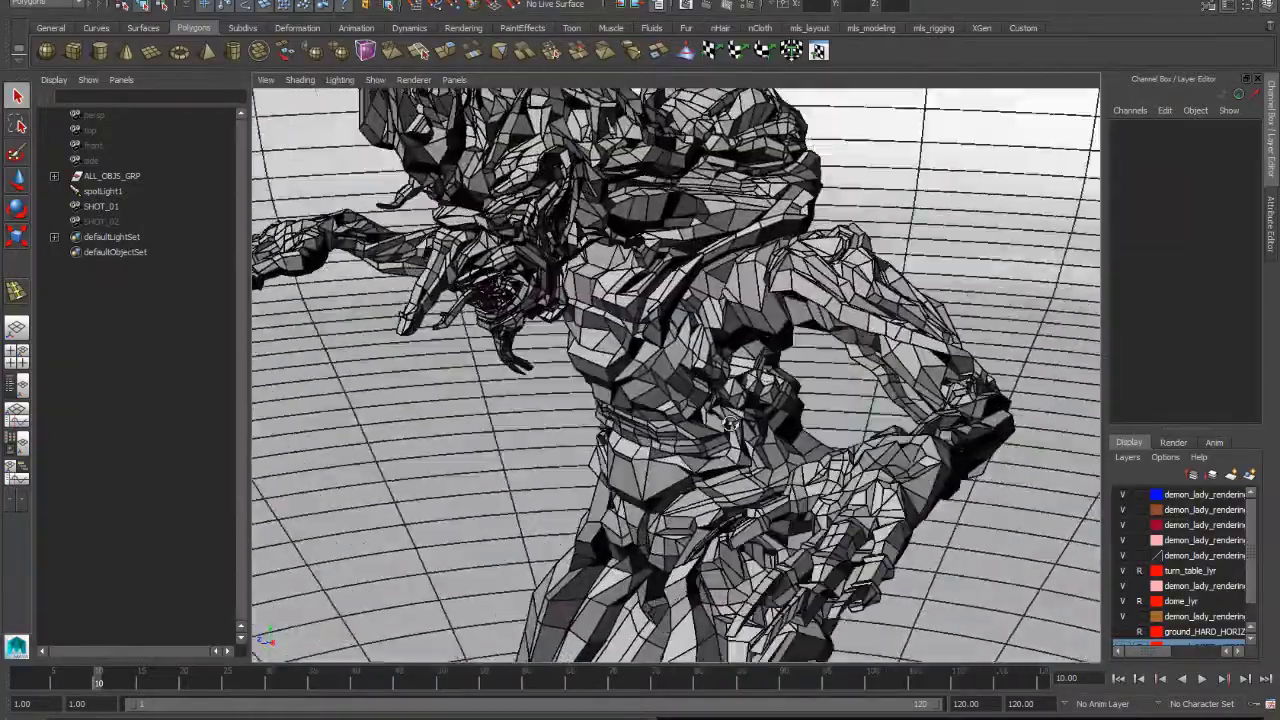
{"action": "left_click_drag", "start_coordinate": [733, 423], "coordinate": [790, 410], "text": "alt"}
{"action": "mouse_move", "coordinate": [835, 340]}
{"action": "left_mouse_down", "text": "alt"}
{"action": "mouse_move", "coordinate": [750, 348]}
{"action": "mouse_move", "coordinate": [812, 340]}
{"action": "left_mouse_up", "text": "alt"}
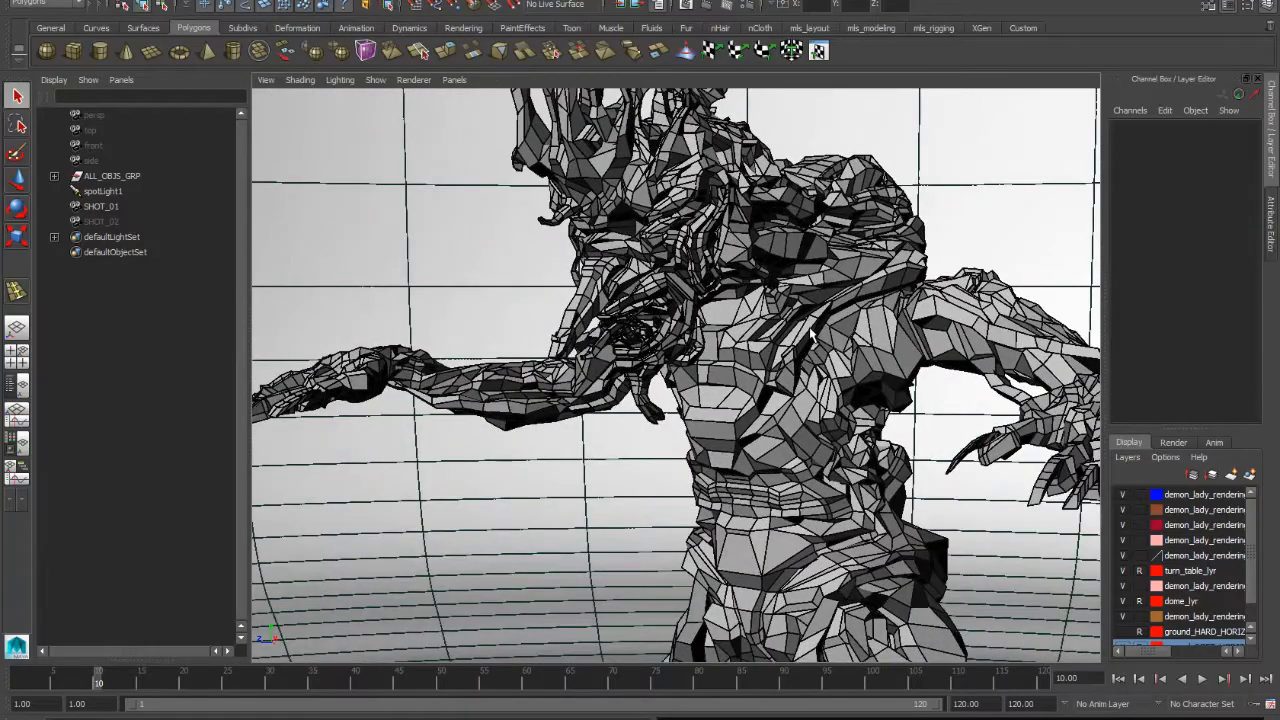
{"action": "right_click_drag", "start_coordinate": [838, 353], "coordinate": [729, 379], "text": "alt"}
{"action": "left_click_drag", "start_coordinate": [799, 387], "coordinate": [908, 360], "text": "alt"}
{"action": "middle_click_drag", "start_coordinate": [908, 352], "coordinate": [682, 396], "text": "alt"}
{"action": "left_click_drag", "start_coordinate": [757, 425], "coordinate": [801, 420], "text": "alt"}
Step: Examine the wireframe of the troll's horned head, face and upper body from the side
{"action": "scroll", "coordinate": [801, 420], "scroll_direction": "up", "scroll_amount": 5}
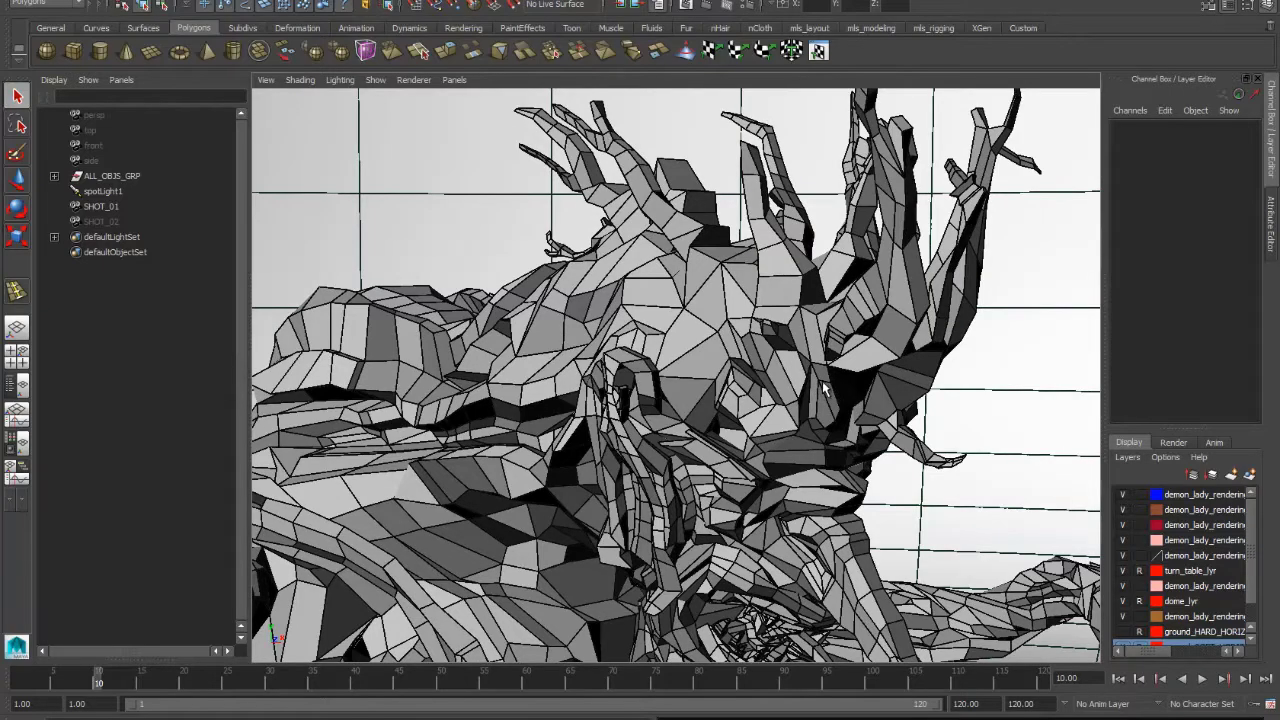
{"action": "right_click_drag", "start_coordinate": [895, 371], "coordinate": [757, 395], "text": "alt"}
{"action": "middle_click_drag", "start_coordinate": [713, 437], "coordinate": [736, 336], "text": "alt"}
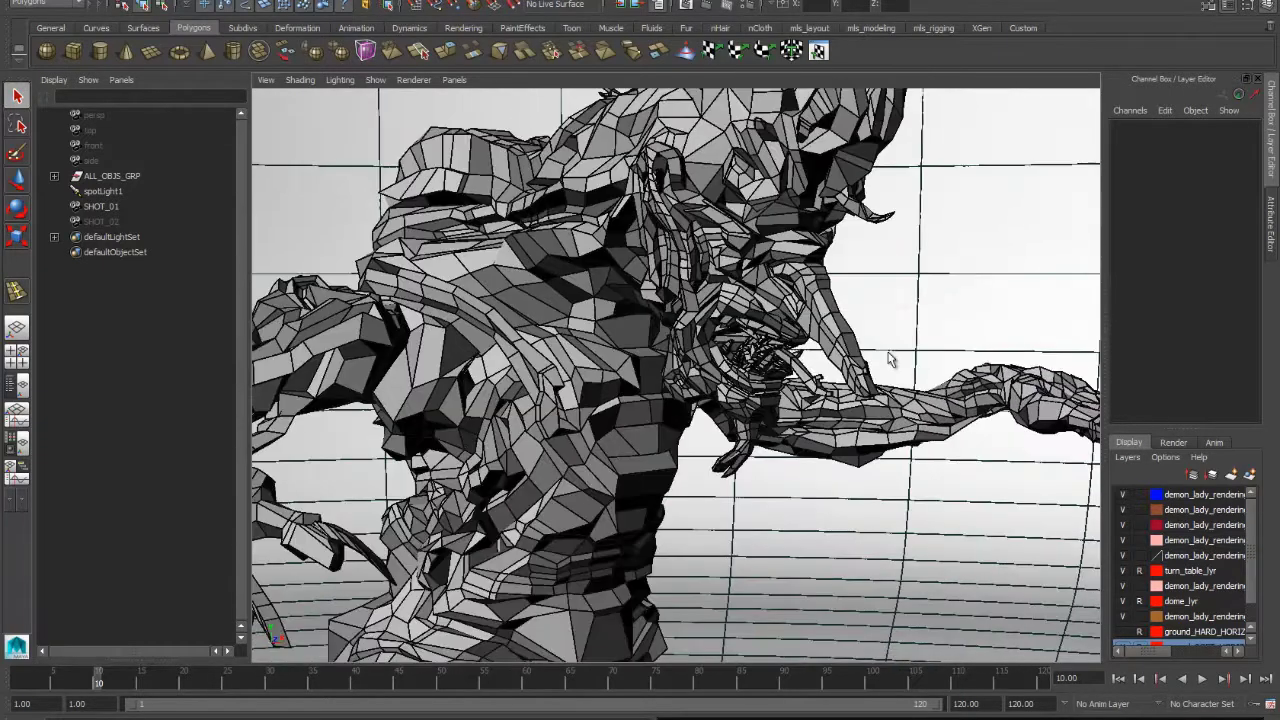
{"action": "scroll", "coordinate": [888, 351], "scroll_direction": "down", "scroll_amount": 4}
{"action": "scroll", "coordinate": [773, 395], "scroll_direction": "up", "scroll_amount": 2}
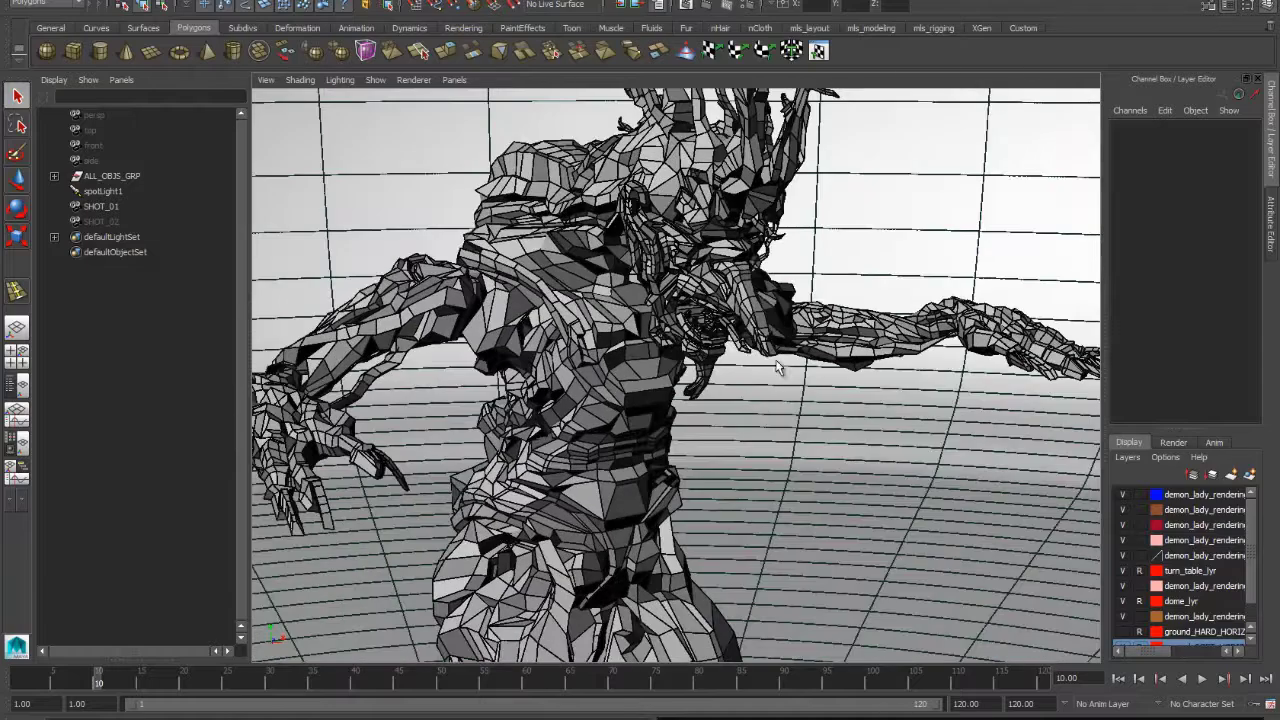
{"action": "scroll", "coordinate": [797, 369], "scroll_direction": "down", "scroll_amount": 3}
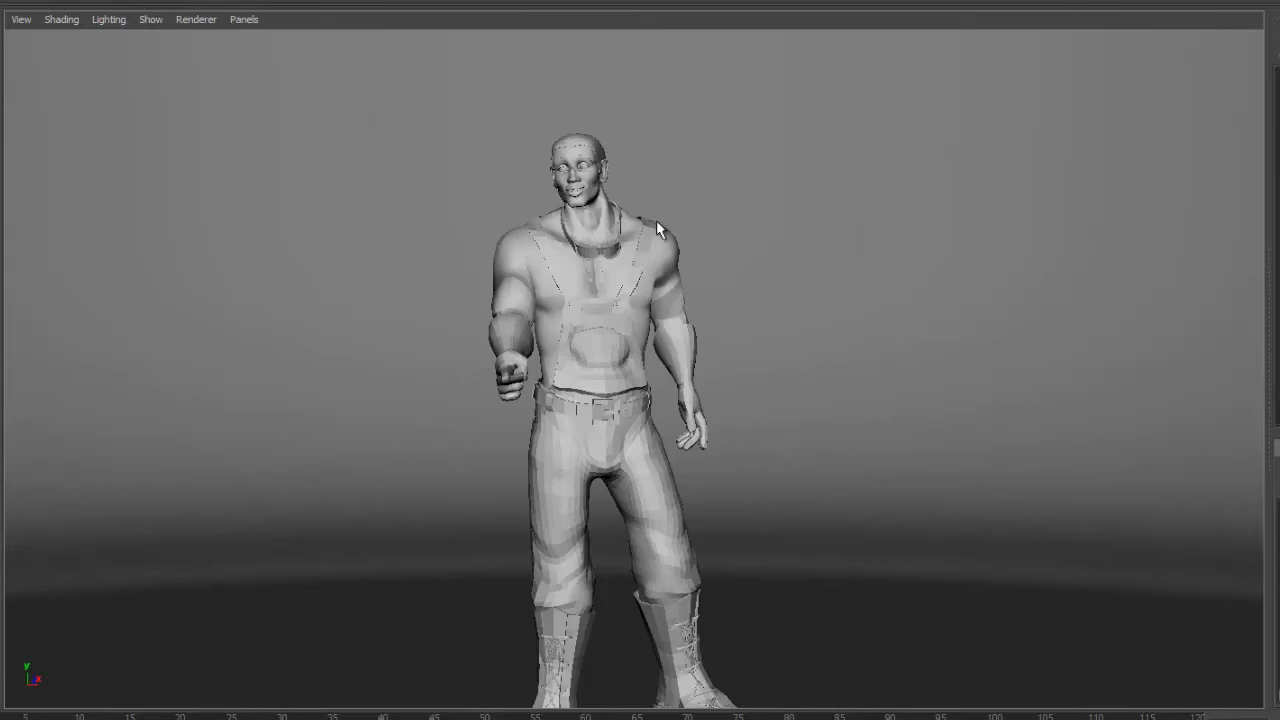
Step: View the head and shoulders of the muscular man in overalls up close and select his meshes
{"action": "left_click_drag", "start_coordinate": [678, 222], "coordinate": [631, 297], "text": "alt"}
{"action": "right_click_drag", "start_coordinate": [553, 301], "coordinate": [735, 290], "text": "alt"}
{"action": "middle_click_drag", "start_coordinate": [525, 312], "coordinate": [657, 352], "text": "alt"}
{"action": "right_click_drag", "start_coordinate": [657, 352], "coordinate": [606, 366], "text": "alt"}
{"action": "left_click_drag", "start_coordinate": [606, 366], "coordinate": [748, 303], "text": "alt"}
{"action": "left_click", "coordinate": [749, 315]}
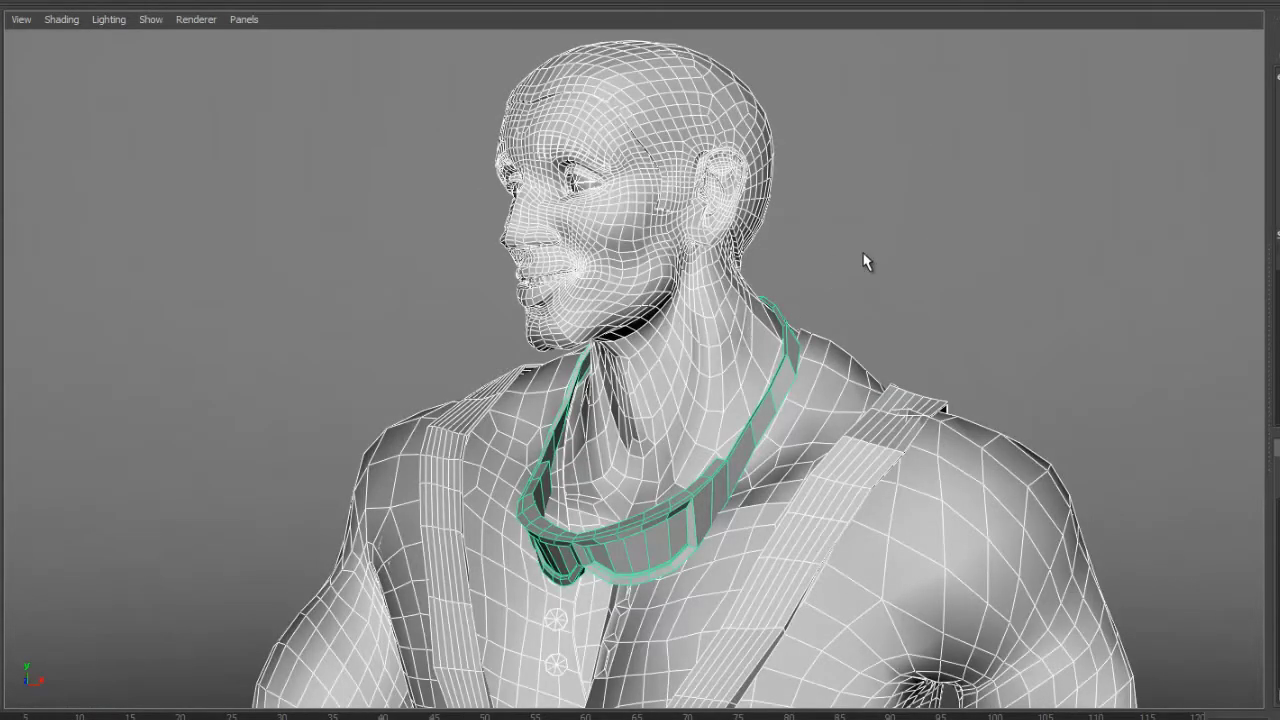
Step: Clear the selection, overlay the wireframe on the shaded man and examine his face and neck
{"action": "left_click", "coordinate": [349, 72]}
{"action": "left_click", "coordinate": [64, 21]}
{"action": "left_click", "coordinate": [95, 199]}
{"action": "right_click_drag", "start_coordinate": [808, 230], "coordinate": [1205, 238], "text": "alt"}
{"action": "middle_click_drag", "start_coordinate": [778, 250], "coordinate": [818, 362], "text": "alt"}
{"action": "right_click_drag", "start_coordinate": [1036, 320], "coordinate": [735, 275], "text": "alt"}
{"action": "left_click_drag", "start_coordinate": [898, 338], "coordinate": [971, 336], "text": "alt"}
{"action": "middle_click_drag", "start_coordinate": [801, 296], "coordinate": [1031, 247], "text": "alt"}
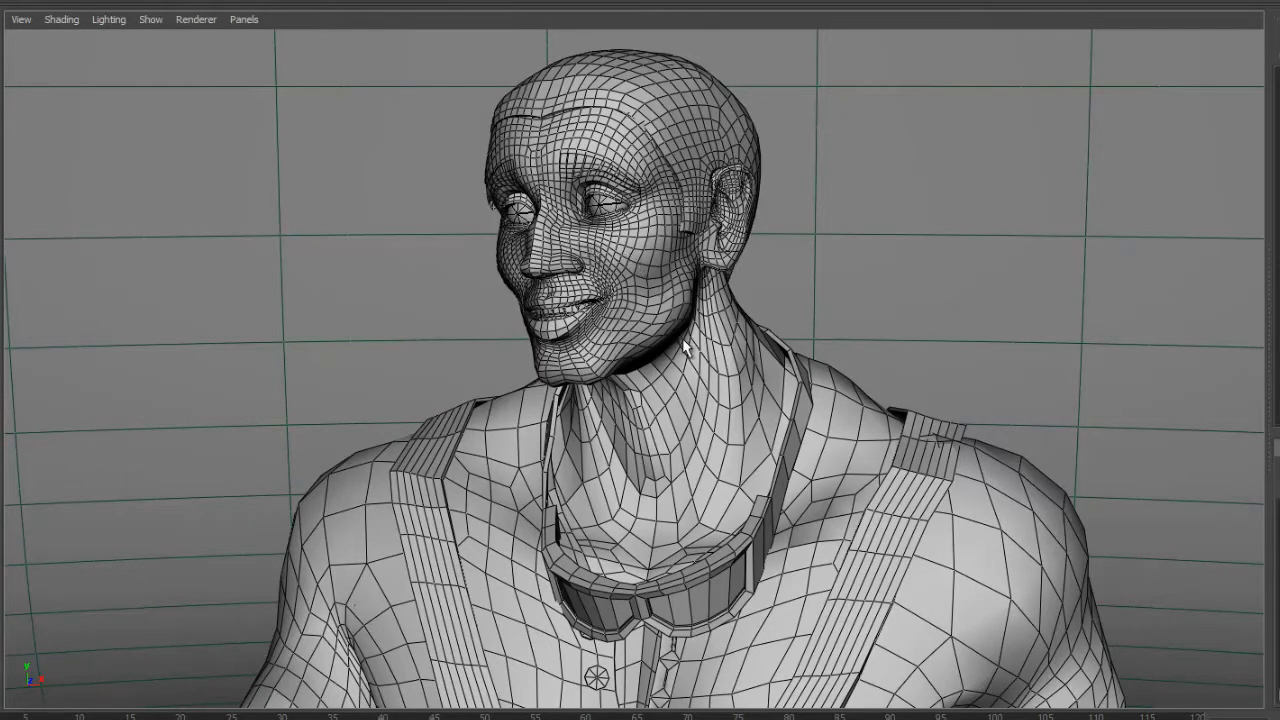
Step: Hide the hair cap mesh covering the man's scalp
{"action": "middle_click_drag", "start_coordinate": [706, 478], "coordinate": [665, 328], "text": "alt"}
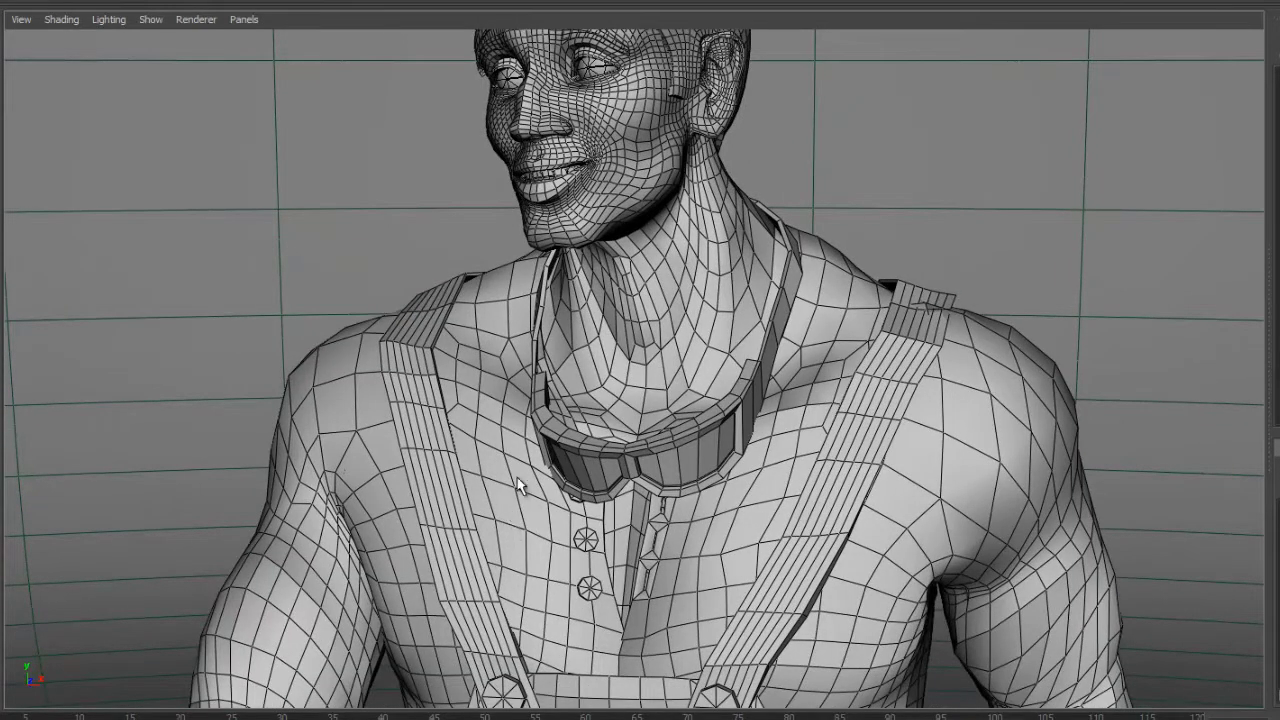
{"action": "left_click_drag", "start_coordinate": [749, 302], "coordinate": [650, 315], "text": "alt"}
{"action": "middle_click_drag", "start_coordinate": [925, 95], "coordinate": [681, 343], "text": "alt"}
{"action": "right_click_drag", "start_coordinate": [683, 352], "coordinate": [1079, 270], "text": "alt"}
{"action": "left_click", "coordinate": [834, 152]}
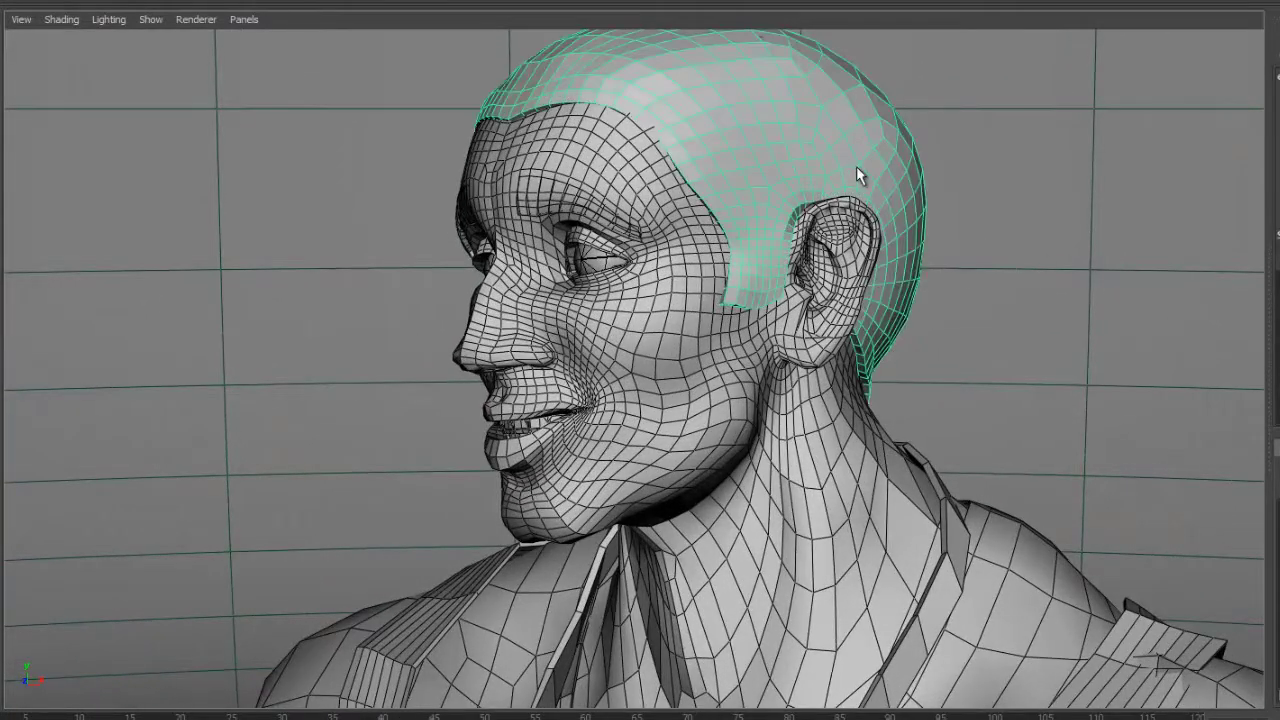
{"action": "key", "text": "ctrl+h"}
Step: Examine the edge flow of the man's bare scalp, face, ear and neck in side view
{"action": "middle_click_drag", "start_coordinate": [965, 258], "coordinate": [947, 406], "text": "alt"}
{"action": "mouse_move", "coordinate": [947, 406]}
{"action": "left_mouse_down", "text": "alt"}
{"action": "mouse_move", "coordinate": [972, 334]}
{"action": "mouse_move", "coordinate": [958, 392]}
{"action": "left_mouse_up", "text": "alt"}
{"action": "middle_click_drag", "start_coordinate": [943, 234], "coordinate": [836, 390], "text": "alt"}
{"action": "middle_click_drag", "start_coordinate": [799, 483], "coordinate": [787, 422], "text": "alt"}
{"action": "left_click_drag", "start_coordinate": [787, 422], "coordinate": [760, 498], "text": "alt"}
{"action": "middle_click_drag", "start_coordinate": [760, 498], "coordinate": [756, 386], "text": "alt"}
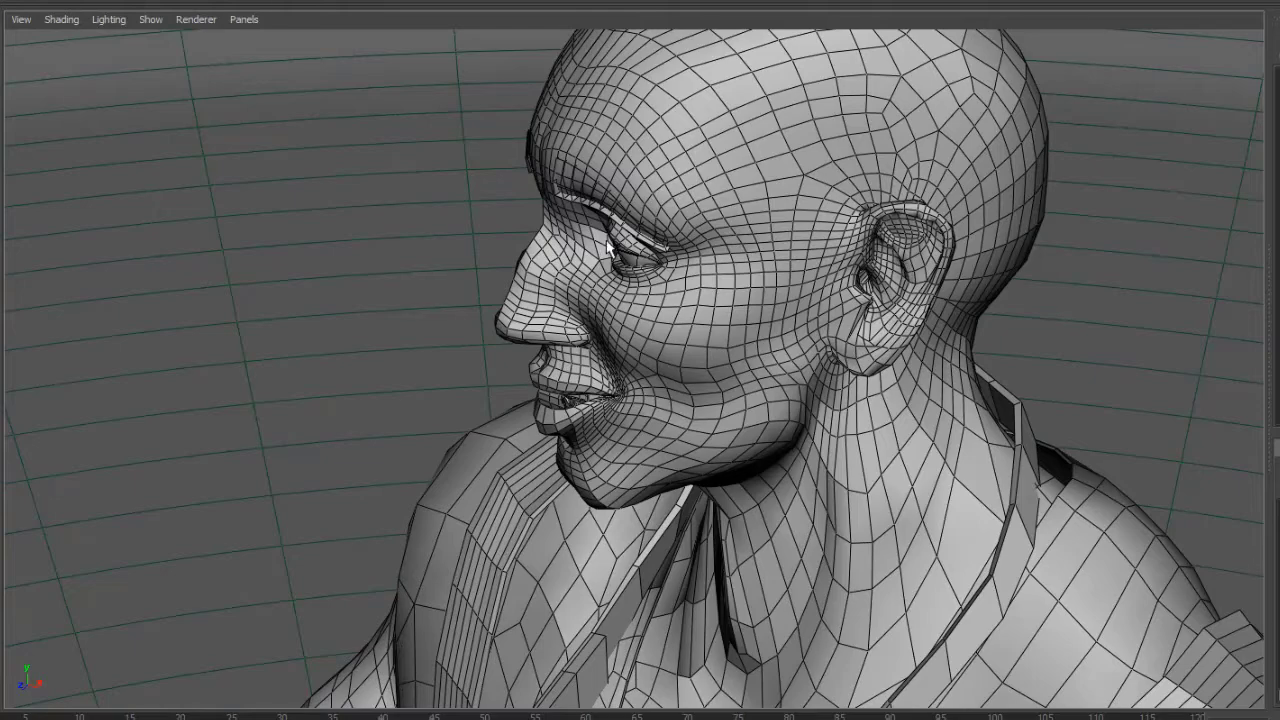
{"action": "right_click_drag", "start_coordinate": [1035, 388], "coordinate": [514, 379], "text": "alt"}
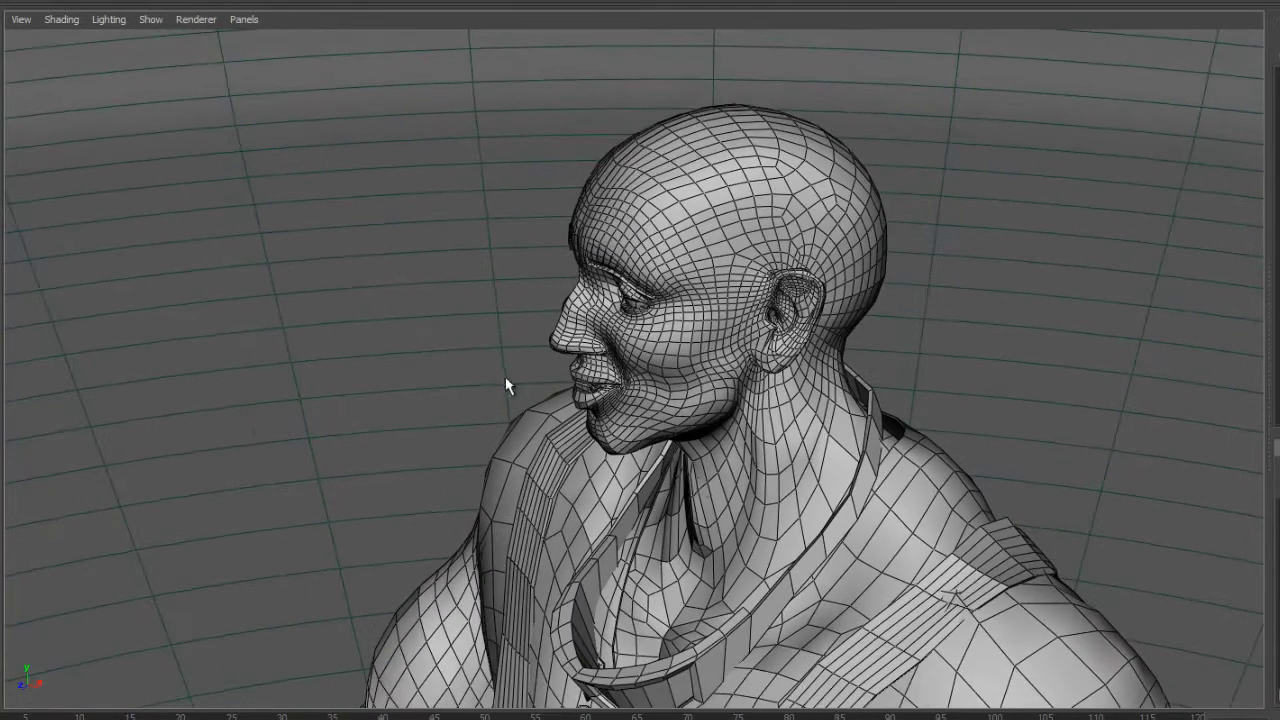
Step: Examine the wireframe of the man's chest, shoulders, goggles and overall straps
{"action": "middle_click_drag", "start_coordinate": [709, 518], "coordinate": [789, 231], "text": "alt"}
{"action": "middle_click_drag", "start_coordinate": [648, 448], "coordinate": [686, 366], "text": "alt"}
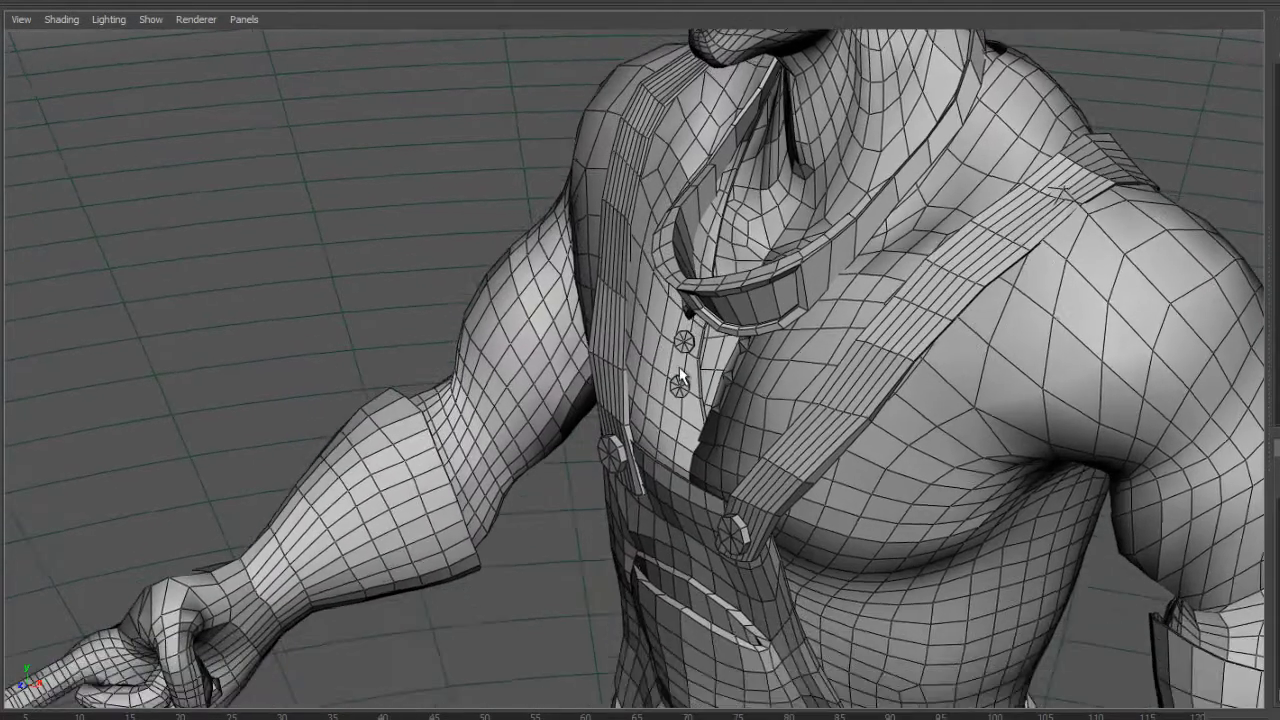
{"action": "left_click_drag", "start_coordinate": [686, 366], "coordinate": [737, 348], "text": "alt"}
{"action": "middle_click_drag", "start_coordinate": [740, 350], "coordinate": [797, 501], "text": "alt"}
{"action": "right_click_drag", "start_coordinate": [934, 296], "coordinate": [705, 302], "text": "alt"}
{"action": "middle_click_drag", "start_coordinate": [640, 530], "coordinate": [678, 392], "text": "alt"}
{"action": "middle_click_drag", "start_coordinate": [696, 489], "coordinate": [662, 356], "text": "alt"}
Step: Examine the edge flow of the overalls' bib, the belt and both arms from the front
{"action": "middle_click_drag", "start_coordinate": [709, 465], "coordinate": [560, 300], "text": "alt"}
{"action": "left_click_drag", "start_coordinate": [826, 334], "coordinate": [785, 314], "text": "alt"}
{"action": "middle_click_drag", "start_coordinate": [908, 290], "coordinate": [578, 376], "text": "alt"}
{"action": "left_click_drag", "start_coordinate": [578, 376], "coordinate": [650, 390], "text": "alt"}
{"action": "left_click_drag", "start_coordinate": [1019, 347], "coordinate": [851, 238], "text": "alt"}
{"action": "middle_click_drag", "start_coordinate": [705, 363], "coordinate": [910, 181], "text": "alt"}
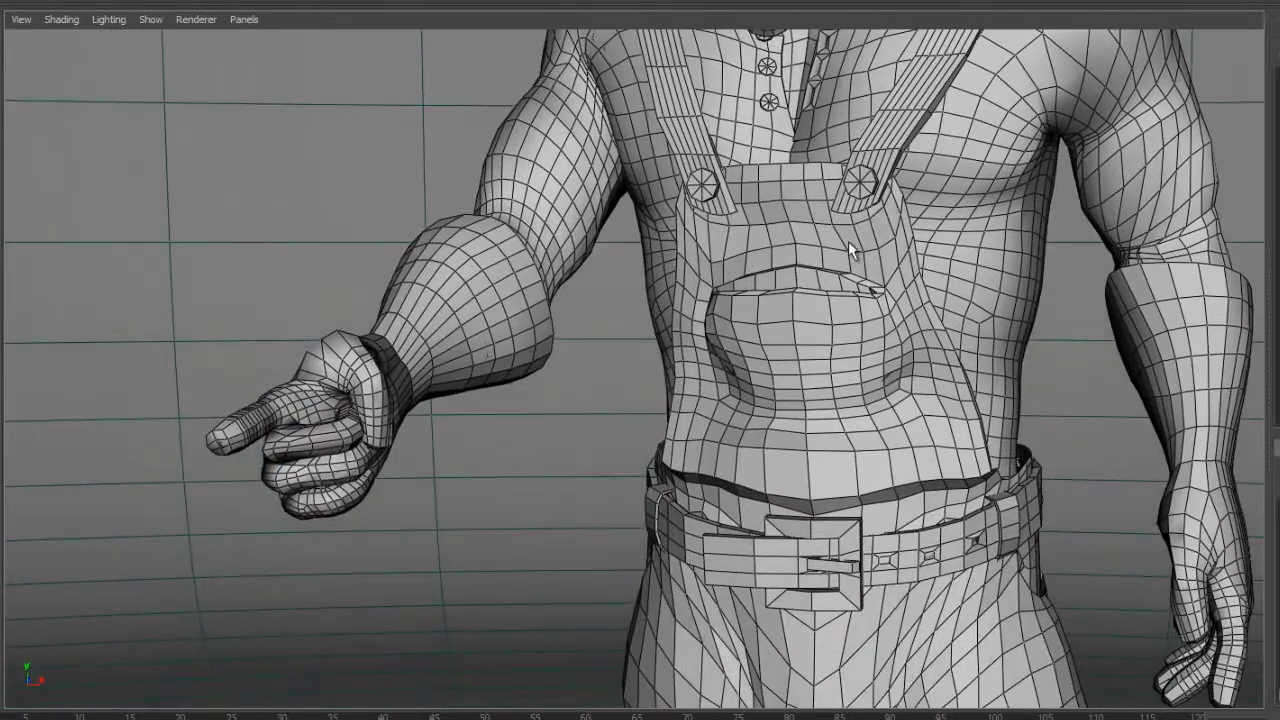
Step: Examine the edge flow of the man's pointing arm, glove and hand from the side
{"action": "left_click_drag", "start_coordinate": [653, 425], "coordinate": [931, 380], "text": "alt"}
{"action": "middle_click_drag", "start_coordinate": [931, 380], "coordinate": [712, 401], "text": "alt"}
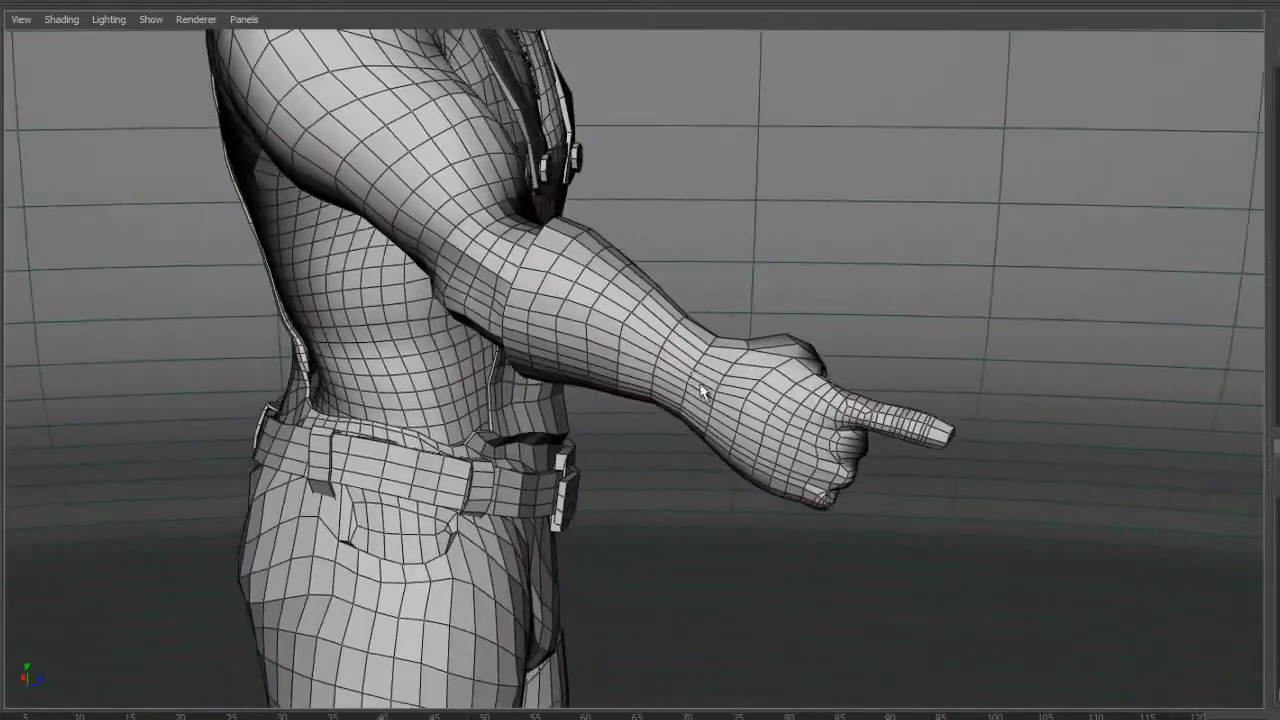
{"action": "left_click_drag", "start_coordinate": [712, 401], "coordinate": [803, 397], "text": "alt"}
{"action": "middle_click_drag", "start_coordinate": [803, 397], "coordinate": [947, 345], "text": "alt"}
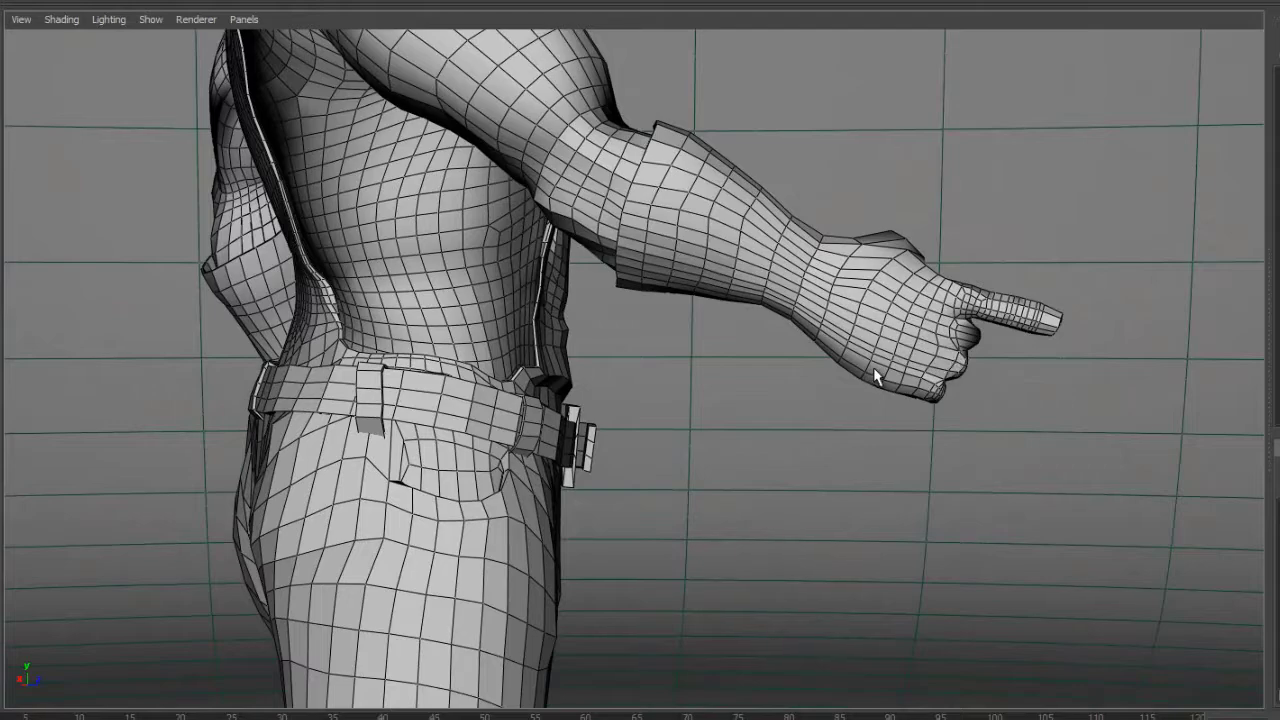
Step: Hide the overalls mesh to expose the man's torso and legs
{"action": "middle_click_drag", "start_coordinate": [808, 430], "coordinate": [871, 240], "text": "alt"}
{"action": "middle_click_drag", "start_coordinate": [880, 345], "coordinate": [906, 150], "text": "alt"}
{"action": "middle_click_drag", "start_coordinate": [885, 400], "coordinate": [910, 115], "text": "alt"}
{"action": "mouse_move", "coordinate": [805, 350]}
{"action": "left_mouse_down", "text": "alt"}
{"action": "mouse_move", "coordinate": [874, 342]}
{"action": "mouse_move", "coordinate": [777, 343]}
{"action": "mouse_move", "coordinate": [943, 306]}
{"action": "mouse_move", "coordinate": [829, 317]}
{"action": "mouse_move", "coordinate": [667, 285]}
{"action": "mouse_move", "coordinate": [730, 394]}
{"action": "left_mouse_up", "text": "alt"}
{"action": "left_click", "coordinate": [738, 400]}
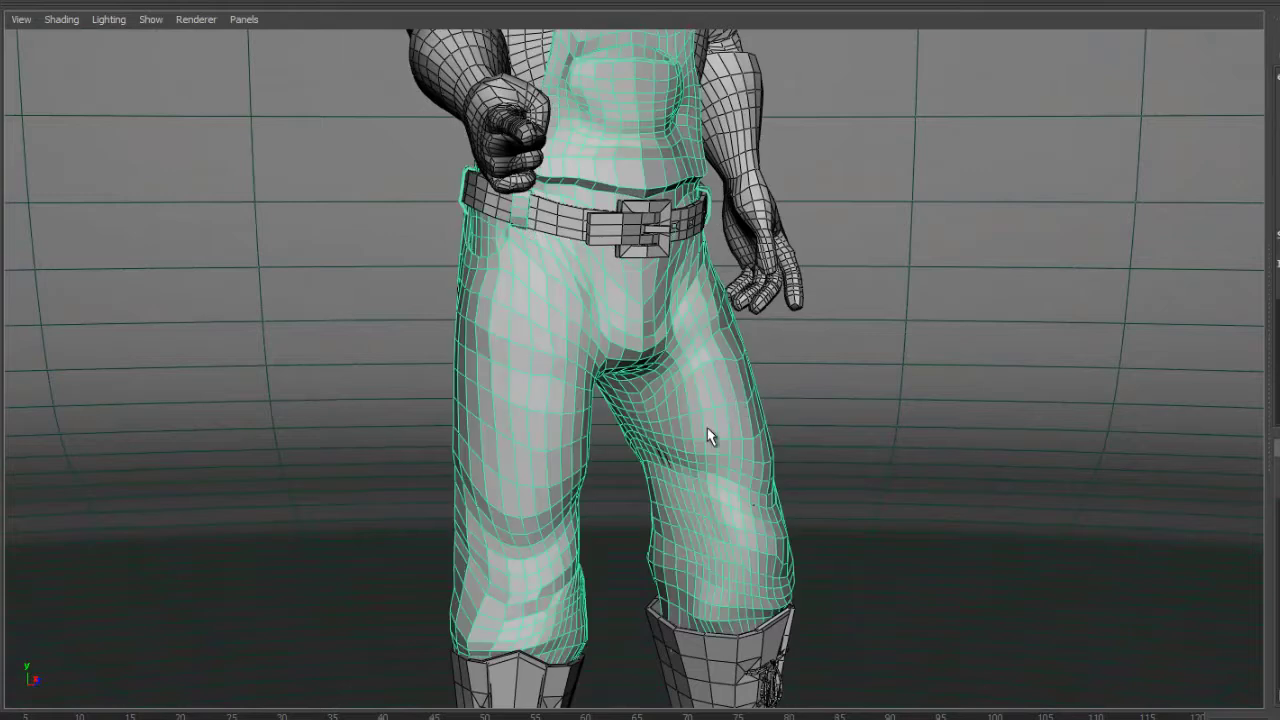
{"action": "key", "text": "ctrl+h"}
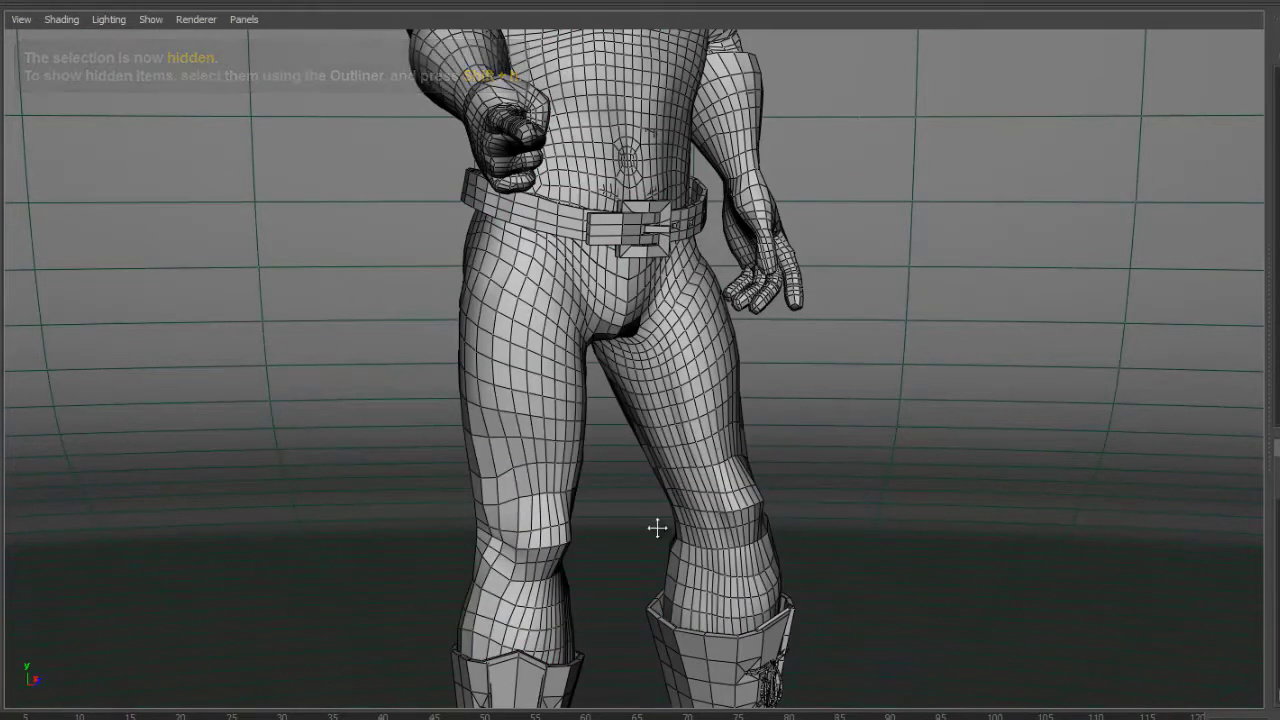
Step: Hide the boot on the man's left foot to expose the bare foot
{"action": "left_click_drag", "start_coordinate": [657, 526], "coordinate": [733, 336], "text": "alt"}
{"action": "left_click", "coordinate": [740, 345]}
{"action": "key", "text": "ctrl+h"}
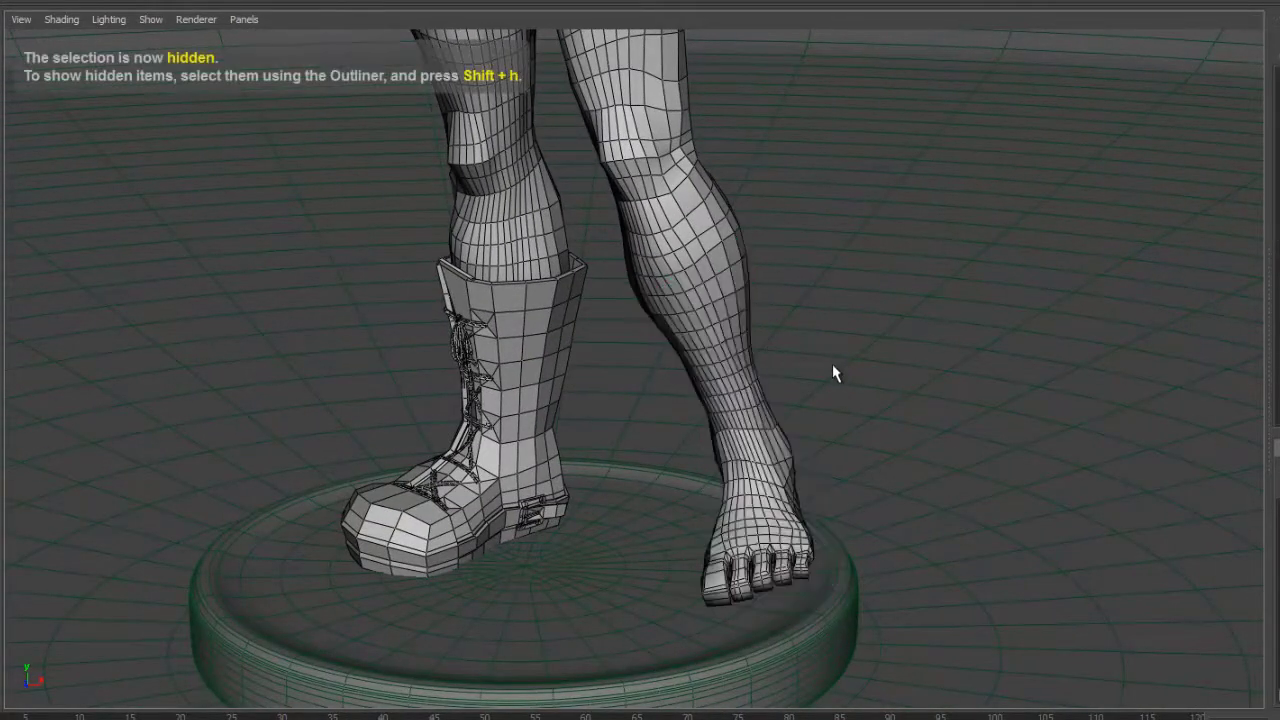
Step: Examine the edge flow of the bare foot, ankle and lower leg up close
{"action": "left_click_drag", "start_coordinate": [837, 391], "coordinate": [654, 389], "text": "alt"}
{"action": "right_click_drag", "start_coordinate": [820, 382], "coordinate": [979, 428], "text": "alt"}
{"action": "left_click_drag", "start_coordinate": [896, 512], "coordinate": [858, 487], "text": "alt"}
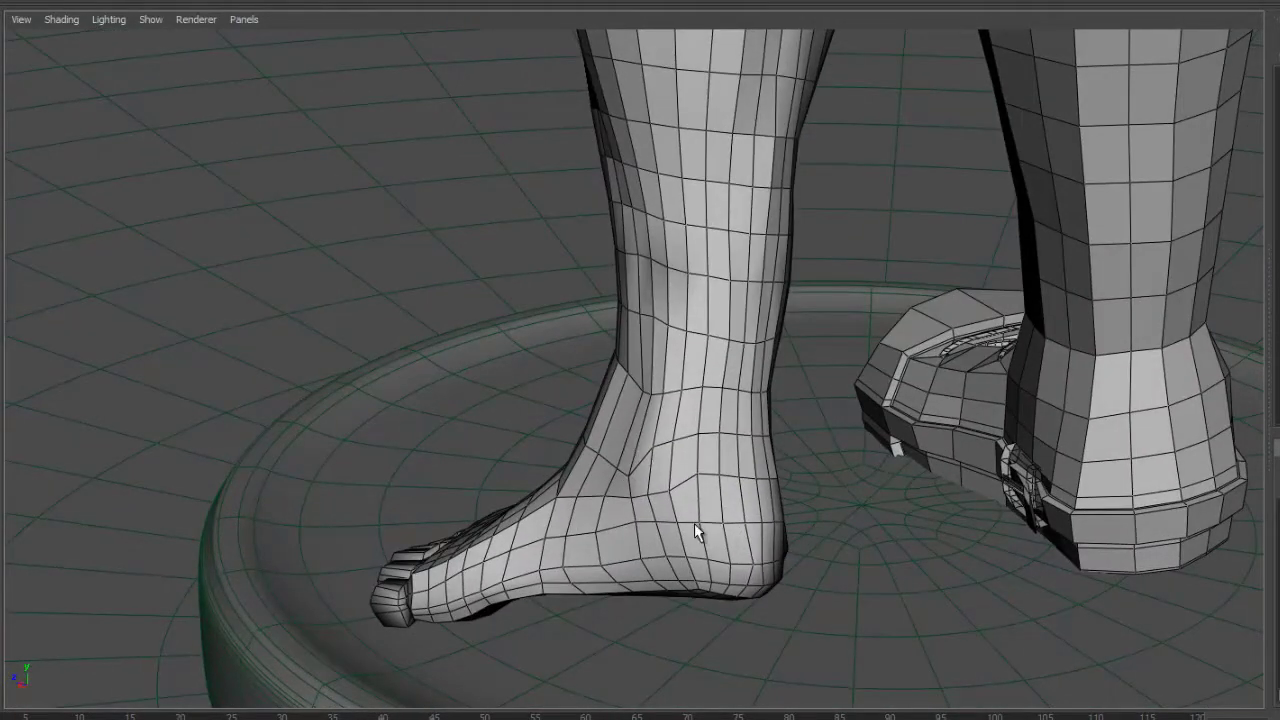
{"action": "left_click_drag", "start_coordinate": [699, 526], "coordinate": [1057, 462], "text": "alt"}
Step: Examine the uncovered upper body, shoulders and head from the front and the side
{"action": "right_click_drag", "start_coordinate": [1057, 462], "coordinate": [649, 394], "text": "alt"}
{"action": "mouse_move", "coordinate": [690, 278]}
{"action": "middle_mouse_down", "text": "alt"}
{"action": "mouse_move", "coordinate": [763, 370]}
{"action": "mouse_move", "coordinate": [740, 540]}
{"action": "mouse_move", "coordinate": [767, 682]}
{"action": "middle_mouse_up", "text": "alt"}
{"action": "middle_click_drag", "start_coordinate": [757, 315], "coordinate": [786, 618], "text": "alt"}
{"action": "middle_click_drag", "start_coordinate": [757, 240], "coordinate": [772, 528], "text": "alt"}
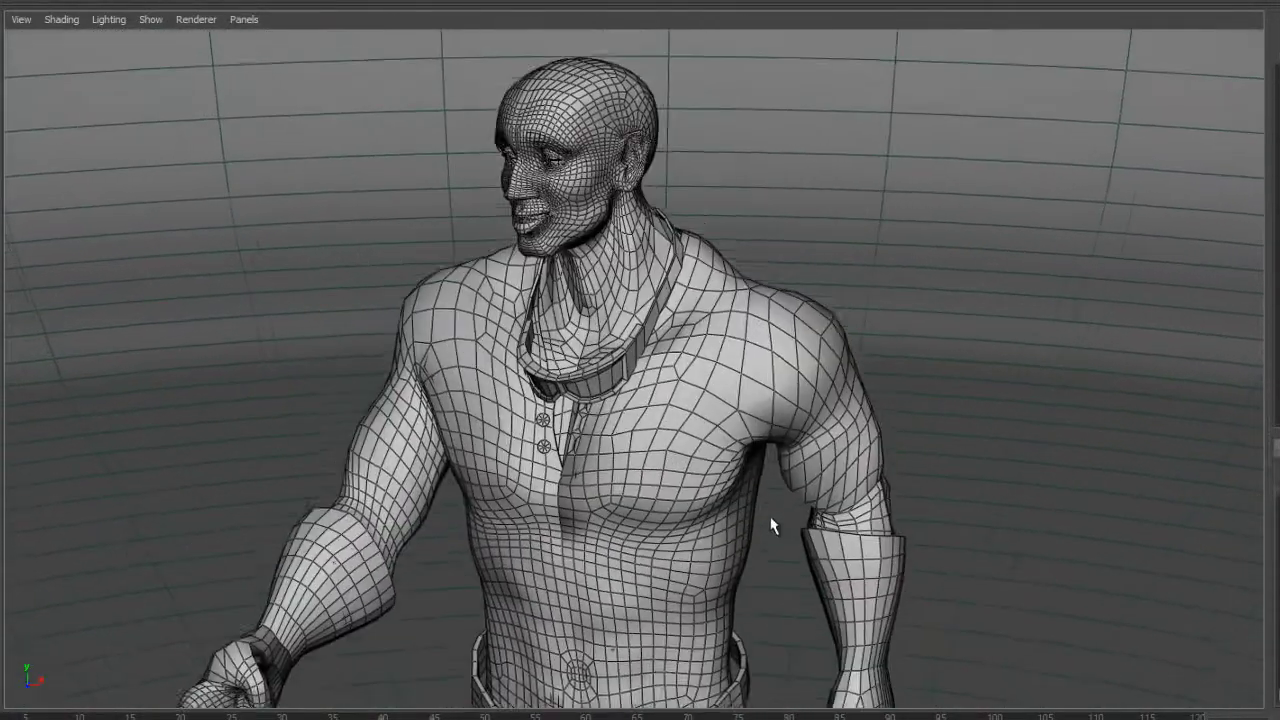
{"action": "middle_click_drag", "start_coordinate": [734, 379], "coordinate": [807, 489], "text": "alt"}
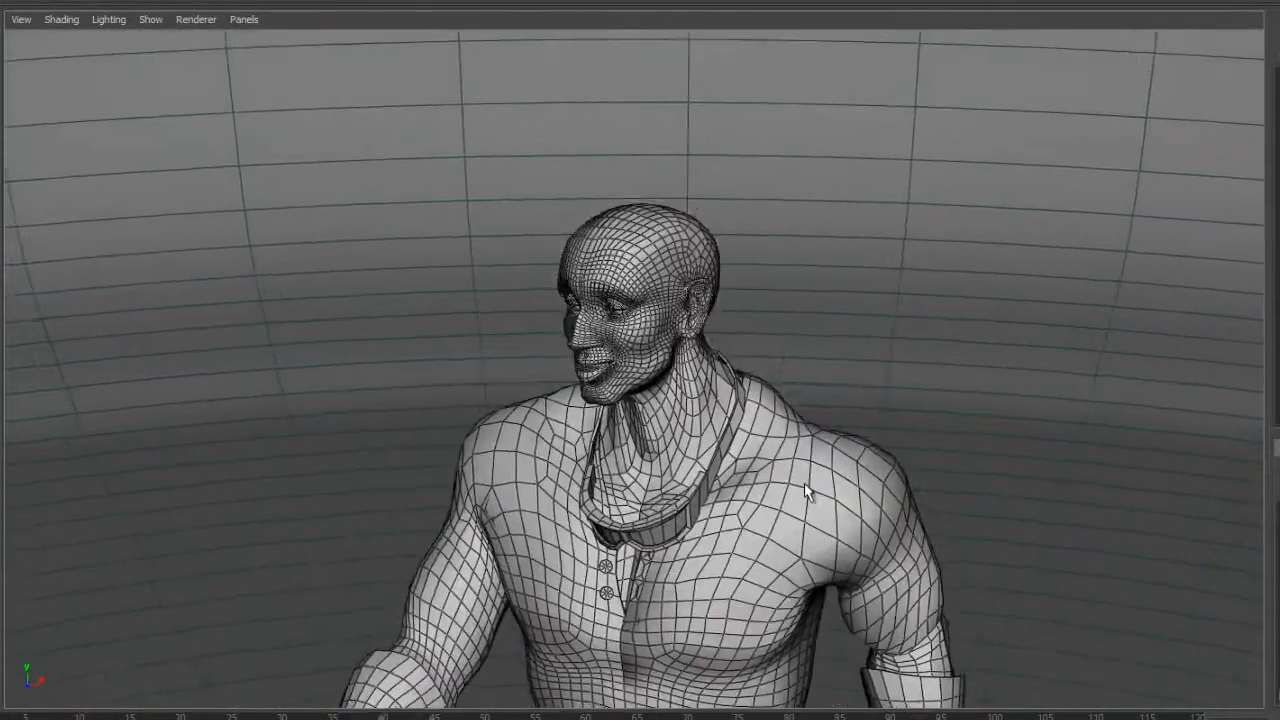
{"action": "right_click_drag", "start_coordinate": [734, 492], "coordinate": [934, 496], "text": "alt"}
{"action": "left_click_drag", "start_coordinate": [934, 496], "coordinate": [751, 449], "text": "alt"}
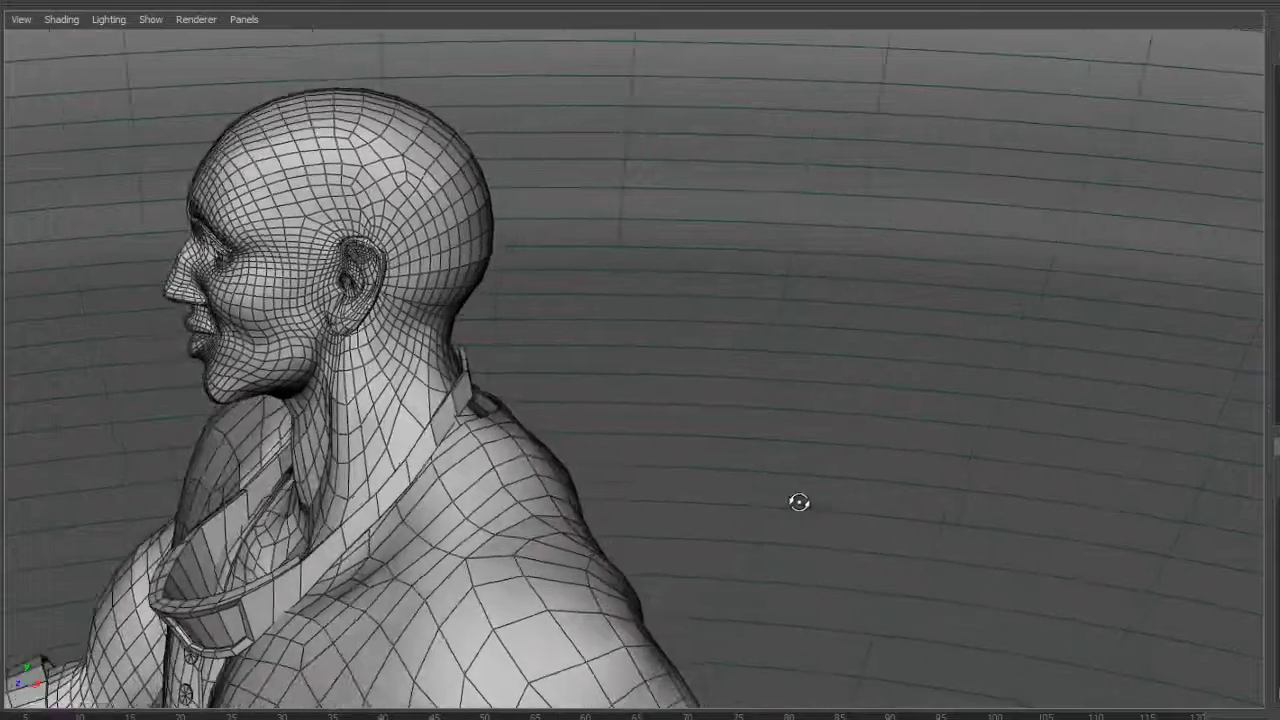
Step: Examine the edge flow of the man's back and buttocks, and return to the front of his torso
{"action": "scroll", "coordinate": [482, 415], "scroll_direction": "down", "scroll_amount": 2}
{"action": "left_click_drag", "start_coordinate": [482, 415], "coordinate": [663, 455], "text": "alt"}
{"action": "middle_click_drag", "start_coordinate": [678, 482], "coordinate": [683, 319], "text": "alt"}
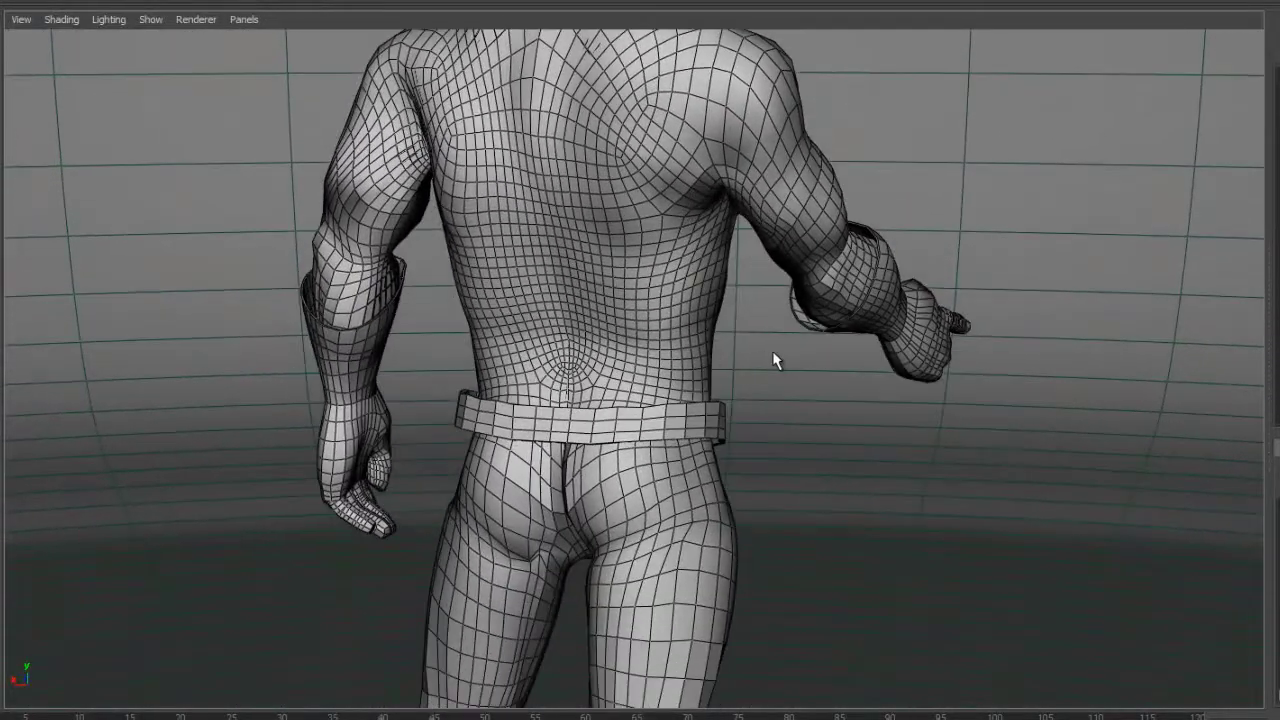
{"action": "middle_click_drag", "start_coordinate": [775, 360], "coordinate": [800, 490], "text": "alt"}
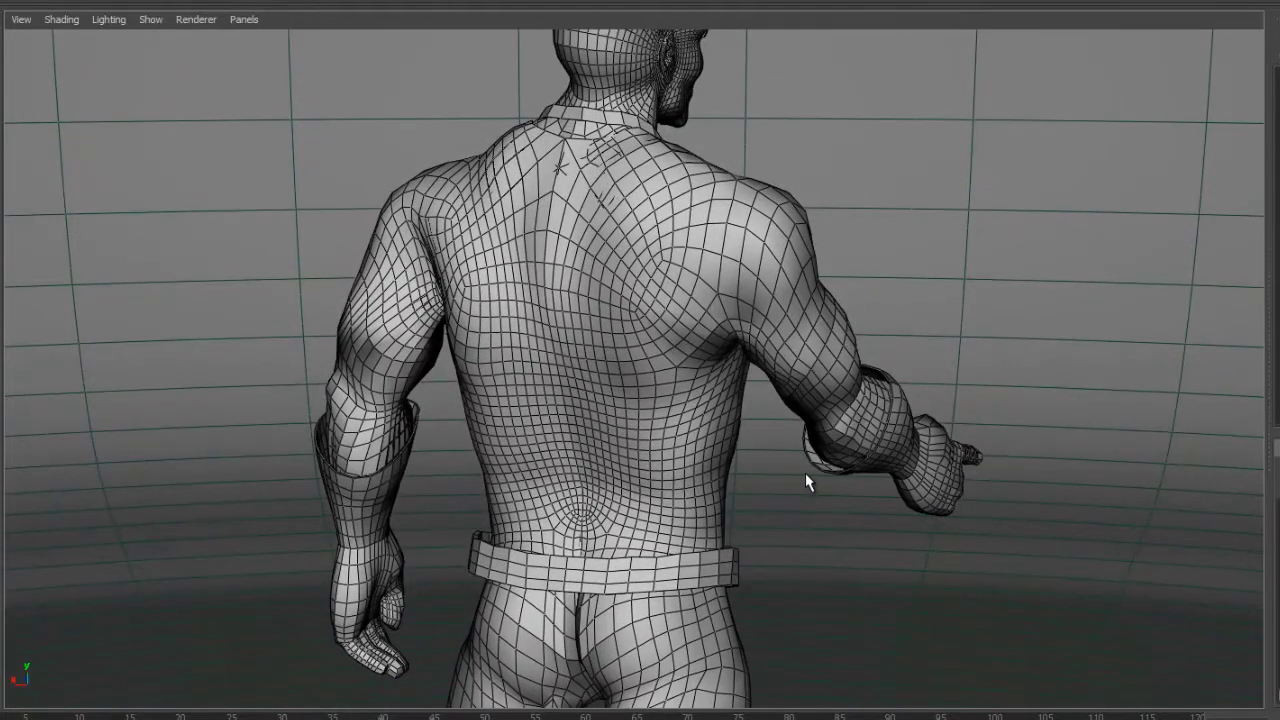
{"action": "left_click_drag", "start_coordinate": [786, 486], "coordinate": [1090, 530], "text": "alt"}
{"action": "left_click_drag", "start_coordinate": [848, 430], "coordinate": [877, 449], "text": "alt"}
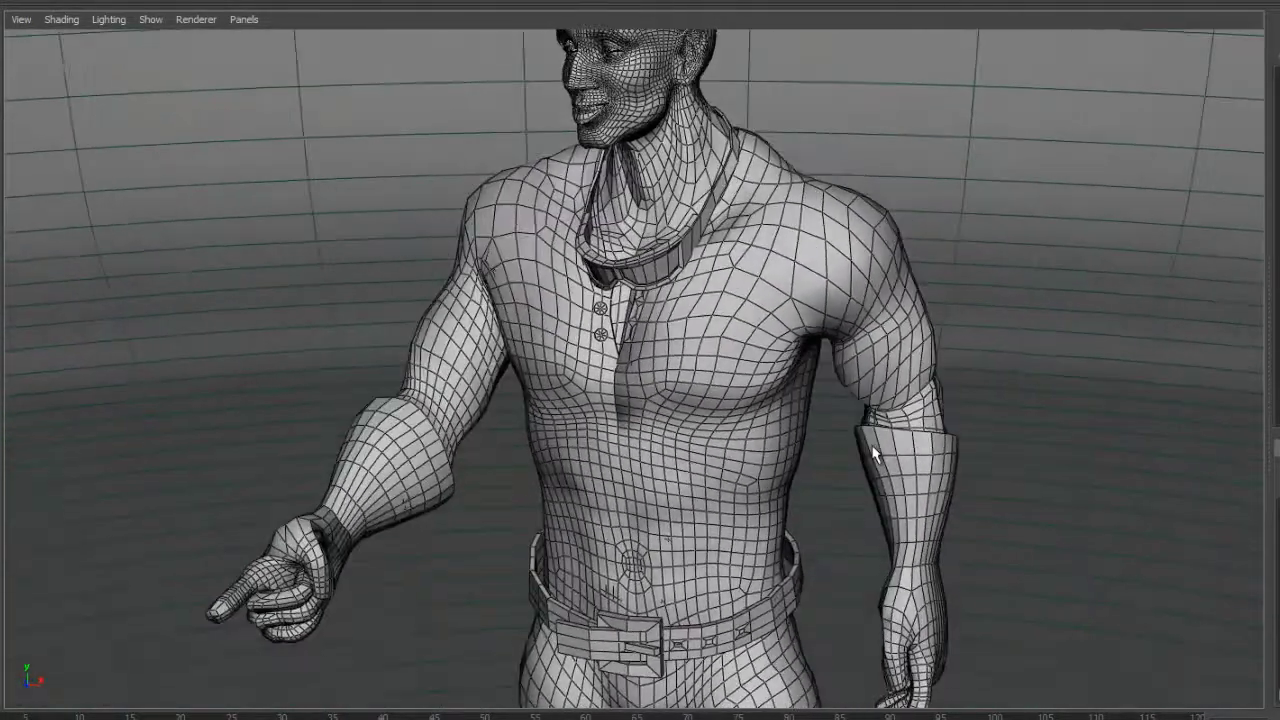
{"action": "middle_click_drag", "start_coordinate": [873, 400], "coordinate": [871, 520], "text": "alt"}
{"action": "left_click_drag", "start_coordinate": [871, 520], "coordinate": [903, 475], "text": "alt"}
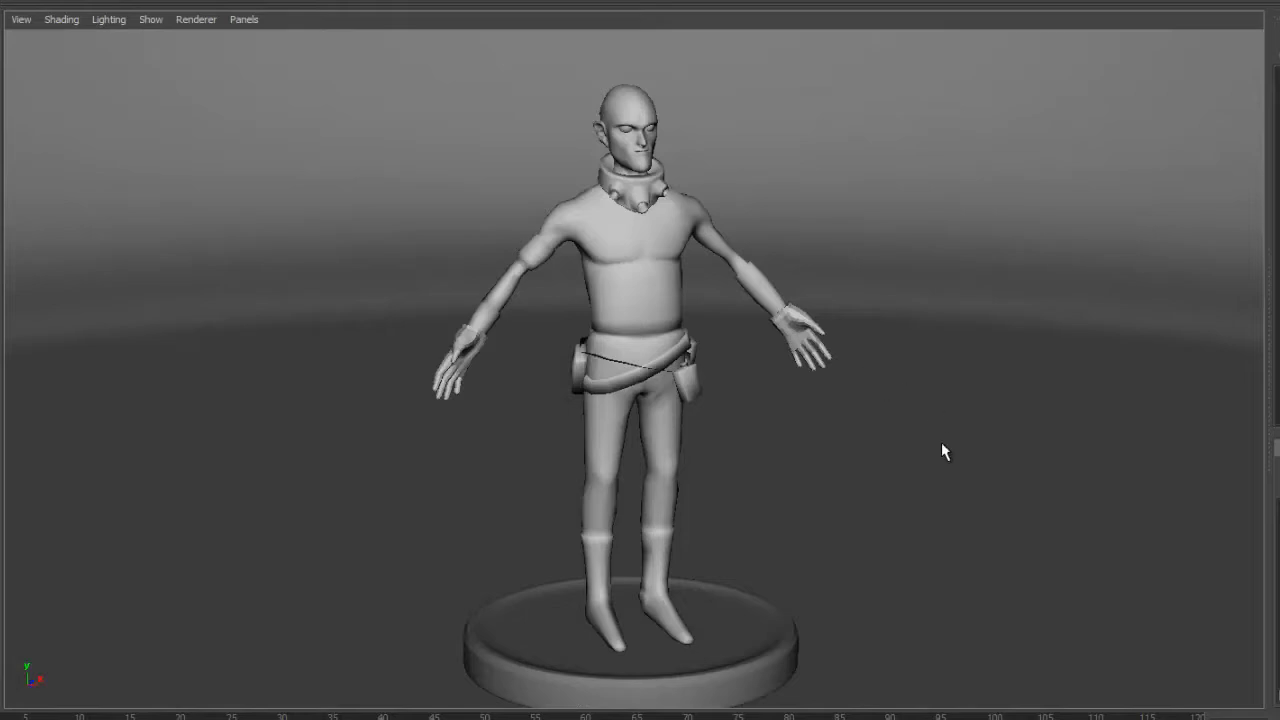
Step: View the slim character with the spiked collar and select its body mesh to show the wireframe
{"action": "left_click_drag", "start_coordinate": [946, 451], "coordinate": [874, 474], "text": "alt"}
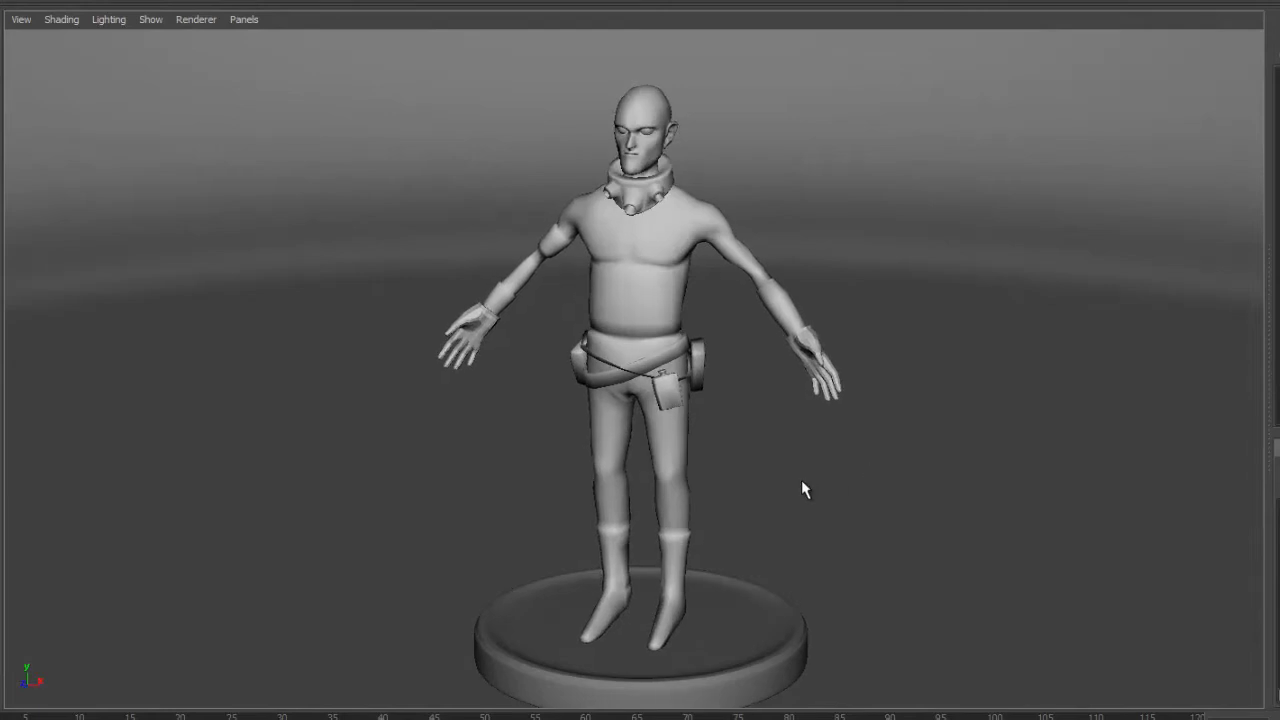
{"action": "left_click_drag", "start_coordinate": [790, 497], "coordinate": [852, 486], "text": "alt"}
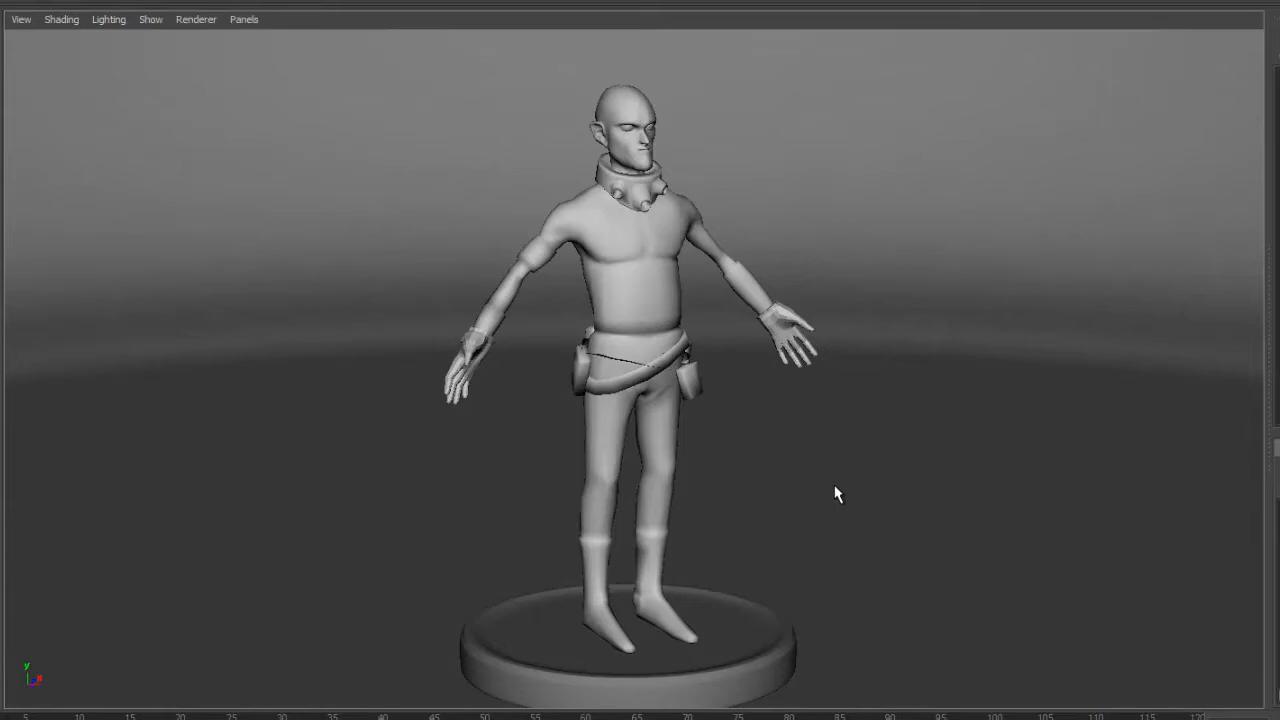
{"action": "left_click", "coordinate": [652, 285]}
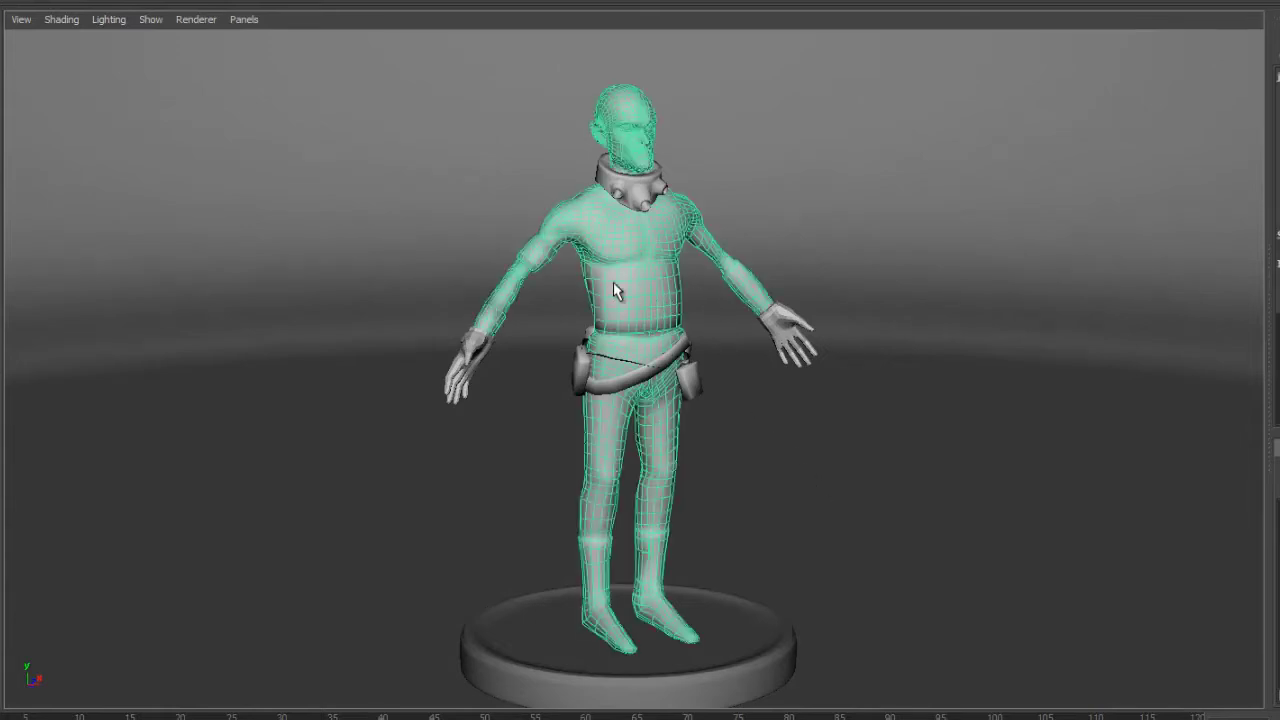
{"action": "right_click_drag", "start_coordinate": [594, 284], "coordinate": [1250, 290], "text": "alt"}
{"action": "middle_click_drag", "start_coordinate": [901, 334], "coordinate": [908, 542], "text": "alt"}
{"action": "middle_click_drag", "start_coordinate": [917, 433], "coordinate": [957, 501], "text": "alt"}
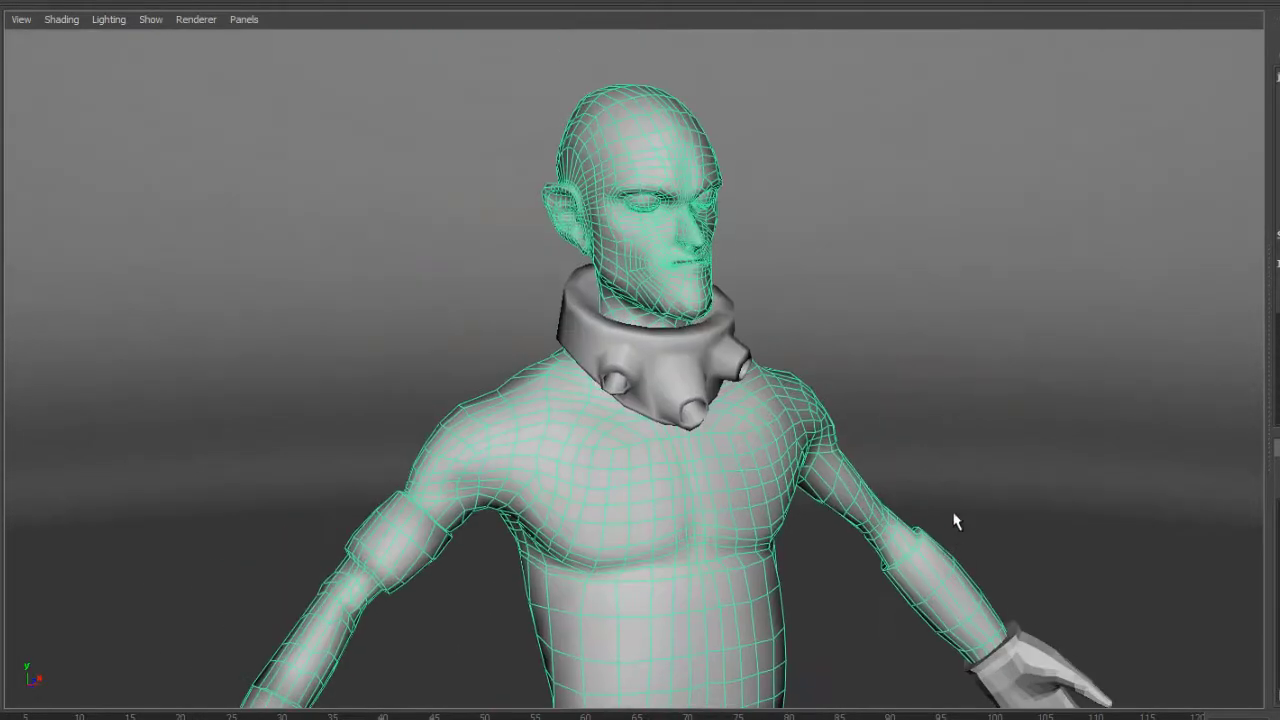
Step: Examine the edge flow of the collared character's head up close from the side and the front
{"action": "left_click_drag", "start_coordinate": [956, 509], "coordinate": [785, 446], "text": "alt"}
{"action": "right_click_drag", "start_coordinate": [697, 350], "coordinate": [870, 324], "text": "alt"}
{"action": "middle_click_drag", "start_coordinate": [750, 306], "coordinate": [900, 488], "text": "alt"}
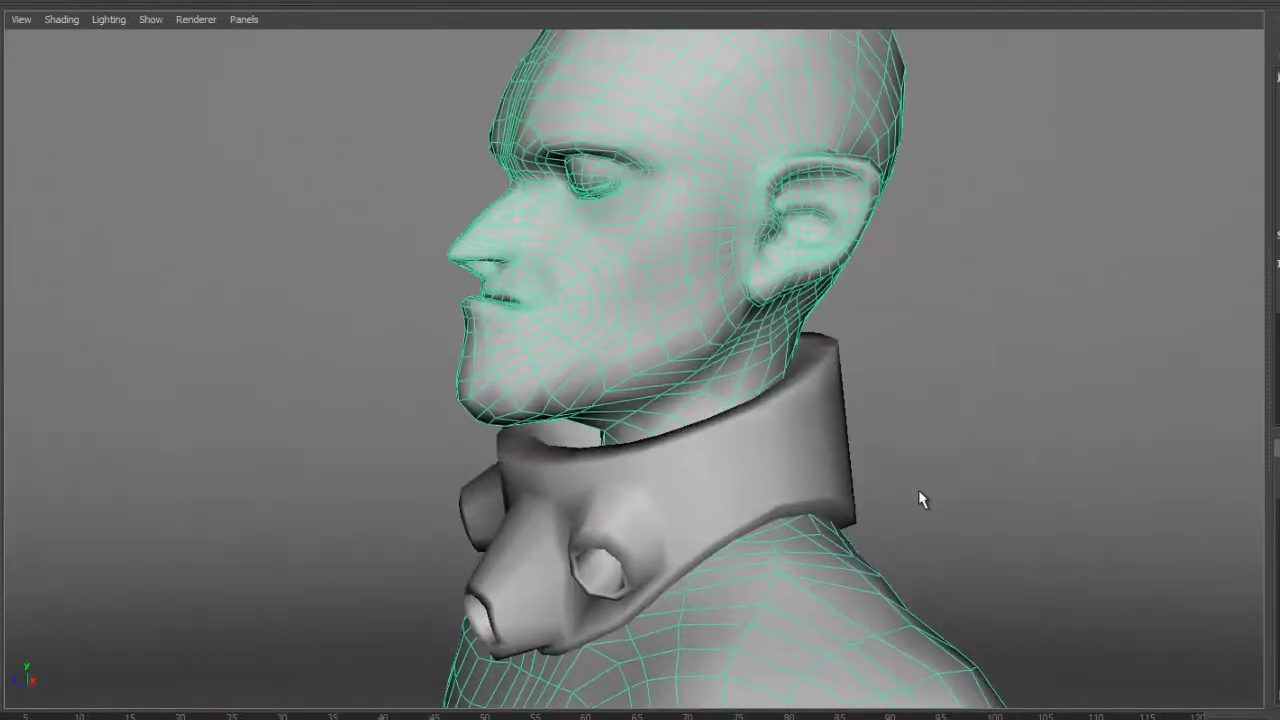
{"action": "right_click_drag", "start_coordinate": [845, 400], "coordinate": [879, 395], "text": "alt"}
{"action": "middle_click_drag", "start_coordinate": [830, 372], "coordinate": [812, 480], "text": "alt"}
{"action": "left_click_drag", "start_coordinate": [812, 480], "coordinate": [703, 424], "text": "alt"}
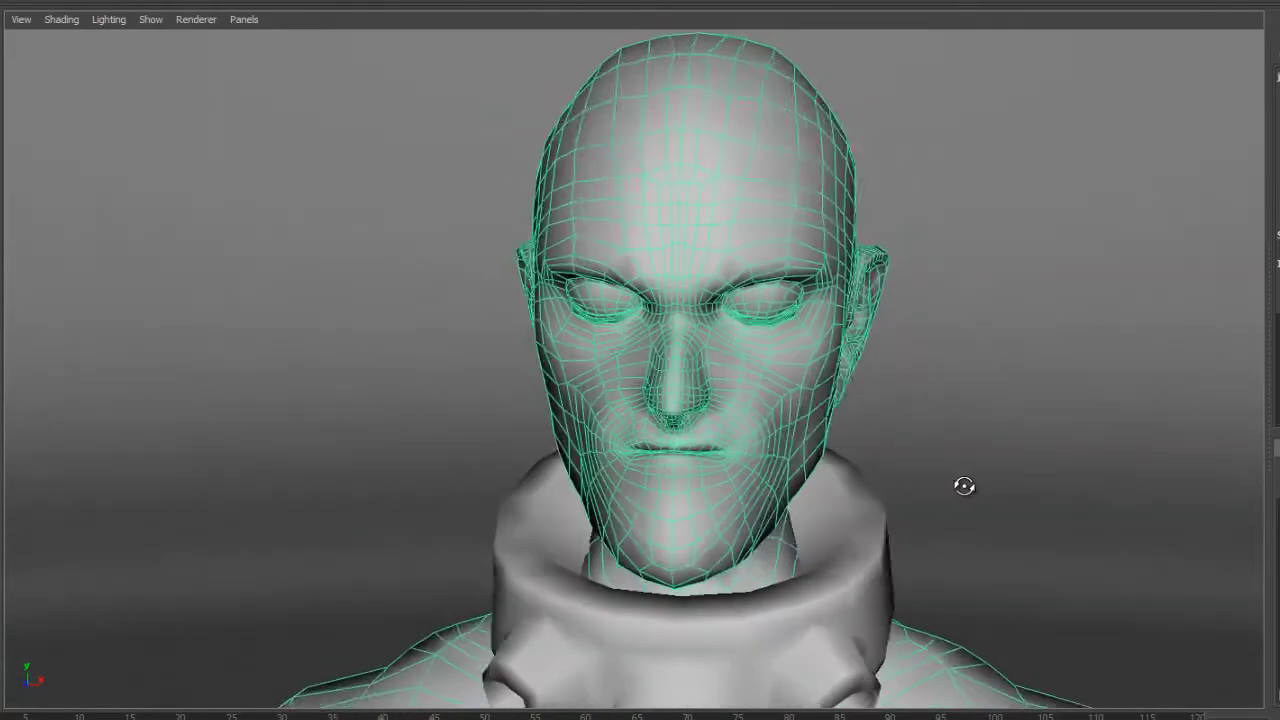
Step: Switch the collared character's body mesh to face selection and view its head from several angles
{"action": "key", "text": "F11"}
{"action": "left_click", "coordinate": [674, 268]}
{"action": "key", "text": "b"}
{"action": "key", "text": "3"}
{"action": "mouse_move", "coordinate": [866, 413]}
{"action": "left_mouse_down", "text": "alt"}
{"action": "mouse_move", "coordinate": [986, 434]}
{"action": "mouse_move", "coordinate": [888, 433]}
{"action": "mouse_move", "coordinate": [857, 410]}
{"action": "left_mouse_up", "text": "alt"}
{"action": "left_click_drag", "start_coordinate": [646, 449], "coordinate": [703, 451], "text": "alt"}
Step: Examine the face loops around the temple, ear, mouth and jaw of the collared character
{"action": "right_click_drag", "start_coordinate": [672, 427], "coordinate": [846, 438], "text": "alt"}
{"action": "middle_click_drag", "start_coordinate": [753, 384], "coordinate": [697, 467], "text": "alt"}
{"action": "left_click", "coordinate": [659, 335]}
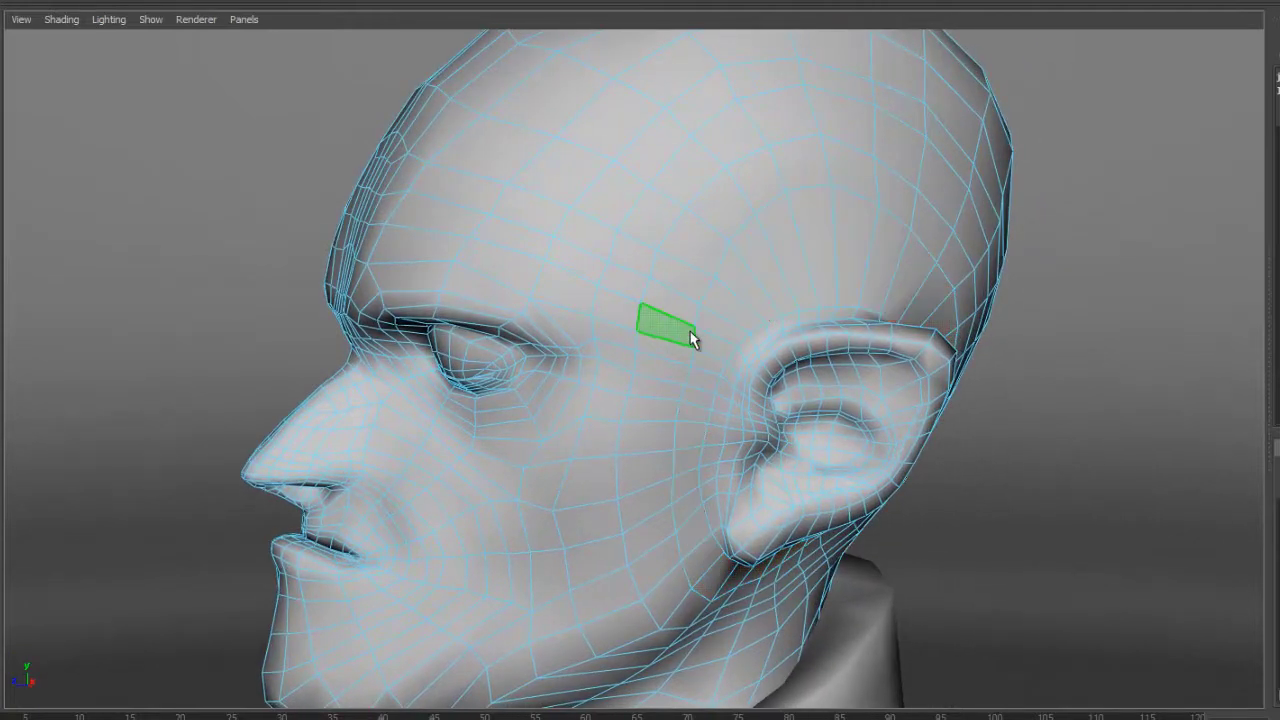
{"action": "left_click_drag", "start_coordinate": [673, 337], "coordinate": [596, 369], "text": "alt"}
{"action": "left_click_drag", "start_coordinate": [577, 420], "coordinate": [818, 270], "text": "alt"}
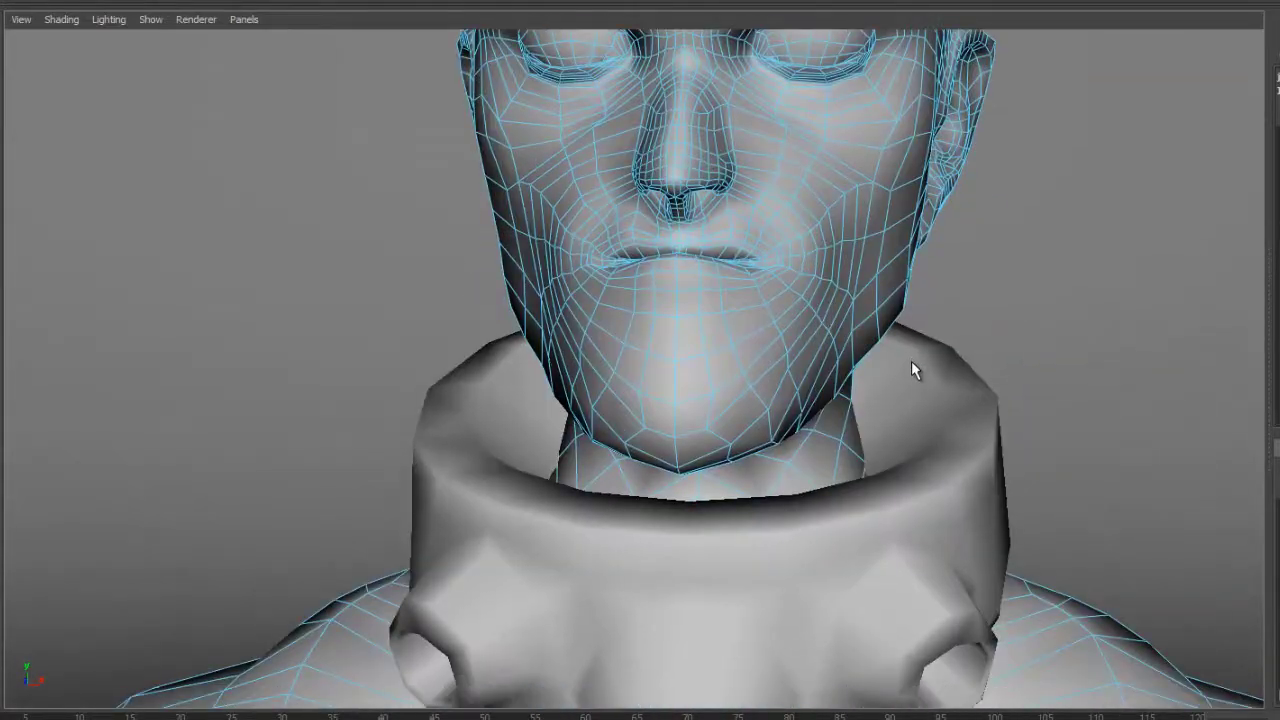
Step: Examine the edge flow across the collared character's shoulders and upper back from behind
{"action": "left_click_drag", "start_coordinate": [920, 383], "coordinate": [773, 398], "text": "alt"}
{"action": "right_click_drag", "start_coordinate": [965, 409], "coordinate": [632, 376], "text": "alt"}
{"action": "middle_click_drag", "start_coordinate": [653, 382], "coordinate": [656, 297], "text": "alt"}
{"action": "left_click_drag", "start_coordinate": [656, 296], "coordinate": [821, 477], "text": "alt"}
{"action": "right_click_drag", "start_coordinate": [990, 446], "coordinate": [493, 462], "text": "alt"}
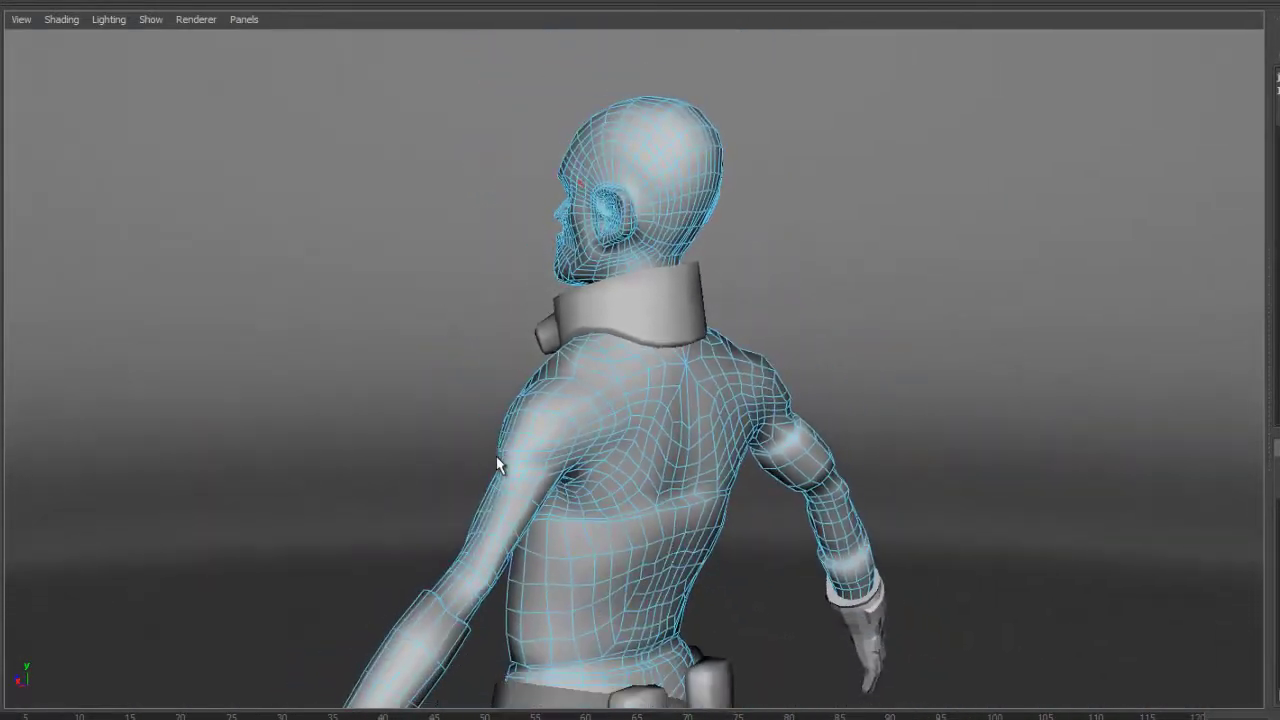
{"action": "mouse_move", "coordinate": [694, 492]}
{"action": "middle_mouse_down", "text": "alt"}
{"action": "mouse_move", "coordinate": [757, 298]}
{"action": "mouse_move", "coordinate": [705, 491]}
{"action": "middle_mouse_up", "text": "alt"}
{"action": "middle_click_drag", "start_coordinate": [777, 323], "coordinate": [743, 489], "text": "alt"}
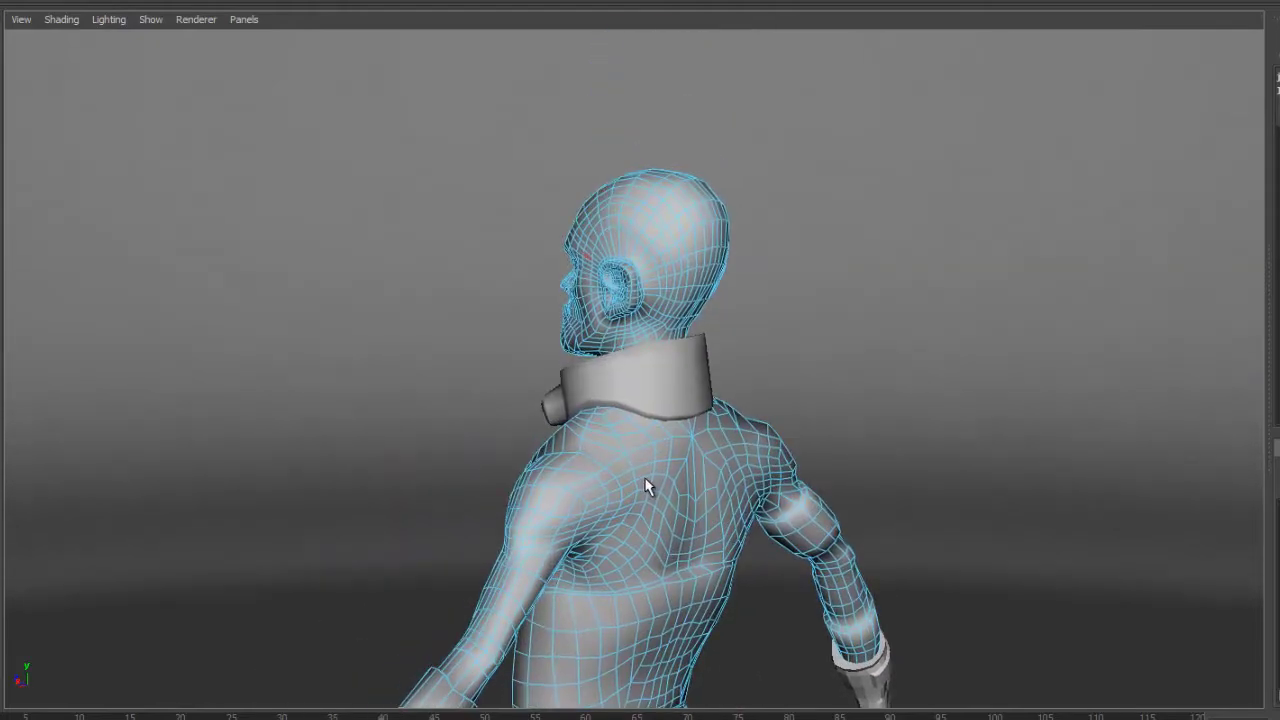
{"action": "right_click_drag", "start_coordinate": [645, 476], "coordinate": [977, 525], "text": "alt"}
{"action": "left_click_drag", "start_coordinate": [977, 527], "coordinate": [748, 426], "text": "alt"}
{"action": "right_click_drag", "start_coordinate": [748, 426], "coordinate": [1066, 437], "text": "alt"}
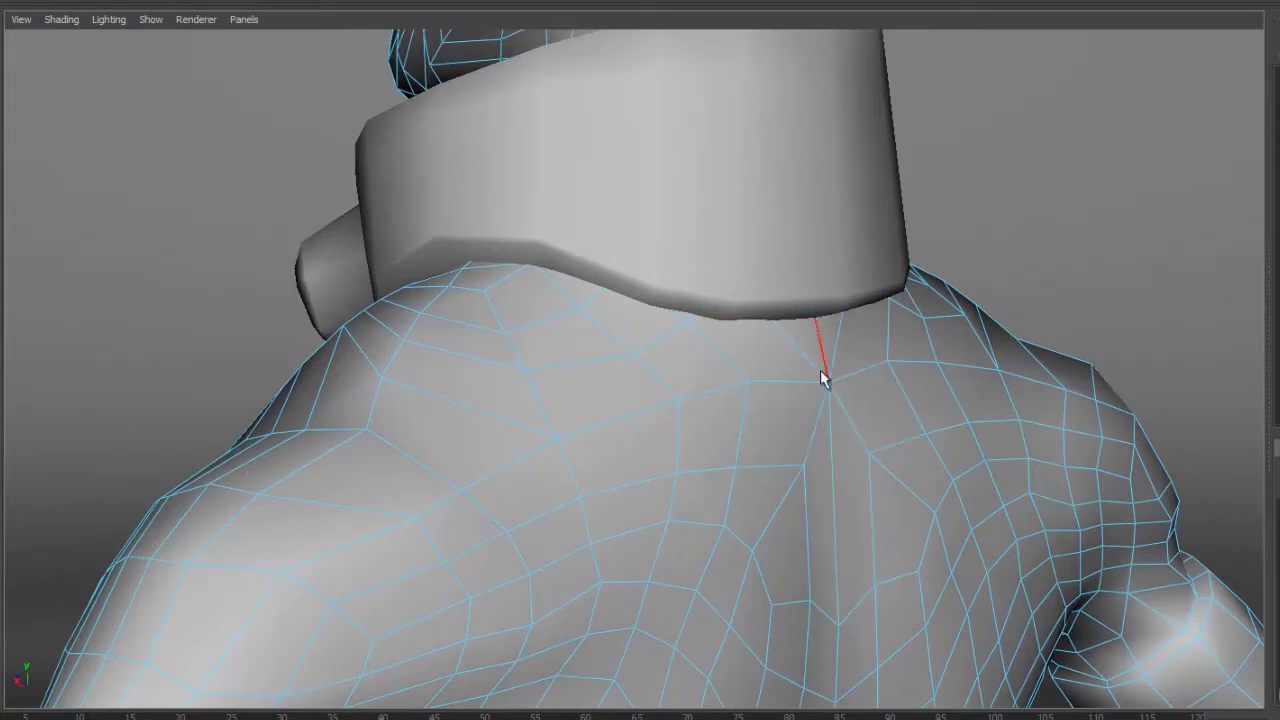
{"action": "right_click_drag", "start_coordinate": [862, 428], "coordinate": [630, 310], "text": "alt"}
{"action": "left_click_drag", "start_coordinate": [846, 465], "coordinate": [684, 367], "text": "alt"}
Step: Select the face loop around the heel and ankle of the collared character's foot
{"action": "left_click_drag", "start_coordinate": [686, 418], "coordinate": [611, 447], "text": "alt"}
{"action": "right_click_drag", "start_coordinate": [611, 447], "coordinate": [1083, 458], "text": "alt"}
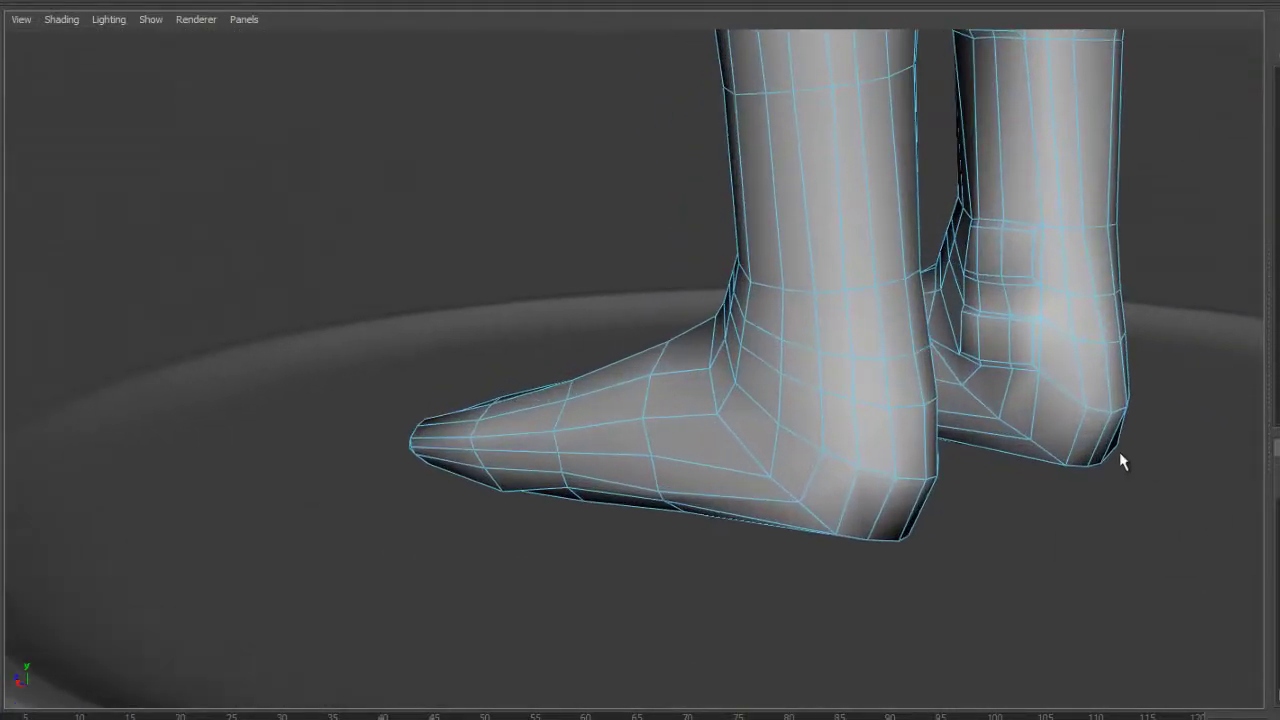
{"action": "middle_click_drag", "start_coordinate": [657, 449], "coordinate": [550, 428], "text": "alt"}
{"action": "left_click_drag", "start_coordinate": [766, 440], "coordinate": [743, 435], "text": "alt"}
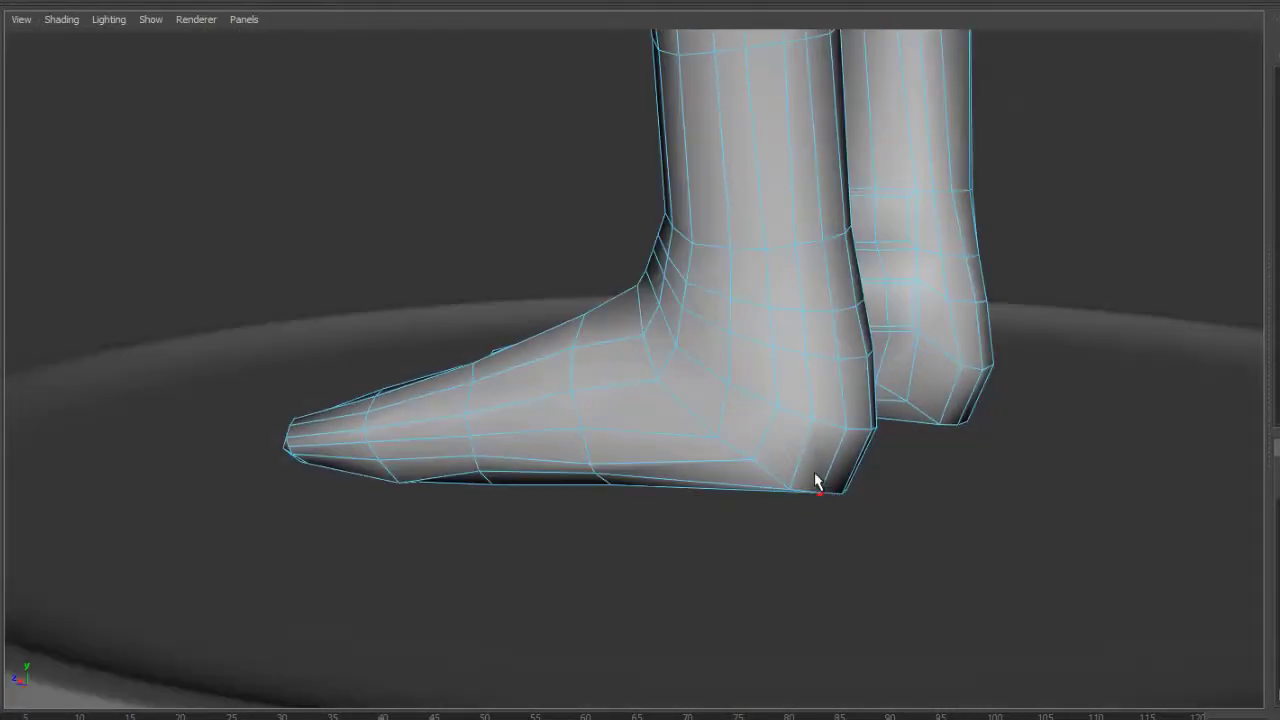
{"action": "left_click", "coordinate": [791, 449]}
{"action": "double_click", "coordinate": [817, 449], "text": "shift"}
{"action": "left_click_drag", "start_coordinate": [734, 551], "coordinate": [789, 554], "text": "alt"}
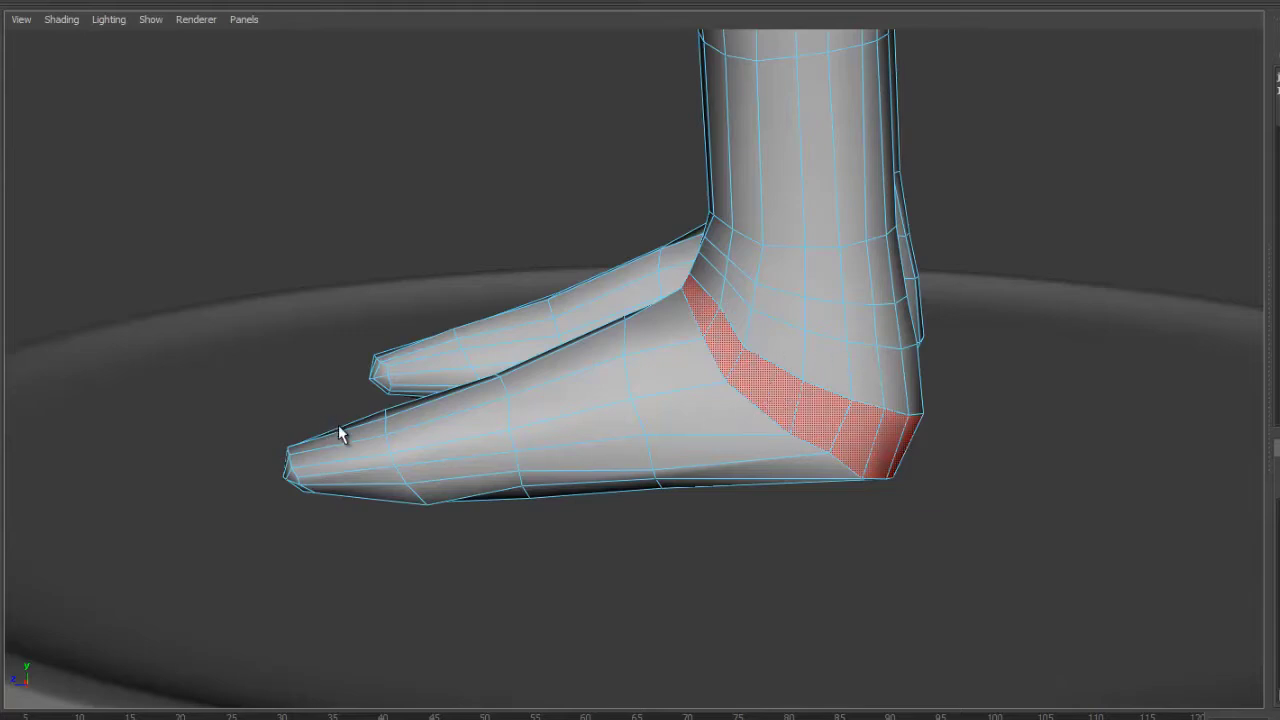
Step: Leave face selection and reselect the collared character's body mesh as a whole object, facing its front
{"action": "right_click_drag", "start_coordinate": [931, 443], "coordinate": [665, 295], "text": "alt"}
{"action": "middle_click_drag", "start_coordinate": [665, 295], "coordinate": [691, 520], "text": "alt"}
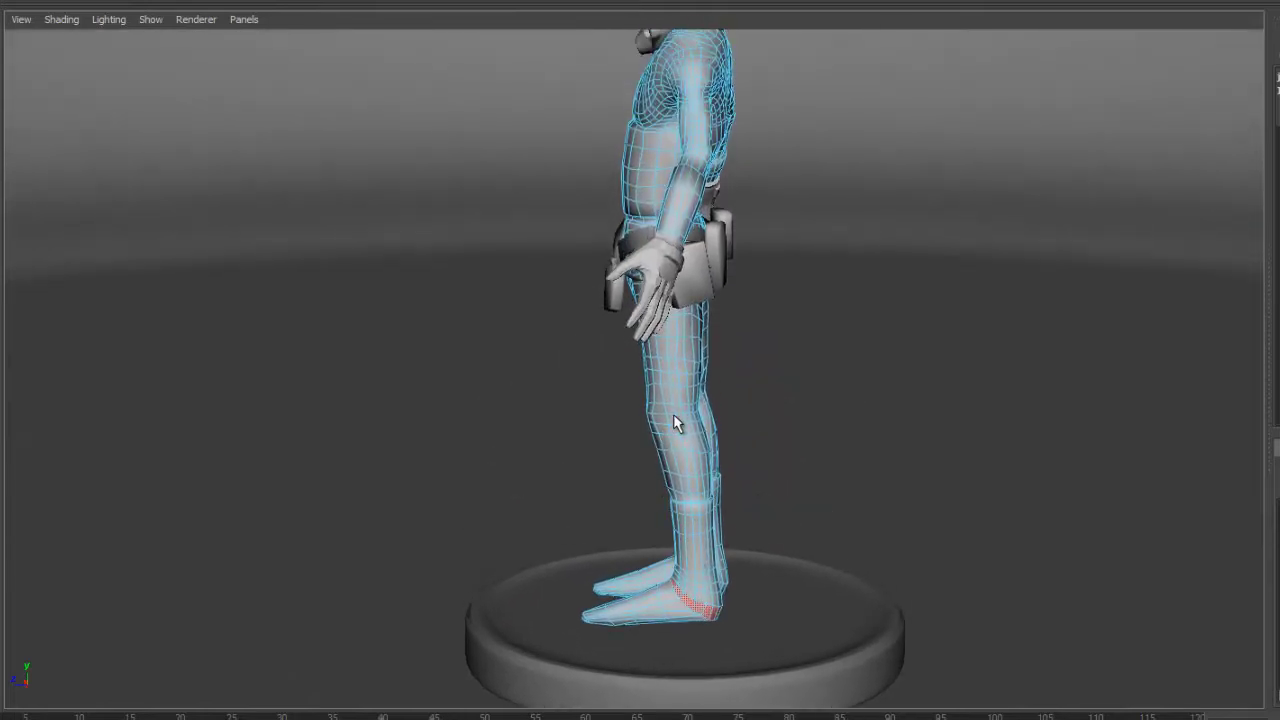
{"action": "left_click_drag", "start_coordinate": [656, 449], "coordinate": [840, 462], "text": "alt"}
{"action": "middle_click_drag", "start_coordinate": [826, 382], "coordinate": [835, 532], "text": "alt"}
{"action": "right_click_drag", "start_coordinate": [805, 407], "coordinate": [917, 418], "text": "alt"}
{"action": "middle_click_drag", "start_coordinate": [829, 372], "coordinate": [839, 463], "text": "alt"}
{"action": "left_click_drag", "start_coordinate": [839, 462], "coordinate": [862, 456], "text": "alt"}
{"action": "left_click", "coordinate": [836, 493]}
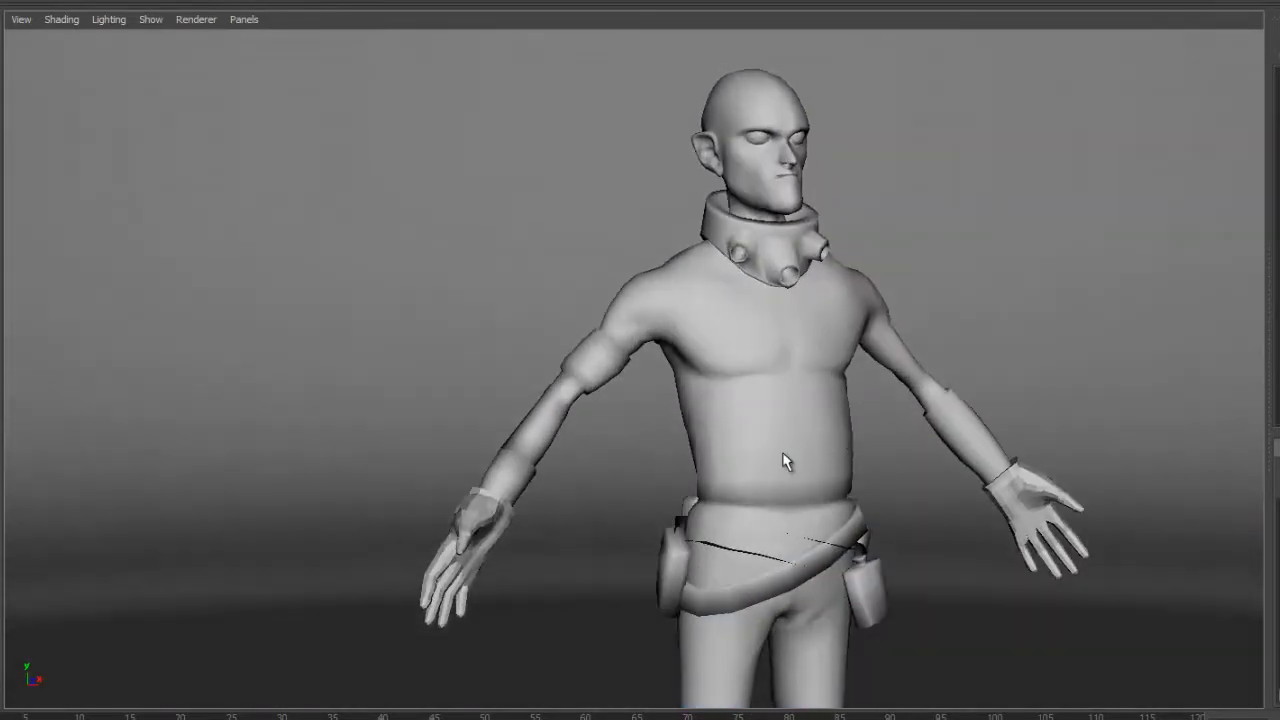
{"action": "left_click", "coordinate": [790, 470]}
{"action": "left_click_drag", "start_coordinate": [776, 367], "coordinate": [722, 344], "text": "alt"}
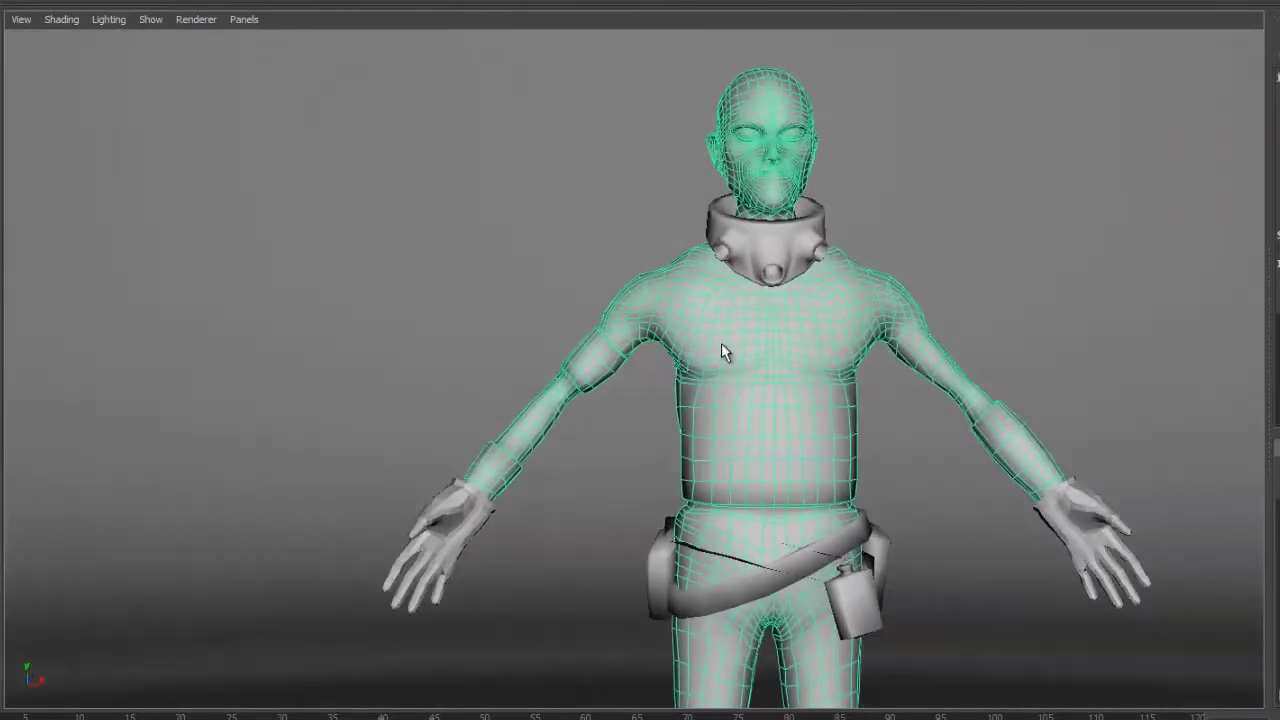
Step: Switch the body mesh to face selection and compare the shoulder in smooth preview with the unsmoothed mesh
{"action": "middle_click_drag", "start_coordinate": [722, 344], "coordinate": [689, 440], "text": "alt"}
{"action": "right_click_drag", "start_coordinate": [689, 440], "coordinate": [831, 398], "text": "alt"}
{"action": "middle_click_drag", "start_coordinate": [831, 398], "coordinate": [829, 412], "text": "alt"}
{"action": "left_click_drag", "start_coordinate": [829, 412], "coordinate": [686, 449], "text": "alt"}
{"action": "right_click_drag", "start_coordinate": [686, 449], "coordinate": [789, 441], "text": "alt"}
{"action": "right_click_drag", "start_coordinate": [655, 316], "coordinate": [651, 358]}
{"action": "key", "text": "3"}
{"action": "left_click_drag", "start_coordinate": [652, 455], "coordinate": [669, 366], "text": "alt"}
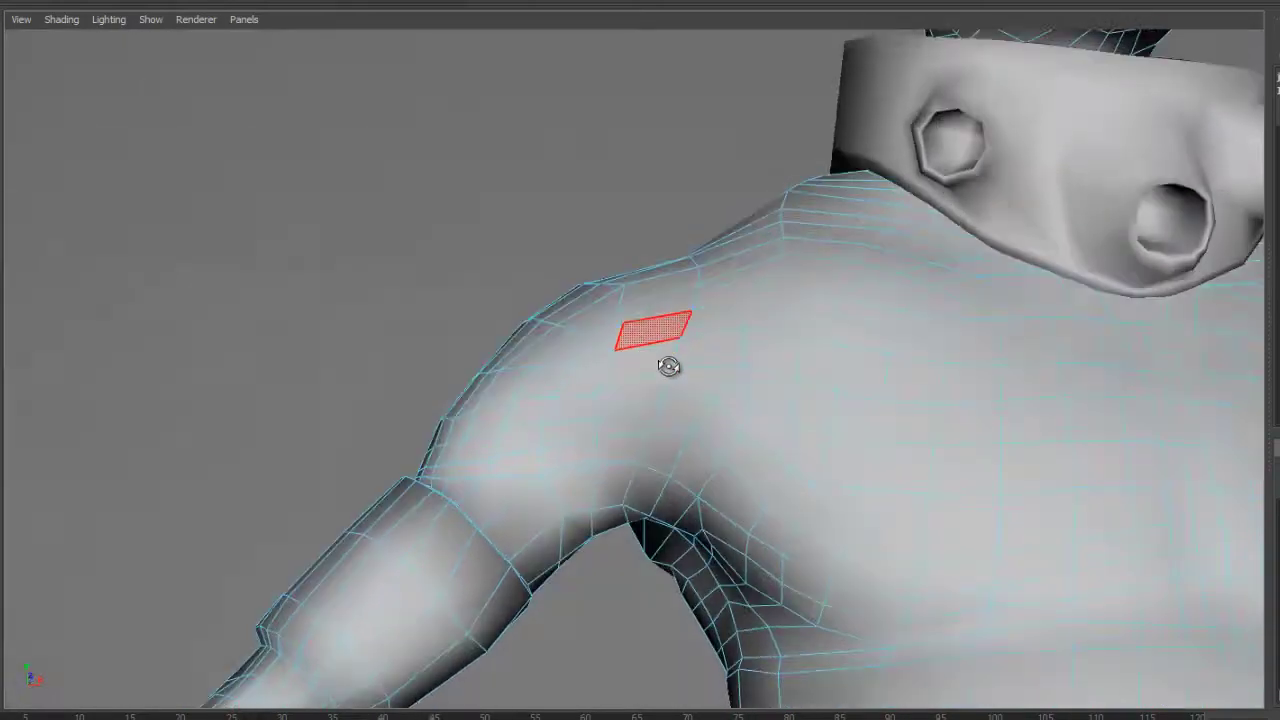
{"action": "left_click_drag", "start_coordinate": [629, 491], "coordinate": [676, 440], "text": "alt"}
{"action": "key", "text": "1"}
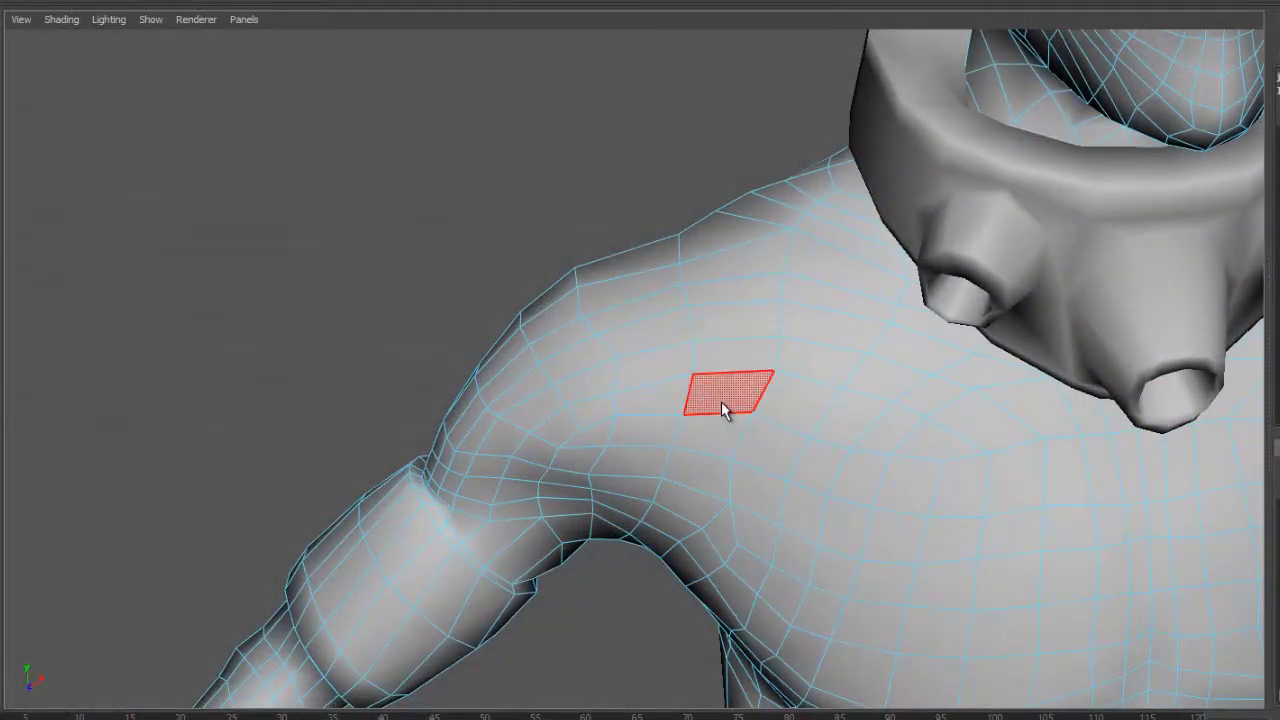
Step: Select the glove mesh on the collared character's left hand and hide it
{"action": "right_click_drag", "start_coordinate": [1087, 411], "coordinate": [816, 499], "text": "alt"}
{"action": "middle_click_drag", "start_coordinate": [816, 499], "coordinate": [760, 269], "text": "alt"}
{"action": "right_click_drag", "start_coordinate": [1042, 376], "coordinate": [777, 434], "text": "alt"}
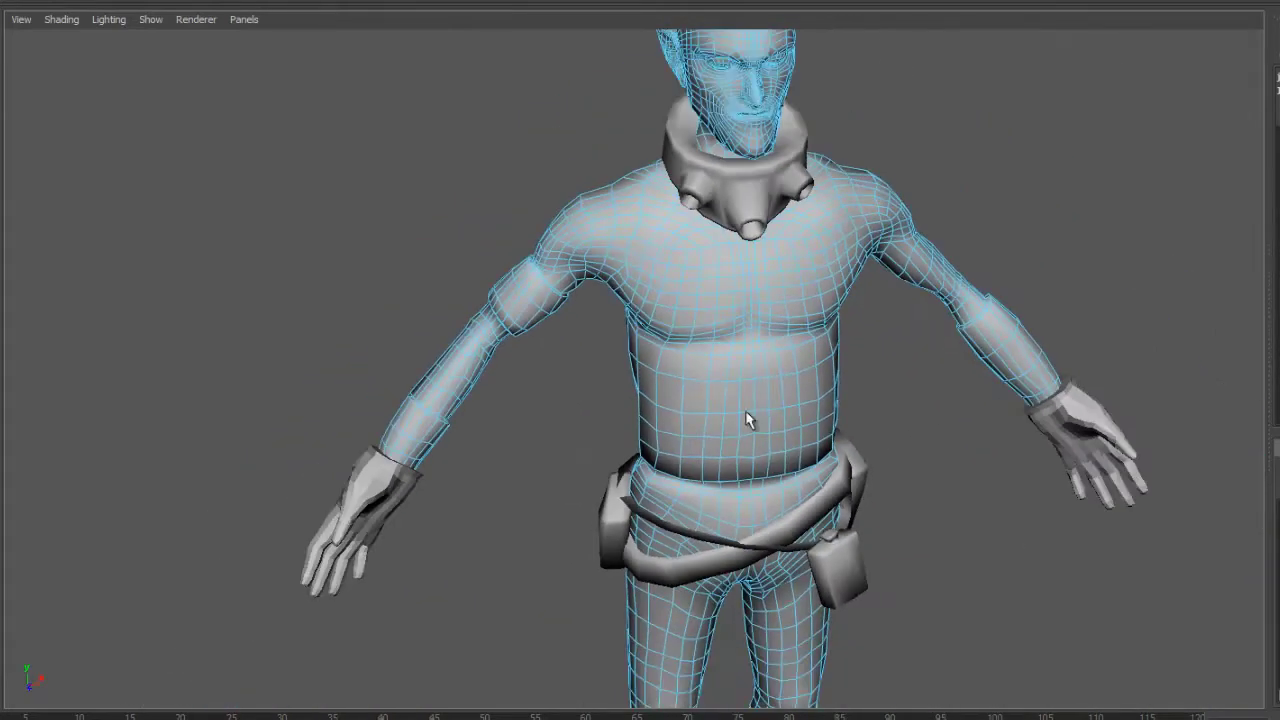
{"action": "middle_click_drag", "start_coordinate": [777, 434], "coordinate": [769, 306], "text": "alt"}
{"action": "right_click_drag", "start_coordinate": [990, 405], "coordinate": [799, 412], "text": "alt"}
{"action": "left_click_drag", "start_coordinate": [802, 420], "coordinate": [931, 449], "text": "alt"}
{"action": "left_click", "coordinate": [947, 452]}
{"action": "middle_click_drag", "start_coordinate": [947, 452], "coordinate": [705, 400], "text": "alt"}
{"action": "right_click_drag", "start_coordinate": [705, 401], "coordinate": [946, 346], "text": "alt"}
{"action": "middle_click_drag", "start_coordinate": [946, 346], "coordinate": [828, 385], "text": "alt"}
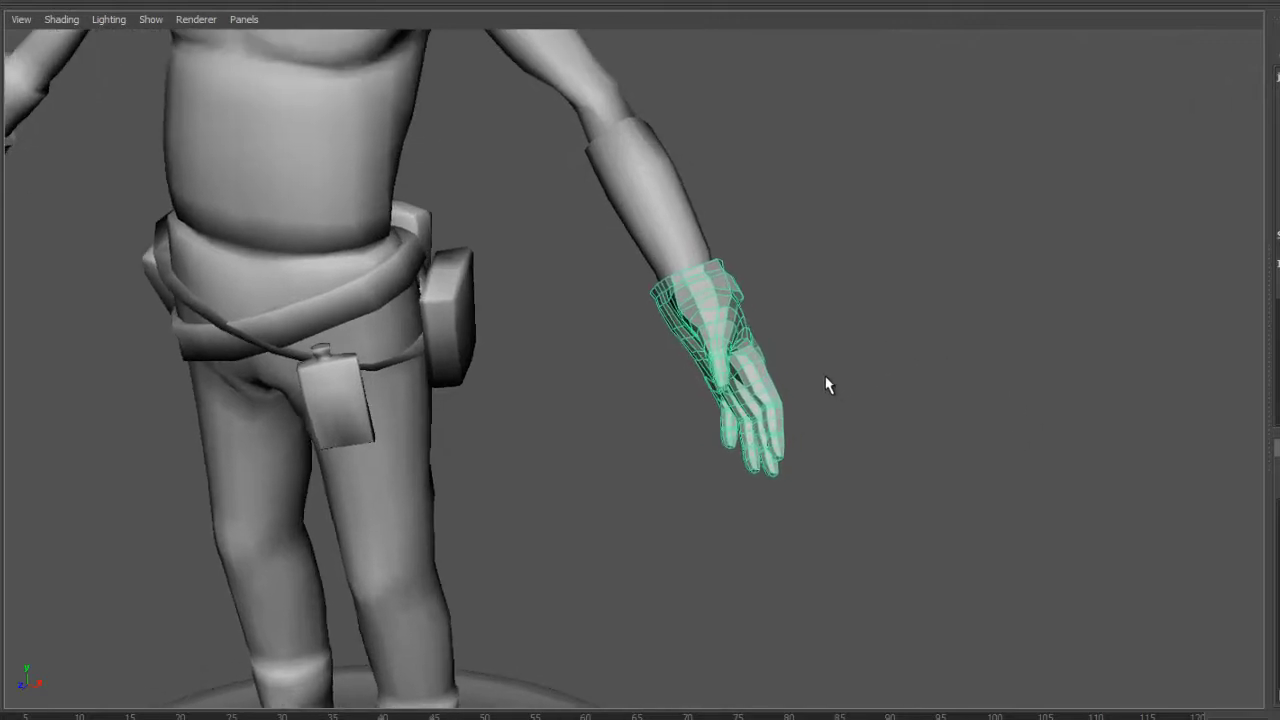
{"action": "key", "text": "ctrl+h"}
{"action": "middle_click_drag", "start_coordinate": [745, 380], "coordinate": [811, 423], "text": "alt"}
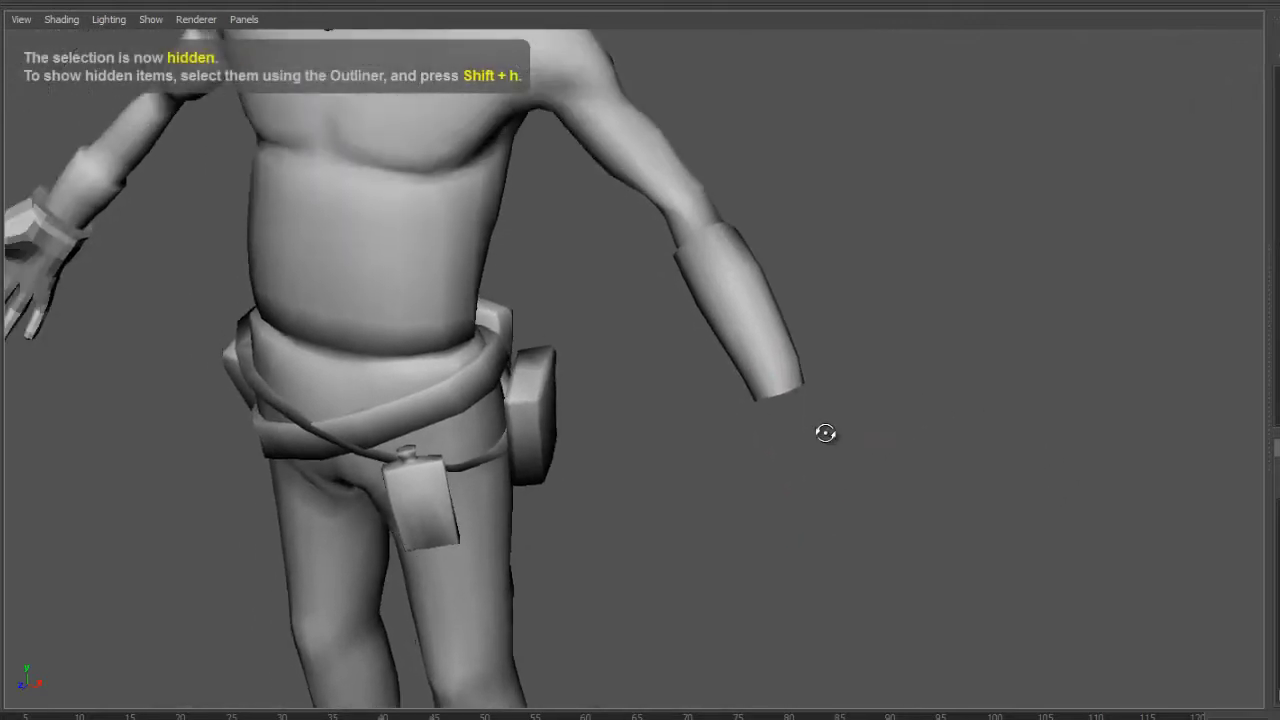
{"action": "left_click_drag", "start_coordinate": [811, 423], "coordinate": [930, 409], "text": "alt"}
{"action": "middle_click_drag", "start_coordinate": [593, 383], "coordinate": [663, 418], "text": "alt"}
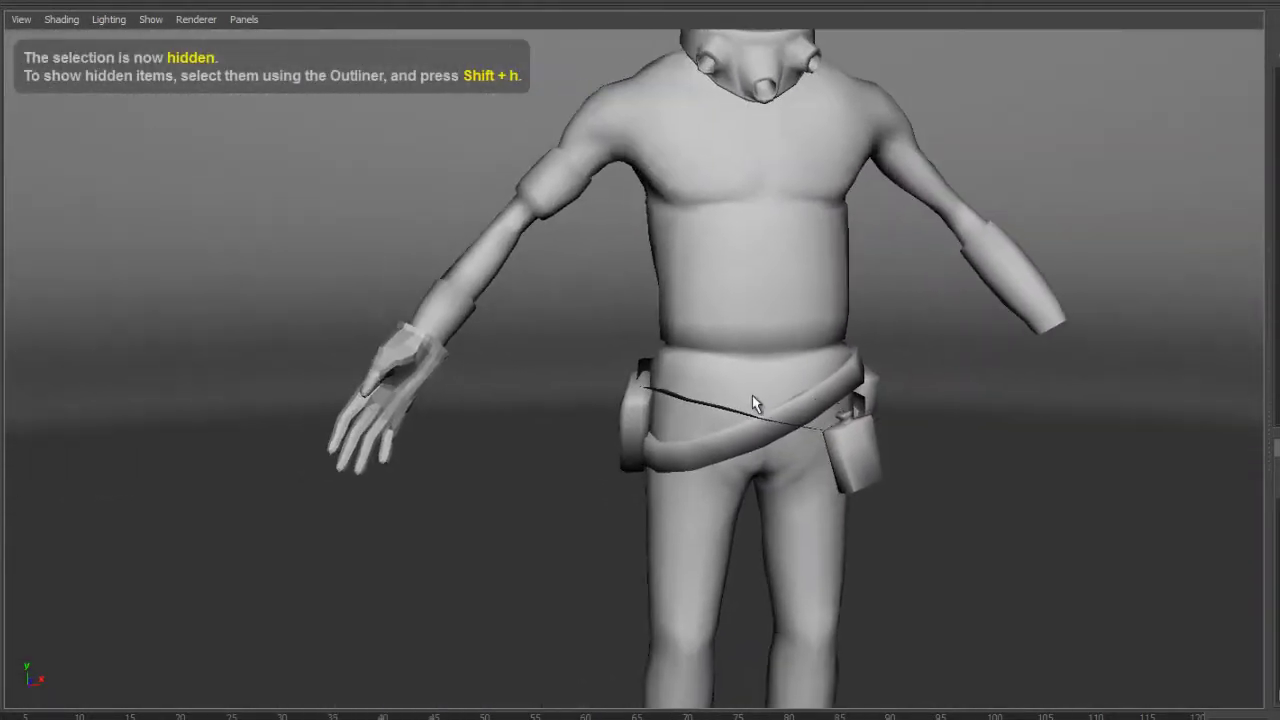
Step: Try hiding and reshowing the glove on the character's right hand, and undo those changes
{"action": "left_click", "coordinate": [372, 424]}
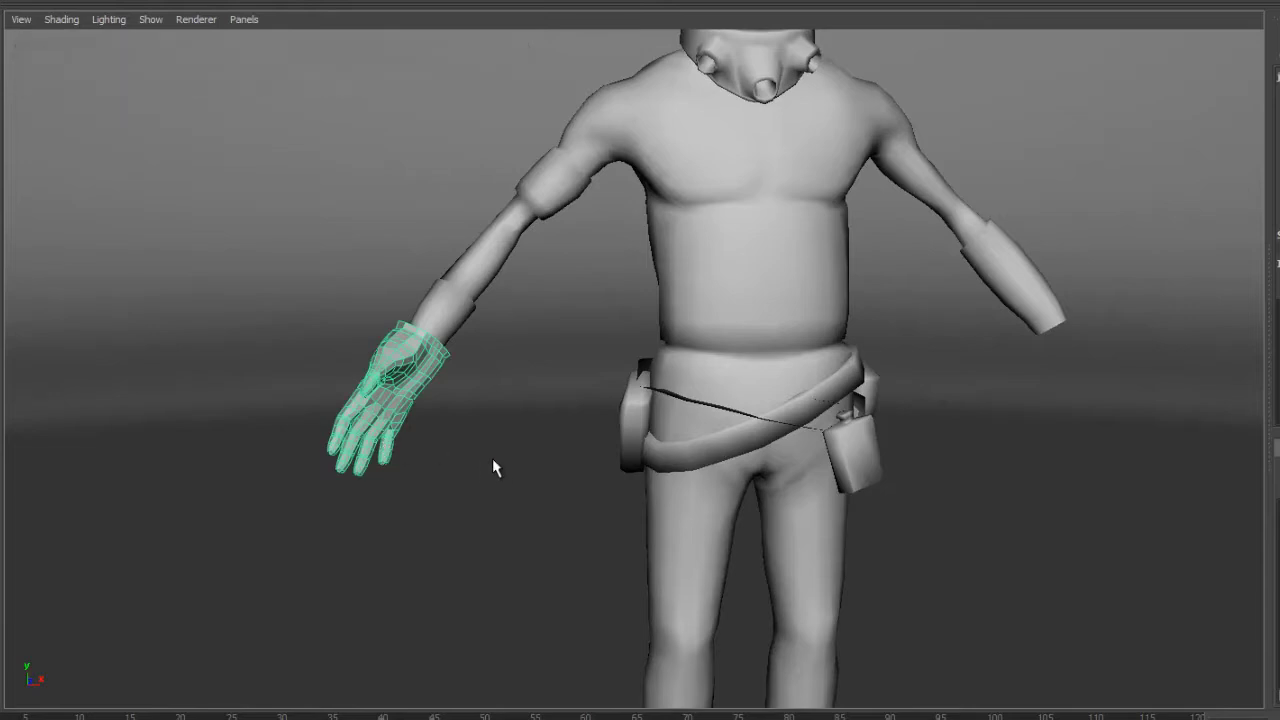
{"action": "key", "text": "ctrl+h"}
{"action": "key", "text": "shift+h"}
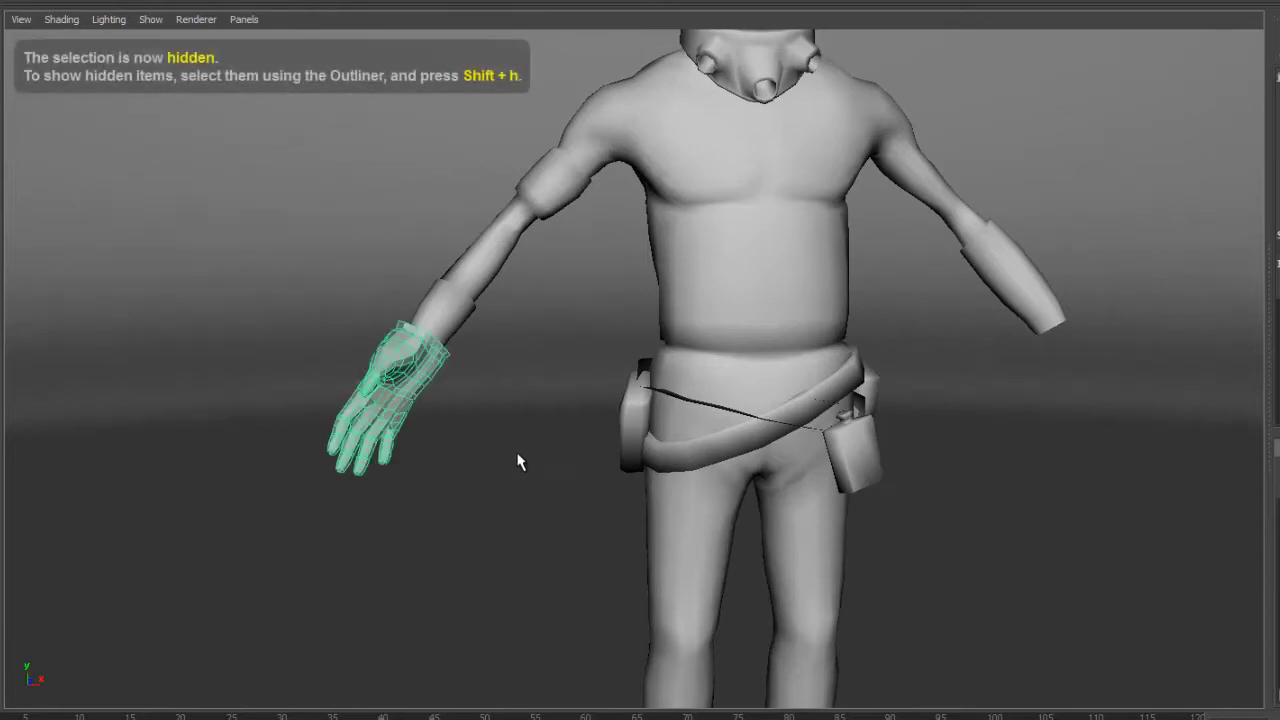
{"action": "key", "text": "ctrl+z"}
{"action": "key", "text": "ctrl+z"}
{"action": "key", "text": "ctrl+z"}
Step: Move from the collared character to the posed mohawk character and frame its full figure on the pedestal
{"action": "right_click_drag", "start_coordinate": [1091, 481], "coordinate": [664, 476], "text": "alt"}
{"action": "middle_click_drag", "start_coordinate": [802, 622], "coordinate": [784, 690], "text": "alt"}
{"action": "middle_click_drag", "start_coordinate": [757, 566], "coordinate": [800, 382], "text": "alt"}
{"action": "right_click_drag", "start_coordinate": [636, 606], "coordinate": [900, 600], "text": "alt"}
{"action": "middle_click_drag", "start_coordinate": [855, 480], "coordinate": [830, 452], "text": "alt"}
{"action": "right_click_drag", "start_coordinate": [830, 453], "coordinate": [694, 331], "text": "alt"}
{"action": "left_click", "coordinate": [660, 371]}
{"action": "right_click_drag", "start_coordinate": [660, 371], "coordinate": [783, 400], "text": "alt"}
{"action": "left_click_drag", "start_coordinate": [783, 400], "coordinate": [831, 398], "text": "alt"}
{"action": "right_click_drag", "start_coordinate": [831, 398], "coordinate": [373, 350], "text": "alt"}
{"action": "middle_click_drag", "start_coordinate": [668, 265], "coordinate": [728, 506], "text": "alt"}
{"action": "right_click_drag", "start_coordinate": [728, 506], "coordinate": [635, 440], "text": "alt"}
{"action": "middle_click_drag", "start_coordinate": [638, 415], "coordinate": [622, 546], "text": "alt"}
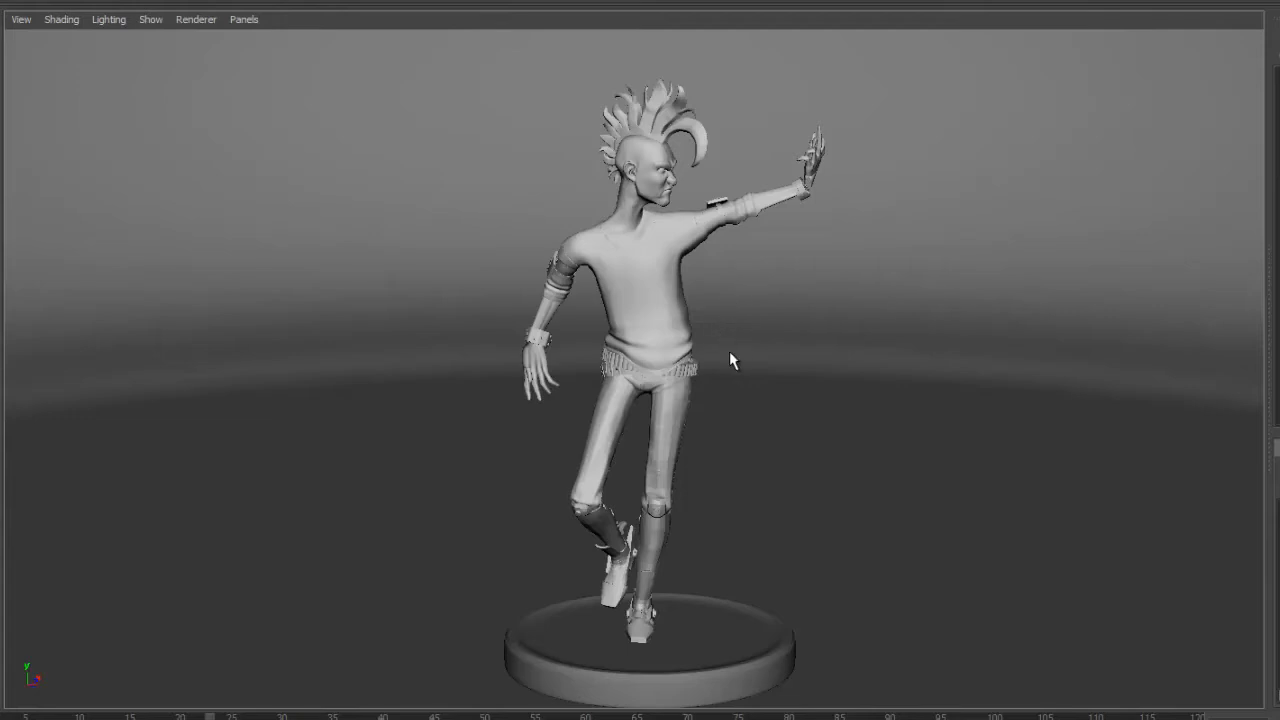
{"action": "left_click_drag", "start_coordinate": [737, 360], "coordinate": [678, 289], "text": "alt"}
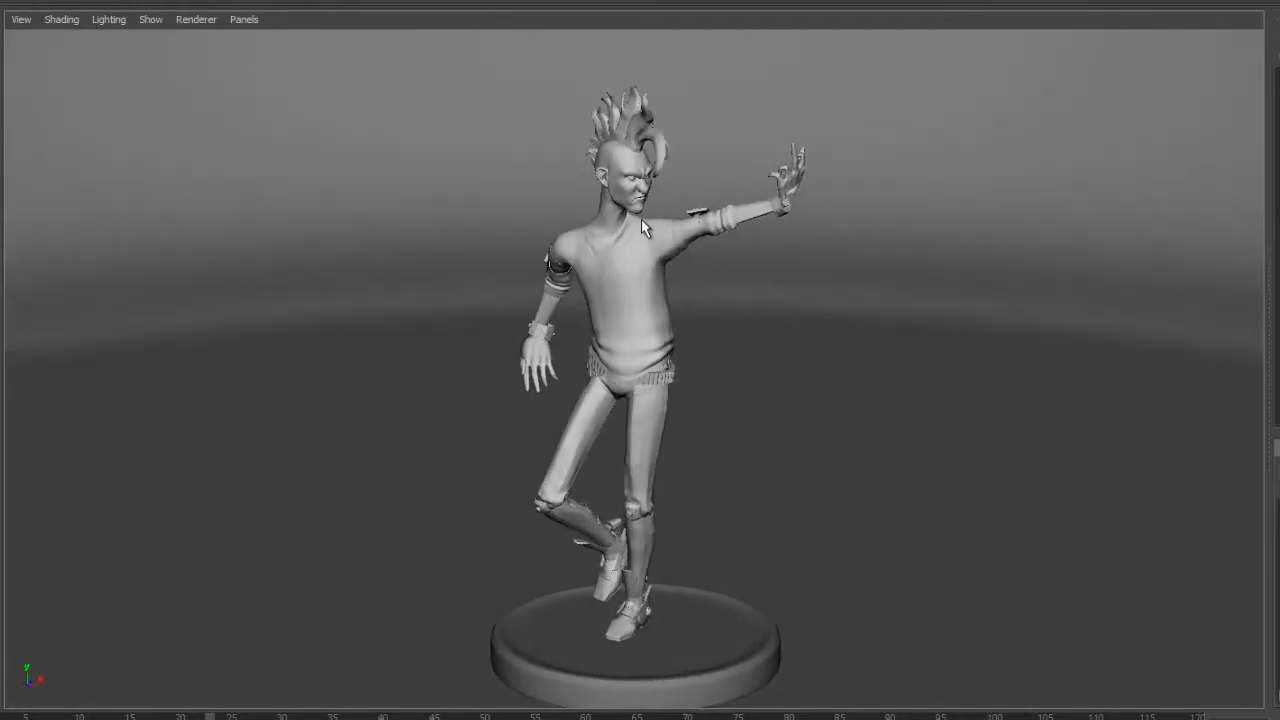
Step: Examine the mohawk character's head, neck and shoulders up close from the front and the side
{"action": "right_click_drag", "start_coordinate": [642, 237], "coordinate": [1075, 281], "text": "alt"}
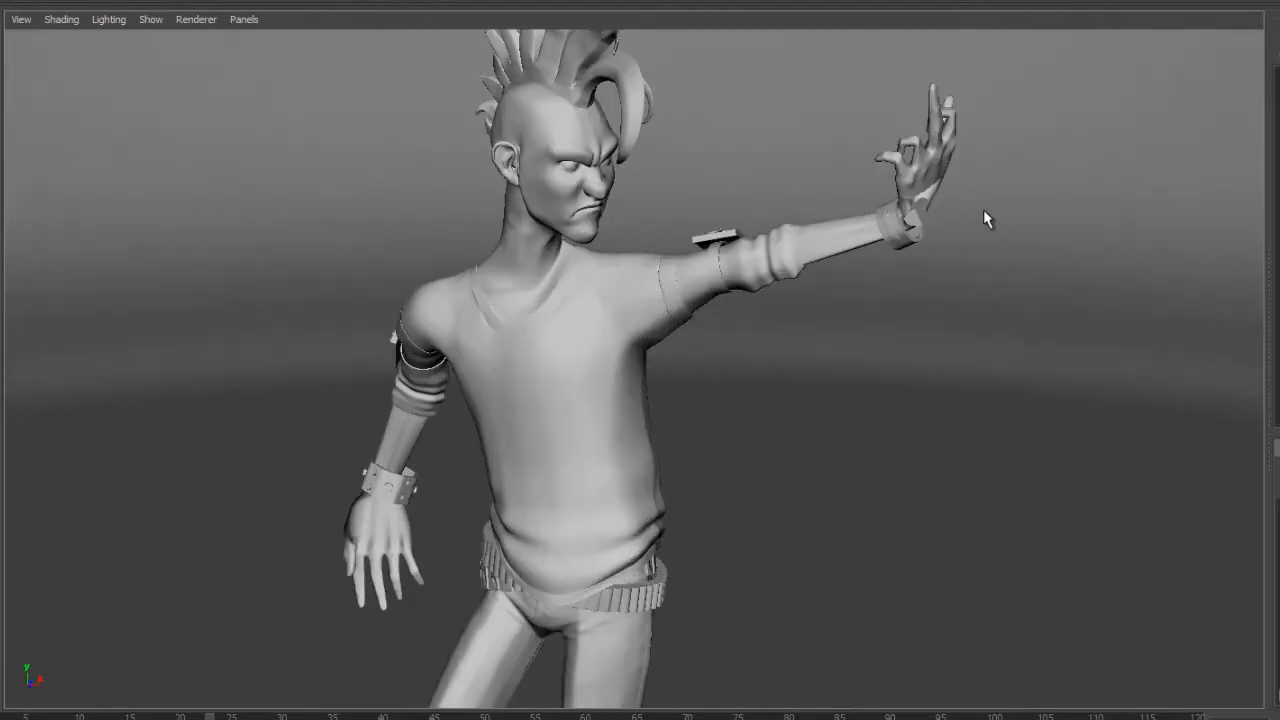
{"action": "middle_click_drag", "start_coordinate": [739, 288], "coordinate": [838, 390], "text": "alt"}
{"action": "right_click_drag", "start_coordinate": [631, 290], "coordinate": [817, 267], "text": "alt"}
{"action": "left_click_drag", "start_coordinate": [765, 470], "coordinate": [820, 416], "text": "alt"}
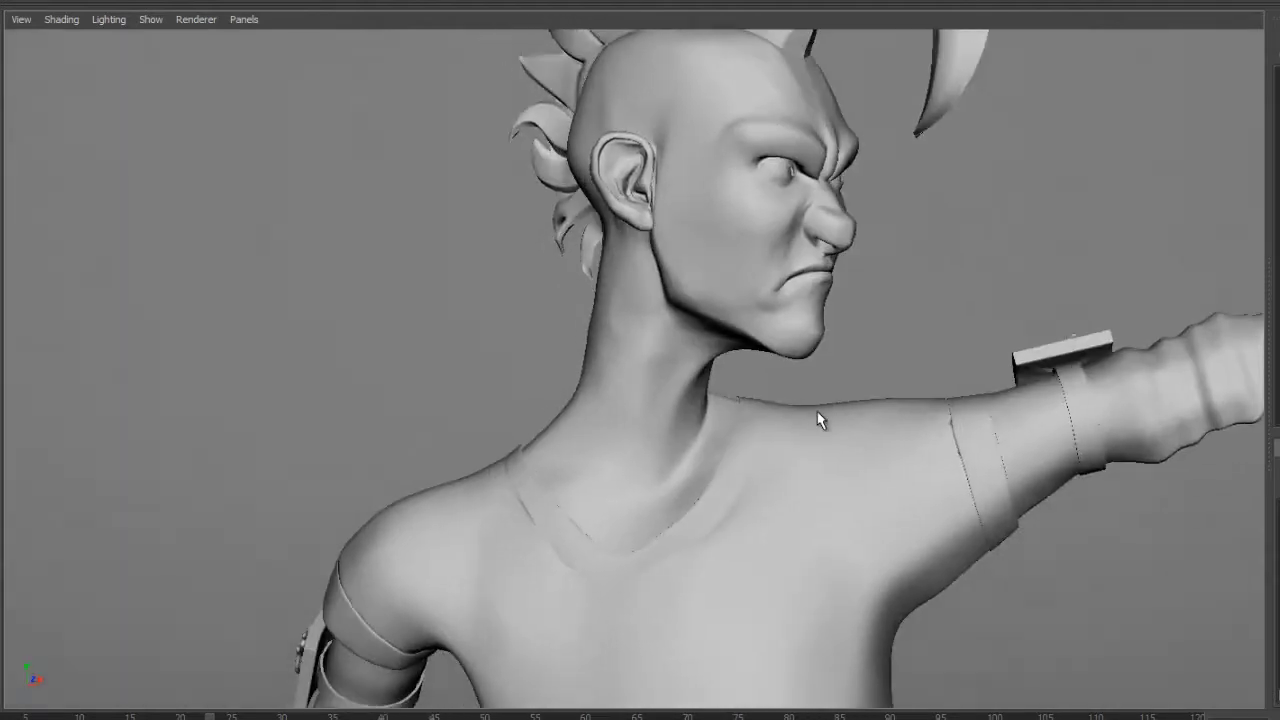
{"action": "right_click_drag", "start_coordinate": [820, 416], "coordinate": [892, 370], "text": "alt"}
{"action": "middle_click_drag", "start_coordinate": [892, 370], "coordinate": [824, 430], "text": "alt"}
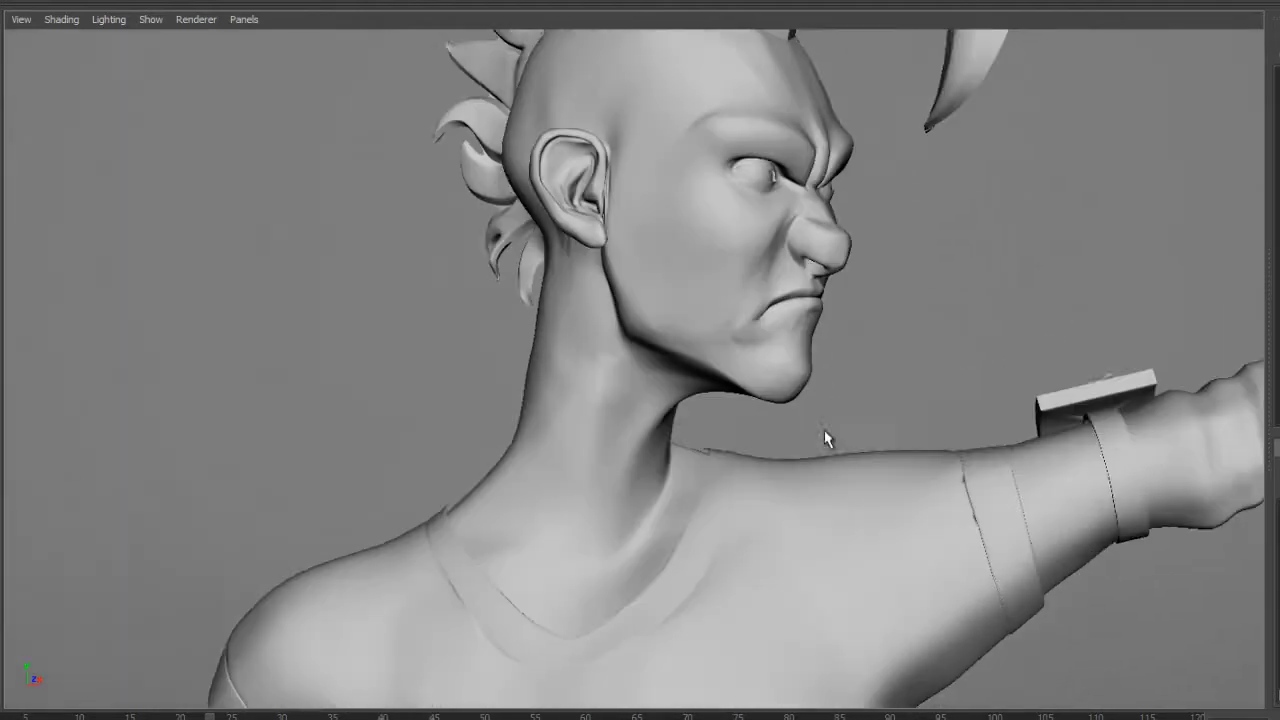
{"action": "scroll", "coordinate": [826, 437], "scroll_direction": "down", "scroll_amount": 3}
{"action": "left_click_drag", "start_coordinate": [831, 437], "coordinate": [905, 320], "text": "alt"}
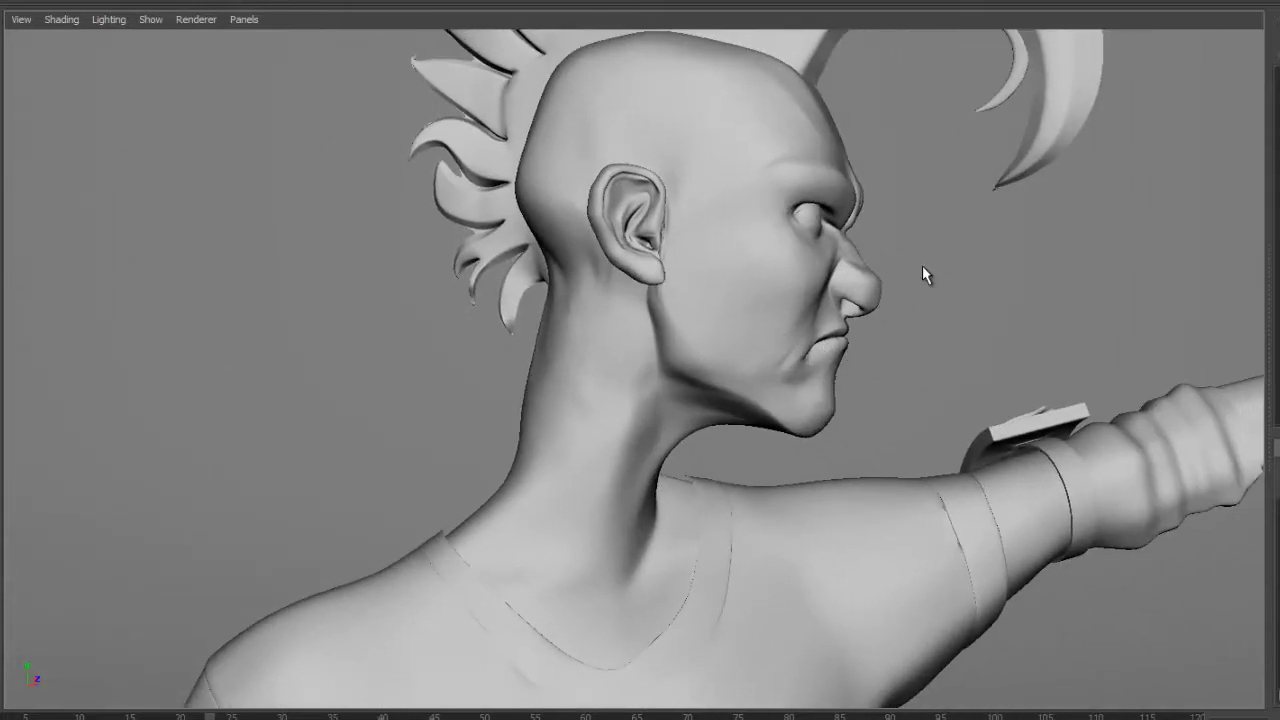
Step: Turn off smooth preview on the mohawk character's head mesh, deselect it and display wireframe on shaded for all objects
{"action": "left_click", "coordinate": [833, 402]}
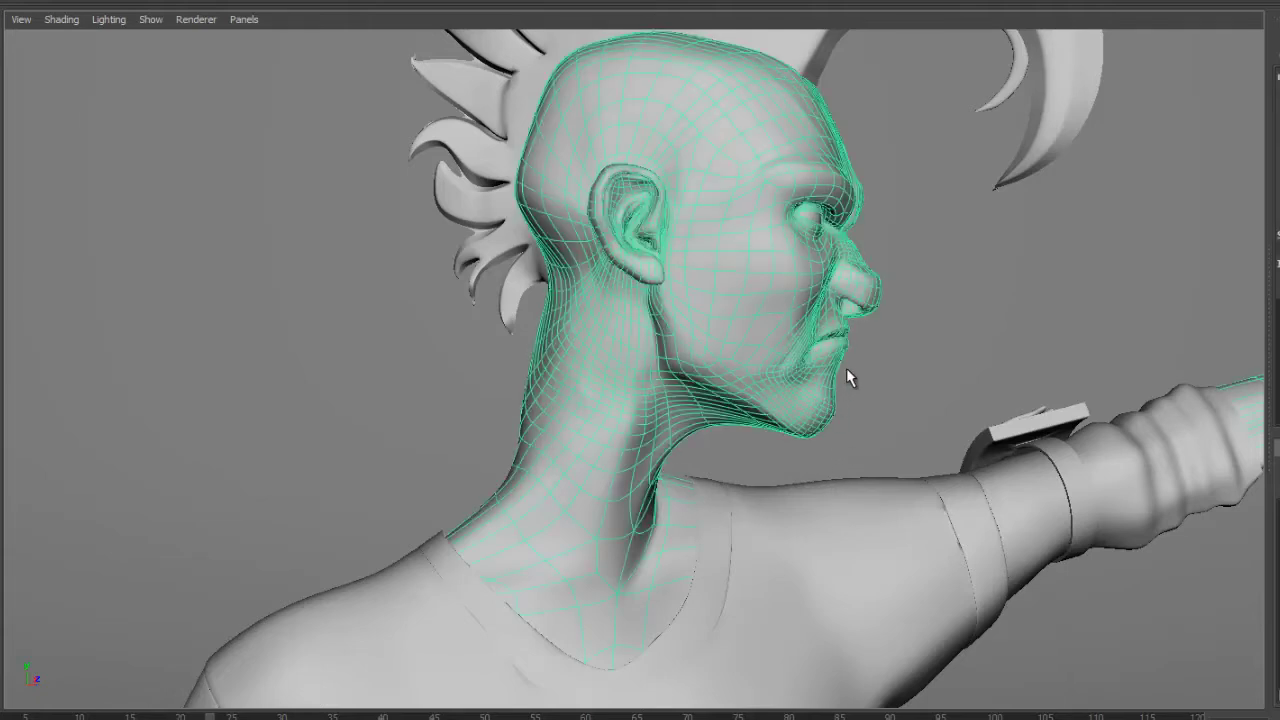
{"action": "key", "text": "1"}
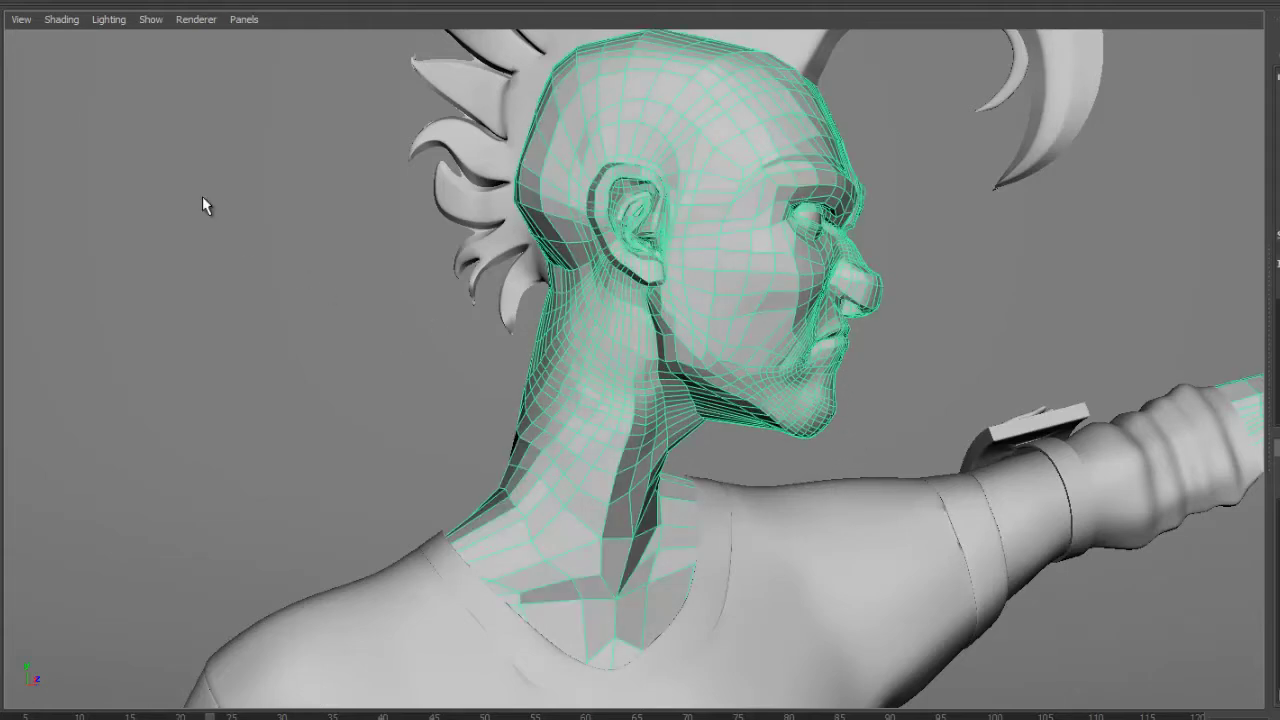
{"action": "left_click", "coordinate": [164, 131]}
{"action": "left_click", "coordinate": [62, 20]}
{"action": "left_click", "coordinate": [90, 177]}
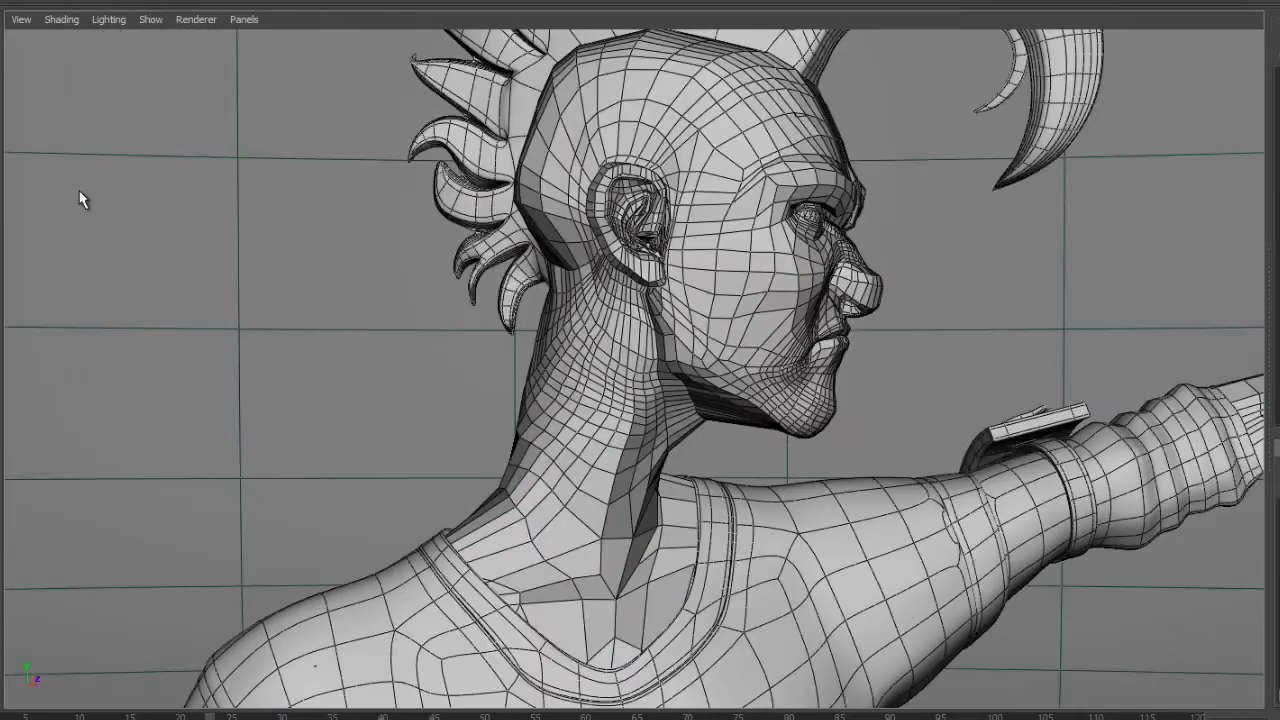
Step: Examine the edge flow on the mohawk character's neck, chin and mouth corner from the side and below
{"action": "left_click_drag", "start_coordinate": [893, 462], "coordinate": [832, 498], "text": "alt"}
{"action": "right_click_drag", "start_coordinate": [832, 498], "coordinate": [914, 440], "text": "alt"}
{"action": "middle_click_drag", "start_coordinate": [914, 440], "coordinate": [1012, 367], "text": "alt"}
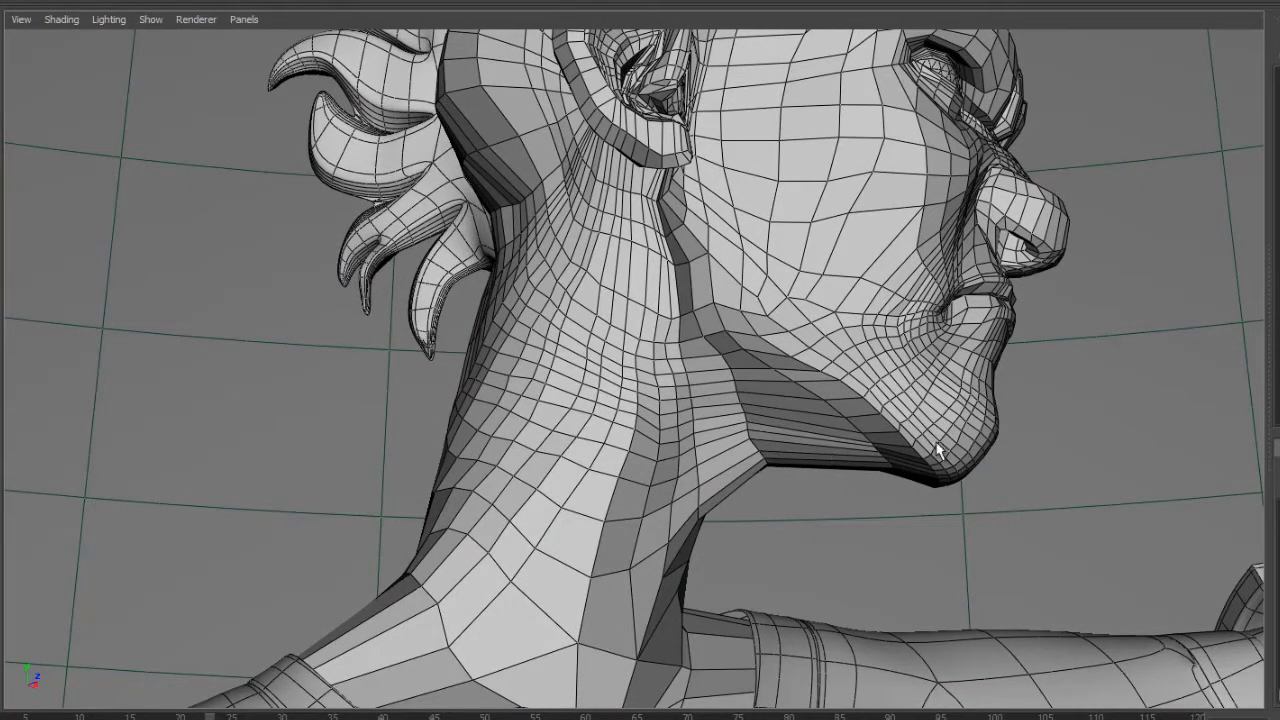
{"action": "right_click_drag", "start_coordinate": [938, 439], "coordinate": [800, 451], "text": "alt"}
{"action": "left_click_drag", "start_coordinate": [800, 451], "coordinate": [747, 481], "text": "alt"}
{"action": "right_click_drag", "start_coordinate": [747, 481], "coordinate": [812, 560], "text": "alt"}
{"action": "middle_click_drag", "start_coordinate": [812, 560], "coordinate": [836, 478], "text": "alt"}
{"action": "left_click_drag", "start_coordinate": [836, 478], "coordinate": [504, 368], "text": "alt"}
{"action": "right_click_drag", "start_coordinate": [504, 368], "coordinate": [640, 425], "text": "alt"}
{"action": "middle_click_drag", "start_coordinate": [500, 430], "coordinate": [571, 377], "text": "alt"}
{"action": "left_click_drag", "start_coordinate": [490, 372], "coordinate": [538, 360], "text": "alt"}
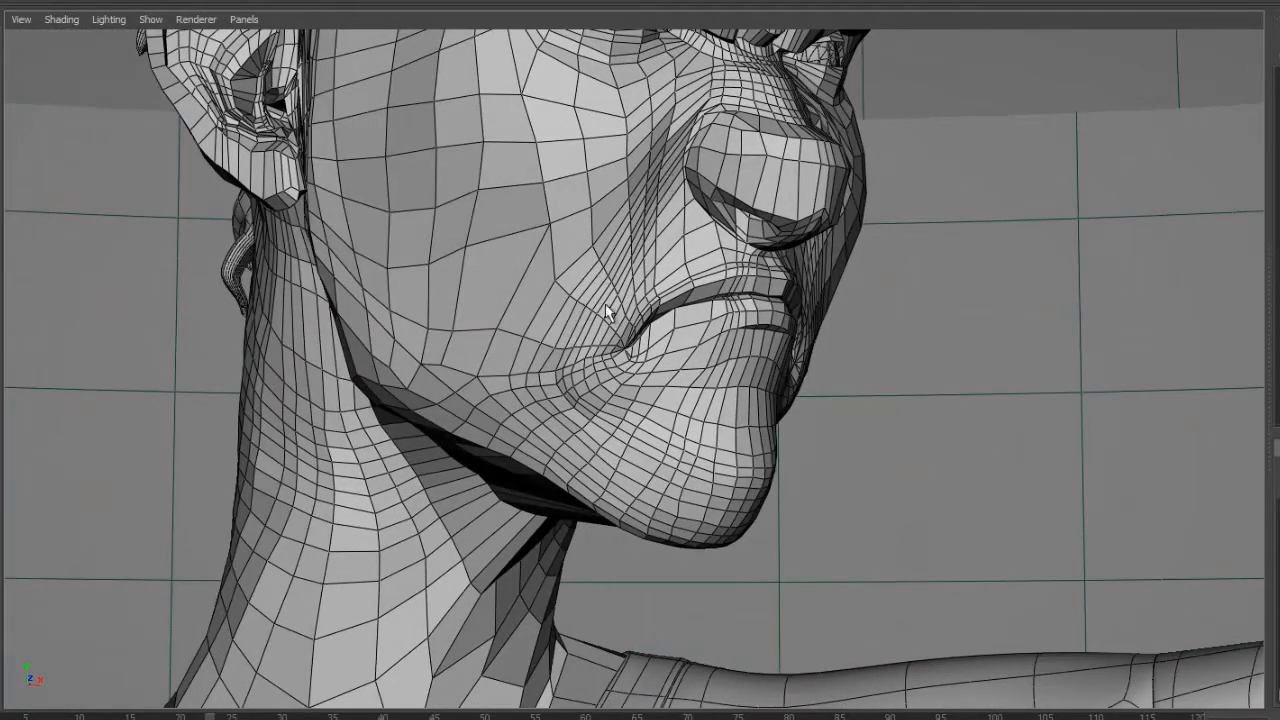
Step: Examine the edge loops running beneath the jaw, along the side of the neck and behind the ear
{"action": "left_click_drag", "start_coordinate": [602, 412], "coordinate": [866, 412], "text": "alt"}
{"action": "middle_click_drag", "start_coordinate": [840, 404], "coordinate": [720, 423], "text": "alt"}
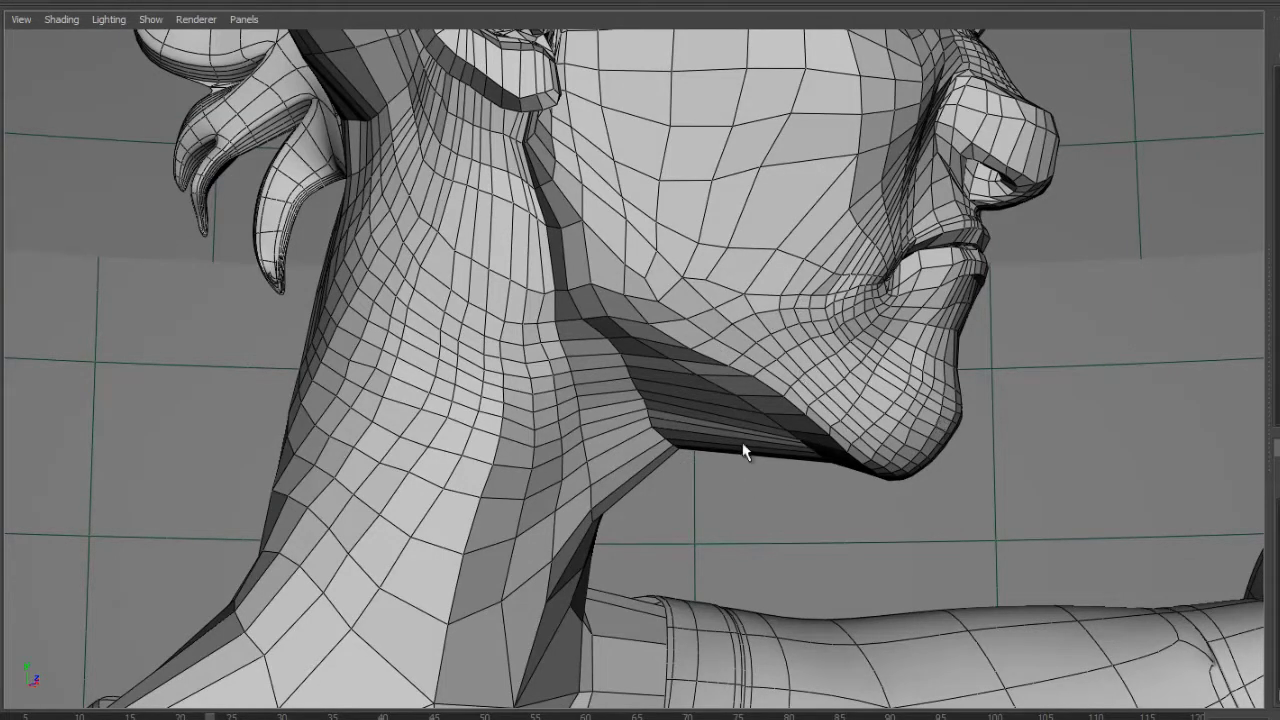
{"action": "left_click_drag", "start_coordinate": [709, 446], "coordinate": [827, 424], "text": "alt"}
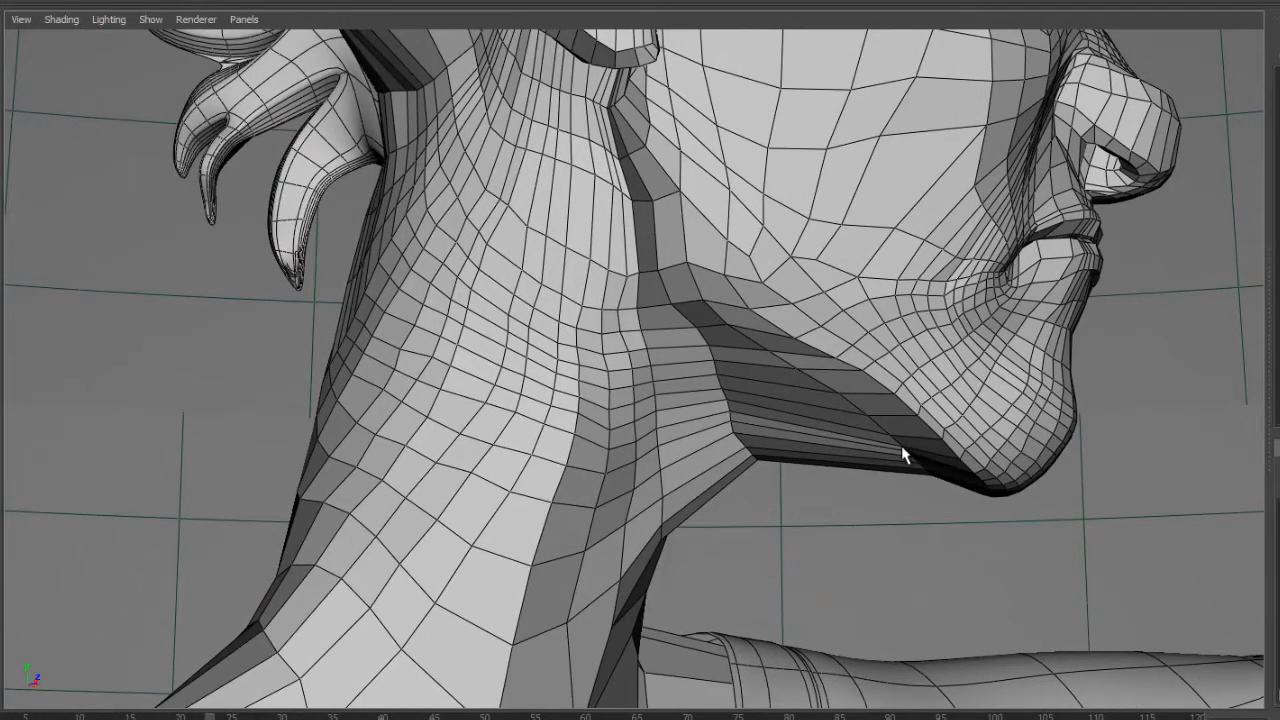
{"action": "middle_click_drag", "start_coordinate": [1052, 444], "coordinate": [746, 475], "text": "alt"}
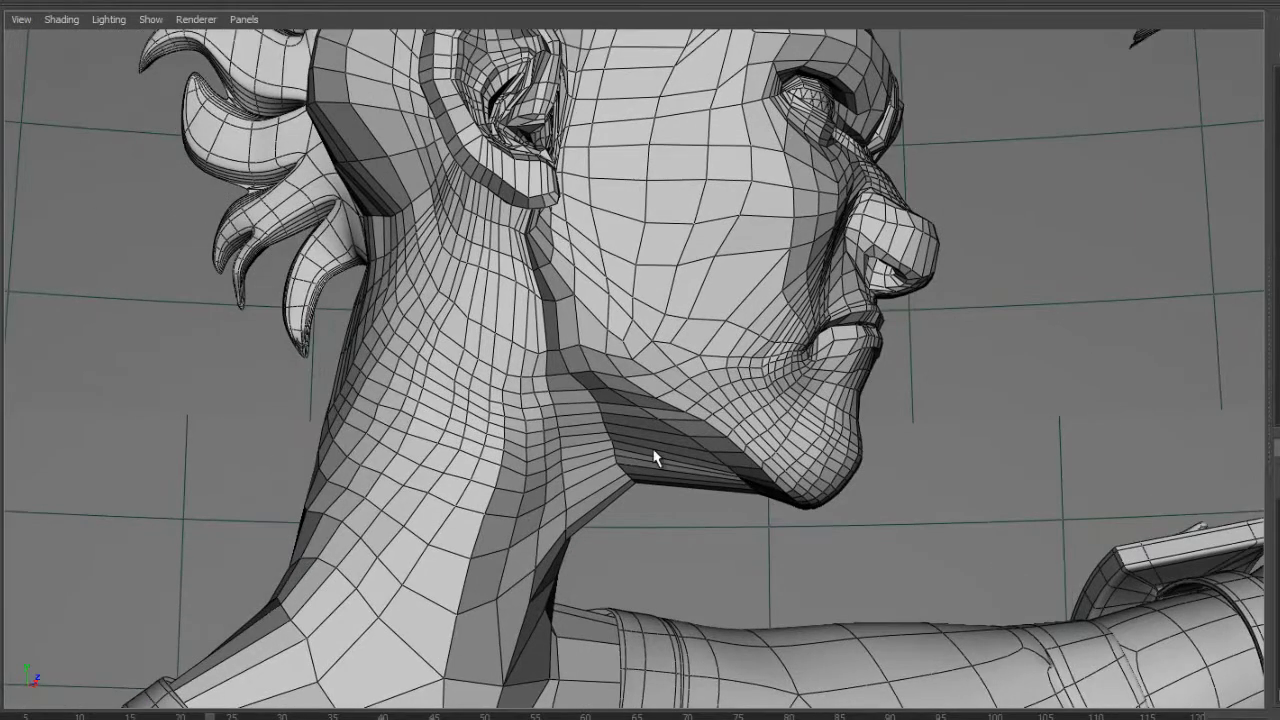
{"action": "middle_click_drag", "start_coordinate": [655, 457], "coordinate": [727, 457], "text": "alt"}
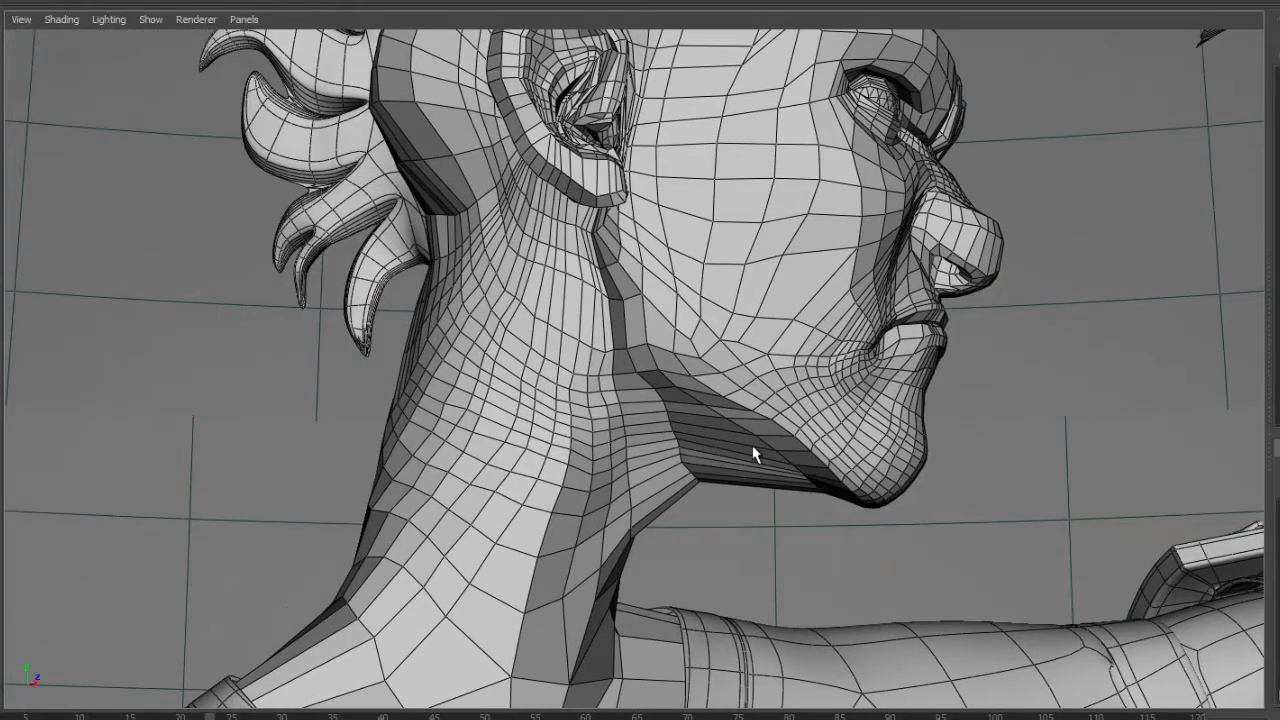
{"action": "left_click_drag", "start_coordinate": [612, 430], "coordinate": [724, 295], "text": "alt"}
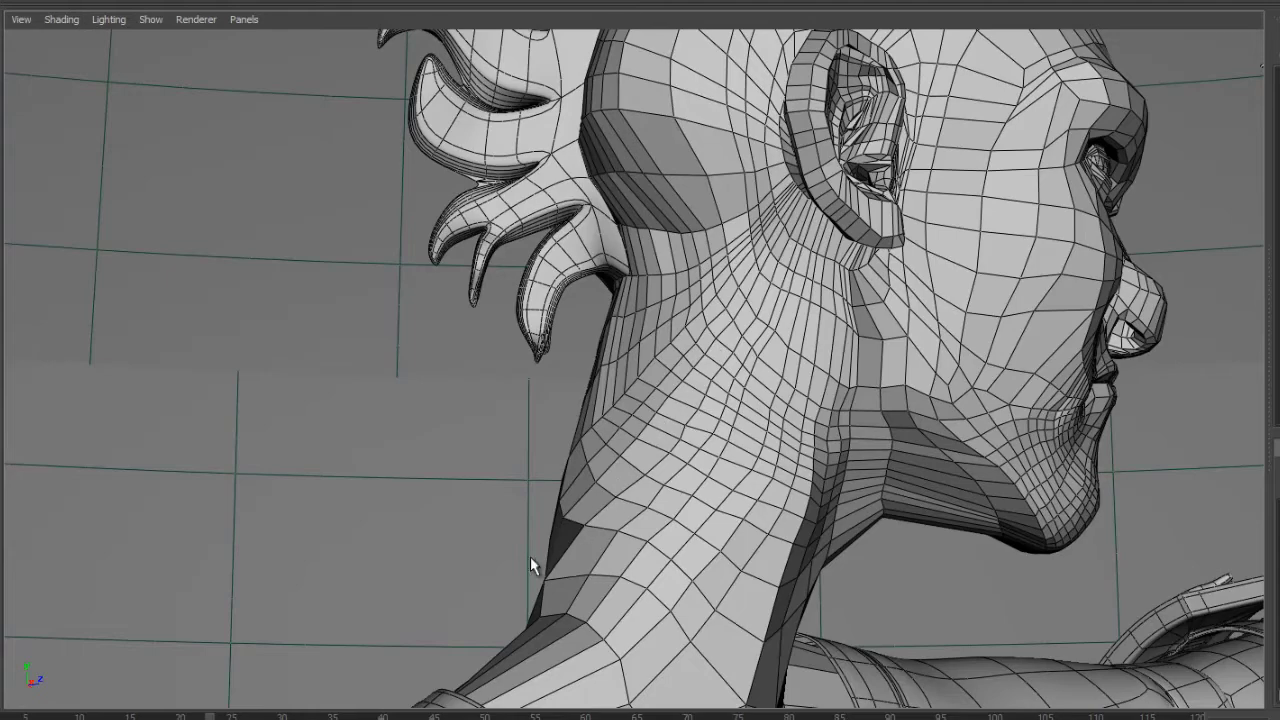
{"action": "middle_click_drag", "start_coordinate": [748, 309], "coordinate": [668, 420], "text": "alt"}
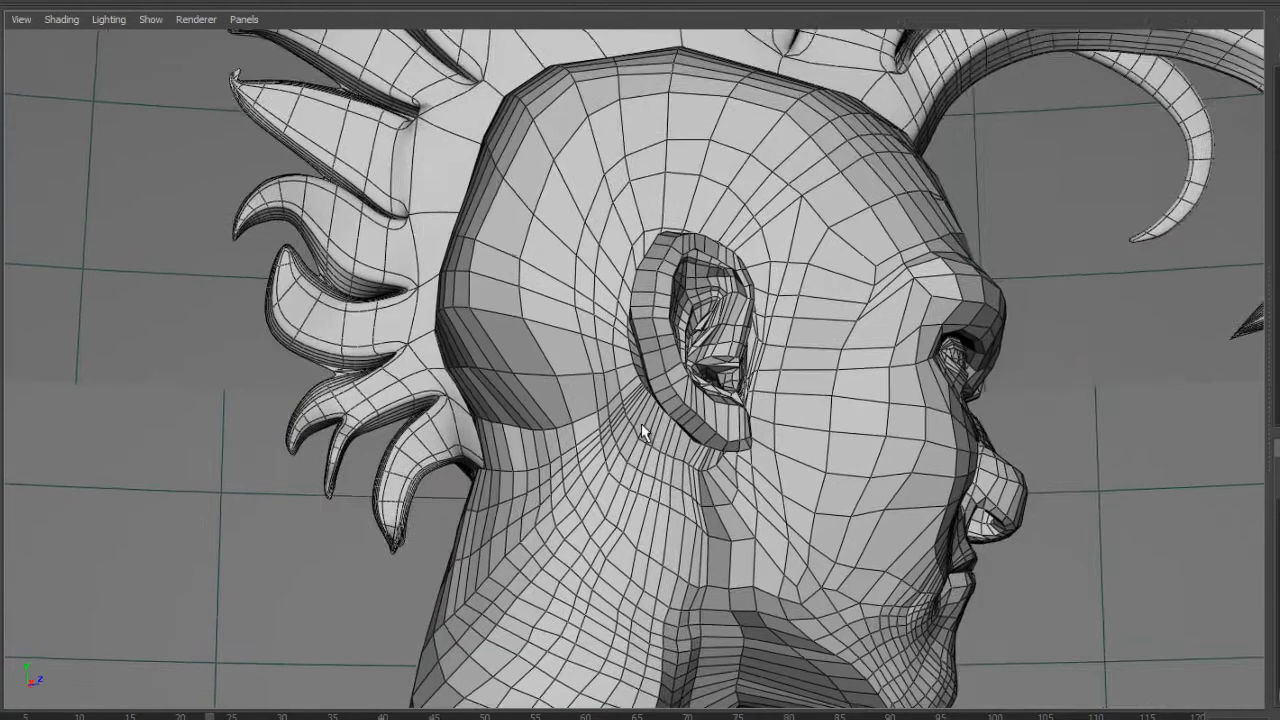
{"action": "right_click_drag", "start_coordinate": [668, 420], "coordinate": [768, 436], "text": "alt"}
{"action": "middle_click_drag", "start_coordinate": [615, 430], "coordinate": [598, 308], "text": "alt"}
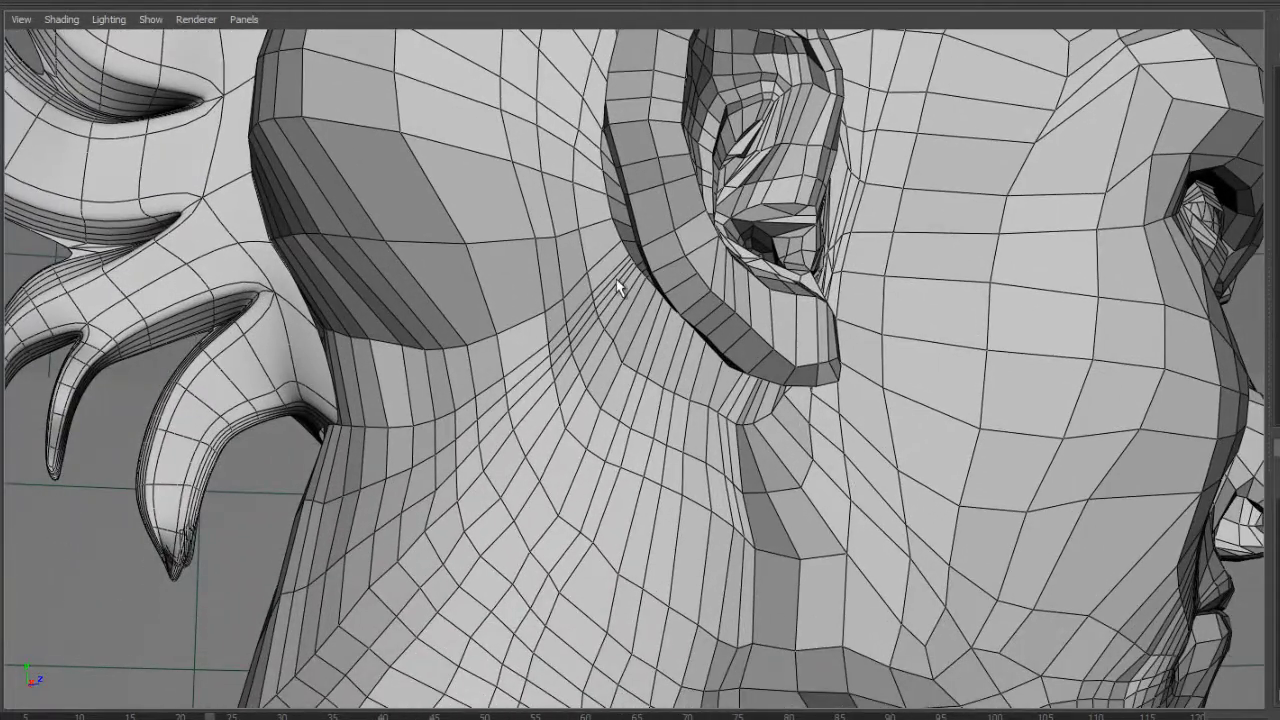
Step: Examine the edge flow over the back of the mohawk character's head and around the ear
{"action": "left_click_drag", "start_coordinate": [577, 324], "coordinate": [646, 485], "text": "alt"}
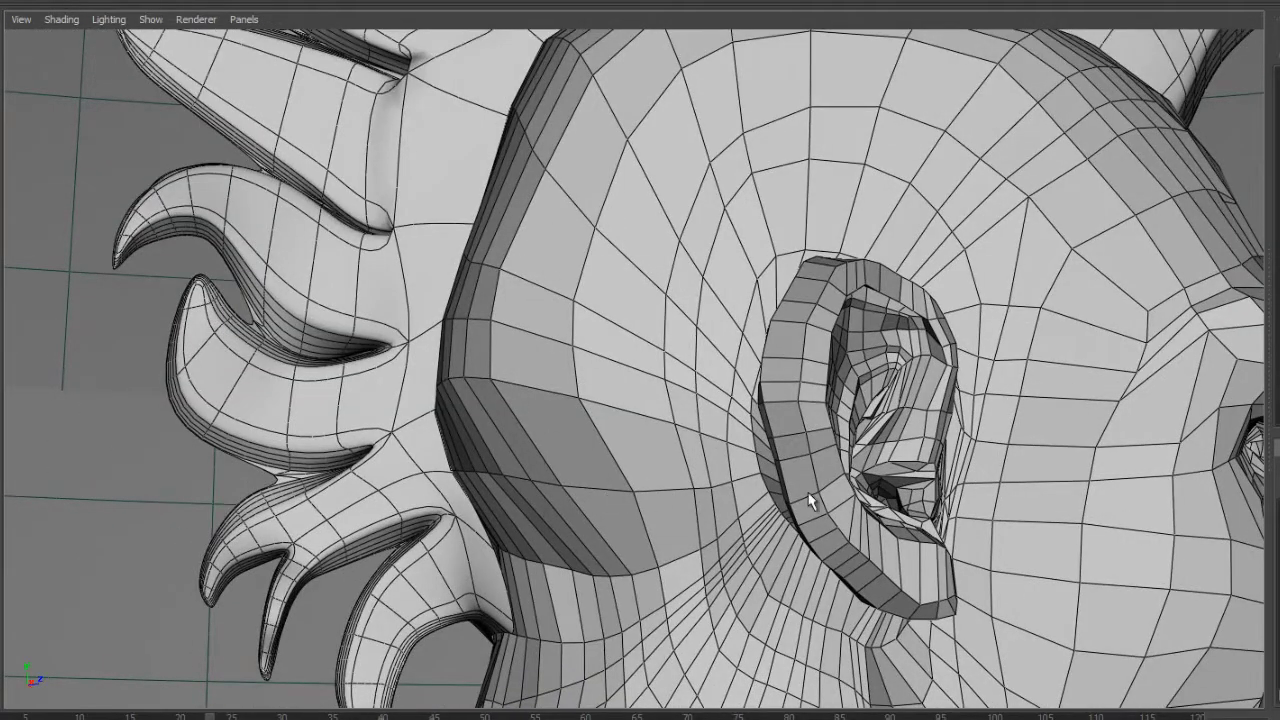
{"action": "right_click_drag", "start_coordinate": [832, 486], "coordinate": [678, 379], "text": "alt"}
{"action": "middle_click_drag", "start_coordinate": [832, 366], "coordinate": [908, 212], "text": "alt"}
{"action": "left_click_drag", "start_coordinate": [945, 341], "coordinate": [731, 406], "text": "alt"}
{"action": "middle_click_drag", "start_coordinate": [520, 420], "coordinate": [777, 509], "text": "alt"}
{"action": "left_click_drag", "start_coordinate": [777, 509], "coordinate": [595, 504], "text": "alt"}
{"action": "right_click_drag", "start_coordinate": [595, 504], "coordinate": [677, 391], "text": "alt"}
{"action": "left_click_drag", "start_coordinate": [677, 391], "coordinate": [774, 410], "text": "alt"}
Step: Show the body mesh's faces for selection and examine the long, narrow faces just in front of the ear
{"action": "right_click_drag", "start_coordinate": [774, 410], "coordinate": [836, 404], "text": "alt"}
{"action": "middle_click_drag", "start_coordinate": [687, 386], "coordinate": [692, 460], "text": "alt"}
{"action": "right_click_drag", "start_coordinate": [692, 460], "coordinate": [748, 415], "text": "alt"}
{"action": "middle_click_drag", "start_coordinate": [682, 382], "coordinate": [676, 428], "text": "alt"}
{"action": "left_click", "coordinate": [663, 527]}
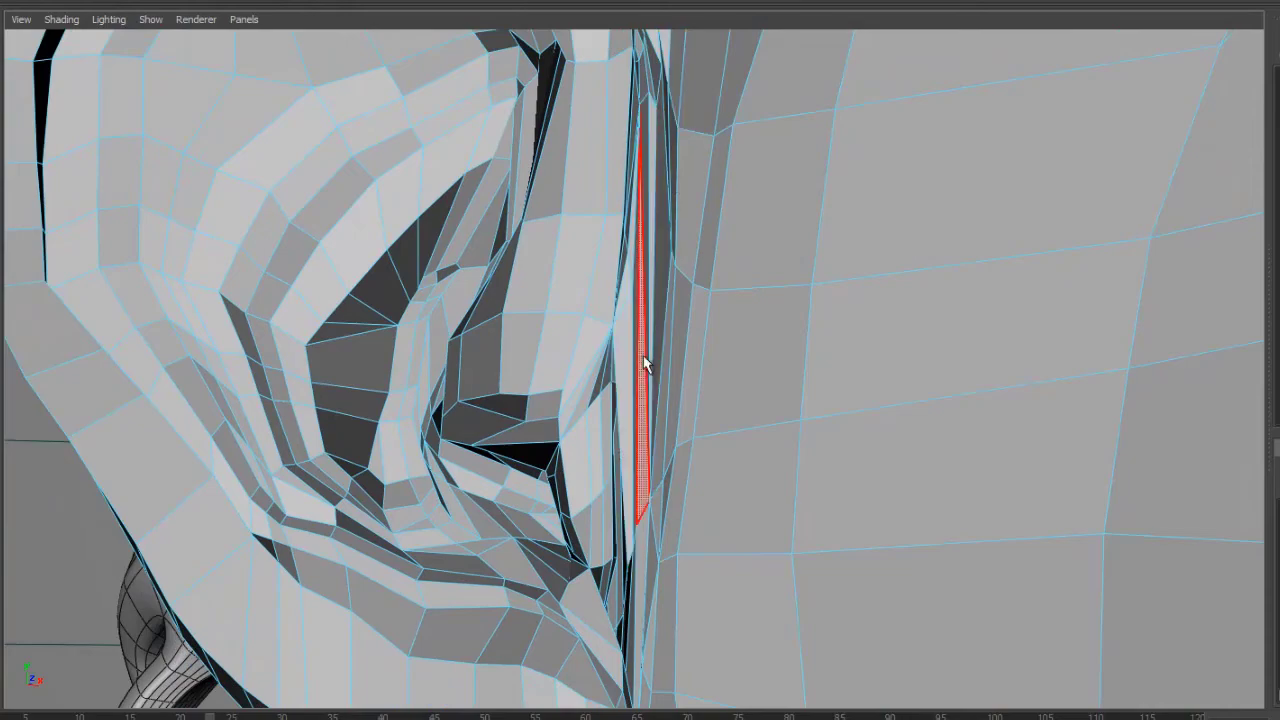
{"action": "scroll", "coordinate": [826, 420], "scroll_direction": "down", "scroll_amount": 6}
{"action": "scroll", "coordinate": [986, 360], "scroll_direction": "up", "scroll_amount": 3}
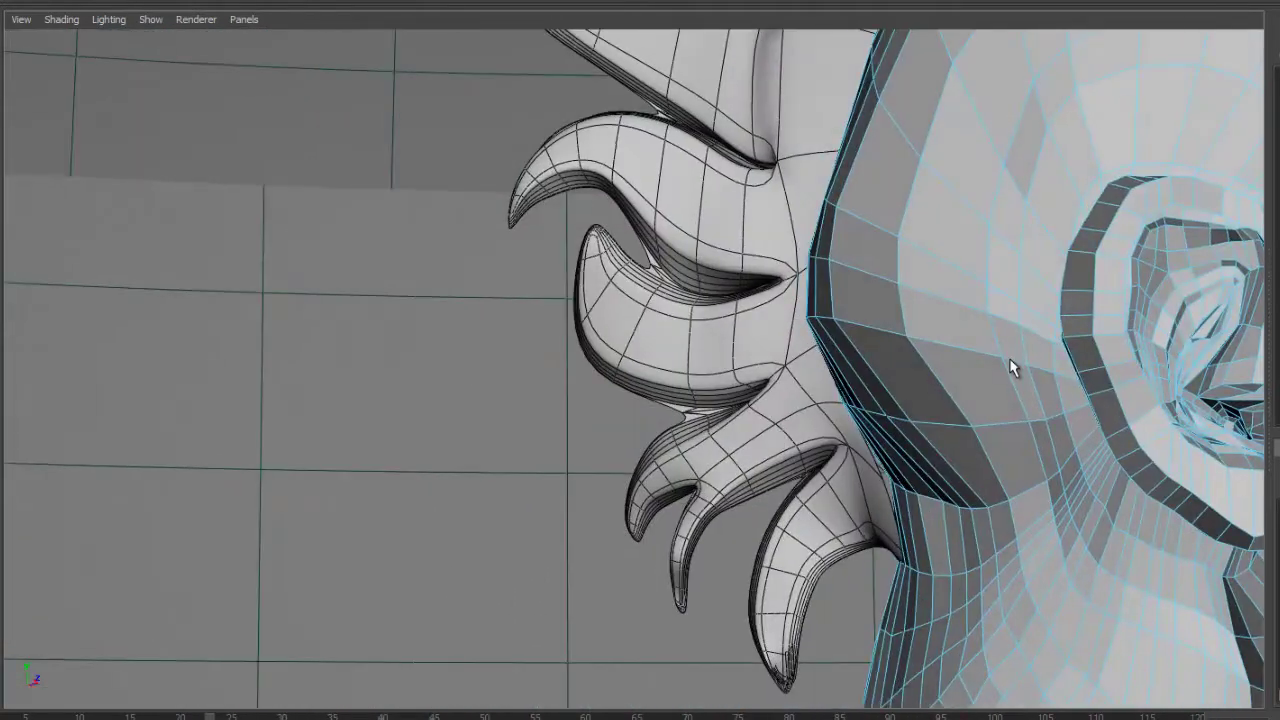
Step: Examine the face loops running from the ear across the temple, cheek and brow
{"action": "middle_click_drag", "start_coordinate": [986, 367], "coordinate": [700, 397], "text": "alt"}
{"action": "left_click_drag", "start_coordinate": [727, 426], "coordinate": [578, 449], "text": "alt"}
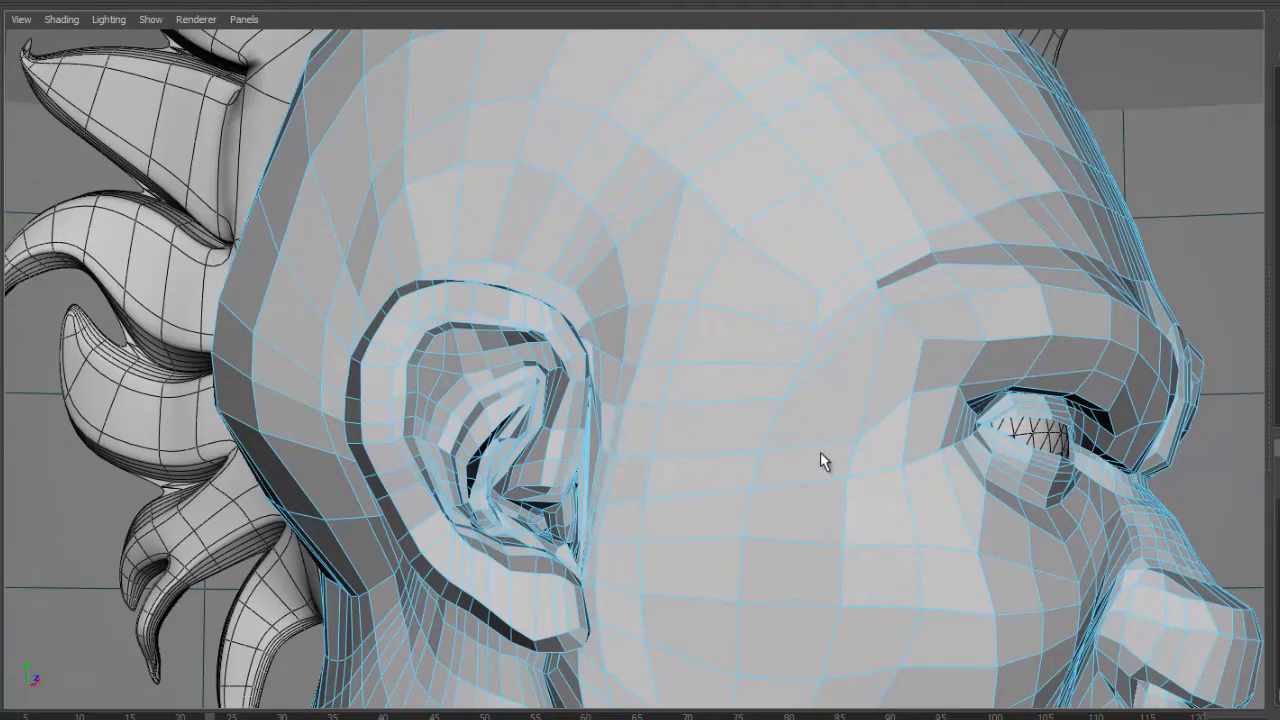
{"action": "right_click_drag", "start_coordinate": [851, 455], "coordinate": [645, 422], "text": "alt"}
{"action": "middle_click_drag", "start_coordinate": [645, 422], "coordinate": [920, 550], "text": "alt"}
{"action": "left_click_drag", "start_coordinate": [760, 490], "coordinate": [870, 450], "text": "alt"}
{"action": "middle_click_drag", "start_coordinate": [745, 400], "coordinate": [727, 371], "text": "alt"}
{"action": "left_click_drag", "start_coordinate": [727, 372], "coordinate": [949, 443], "text": "alt"}
{"action": "middle_click_drag", "start_coordinate": [949, 443], "coordinate": [618, 388], "text": "alt"}
Step: Examine the polygon layout on the back of the raised hand, the wrist and the forearm up to the sleeve
{"action": "right_click_drag", "start_coordinate": [514, 489], "coordinate": [310, 500], "text": "alt"}
{"action": "middle_click_drag", "start_coordinate": [280, 522], "coordinate": [800, 342], "text": "alt"}
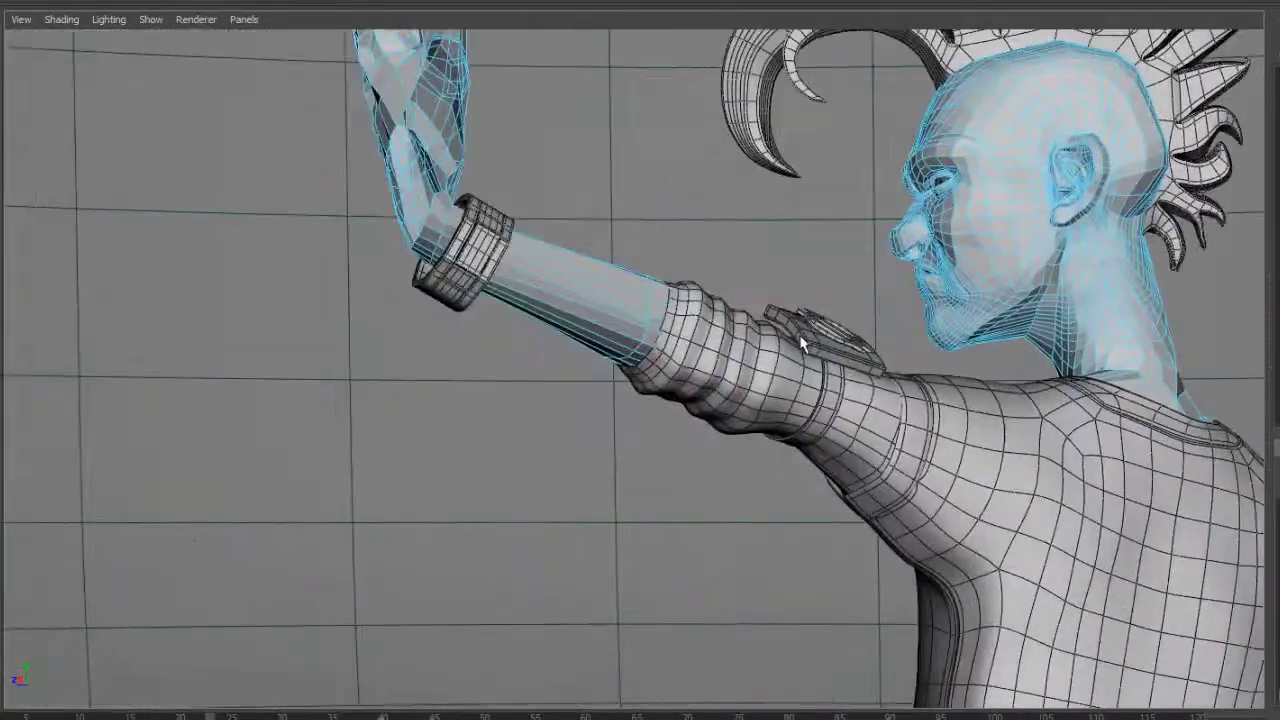
{"action": "left_click_drag", "start_coordinate": [800, 342], "coordinate": [436, 495], "text": "alt"}
{"action": "left_click_drag", "start_coordinate": [387, 410], "coordinate": [639, 450], "text": "alt"}
{"action": "right_click_drag", "start_coordinate": [640, 455], "coordinate": [894, 431], "text": "alt"}
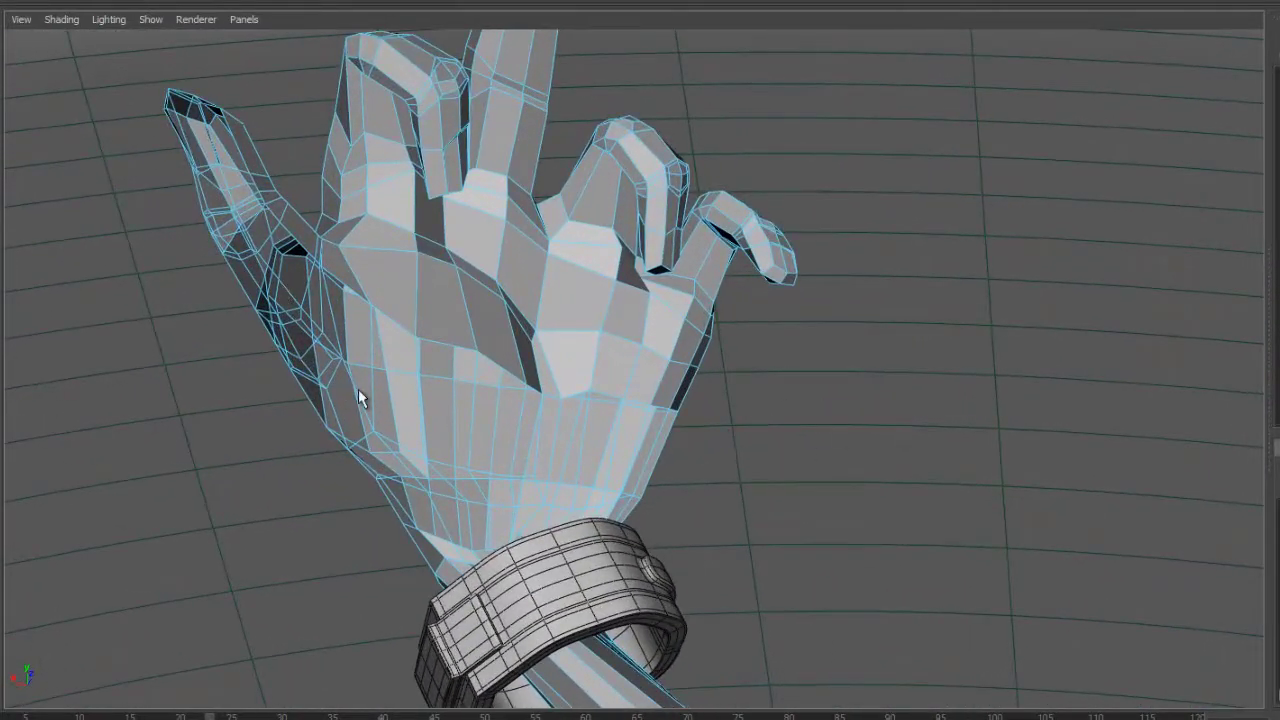
{"action": "middle_click_drag", "start_coordinate": [628, 489], "coordinate": [520, 245], "text": "alt"}
{"action": "right_click_drag", "start_coordinate": [677, 430], "coordinate": [357, 455], "text": "alt"}
{"action": "left_click_drag", "start_coordinate": [357, 455], "coordinate": [538, 512], "text": "alt"}
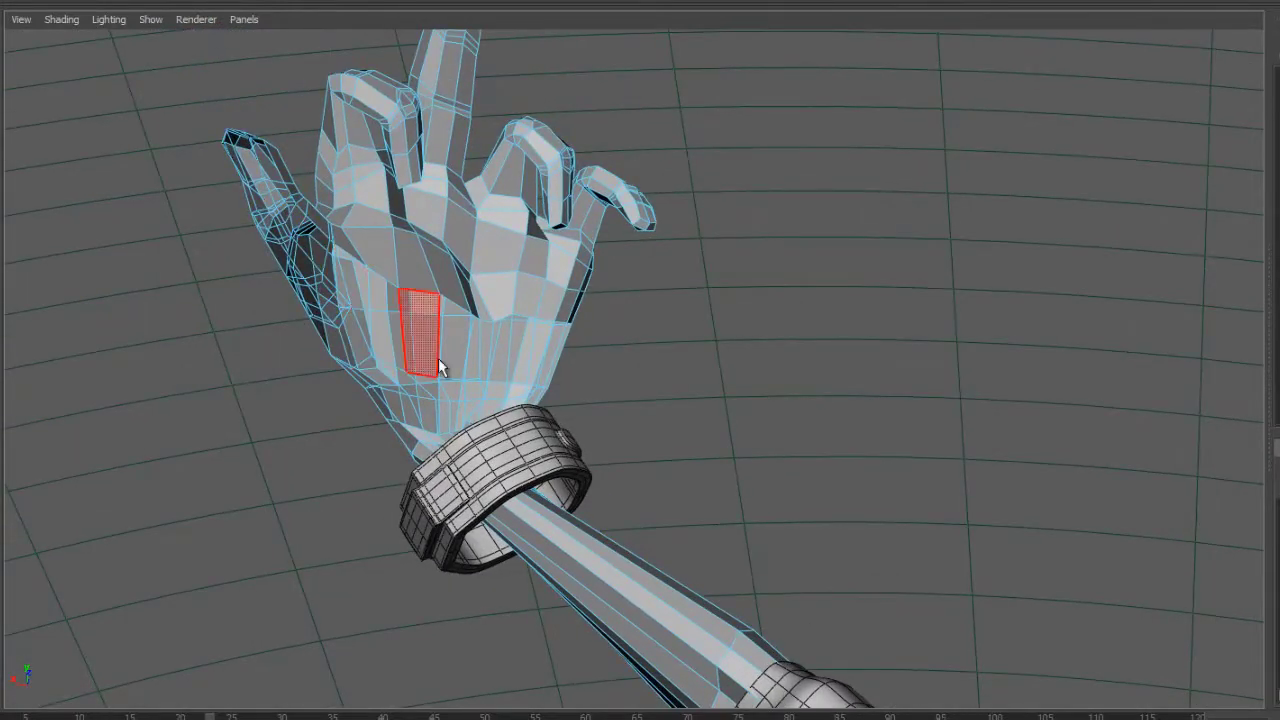
{"action": "middle_click_drag", "start_coordinate": [708, 481], "coordinate": [649, 427], "text": "alt"}
{"action": "left_click_drag", "start_coordinate": [649, 427], "coordinate": [590, 393], "text": "alt"}
{"action": "middle_click_drag", "start_coordinate": [590, 393], "coordinate": [504, 402], "text": "alt"}
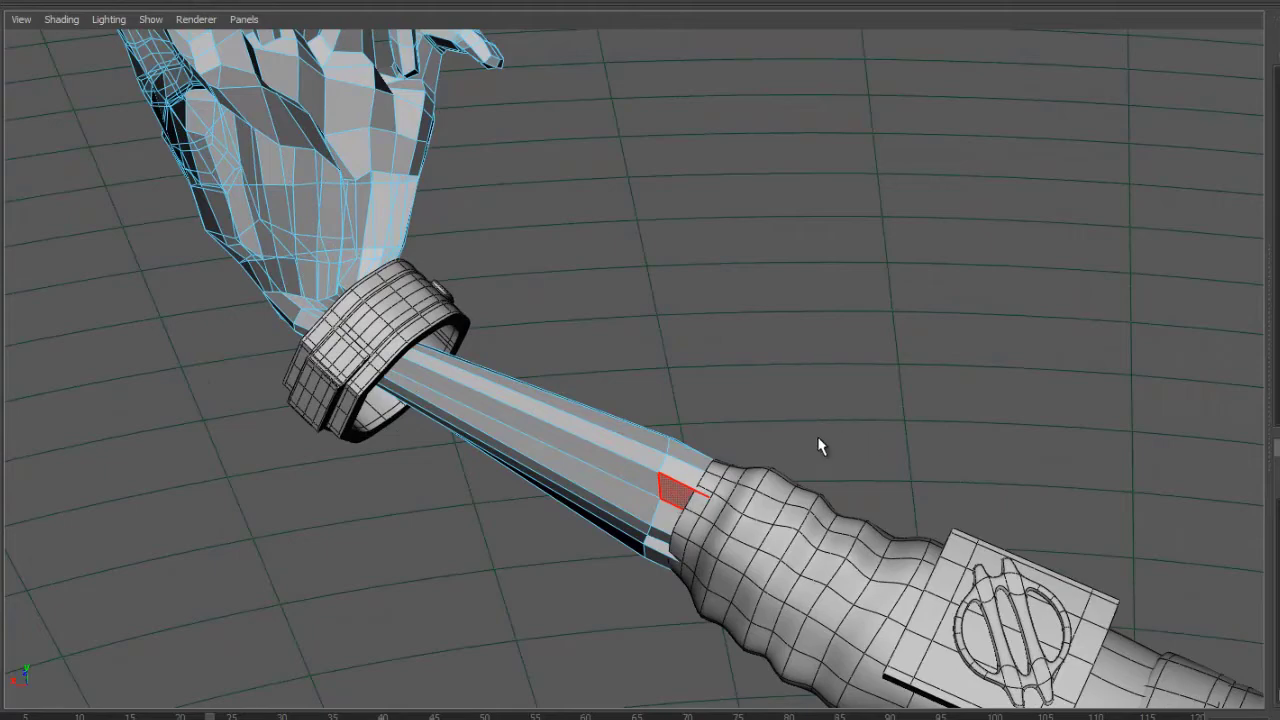
{"action": "left_click_drag", "start_coordinate": [818, 447], "coordinate": [520, 407], "text": "alt"}
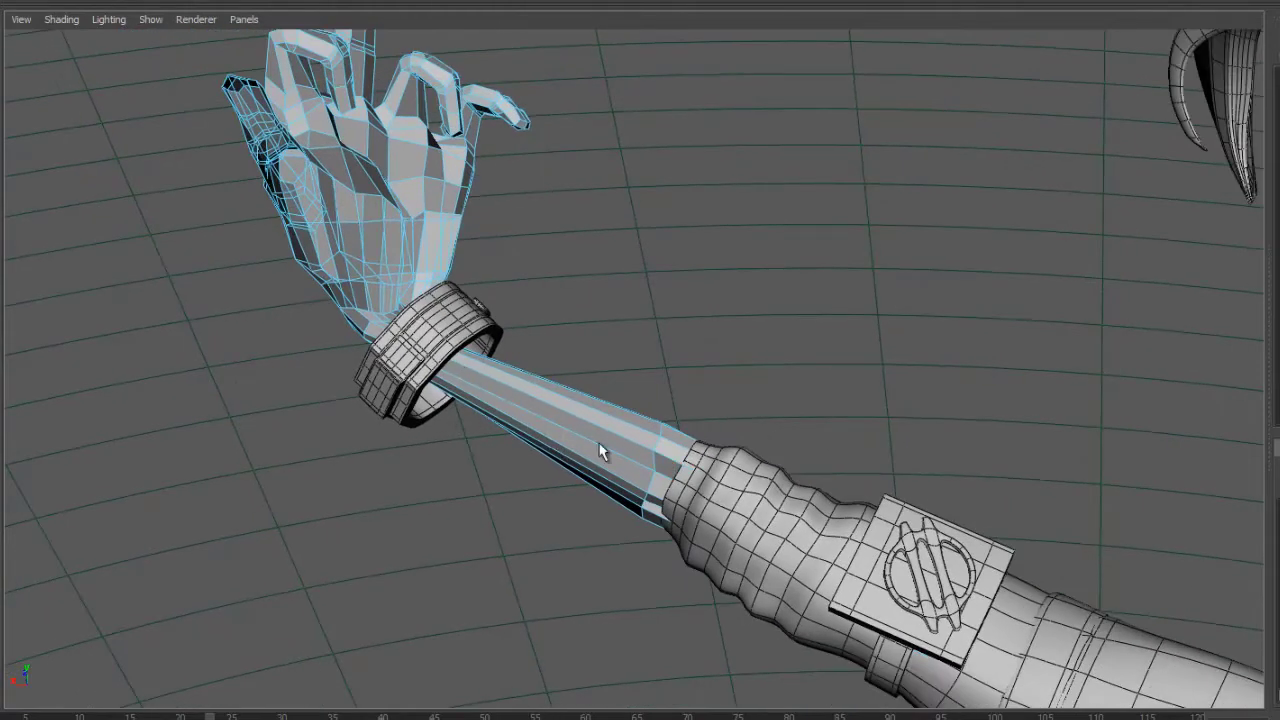
Step: Return the body mesh from face selection to object mode
{"action": "right_click_drag", "start_coordinate": [609, 441], "coordinate": [519, 552]}
{"action": "right_click_drag", "start_coordinate": [570, 452], "coordinate": [651, 382]}
{"action": "right_click_drag", "start_coordinate": [585, 481], "coordinate": [650, 412]}
Step: Examine the edge flow of the shirt along the sleeve, over the shoulder and across the torso
{"action": "right_click_drag", "start_coordinate": [848, 375], "coordinate": [702, 470], "text": "alt"}
{"action": "middle_click_drag", "start_coordinate": [1065, 620], "coordinate": [880, 446], "text": "alt"}
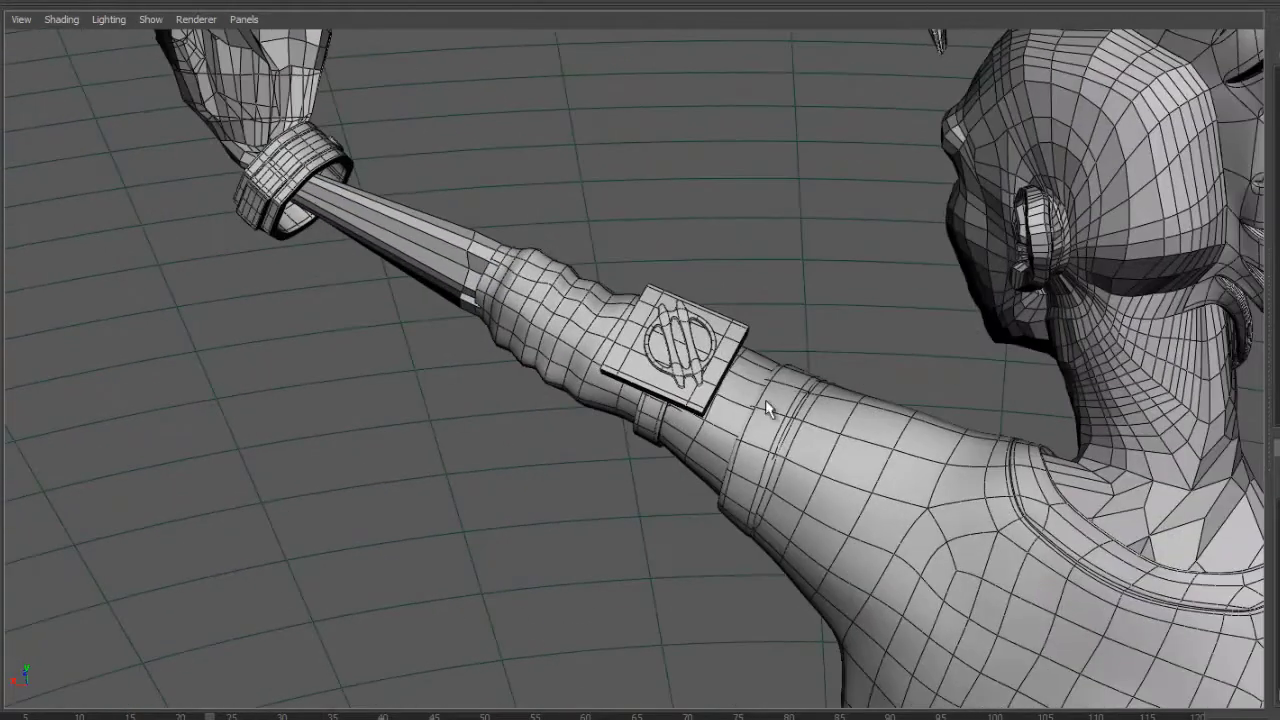
{"action": "left_click_drag", "start_coordinate": [882, 455], "coordinate": [932, 452], "text": "alt"}
{"action": "left_click_drag", "start_coordinate": [1006, 487], "coordinate": [638, 472], "text": "alt"}
{"action": "right_click_drag", "start_coordinate": [891, 440], "coordinate": [591, 389], "text": "alt"}
{"action": "mouse_move", "coordinate": [620, 386]}
{"action": "middle_mouse_down", "text": "alt"}
{"action": "mouse_move", "coordinate": [714, 567]}
{"action": "mouse_move", "coordinate": [701, 565]}
{"action": "mouse_move", "coordinate": [726, 626]}
{"action": "mouse_move", "coordinate": [777, 409]}
{"action": "mouse_move", "coordinate": [733, 520]}
{"action": "mouse_move", "coordinate": [705, 203]}
{"action": "middle_mouse_up", "text": "alt"}
{"action": "middle_click_drag", "start_coordinate": [686, 513], "coordinate": [704, 350], "text": "alt"}
{"action": "left_click_drag", "start_coordinate": [690, 385], "coordinate": [722, 338], "text": "alt"}
{"action": "middle_click_drag", "start_coordinate": [778, 229], "coordinate": [658, 578], "text": "alt"}
{"action": "left_click_drag", "start_coordinate": [658, 578], "coordinate": [803, 480], "text": "alt"}
{"action": "right_click_drag", "start_coordinate": [803, 480], "coordinate": [743, 458], "text": "alt"}
Step: Try the Smooth operation on the shirt mesh, undo it and deselect the shirt
{"action": "left_click", "coordinate": [743, 458]}
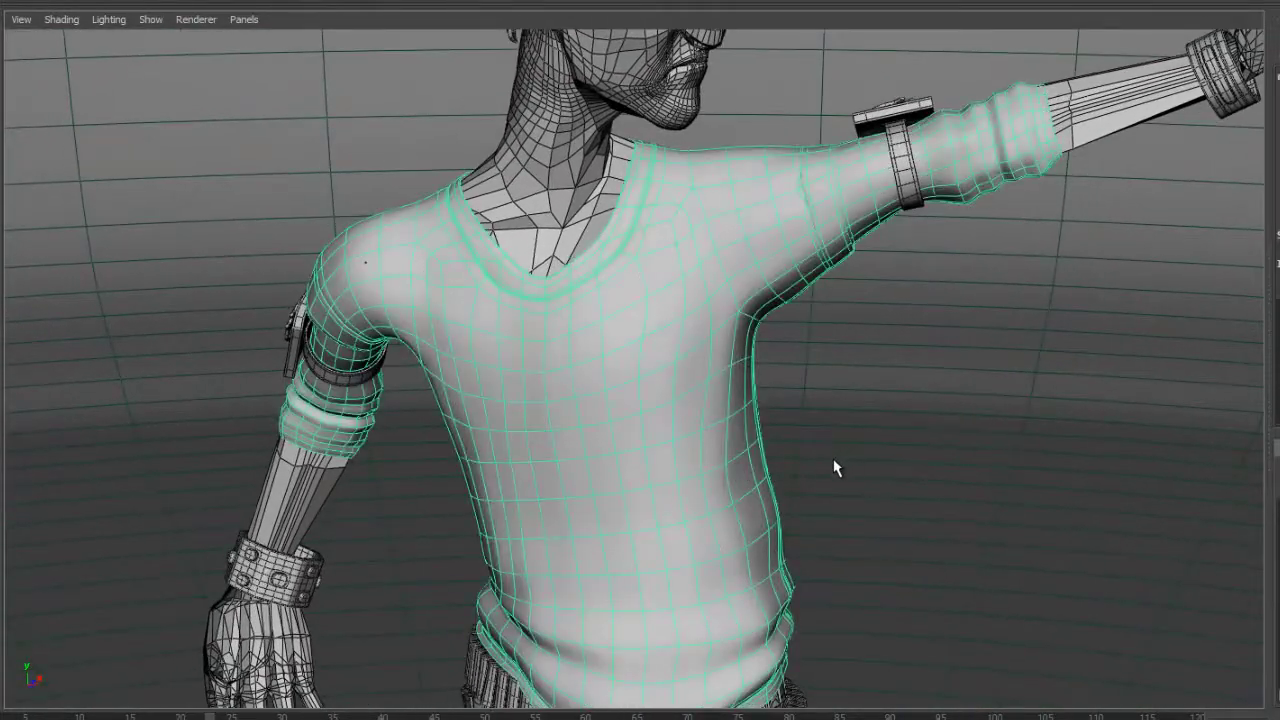
{"action": "middle_click_drag", "start_coordinate": [832, 457], "coordinate": [881, 392], "text": "alt"}
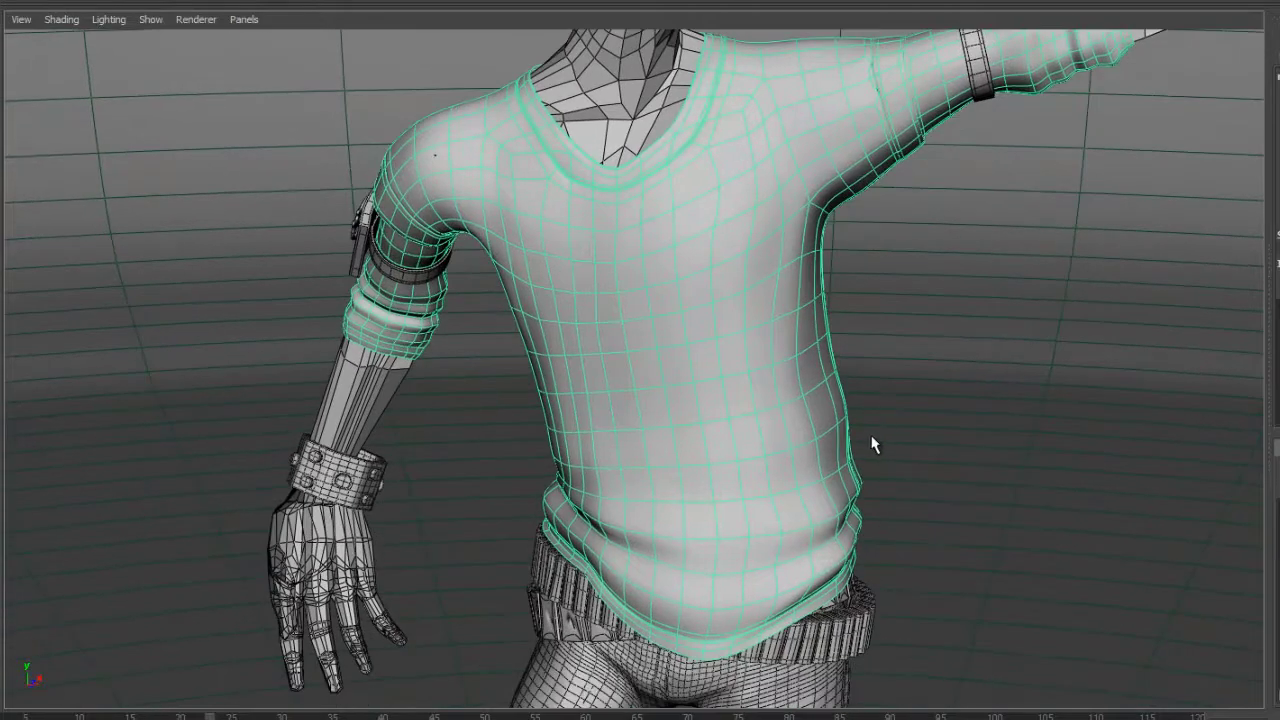
{"action": "left_click_drag", "start_coordinate": [873, 445], "coordinate": [620, 460], "text": "alt"}
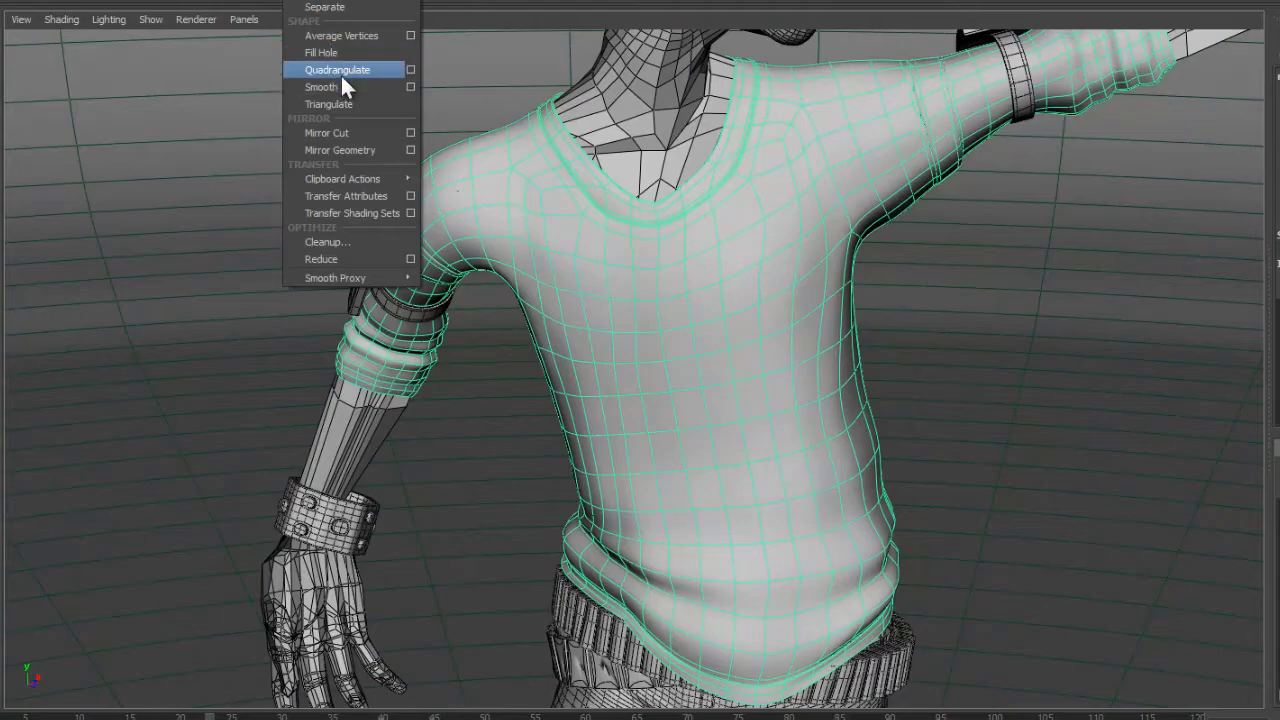
{"action": "left_click", "coordinate": [341, 86]}
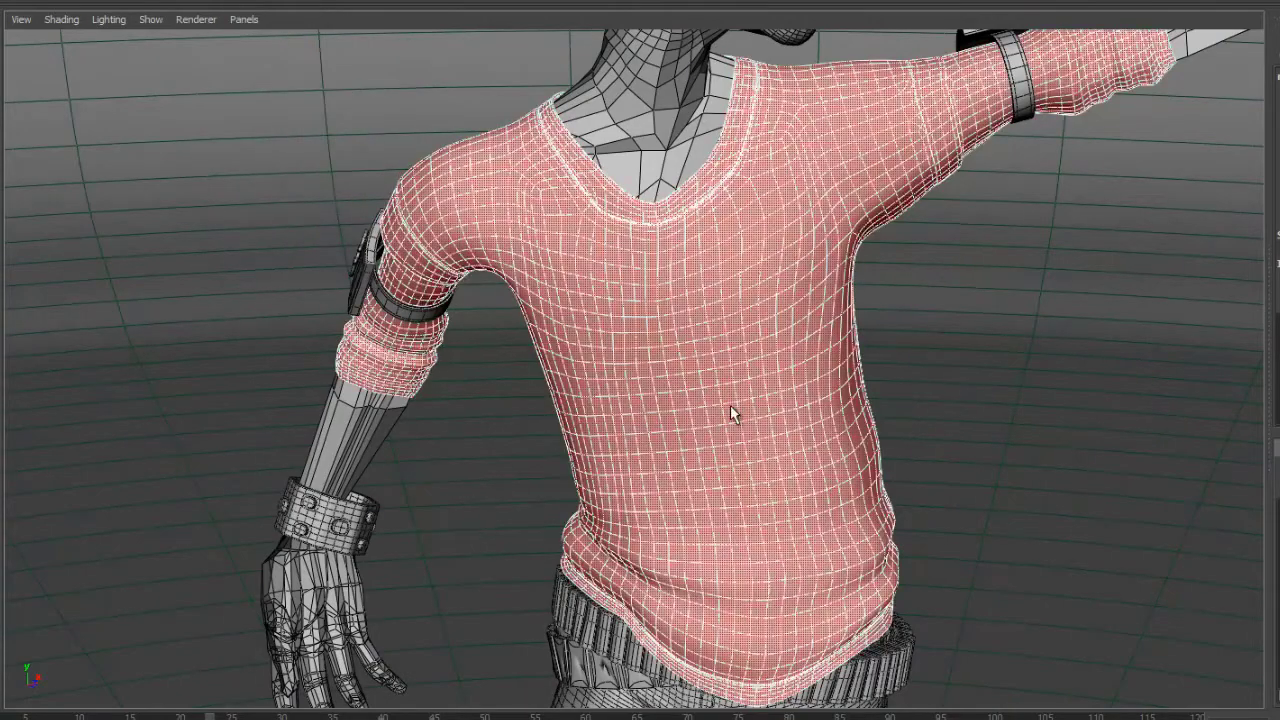
{"action": "mouse_move", "coordinate": [934, 354]}
{"action": "left_mouse_down", "text": "alt"}
{"action": "mouse_move", "coordinate": [866, 371]}
{"action": "mouse_move", "coordinate": [746, 371]}
{"action": "mouse_move", "coordinate": [927, 371]}
{"action": "mouse_move", "coordinate": [923, 361]}
{"action": "left_mouse_up", "text": "alt"}
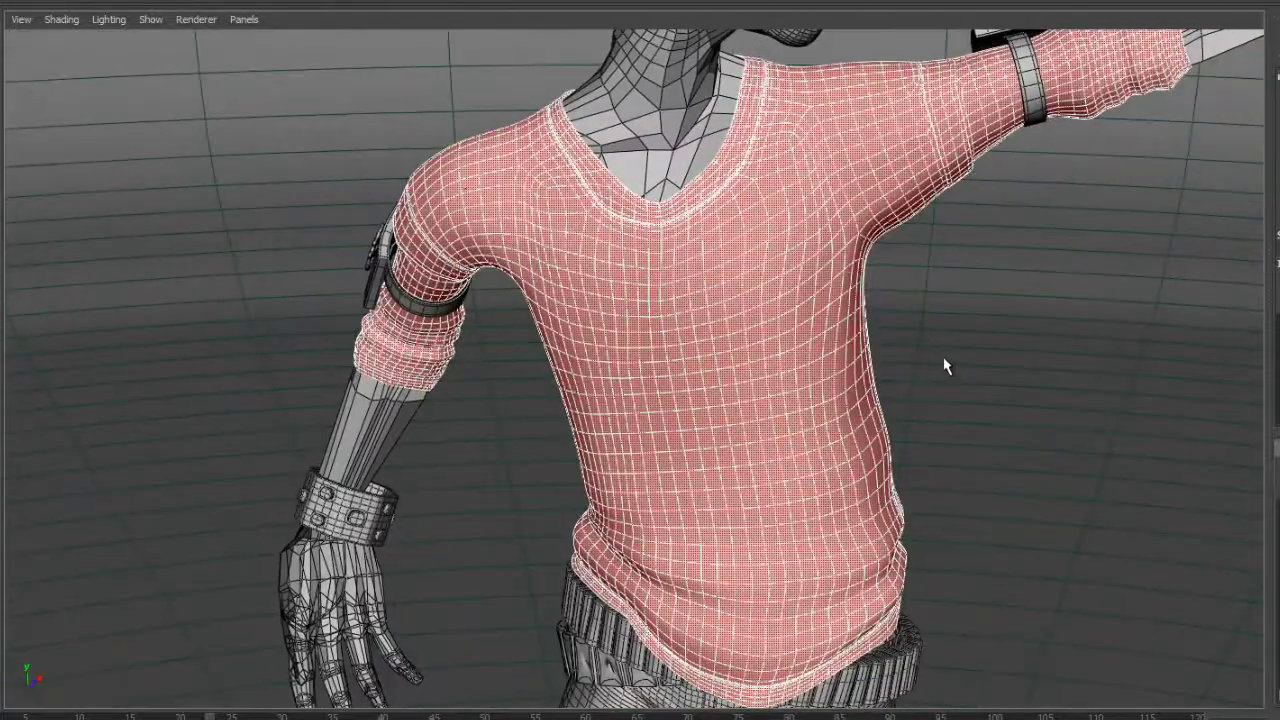
{"action": "key", "text": "ctrl+z"}
{"action": "left_click", "coordinate": [998, 386]}
Step: Examine the mesh density and edge flow along both trouser legs down to the knees
{"action": "right_click_drag", "start_coordinate": [1000, 386], "coordinate": [615, 371], "text": "alt"}
{"action": "middle_click_drag", "start_coordinate": [615, 371], "coordinate": [584, 226], "text": "alt"}
{"action": "right_click_drag", "start_coordinate": [601, 397], "coordinate": [1029, 421], "text": "alt"}
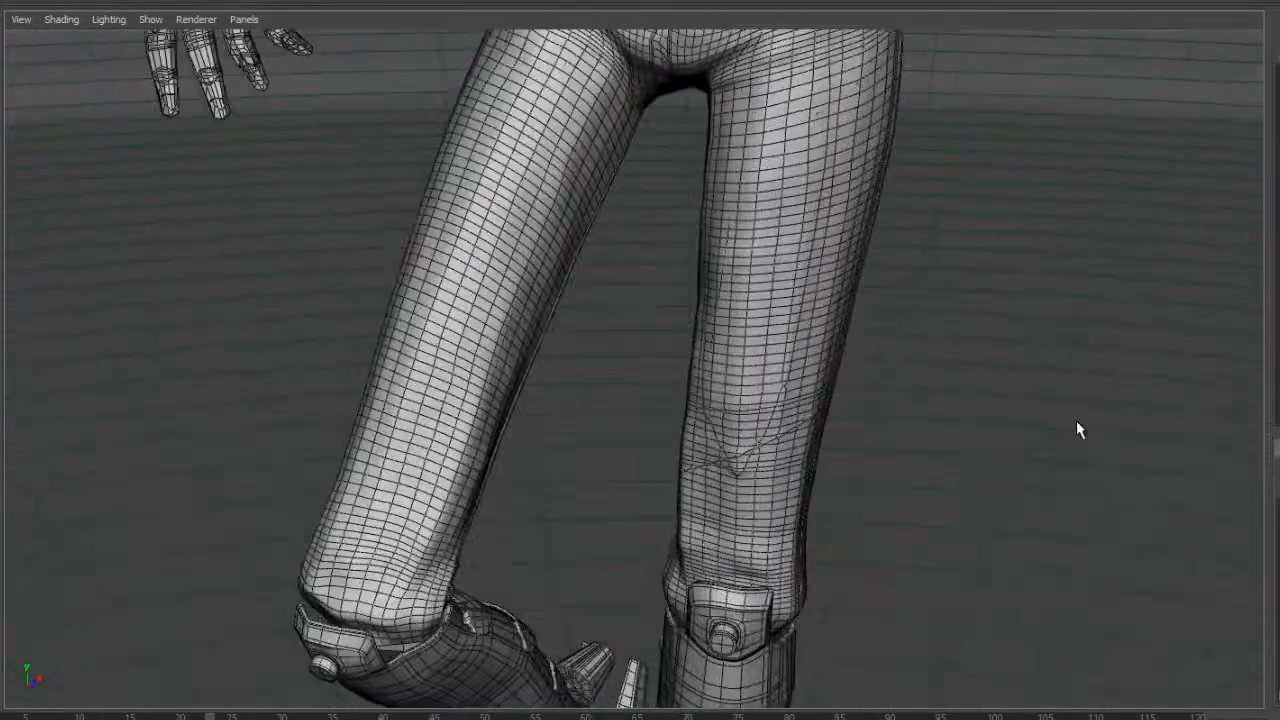
{"action": "middle_click_drag", "start_coordinate": [1029, 421], "coordinate": [1015, 350], "text": "alt"}
{"action": "middle_click_drag", "start_coordinate": [870, 350], "coordinate": [862, 540], "text": "alt"}
{"action": "middle_click_drag", "start_coordinate": [845, 110], "coordinate": [829, 296], "text": "alt"}
Step: Examine the unsmoothed neck, jaw and face from the side and from below, including the mouth and chin
{"action": "middle_click_drag", "start_coordinate": [825, 150], "coordinate": [794, 366], "text": "alt"}
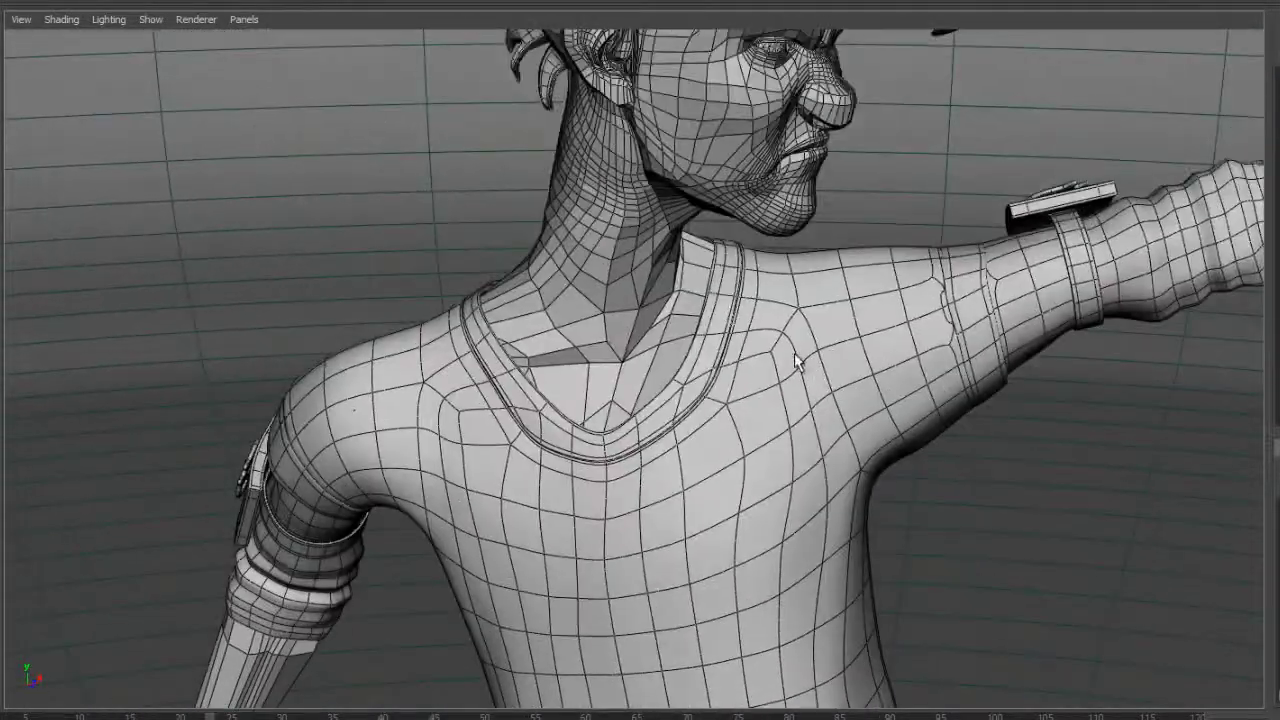
{"action": "left_click_drag", "start_coordinate": [794, 366], "coordinate": [909, 331], "text": "alt"}
{"action": "middle_click_drag", "start_coordinate": [909, 331], "coordinate": [867, 487], "text": "alt"}
{"action": "right_click_drag", "start_coordinate": [867, 487], "coordinate": [921, 458], "text": "alt"}
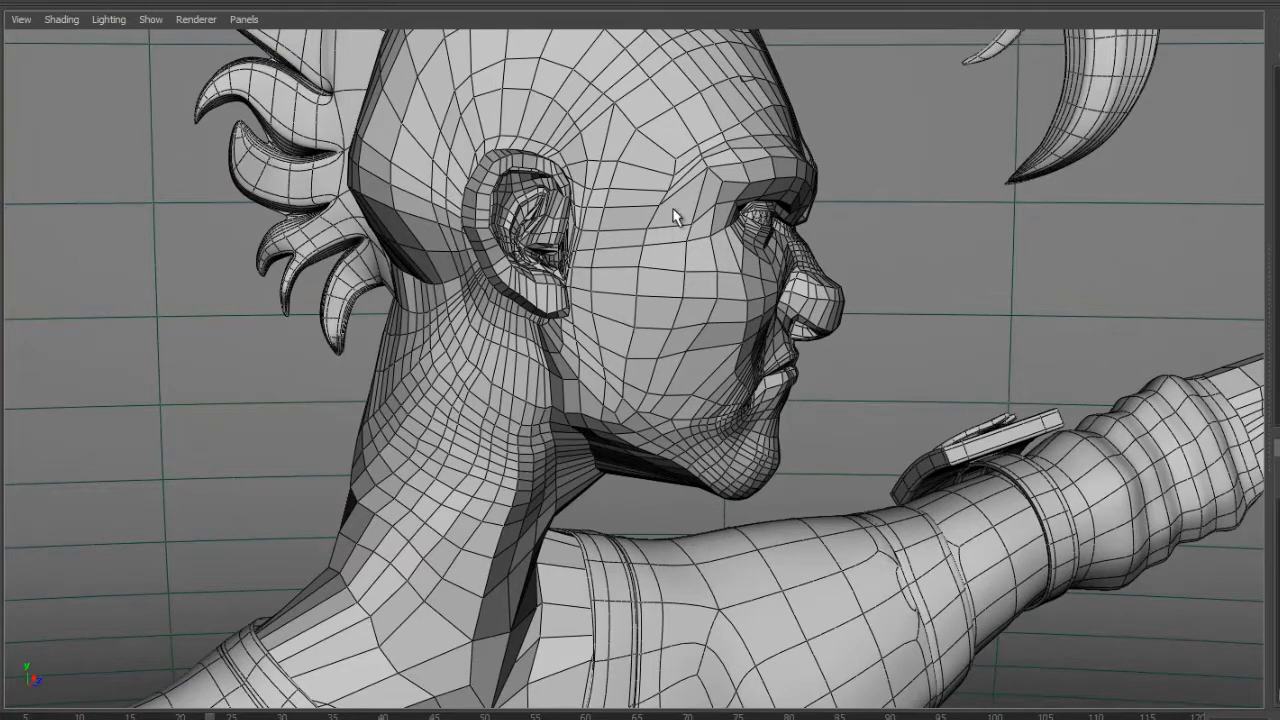
{"action": "left_click_drag", "start_coordinate": [651, 208], "coordinate": [702, 440], "text": "alt"}
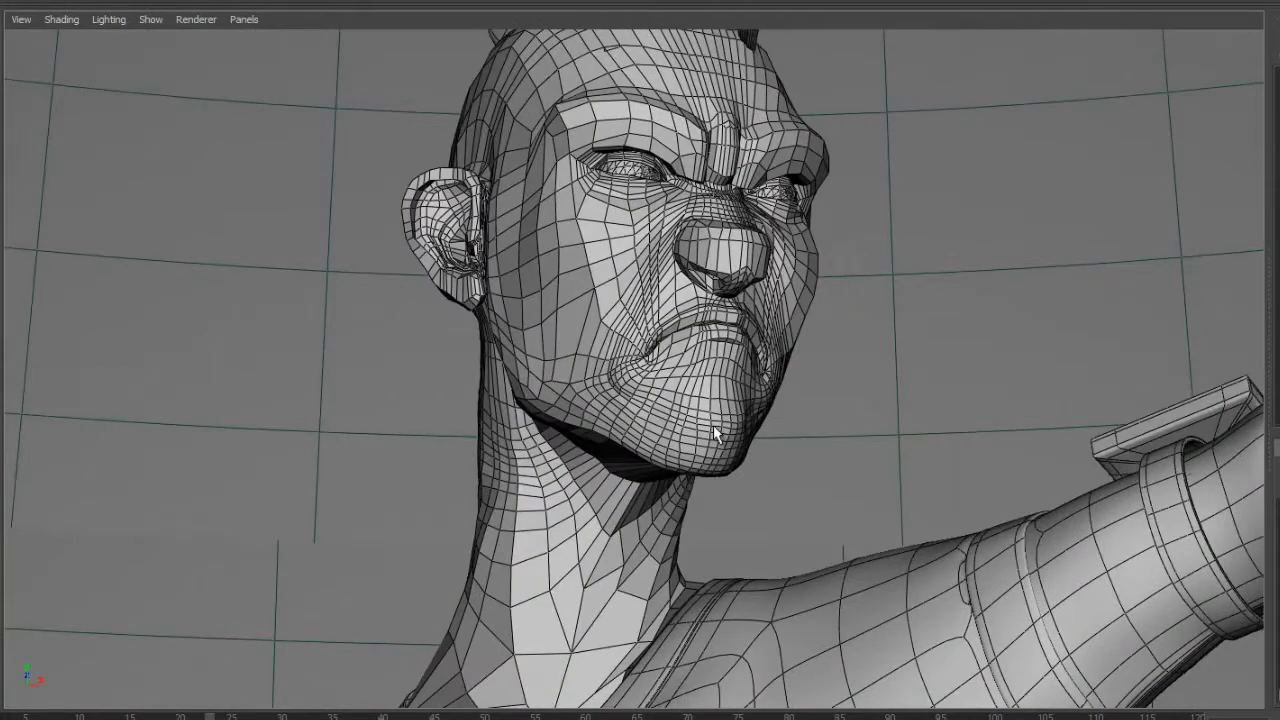
{"action": "left_click_drag", "start_coordinate": [669, 255], "coordinate": [835, 318], "text": "alt"}
{"action": "right_click_drag", "start_coordinate": [880, 322], "coordinate": [1040, 322], "text": "alt"}
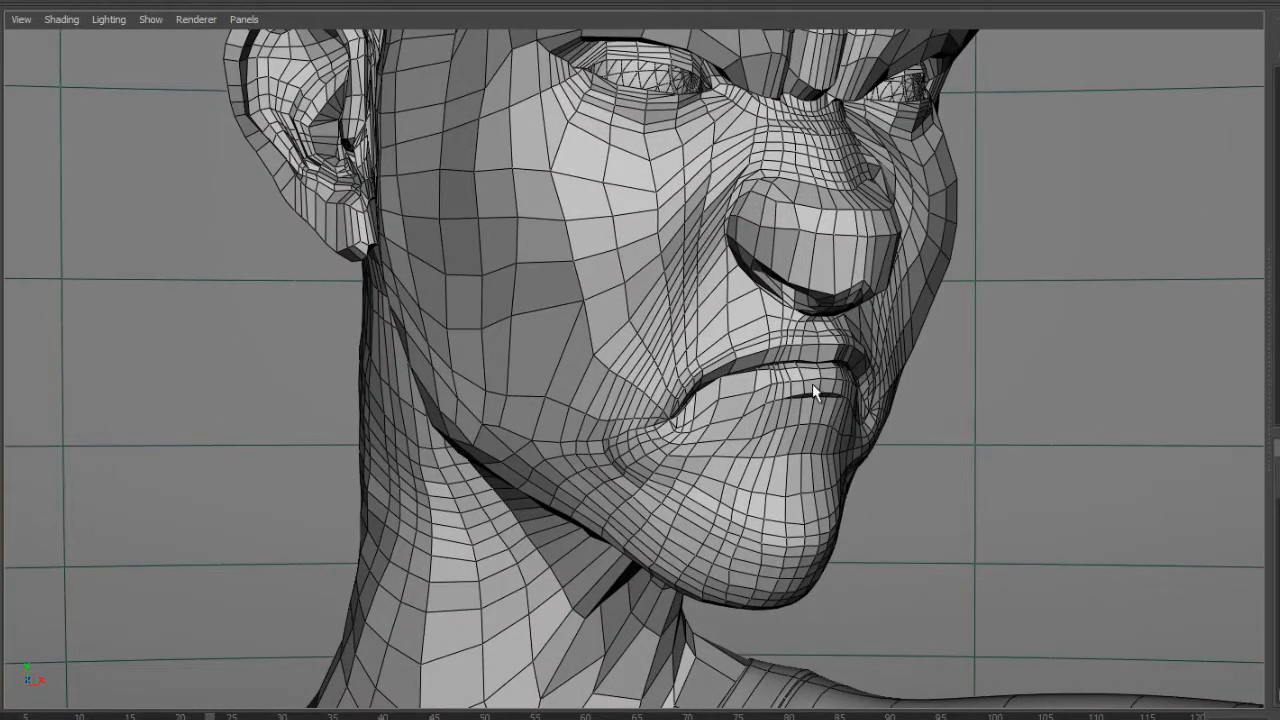
{"action": "scroll", "coordinate": [938, 386], "scroll_direction": "down", "scroll_amount": 5}
Step: Apply the Smooth operation to the mohawk character's body mesh and deselect it
{"action": "left_click", "coordinate": [692, 455]}
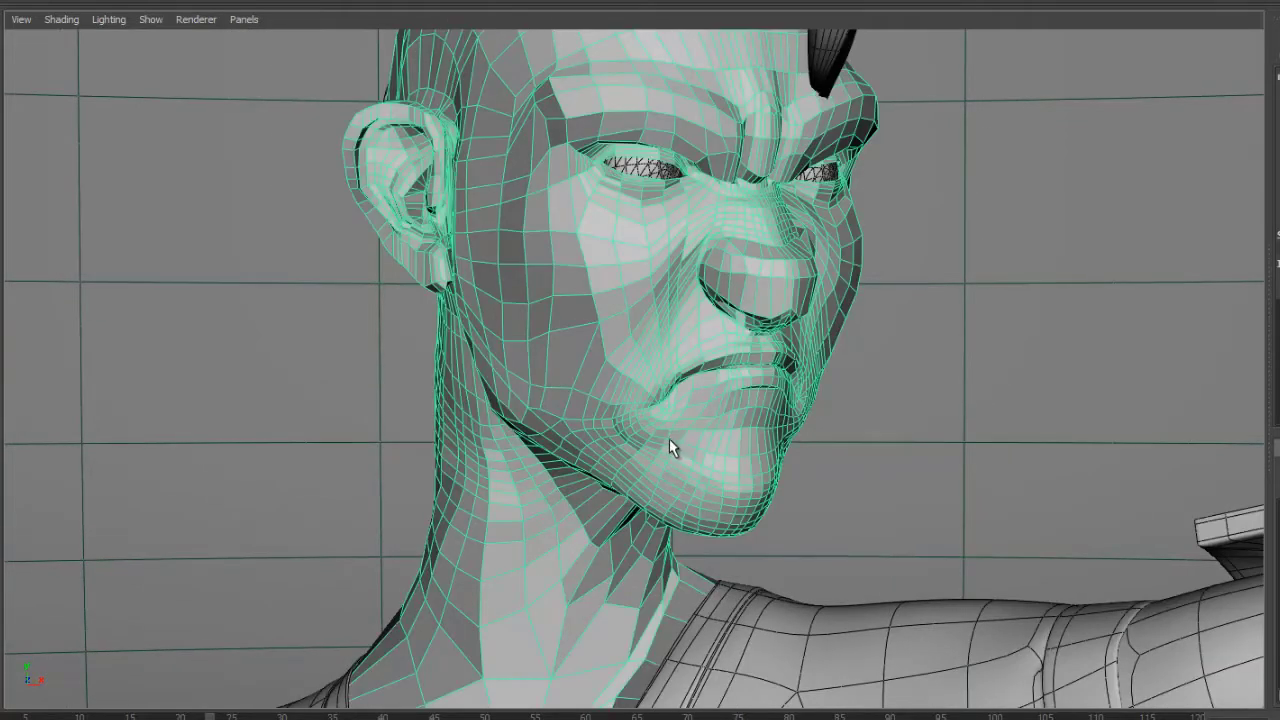
{"action": "left_click", "coordinate": [346, 0]}
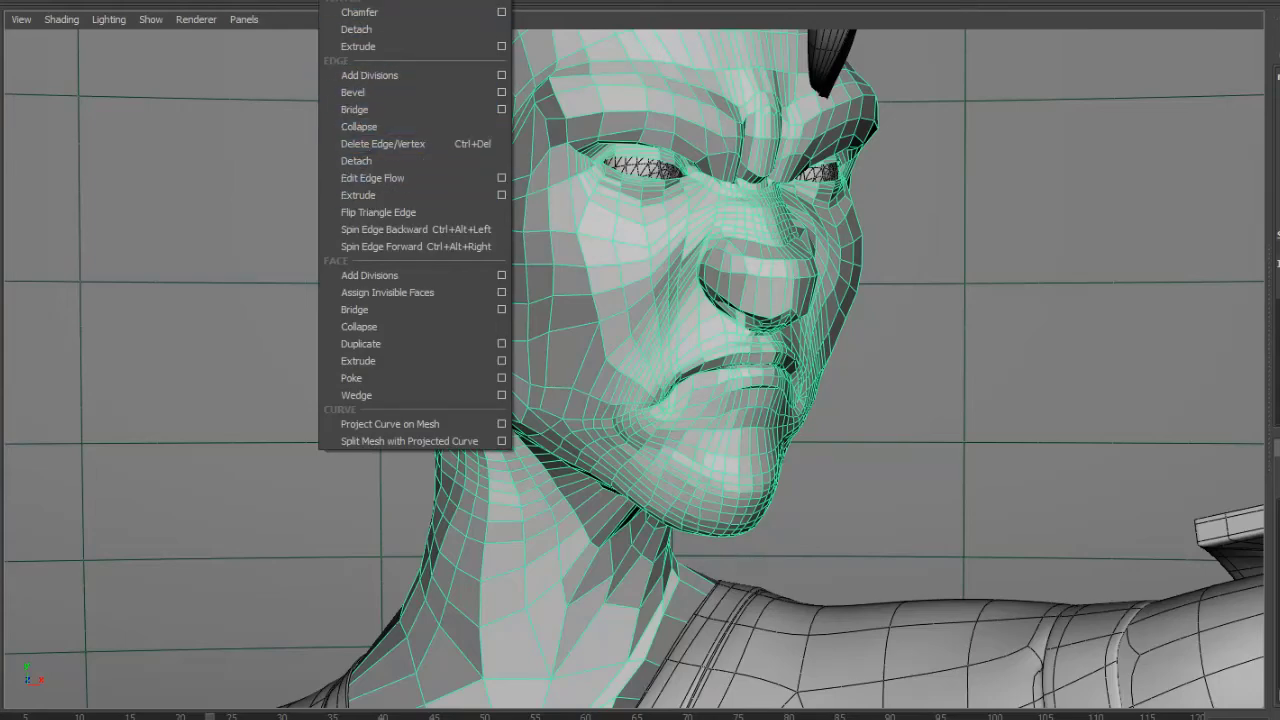
{"action": "mouse_move", "coordinate": [301, 0]}
{"action": "left_click", "coordinate": [331, 90]}
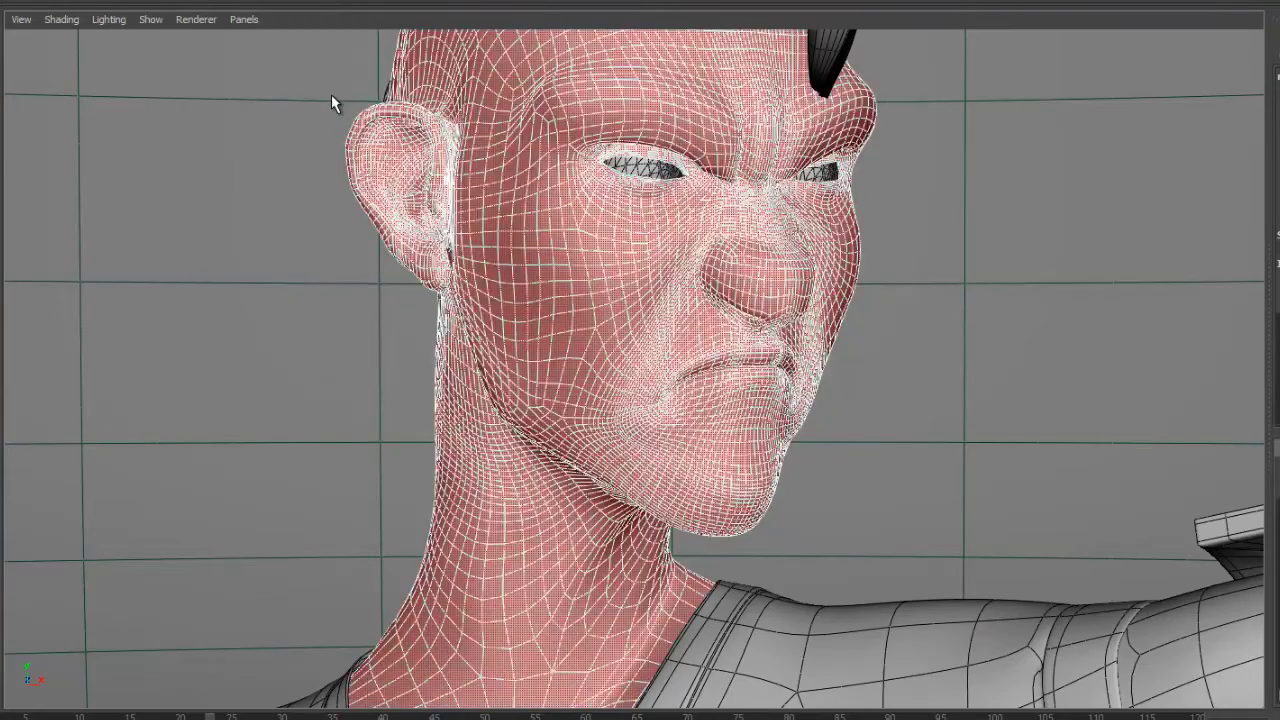
{"action": "left_click", "coordinate": [969, 449]}
Step: Examine the smoothed mesh around the mouth, nose and jaw up close, and view the whole mohawk character
{"action": "left_click_drag", "start_coordinate": [969, 449], "coordinate": [870, 375], "text": "alt"}
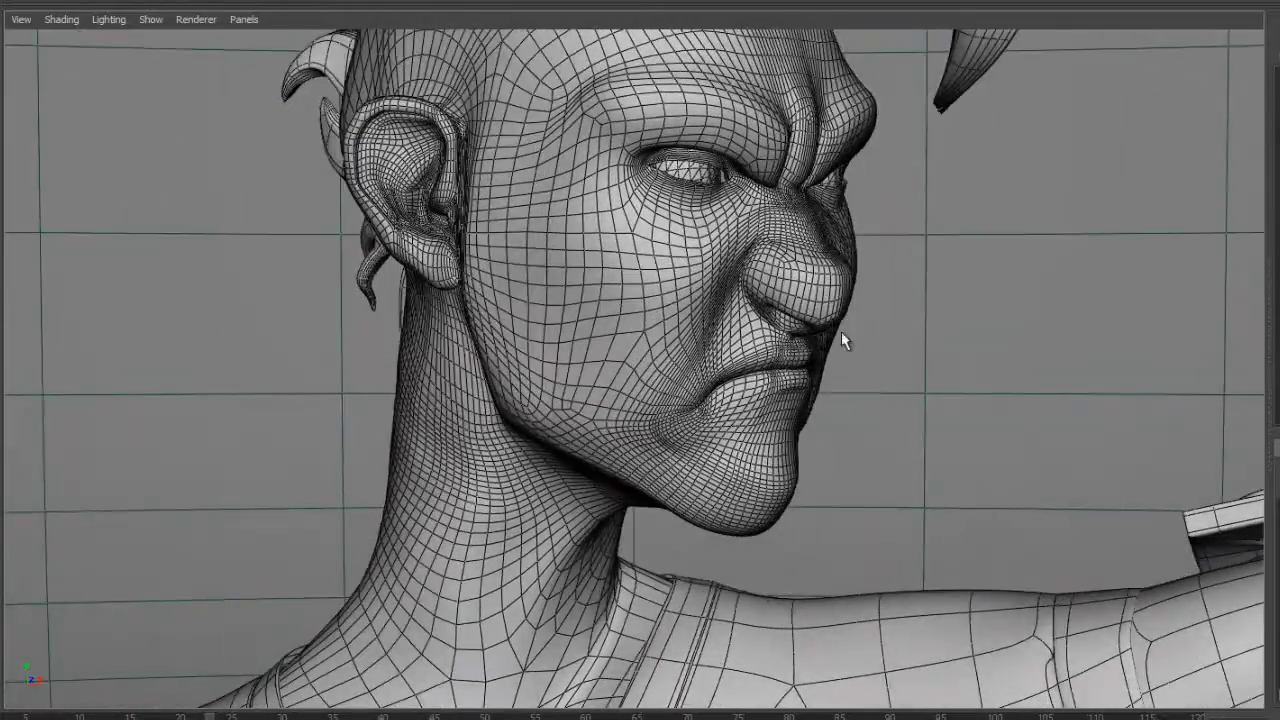
{"action": "left_click_drag", "start_coordinate": [836, 332], "coordinate": [633, 350], "text": "alt"}
{"action": "right_click_drag", "start_coordinate": [633, 350], "coordinate": [985, 334], "text": "alt"}
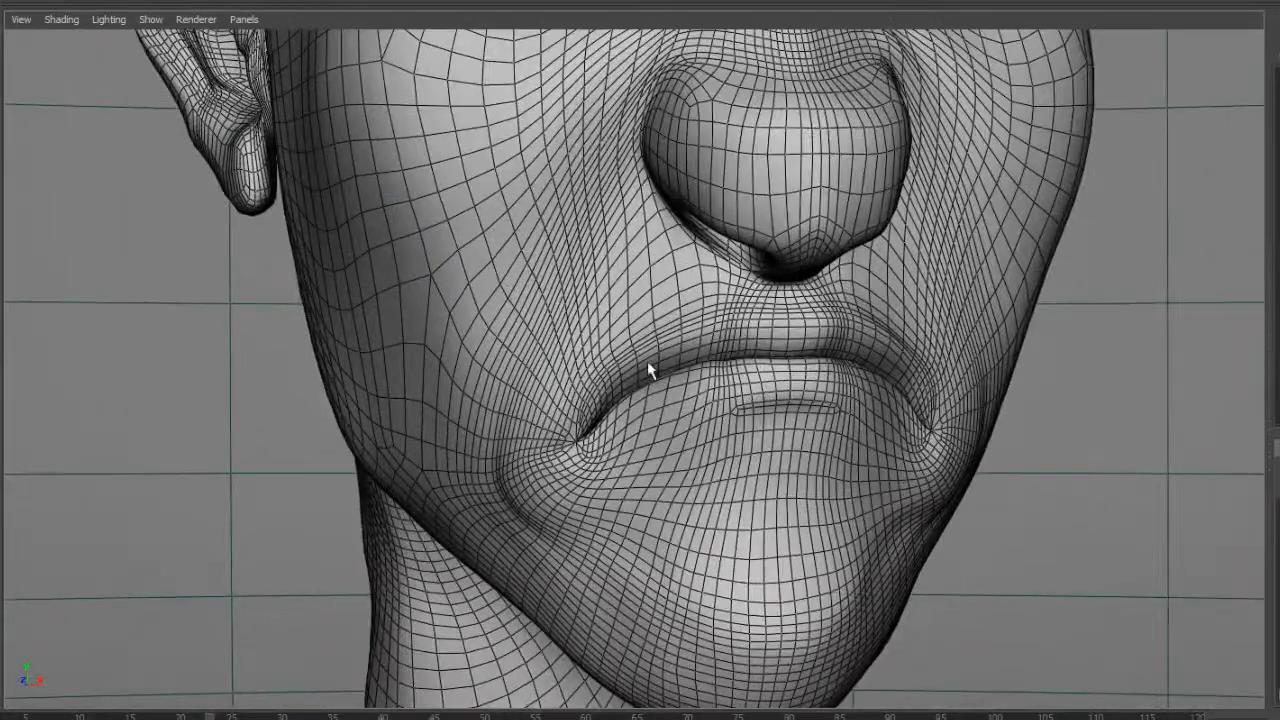
{"action": "right_click_drag", "start_coordinate": [710, 374], "coordinate": [490, 405], "text": "alt"}
{"action": "left_click_drag", "start_coordinate": [634, 420], "coordinate": [840, 350], "text": "alt"}
{"action": "left_click_drag", "start_coordinate": [966, 377], "coordinate": [762, 364], "text": "alt"}
{"action": "right_click_drag", "start_coordinate": [937, 337], "coordinate": [270, 440], "text": "alt"}
{"action": "middle_click_drag", "start_coordinate": [637, 622], "coordinate": [703, 362], "text": "alt"}
{"action": "right_click_drag", "start_coordinate": [895, 380], "coordinate": [769, 371], "text": "alt"}
{"action": "middle_click_drag", "start_coordinate": [769, 371], "coordinate": [766, 362], "text": "alt"}
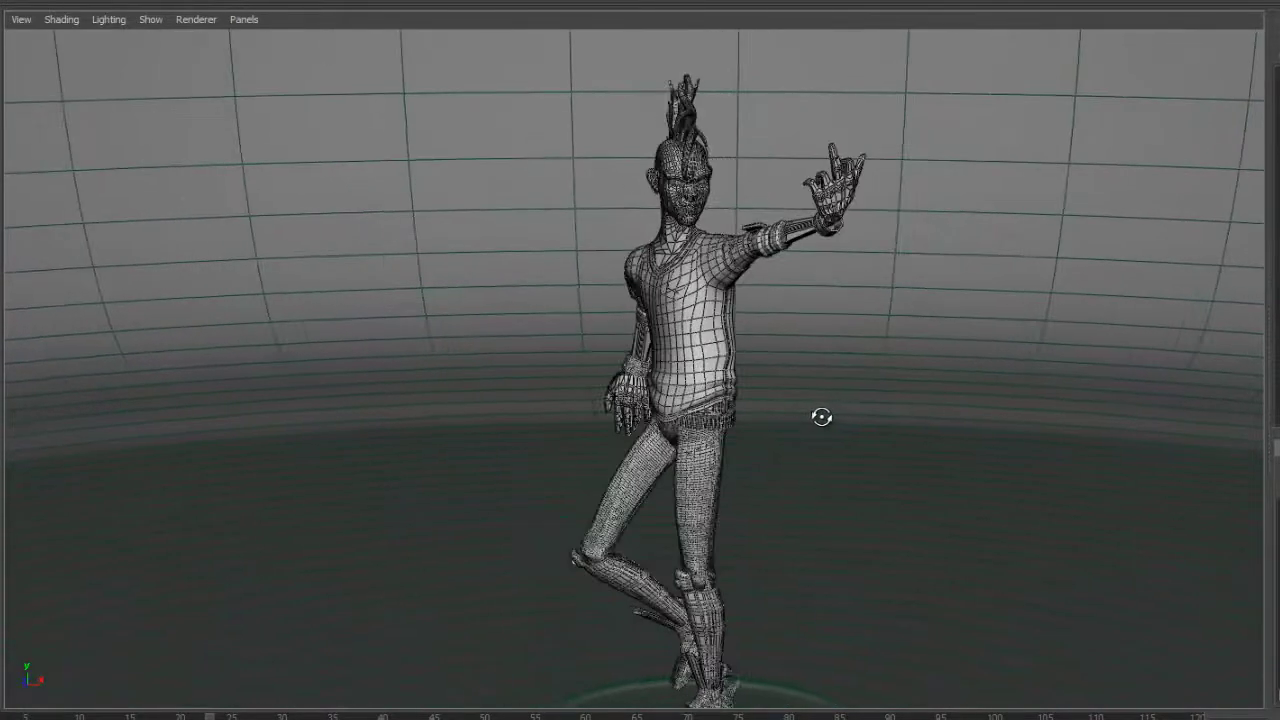